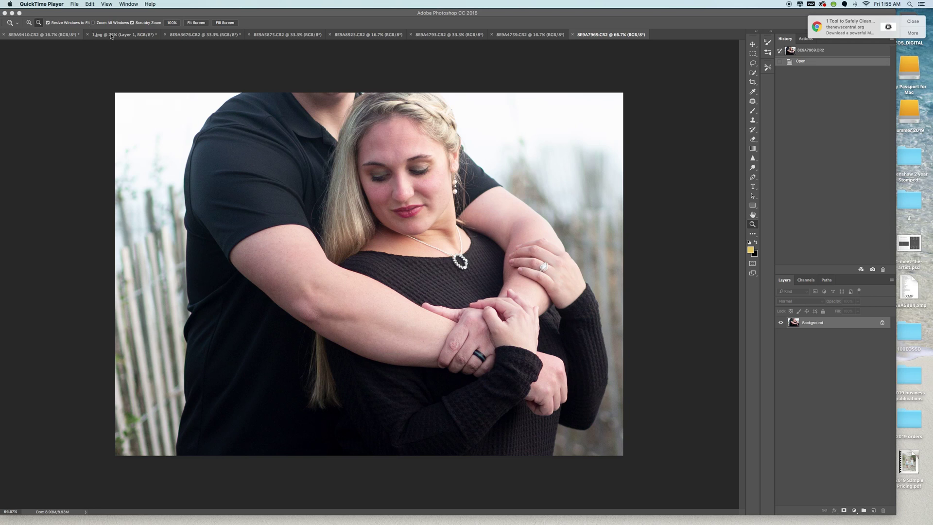
# Browse the open portrait, family and newborn photos, and bring up the sleeping newborn photo for editing.
pyautogui.click(448, 32)
pyautogui.click(435, 36)
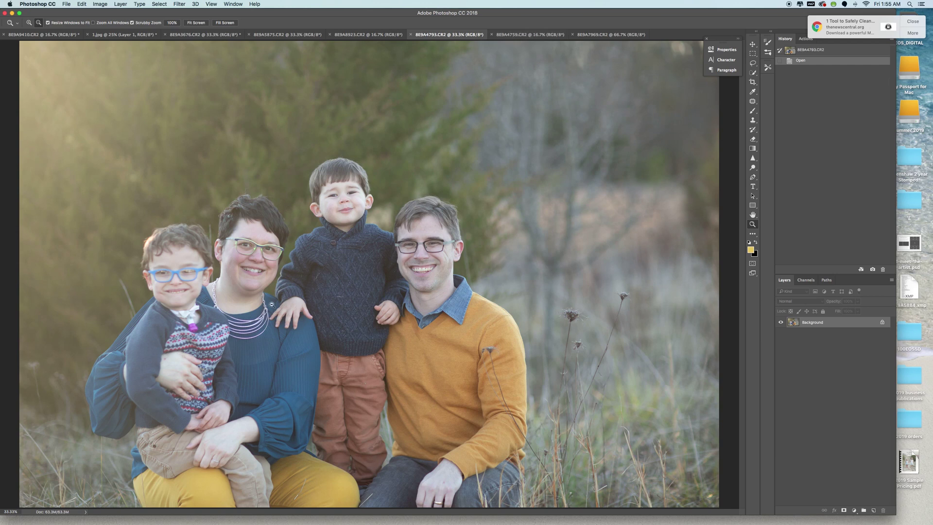
pyautogui.click(516, 38)
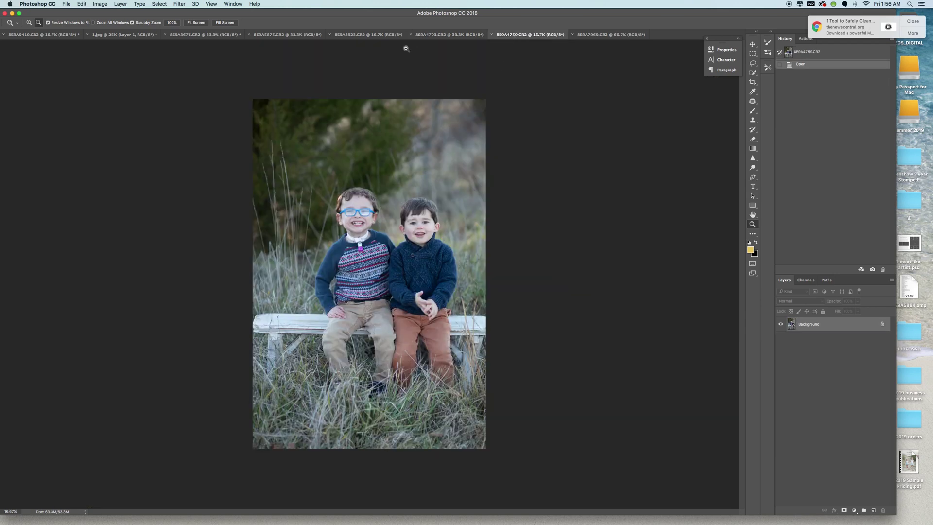
pyautogui.click(419, 37)
pyautogui.click(361, 37)
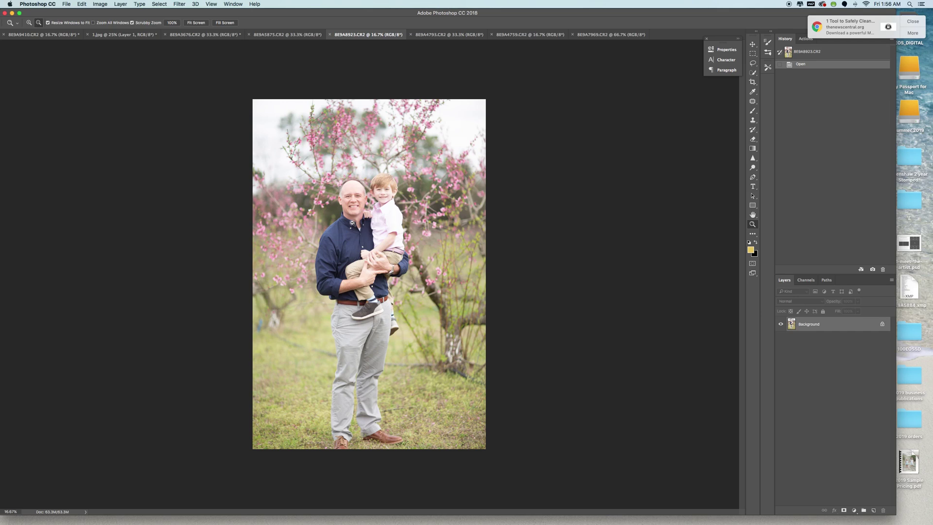
pyautogui.click(266, 37)
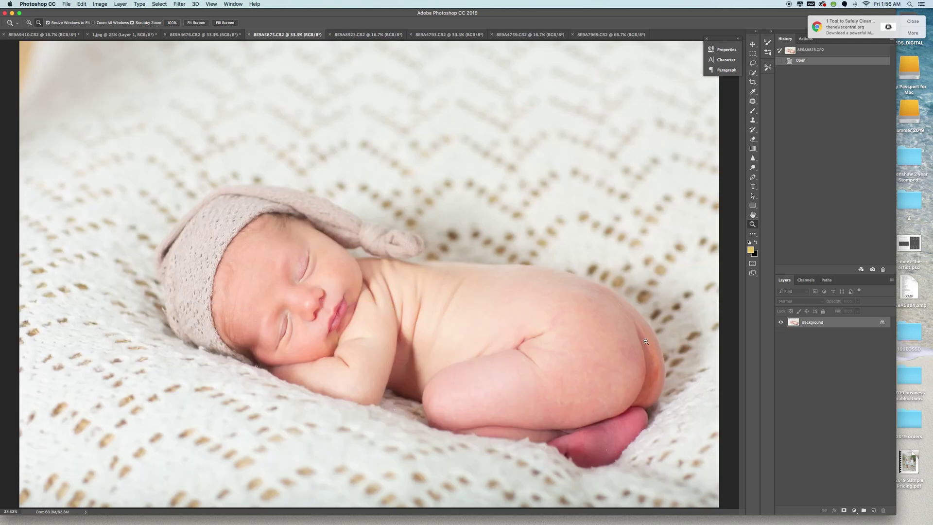
pyautogui.click(201, 35)
pyautogui.click(266, 36)
# Crop the newborn photo to a landscape 7:5 ratio, trimming the edges around the baby.
pyautogui.click(41, 24)
pyautogui.click(375, 222)
pyautogui.click(452, 202)
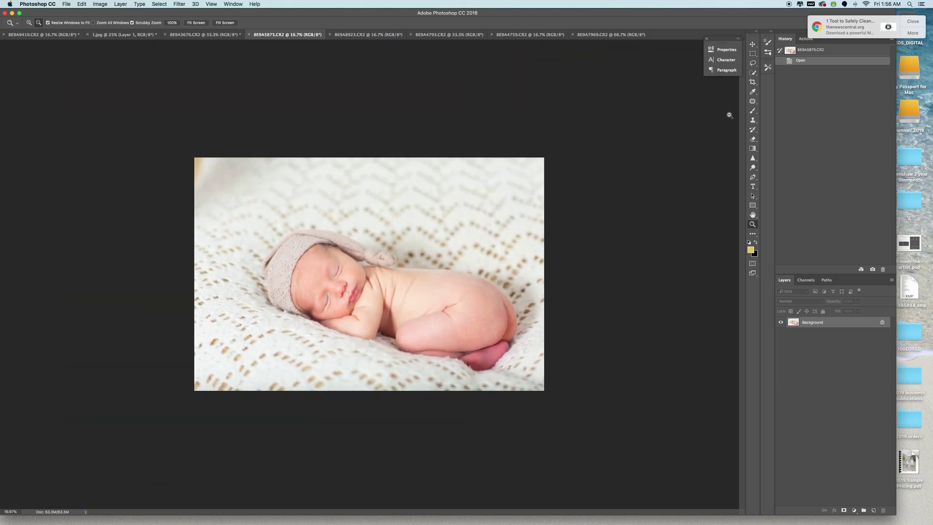
pyautogui.click(753, 82)
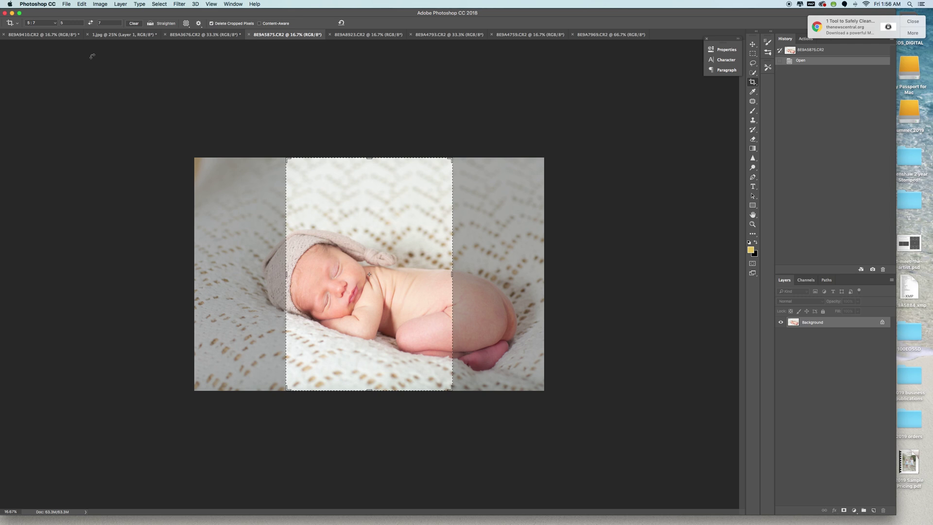
pyautogui.click(90, 23)
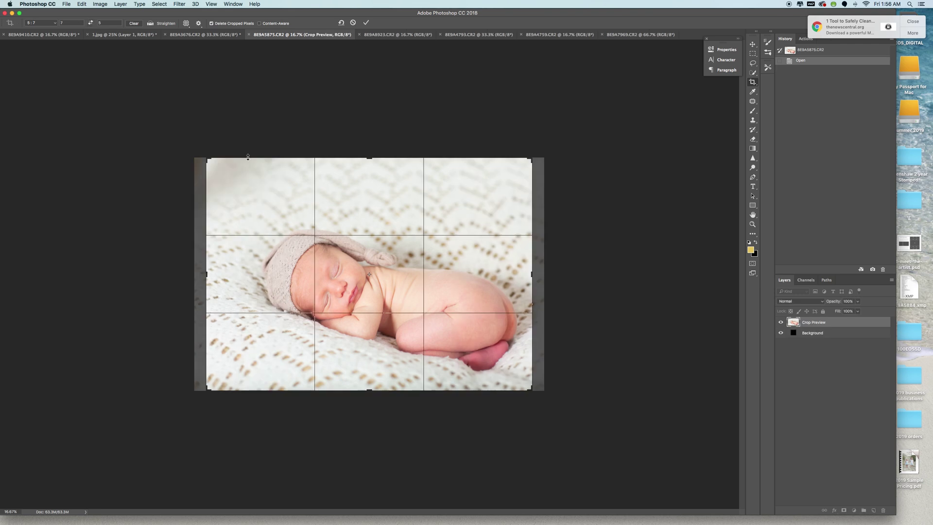
pyautogui.moveTo(211, 154); pyautogui.dragTo(219, 167)
pyautogui.moveTo(408, 297); pyautogui.dragTo(411, 293)
pyautogui.doubleClick(411, 292)
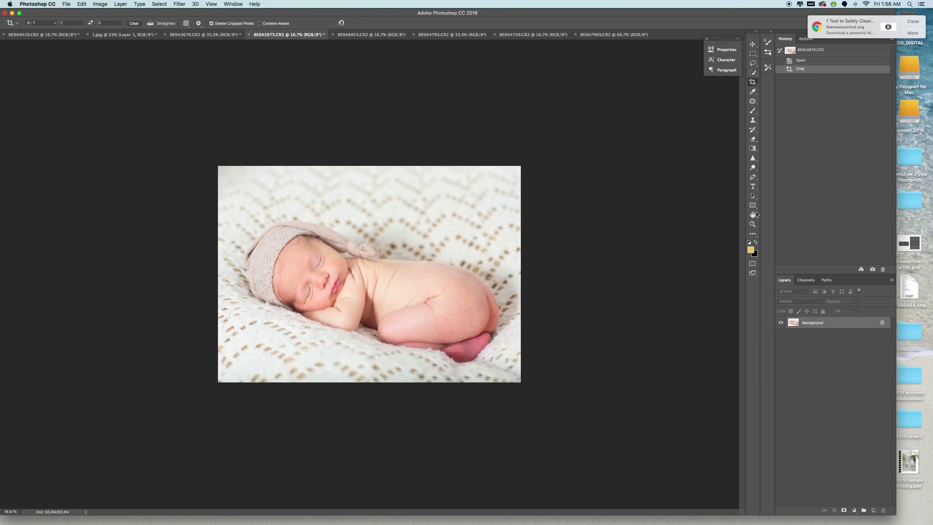
# Extend the canvas beyond all four edges of the newborn photo with the Crop tool, to about 17.96 by 12.83 in.
pyautogui.click(752, 224)
pyautogui.click(31, 23)
pyautogui.click(345, 235)
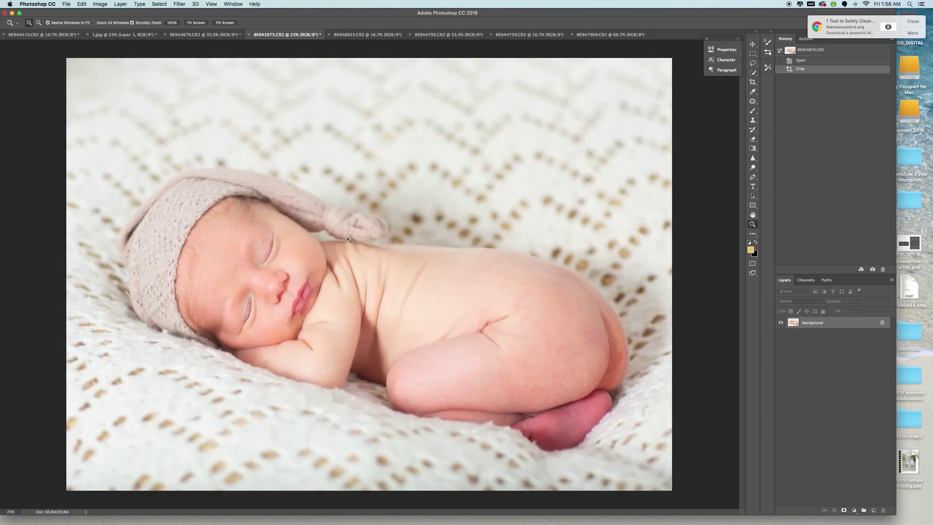
pyautogui.keyDown('alt'); pyautogui.click(320, 214); pyautogui.keyUp('alt')
pyautogui.press('c')
pyautogui.moveTo(595, 113); pyautogui.dragTo(605, 107)
pyautogui.moveTo(134, 106); pyautogui.dragTo(122, 97)
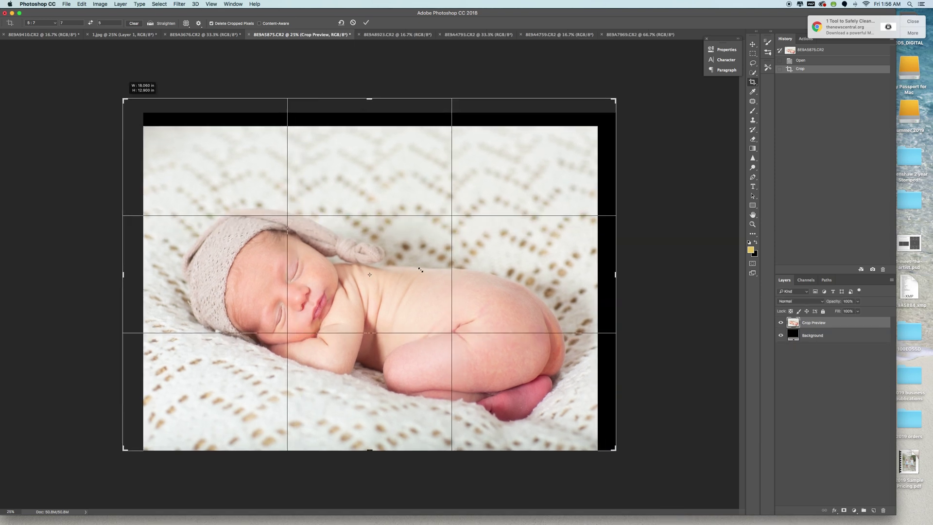
pyautogui.moveTo(615, 450); pyautogui.dragTo(622, 459)
pyautogui.moveTo(616, 97); pyautogui.dragTo(614, 101)
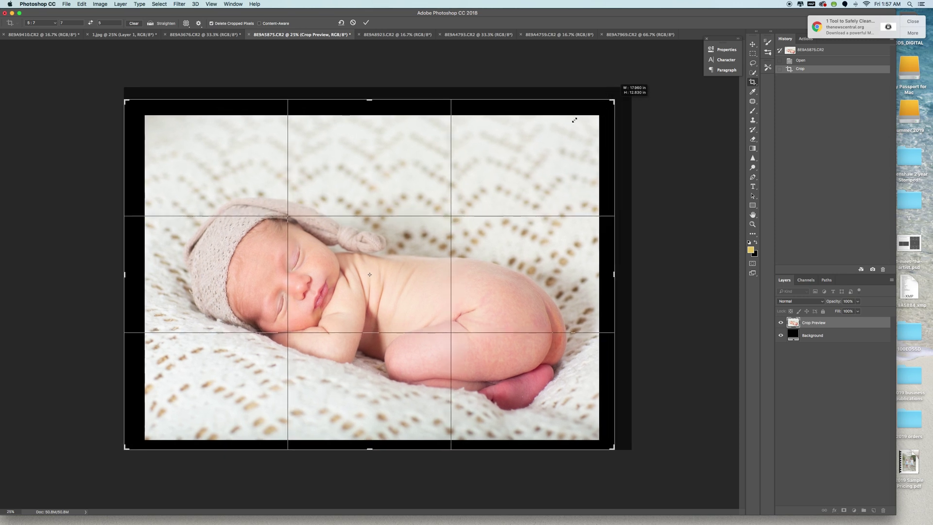
pyautogui.click(366, 23)
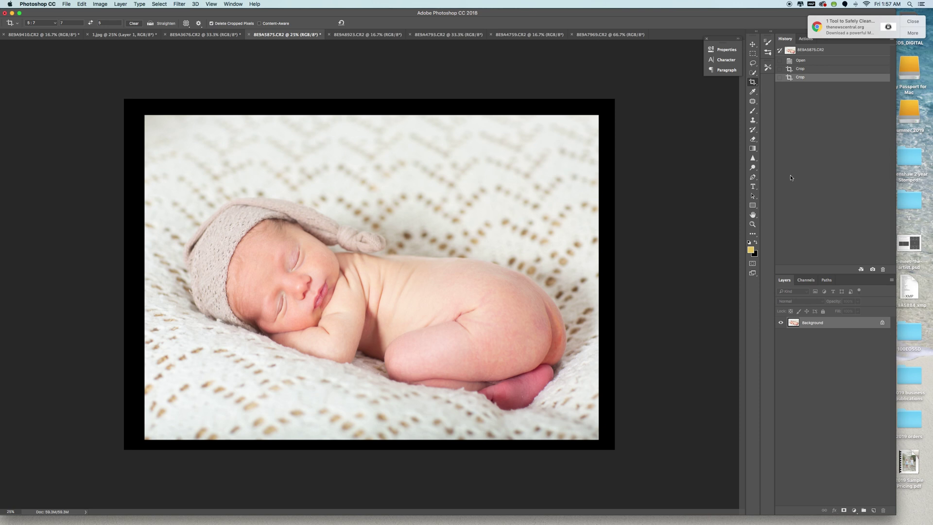
# Select the black border with the Magic Wand, fill it with Content-Aware at 100% opacity, and clear the selection.
pyautogui.moveTo(753, 72); pyautogui.dragTo(772, 80)
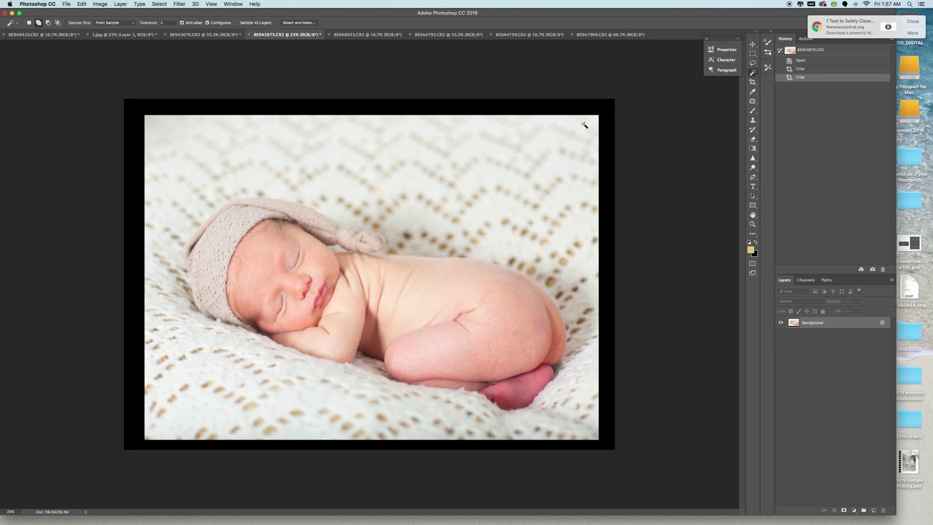
pyautogui.click(554, 114)
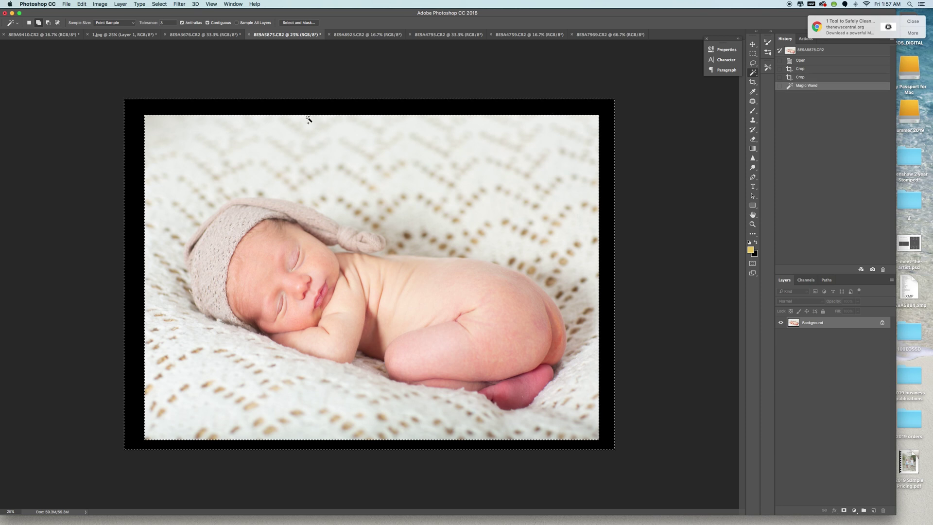
pyautogui.click(82, 4)
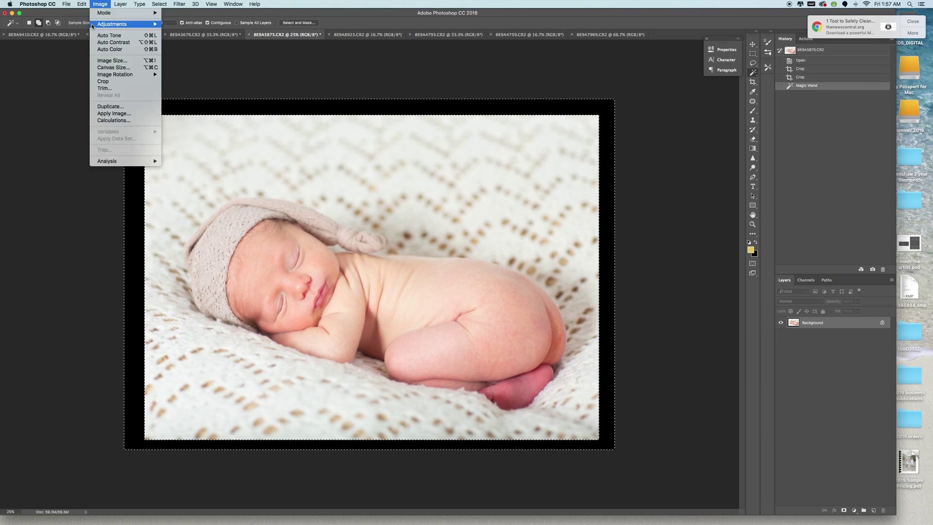
pyautogui.click(89, 120)
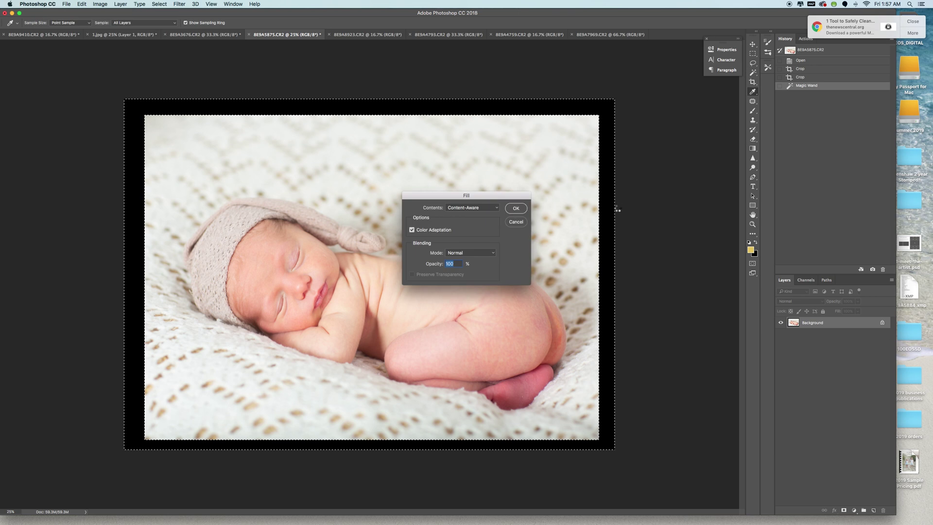
pyautogui.press('Return')
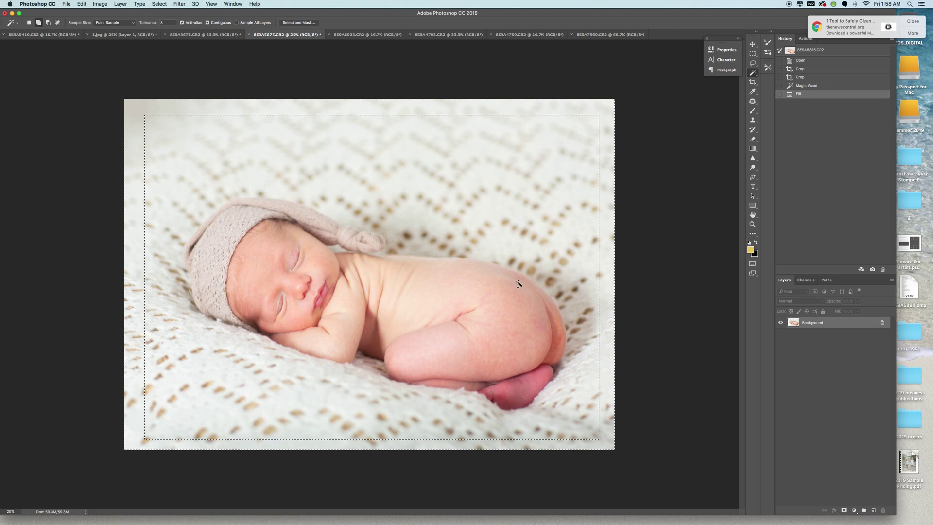
pyautogui.click(635, 334)
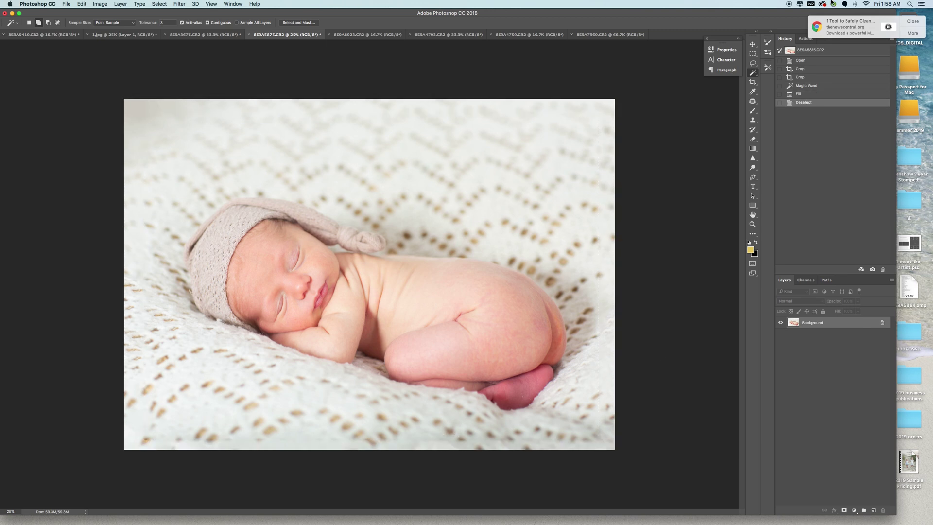
# Patch the flawed blanket areas along the photo's lower edge with the Patch tool and clear the selection.
pyautogui.click(753, 102)
pyautogui.moveTo(460, 441)
pyautogui.mouseDown()
pyautogui.moveTo(437, 433)
pyautogui.moveTo(452, 440)
pyautogui.mouseUp()
pyautogui.moveTo(440, 436)
pyautogui.mouseDown()
pyautogui.moveTo(486, 437)
pyautogui.moveTo(470, 447)
pyautogui.moveTo(303, 440)
pyautogui.moveTo(346, 447)
pyautogui.mouseUp()
pyautogui.click(346, 446)
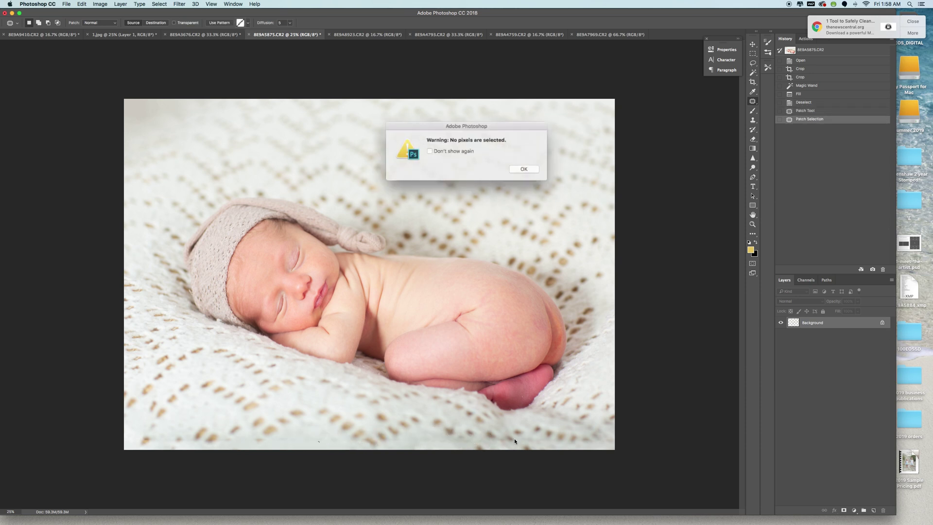
pyautogui.click(522, 168)
pyautogui.moveTo(519, 437)
pyautogui.mouseDown()
pyautogui.moveTo(515, 445)
pyautogui.moveTo(519, 437)
pyautogui.moveTo(443, 440)
pyautogui.mouseUp()
pyautogui.click(554, 448)
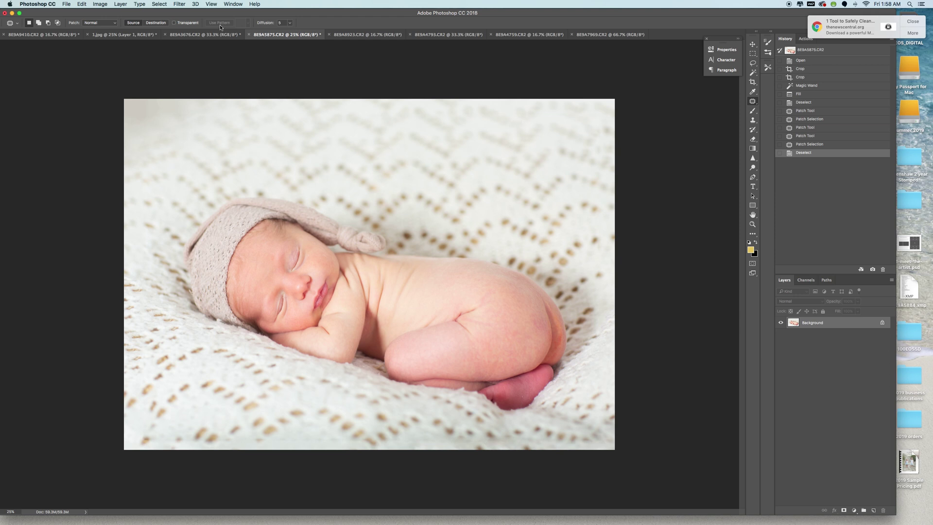
# Open the photo in Liquify and set up the Push Left tool with brush size 493 and density 28.
pyautogui.click(180, 4)
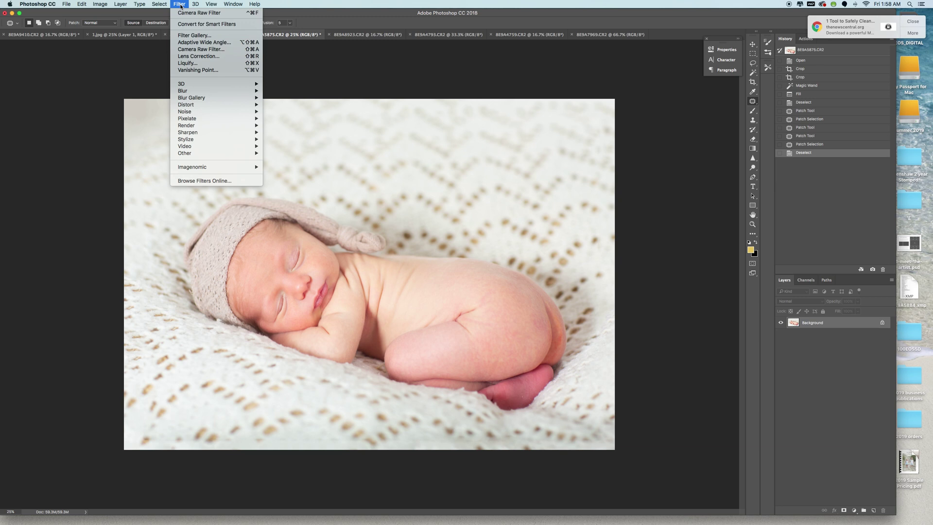
pyautogui.click(188, 62)
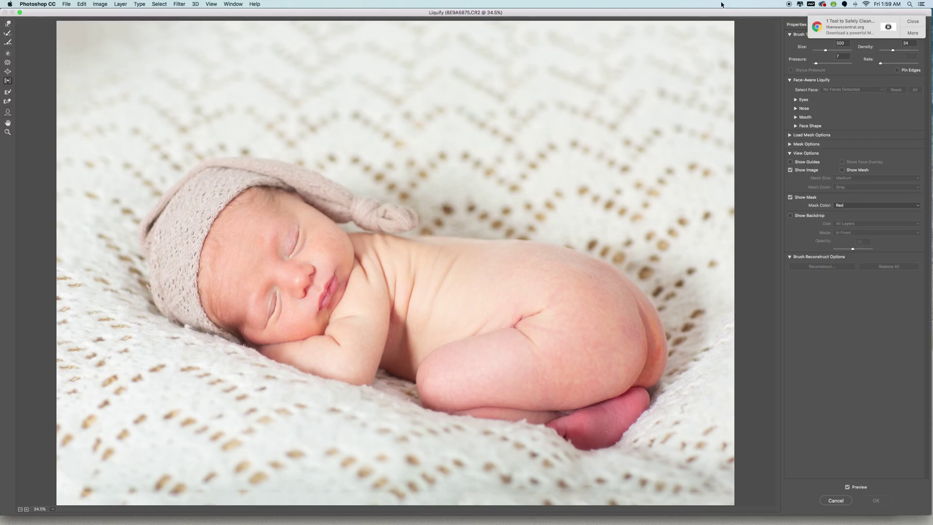
pyautogui.click(912, 21)
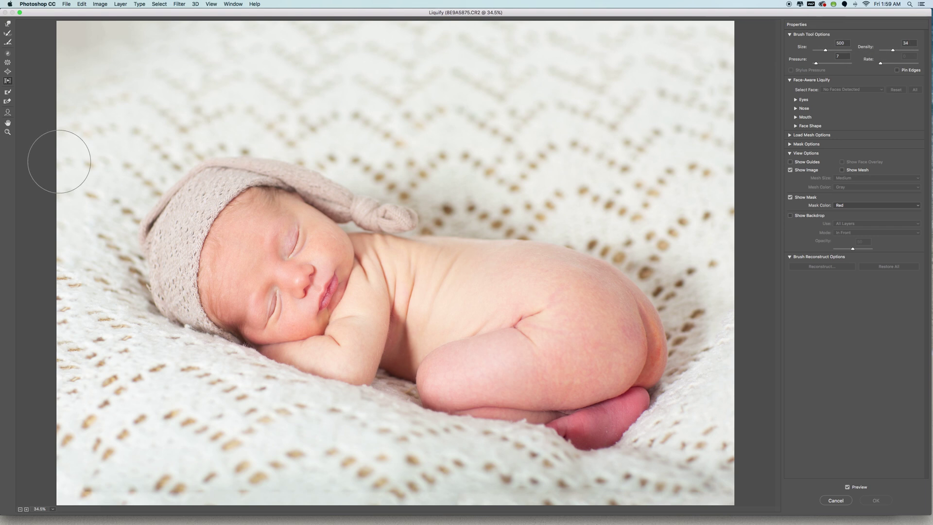
pyautogui.click(8, 81)
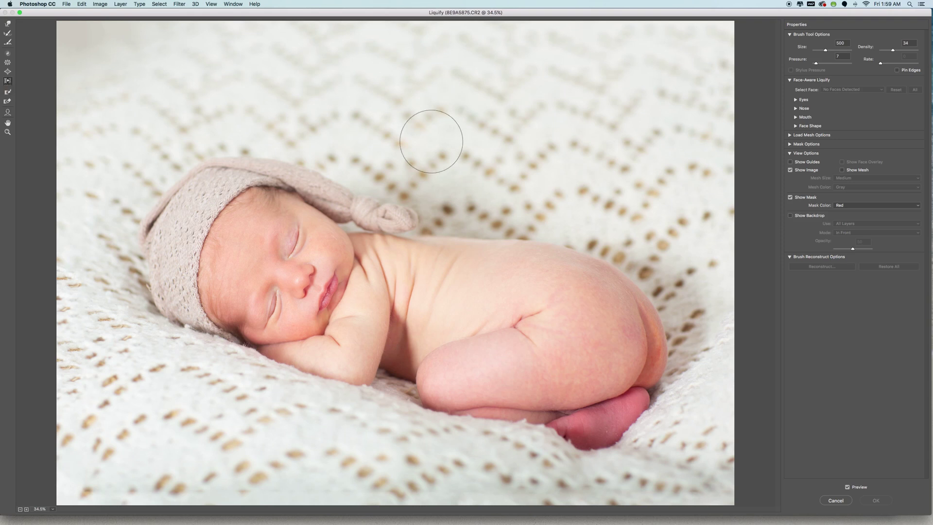
pyautogui.moveTo(827, 52); pyautogui.dragTo(823, 52)
pyautogui.moveTo(823, 52); pyautogui.dragTo(826, 51)
pyautogui.moveTo(894, 50); pyautogui.dragTo(891, 51)
# Push in the lower outline of the baby's feet and legs and the edge beneath the resting arm.
pyautogui.moveTo(557, 422); pyautogui.dragTo(556, 439)
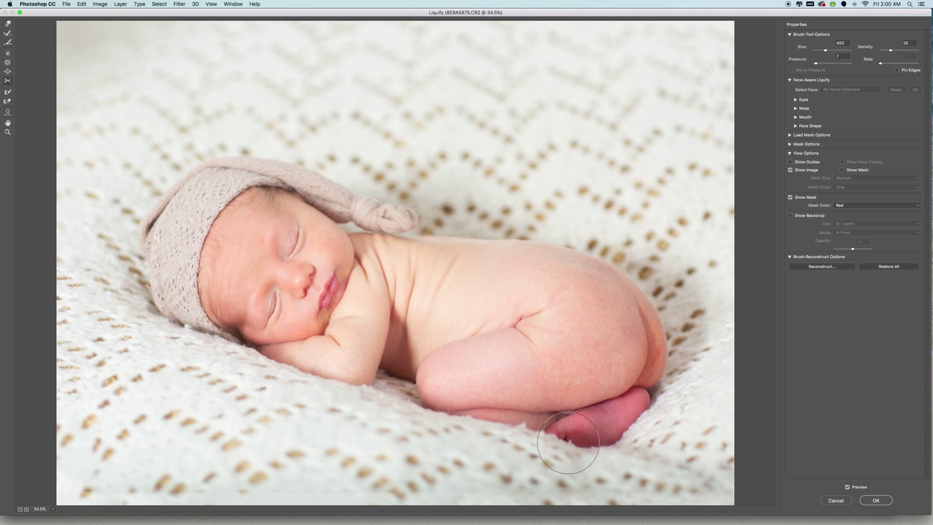
pyautogui.moveTo(492, 429)
pyautogui.mouseDown()
pyautogui.moveTo(531, 426)
pyautogui.moveTo(483, 423)
pyautogui.moveTo(501, 438)
pyautogui.moveTo(632, 447)
pyautogui.moveTo(603, 445)
pyautogui.mouseUp()
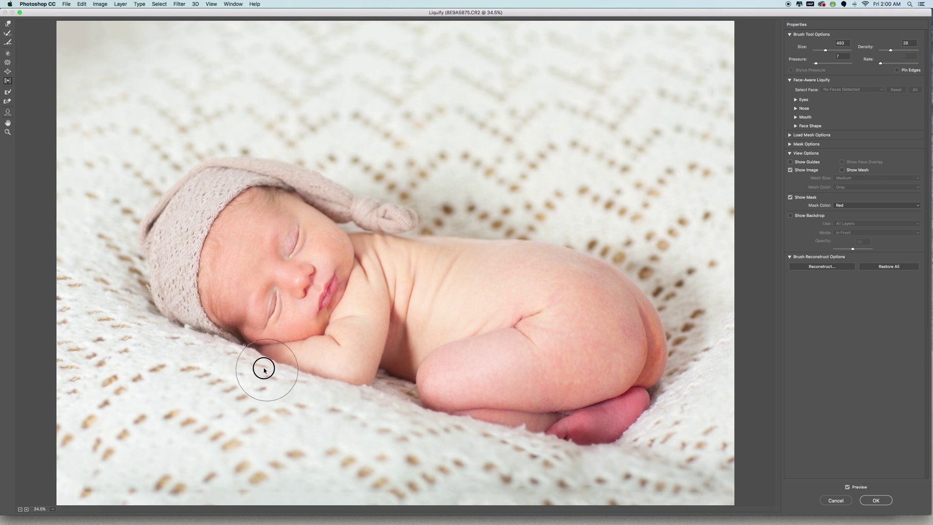
pyautogui.moveTo(263, 366)
pyautogui.mouseDown()
pyautogui.moveTo(228, 346)
pyautogui.moveTo(243, 348)
pyautogui.mouseUp()
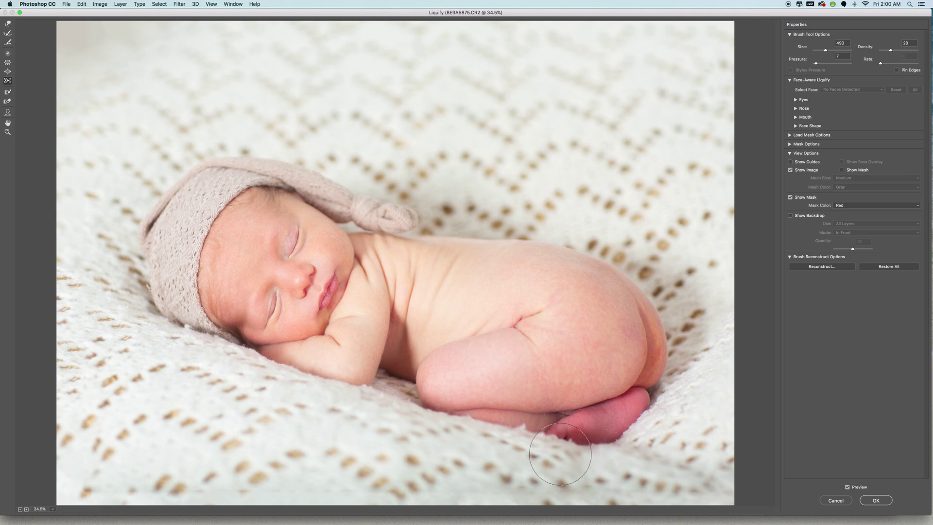
pyautogui.moveTo(606, 461)
pyautogui.mouseDown()
pyautogui.moveTo(563, 440)
pyautogui.moveTo(618, 442)
pyautogui.mouseUp()
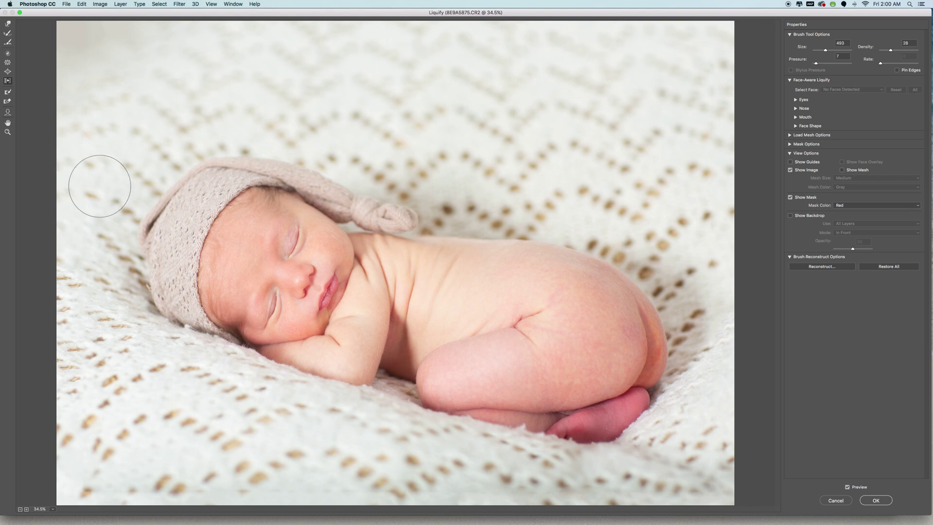
# Reduce the brush size to 250, push in the outer back edge of the baby's hat, and apply the Liquify edits.
pyautogui.press('[')
pyautogui.press('[')
pyautogui.press('[')
pyautogui.press('[')
pyautogui.moveTo(133, 226); pyautogui.dragTo(143, 217)
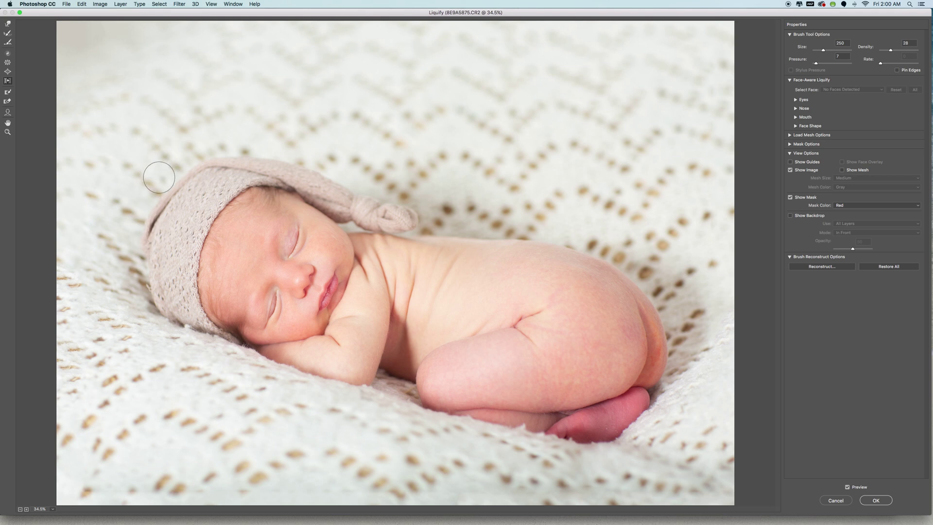
pyautogui.click(199, 156)
pyautogui.click(190, 164)
pyautogui.moveTo(190, 164)
pyautogui.mouseDown()
pyautogui.moveTo(213, 155)
pyautogui.moveTo(195, 161)
pyautogui.moveTo(217, 157)
pyautogui.moveTo(186, 168)
pyautogui.moveTo(163, 190)
pyautogui.moveTo(144, 241)
pyautogui.mouseUp()
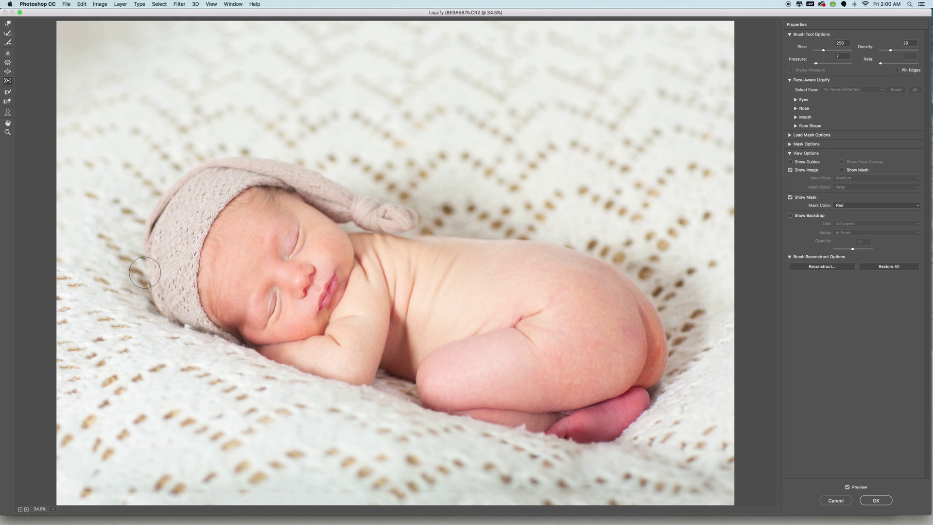
pyautogui.moveTo(308, 335)
pyautogui.mouseDown()
pyautogui.moveTo(316, 329)
pyautogui.moveTo(282, 339)
pyautogui.moveTo(316, 328)
pyautogui.moveTo(305, 338)
pyautogui.moveTo(314, 342)
pyautogui.moveTo(275, 338)
pyautogui.mouseUp()
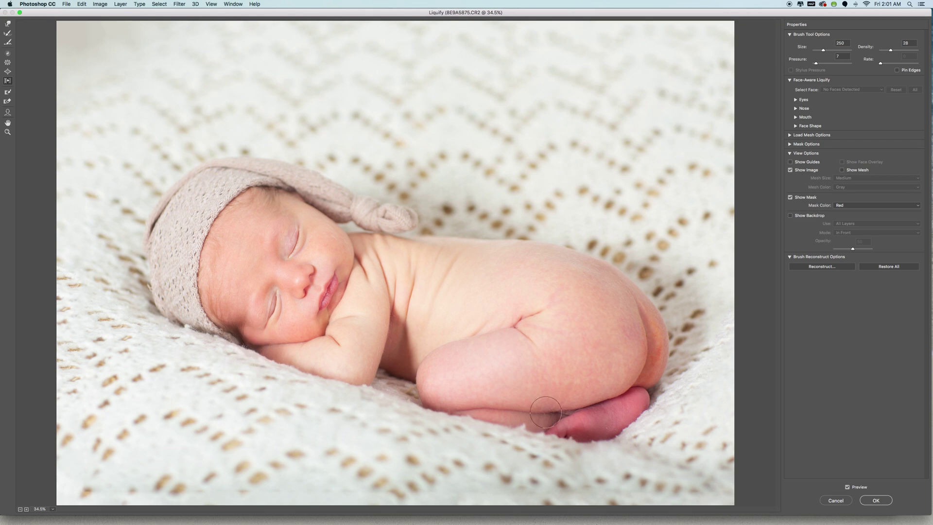
pyautogui.click(883, 500)
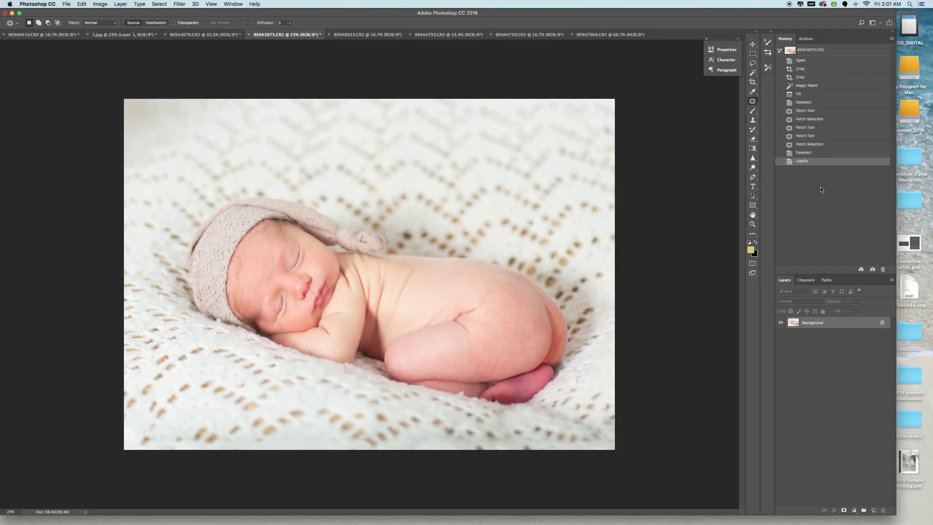
# Take a history snapshot of the edited photo and compare it with the original, ending on the snapshot.
pyautogui.click(872, 269)
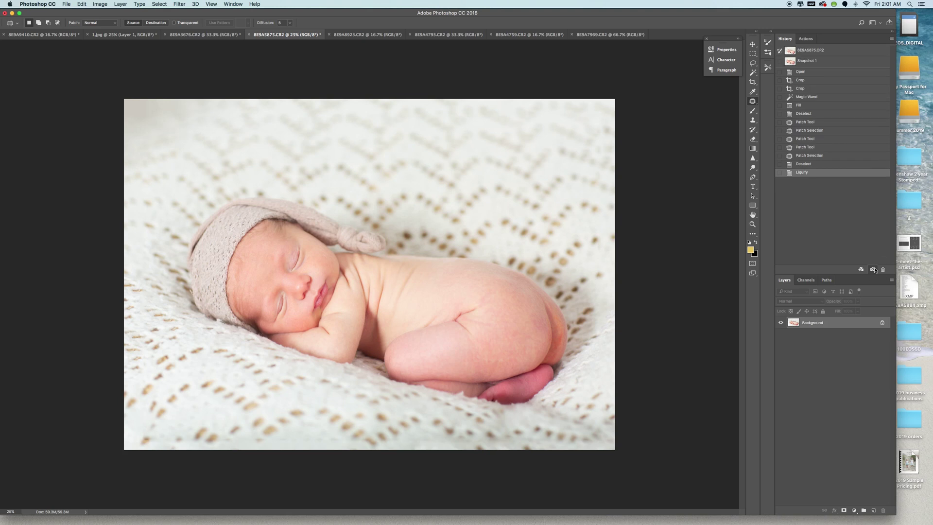
pyautogui.click(821, 51)
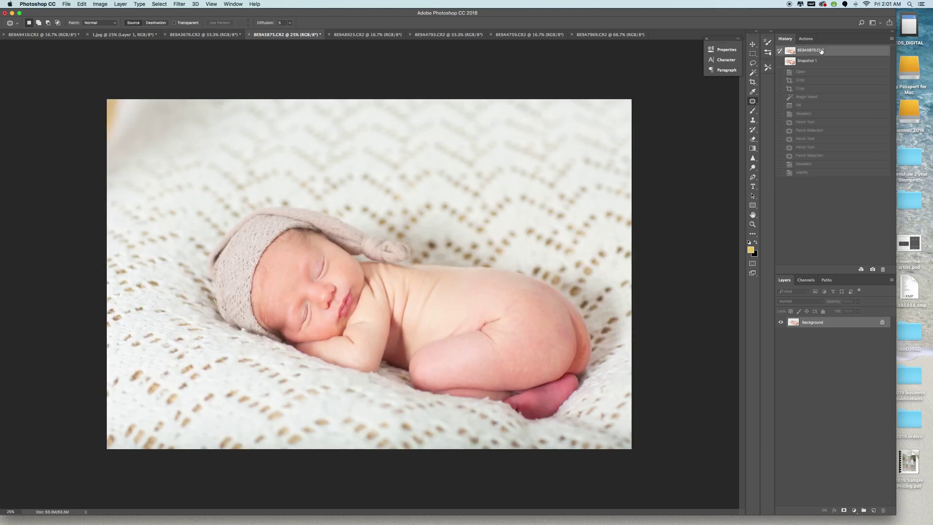
pyautogui.click(816, 61)
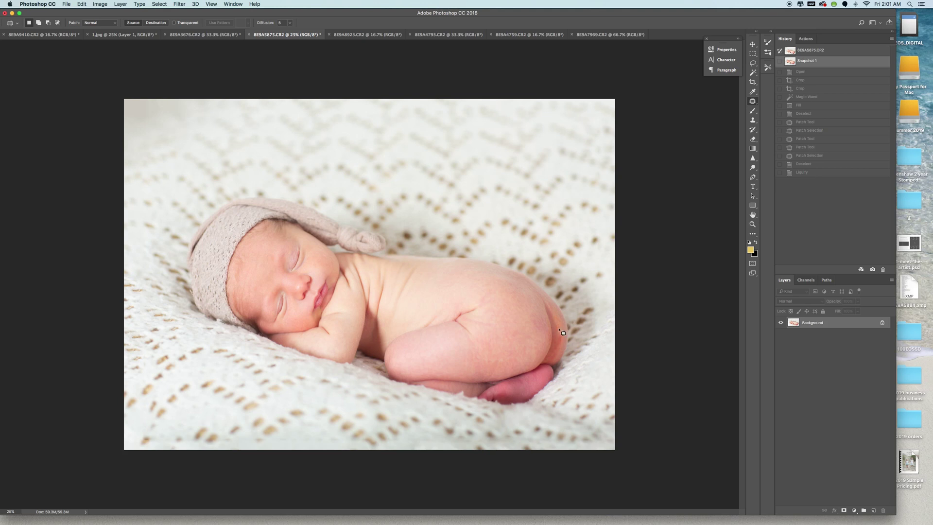
# Patch three areas of orange-red skin at the baby's far hip edge with clean skin from just beside them.
pyautogui.click(752, 225)
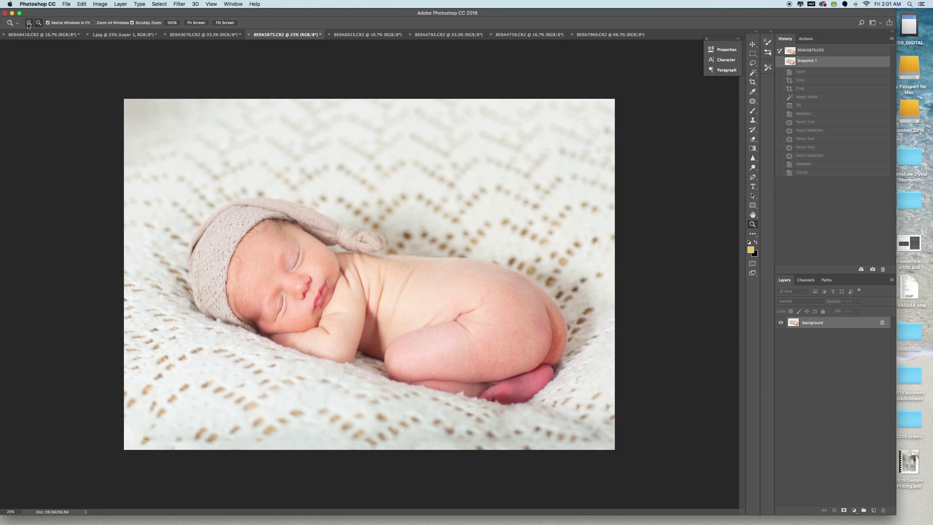
pyautogui.click(559, 323)
pyautogui.click(596, 334)
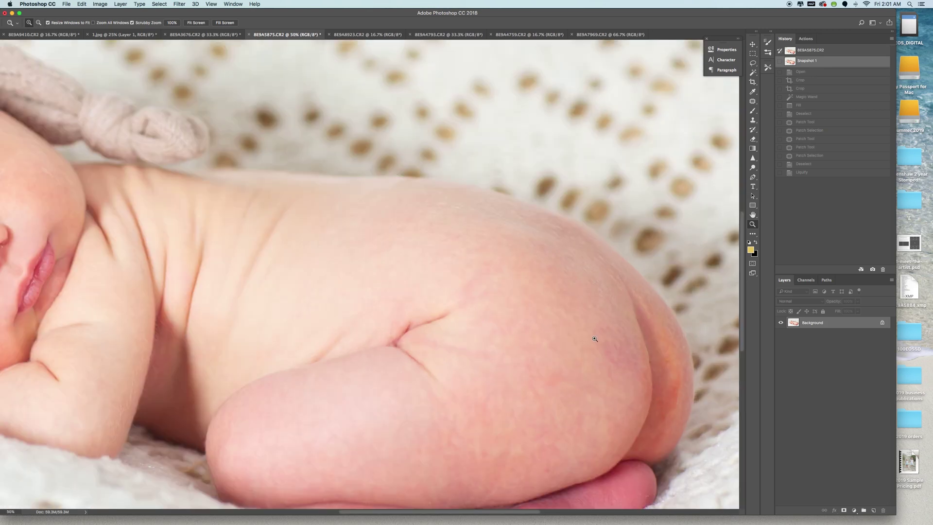
pyautogui.click(728, 271)
pyautogui.click(753, 101)
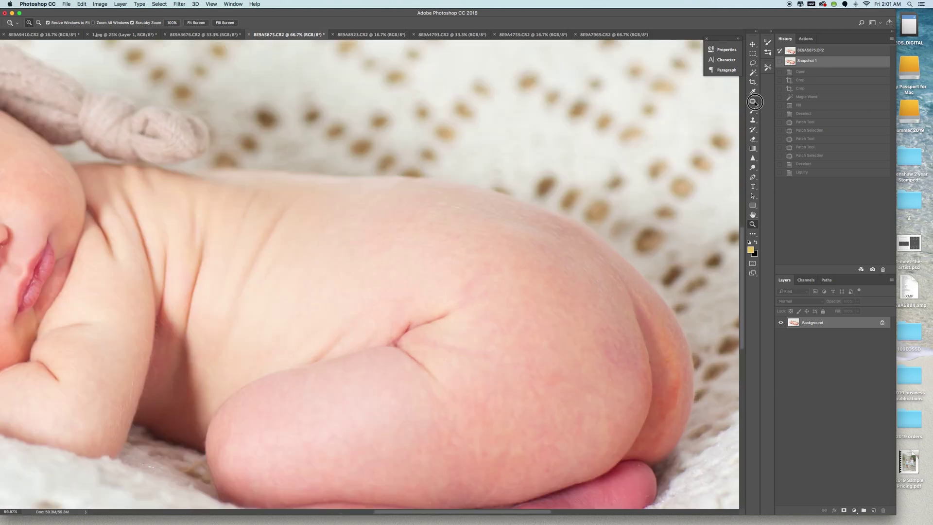
pyautogui.moveTo(668, 361)
pyautogui.mouseDown()
pyautogui.moveTo(664, 392)
pyautogui.moveTo(679, 407)
pyautogui.moveTo(686, 375)
pyautogui.moveTo(670, 362)
pyautogui.moveTo(608, 374)
pyautogui.mouseUp()
pyautogui.click(670, 350)
pyautogui.moveTo(661, 327)
pyautogui.mouseDown()
pyautogui.moveTo(672, 373)
pyautogui.moveTo(674, 342)
pyautogui.moveTo(601, 348)
pyautogui.mouseUp()
pyautogui.click(648, 365)
pyautogui.moveTo(671, 393)
pyautogui.mouseDown()
pyautogui.moveTo(656, 410)
pyautogui.moveTo(663, 431)
pyautogui.moveTo(675, 404)
pyautogui.moveTo(617, 402)
pyautogui.mouseUp()
pyautogui.click(633, 328)
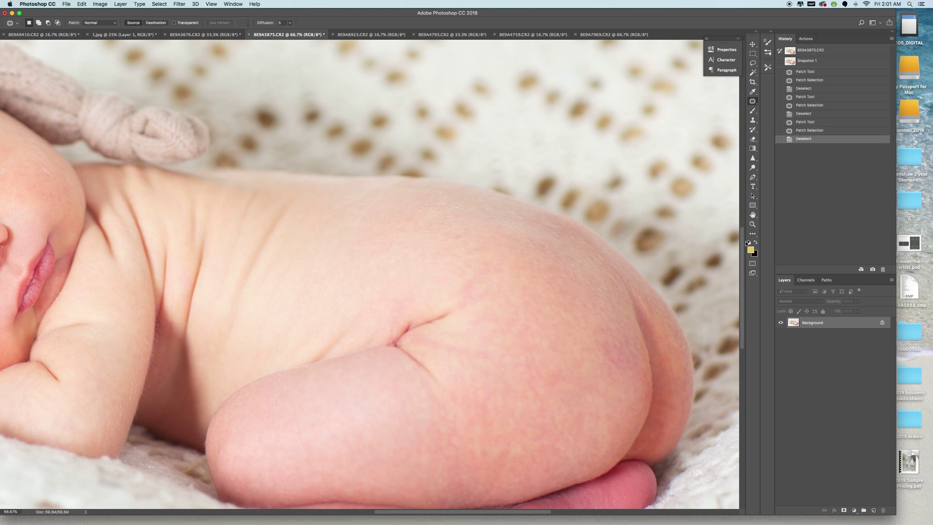
# Set up the Brush tool with a size of 300 and an opacity of 18%.
pyautogui.click(753, 224)
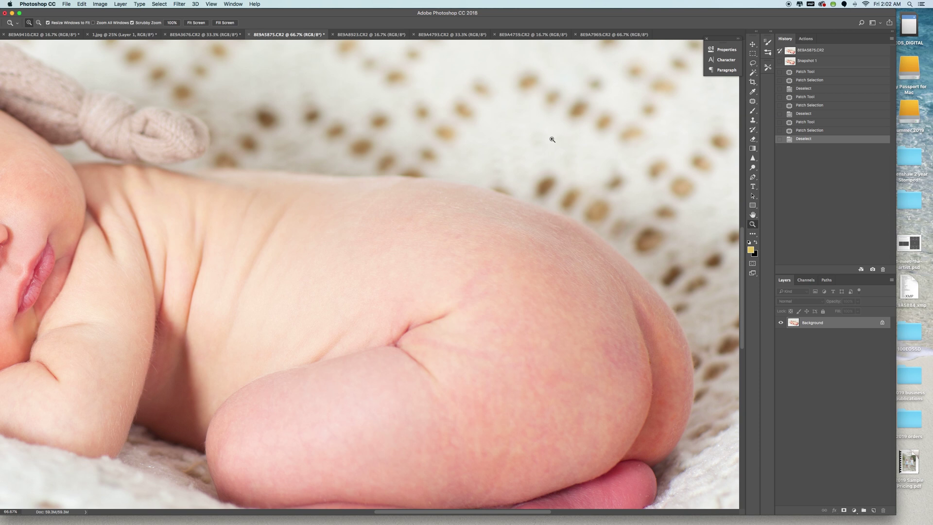
pyautogui.click(37, 23)
pyautogui.click(475, 271)
pyautogui.click(476, 271)
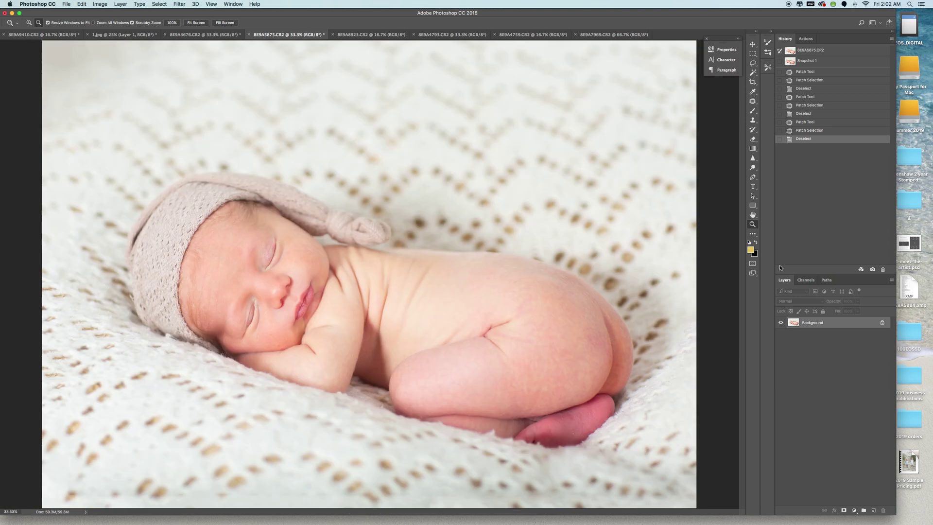
pyautogui.click(753, 112)
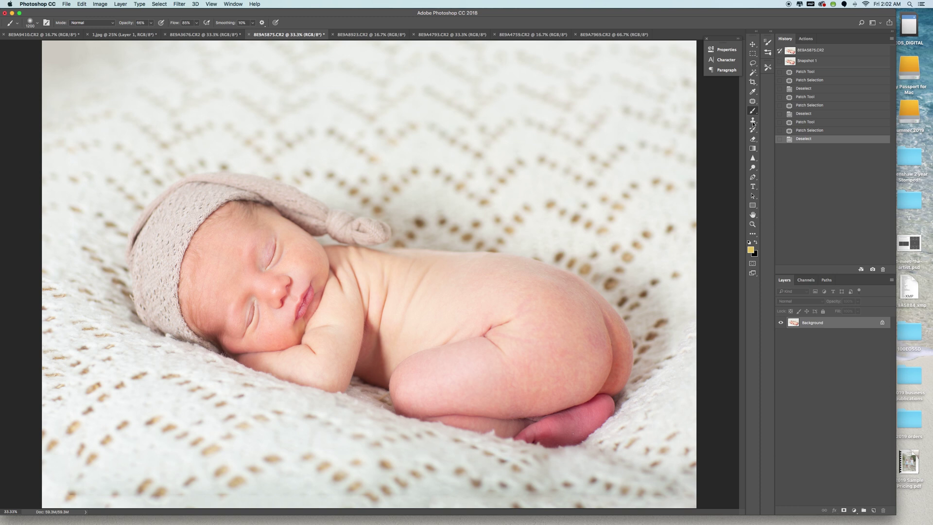
pyautogui.press('[')
pyautogui.press('[')
pyautogui.press('[')
pyautogui.press('[')
pyautogui.press('[')
pyautogui.press('[')
pyautogui.press('[')
pyautogui.press('[')
pyautogui.press('[')
pyautogui.click(151, 22)
pyautogui.click(135, 32)
# Sample the skin tone #c5a08c from the hip as foreground color and brush it over the reddened skin along the far edge.
pyautogui.click(751, 251)
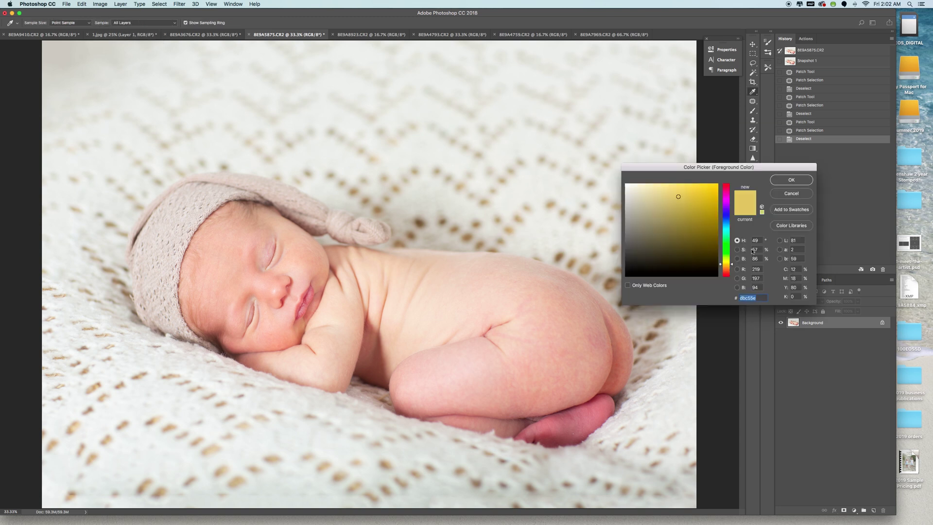
pyautogui.click(598, 326)
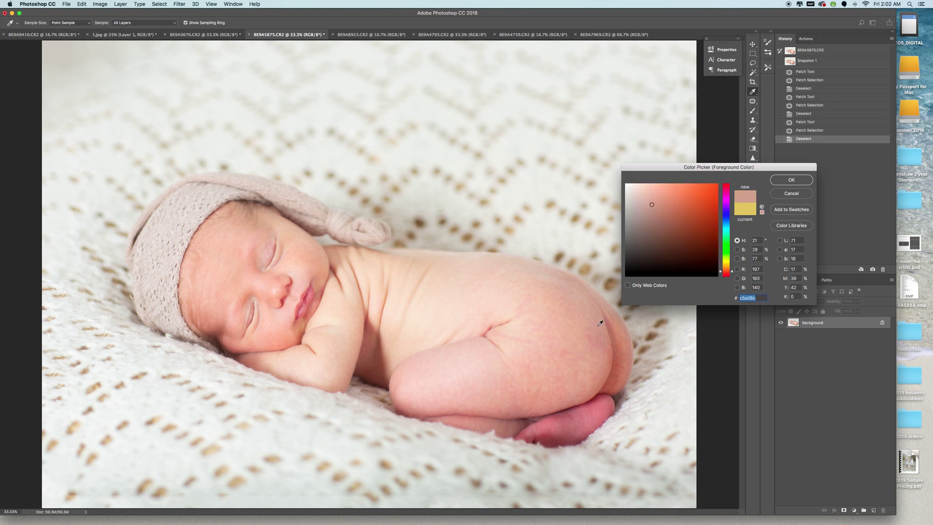
pyautogui.press('Return')
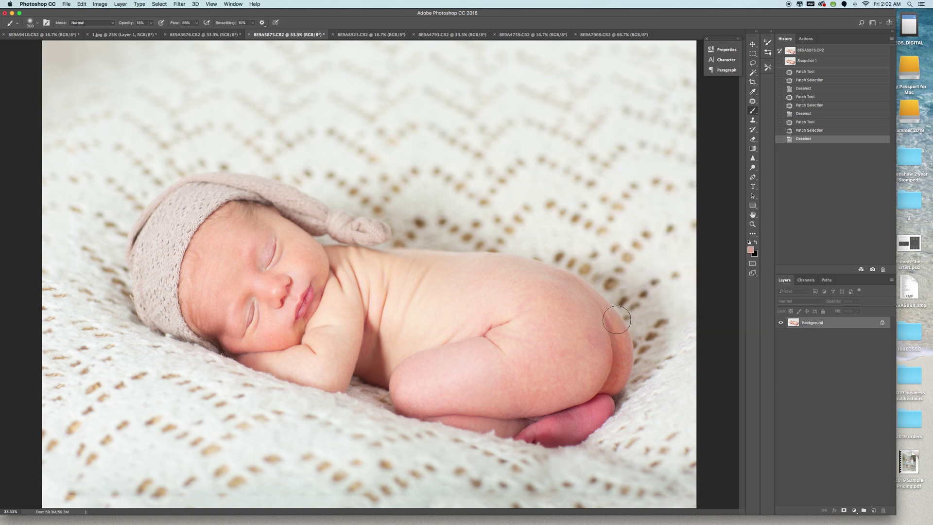
pyautogui.moveTo(622, 364)
pyautogui.mouseDown()
pyautogui.moveTo(619, 382)
pyautogui.moveTo(604, 315)
pyautogui.moveTo(610, 329)
pyautogui.mouseUp()
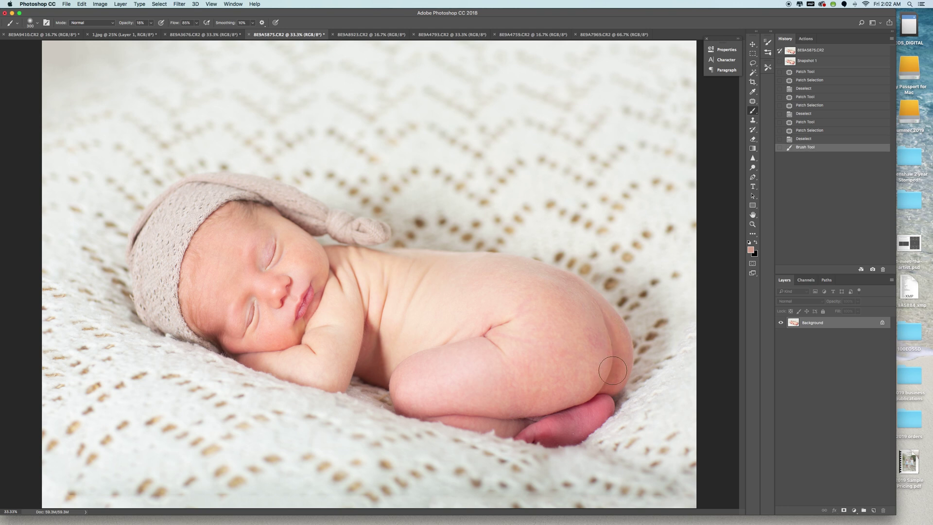
pyautogui.moveTo(601, 308); pyautogui.dragTo(577, 293)
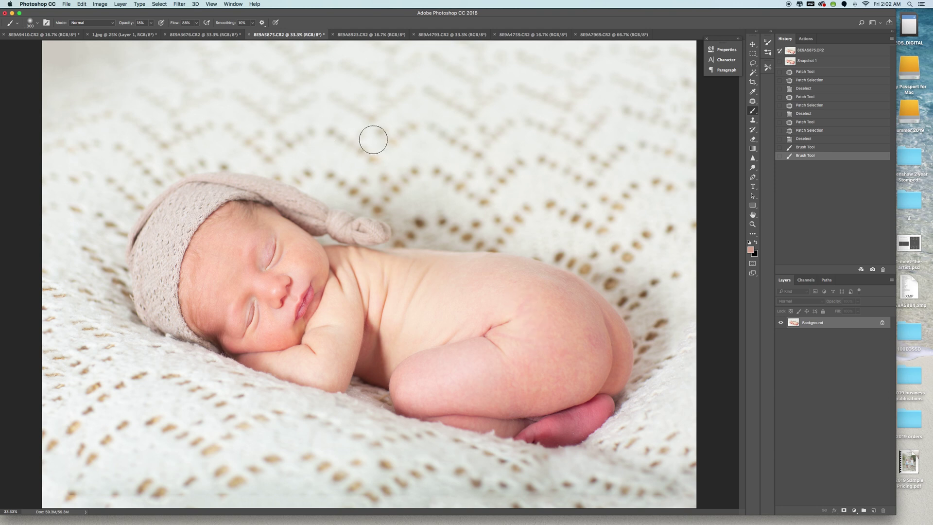
# Add a Color Balance adjustment layer and shift the midtones toward cyan to -6.
pyautogui.click(855, 511)
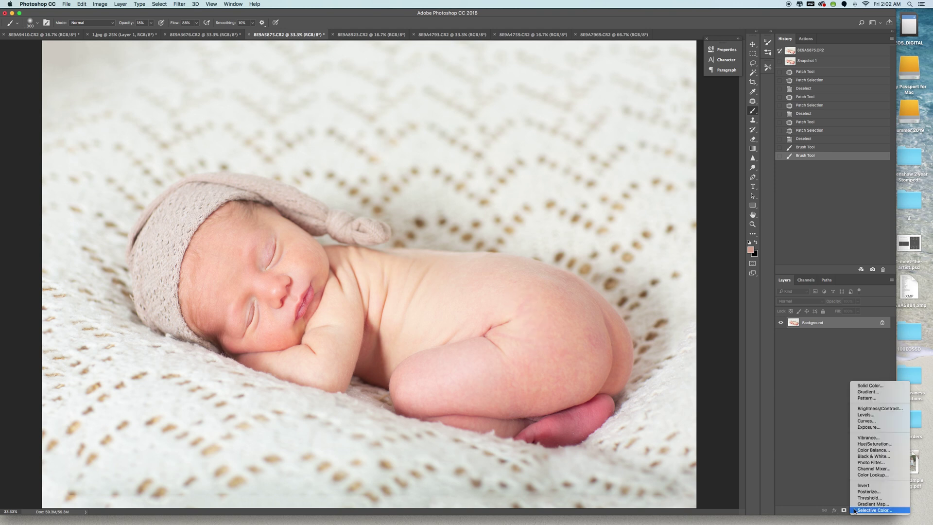
pyautogui.click(873, 450)
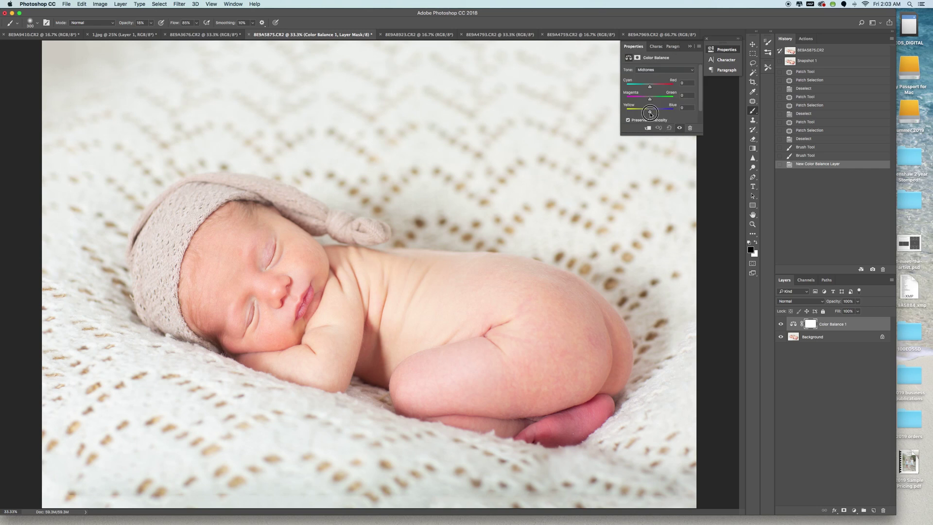
pyautogui.moveTo(650, 113); pyautogui.dragTo(653, 114)
pyautogui.moveTo(654, 114); pyautogui.dragTo(648, 87)
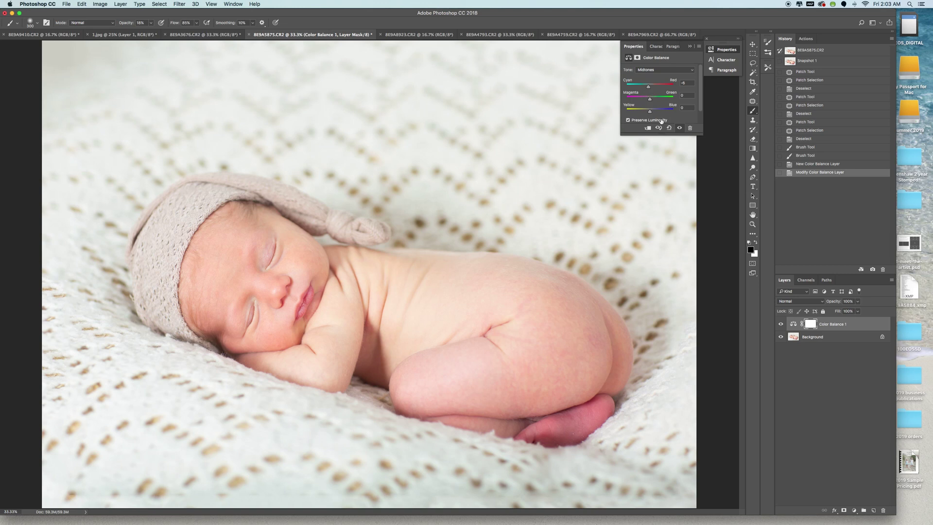
pyautogui.click(689, 46)
# Add a Hue/Saturation adjustment layer with the master saturation lowered to -7.
pyautogui.click(855, 511)
pyautogui.click(875, 443)
pyautogui.moveTo(660, 110); pyautogui.dragTo(657, 110)
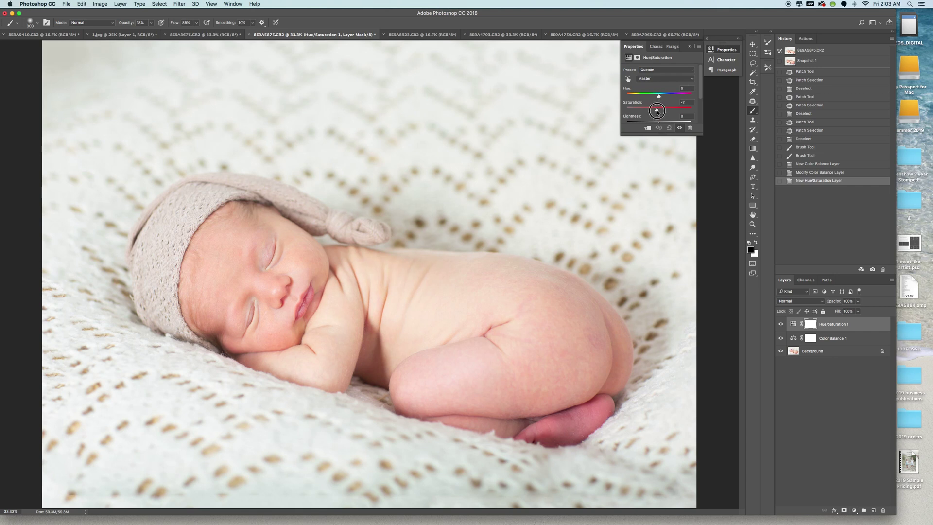
pyautogui.click(692, 46)
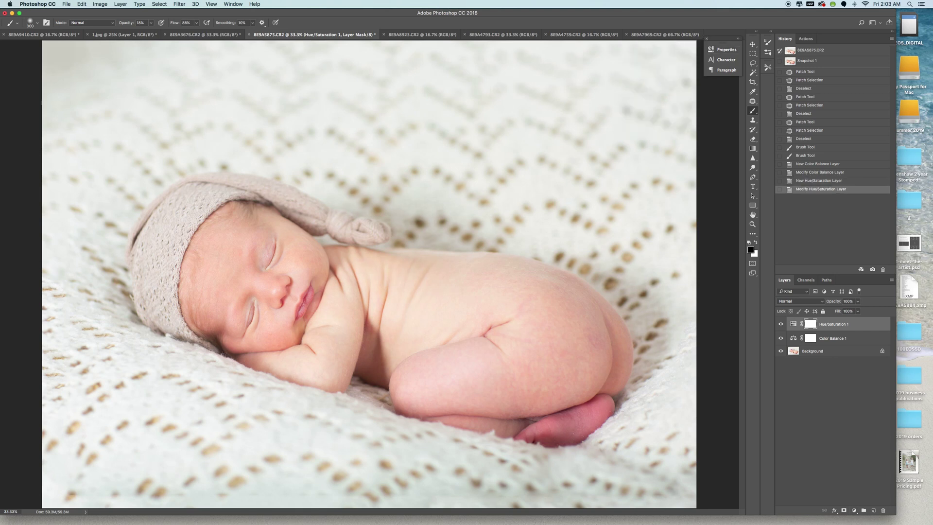
# Add a second Hue/Saturation adjustment layer and lower the master saturation slightly further.
pyautogui.click(854, 511)
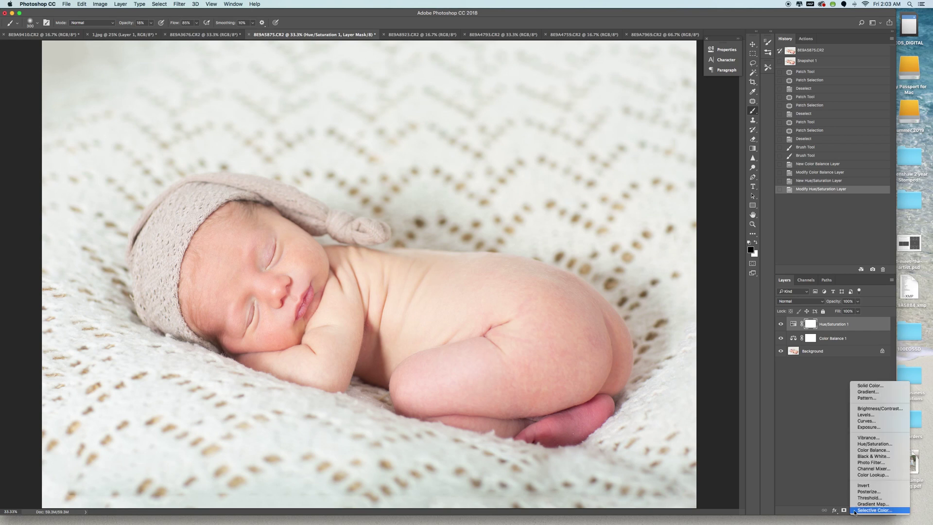
pyautogui.click(874, 444)
pyautogui.moveTo(660, 111); pyautogui.dragTo(658, 111)
pyautogui.click(690, 47)
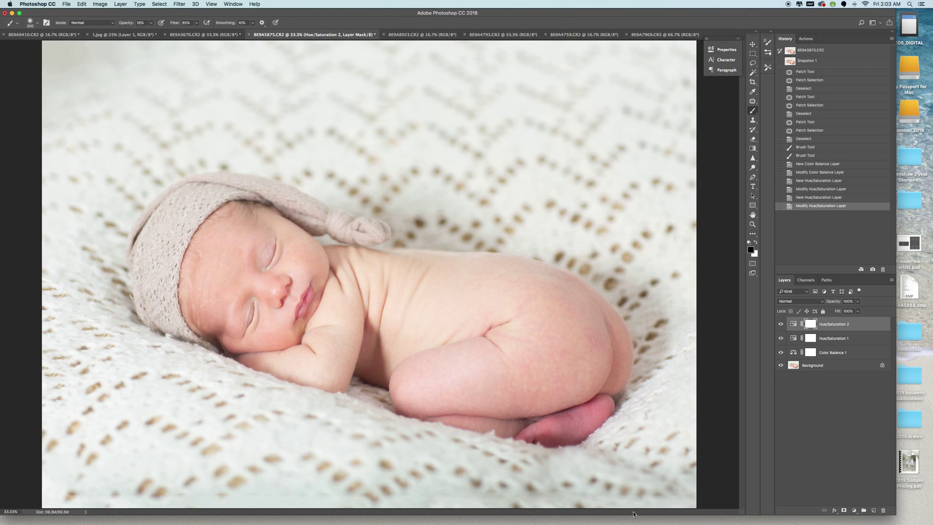
# Take a second history snapshot and compare it with the original and the first snapshot, ending on the second.
pyautogui.click(873, 270)
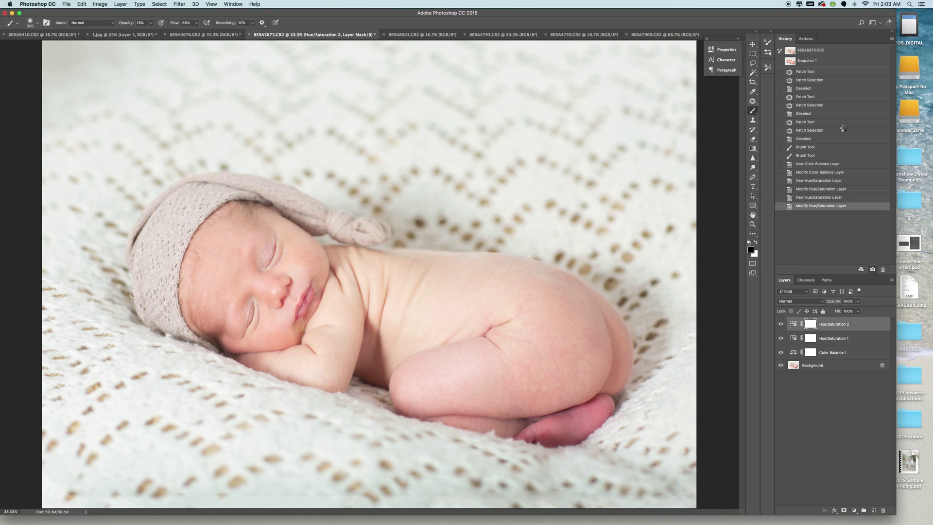
pyautogui.click(807, 50)
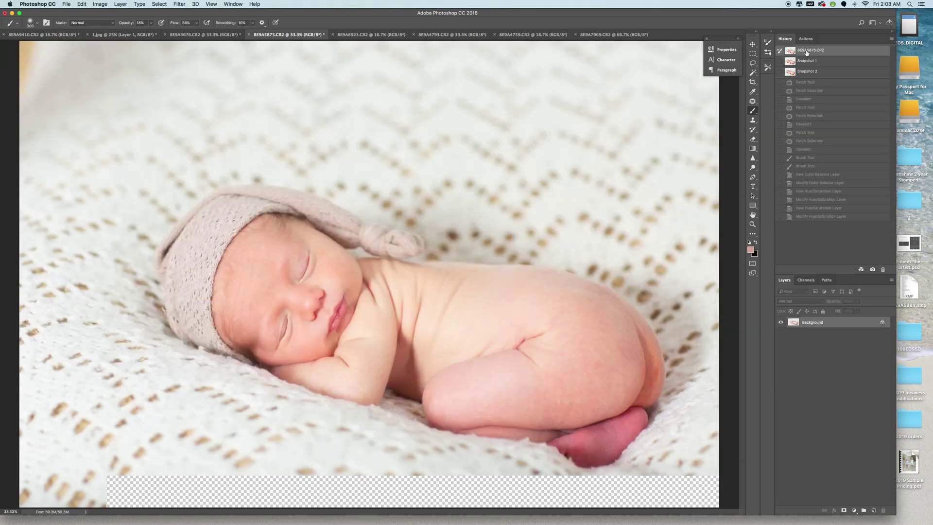
pyautogui.click(811, 73)
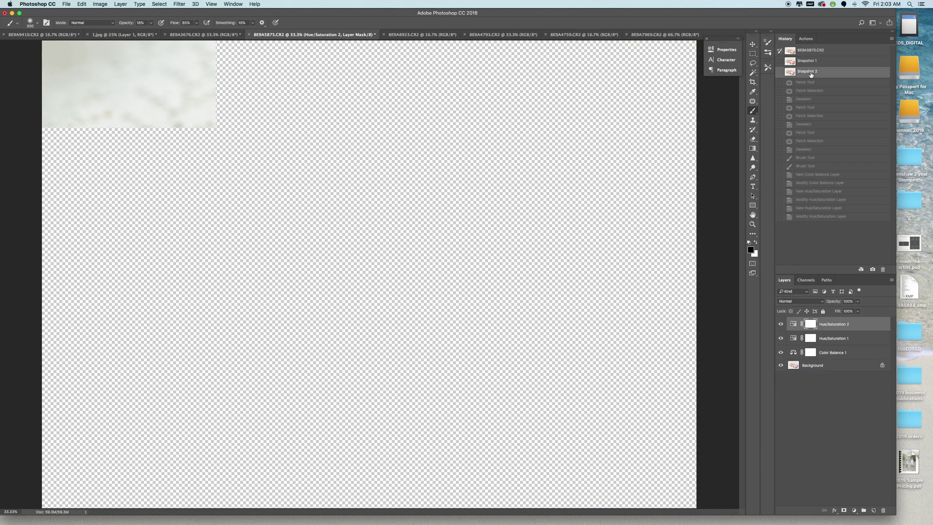
pyautogui.click(813, 62)
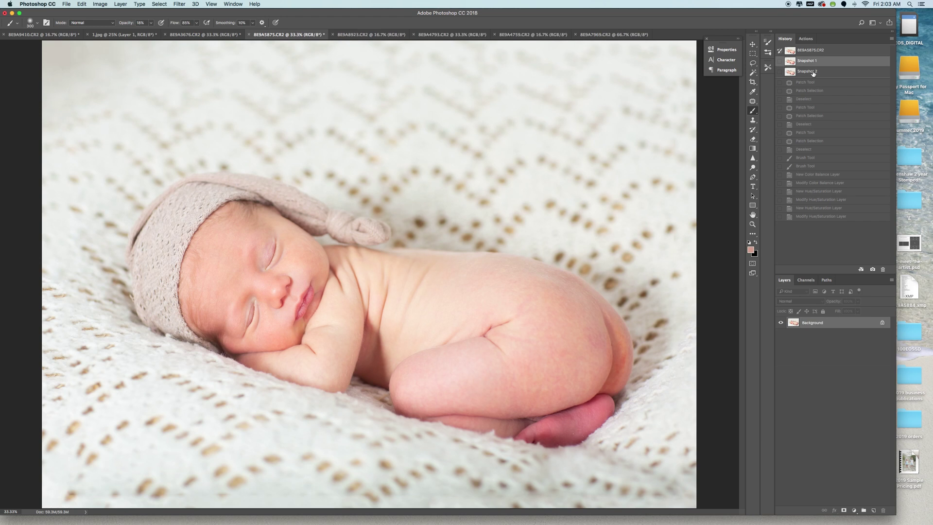
pyautogui.click(813, 73)
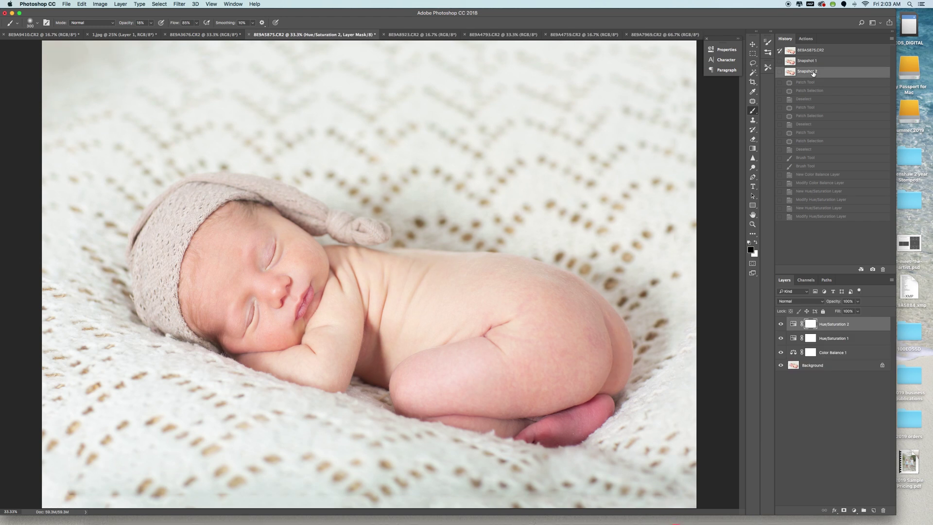
# Return to the first snapshot and try lowering the Oranges saturation in the Camera Raw Filter's HSL adjustments.
pyautogui.click(809, 62)
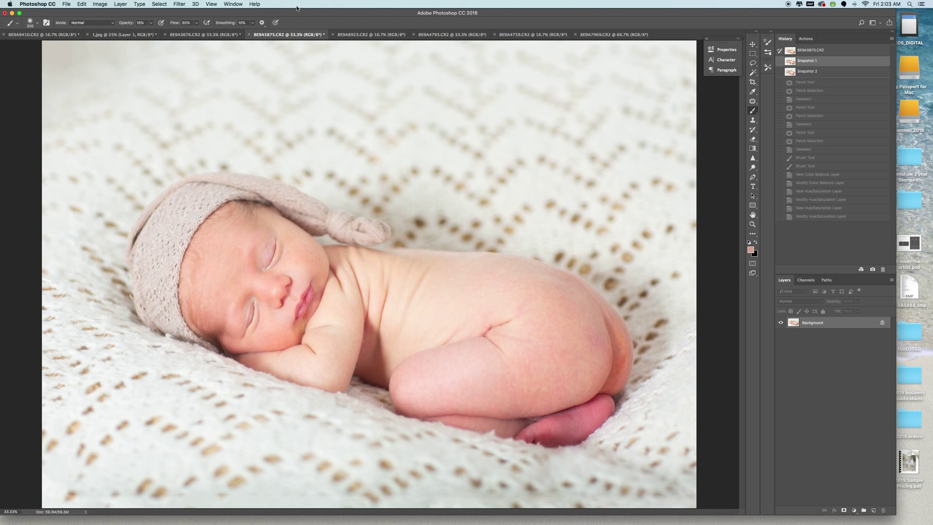
pyautogui.click(179, 4)
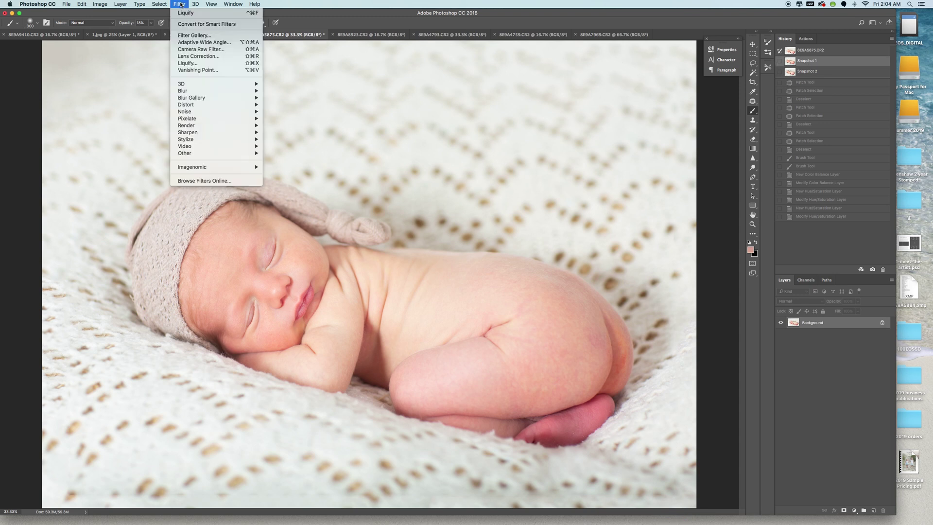
pyautogui.click(199, 49)
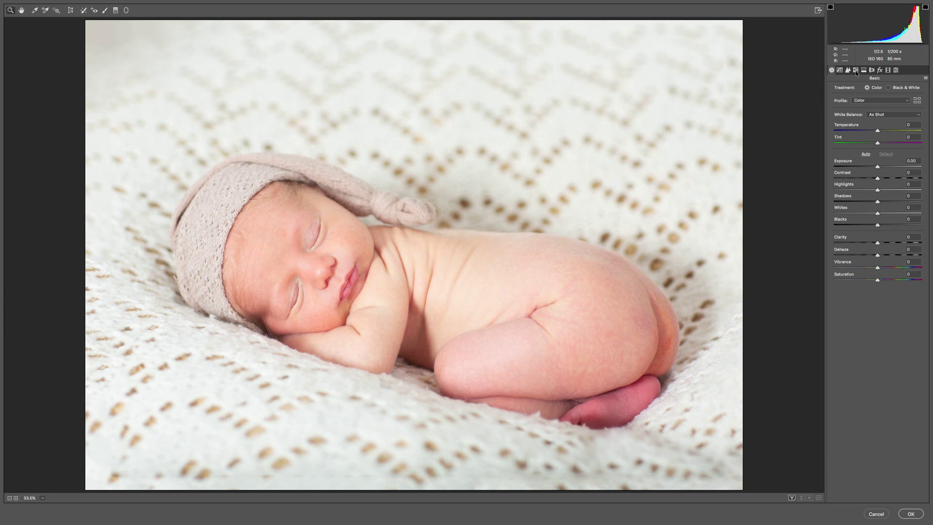
pyautogui.click(857, 71)
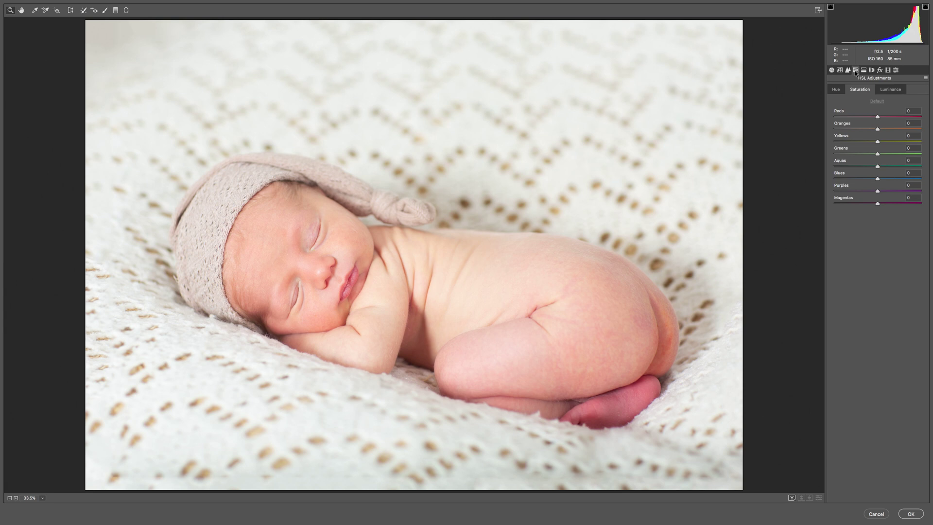
pyautogui.moveTo(878, 129); pyautogui.dragTo(872, 129)
pyautogui.moveTo(873, 129); pyautogui.dragTo(874, 130)
pyautogui.click(912, 514)
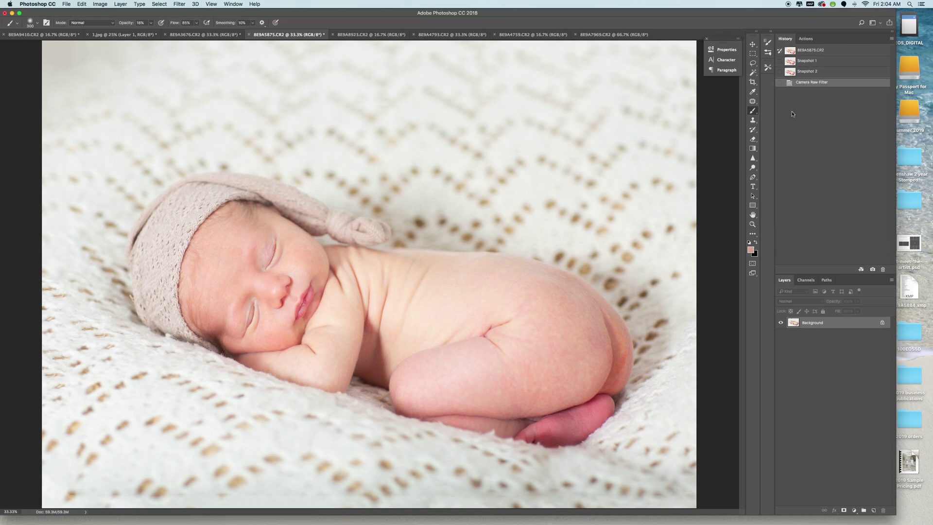
# View the original state, restore the second snapshot and flatten its layers into one image.
pyautogui.click(805, 51)
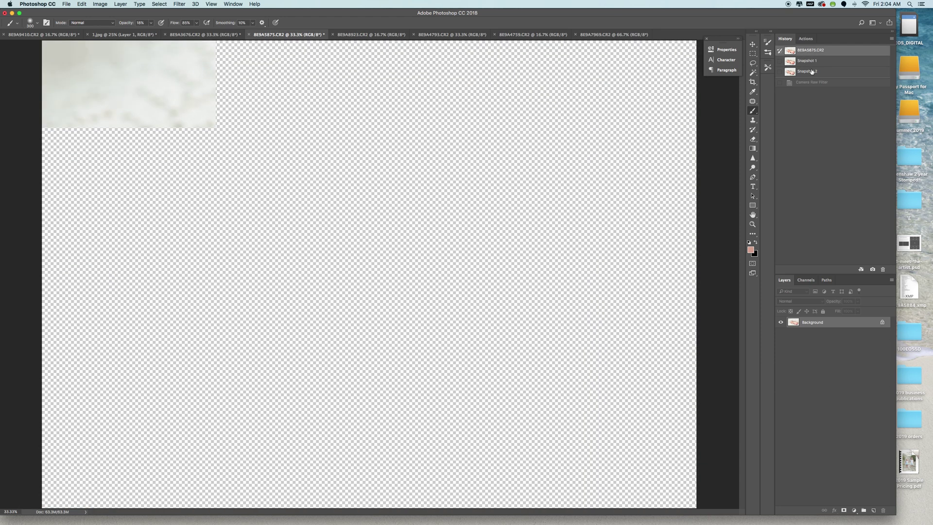
pyautogui.click(811, 71)
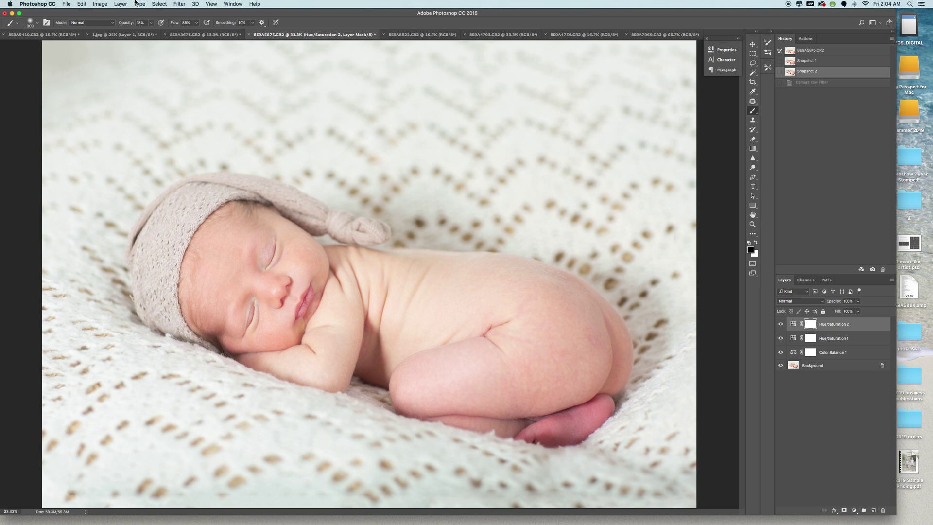
pyautogui.click(120, 4)
pyautogui.click(141, 287)
# Sample a skin tone from the baby's hip as the Brush tool's foreground color.
pyautogui.keyDown('alt'); pyautogui.click(567, 343); pyautogui.keyUp('alt')
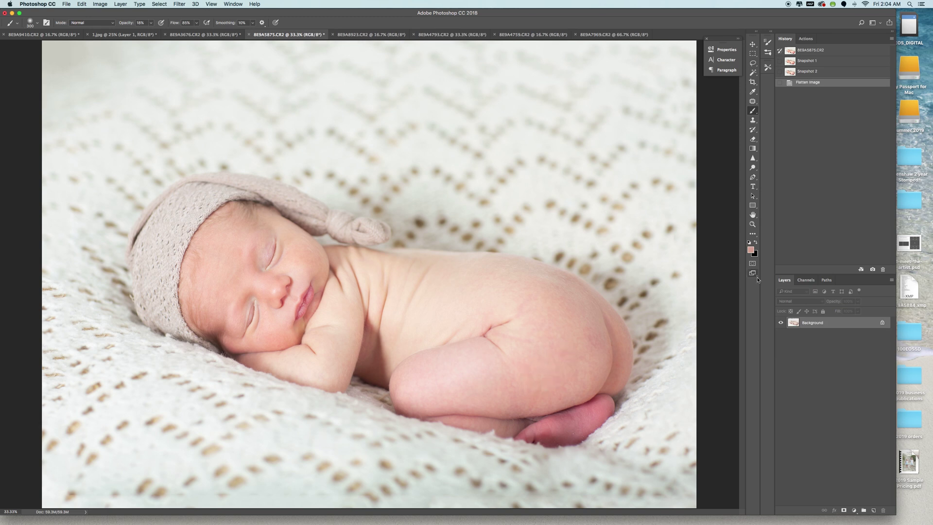
pyautogui.click(753, 224)
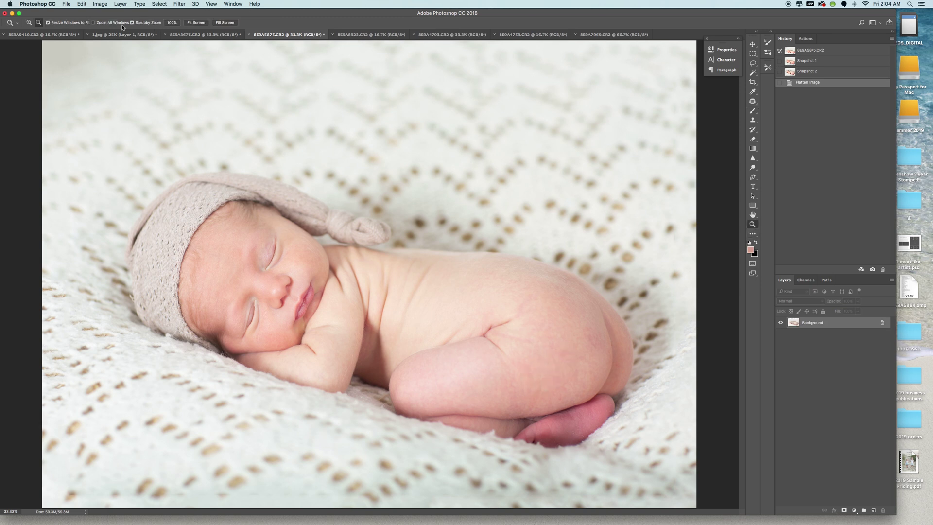
pyautogui.click(575, 386)
pyautogui.click(576, 386)
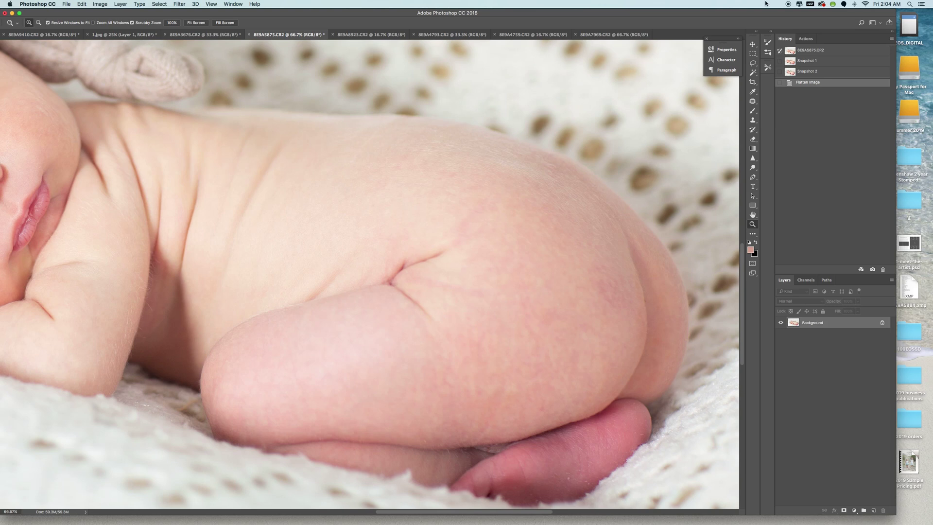
pyautogui.click(753, 111)
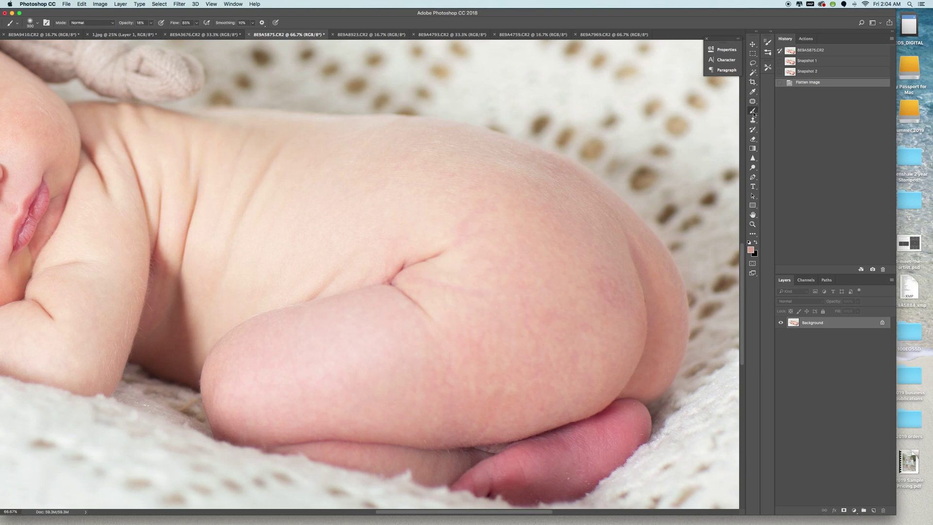
pyautogui.click(751, 249)
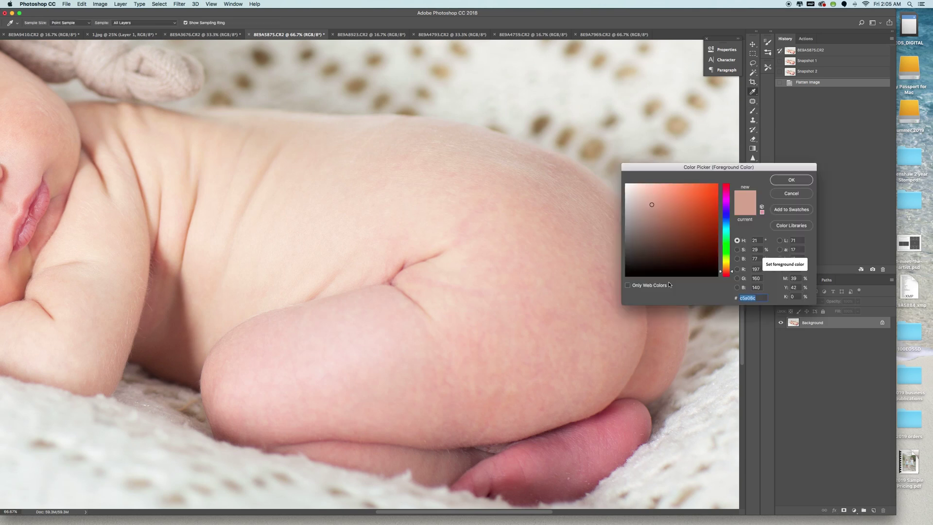
pyautogui.click(586, 280)
pyautogui.click(791, 180)
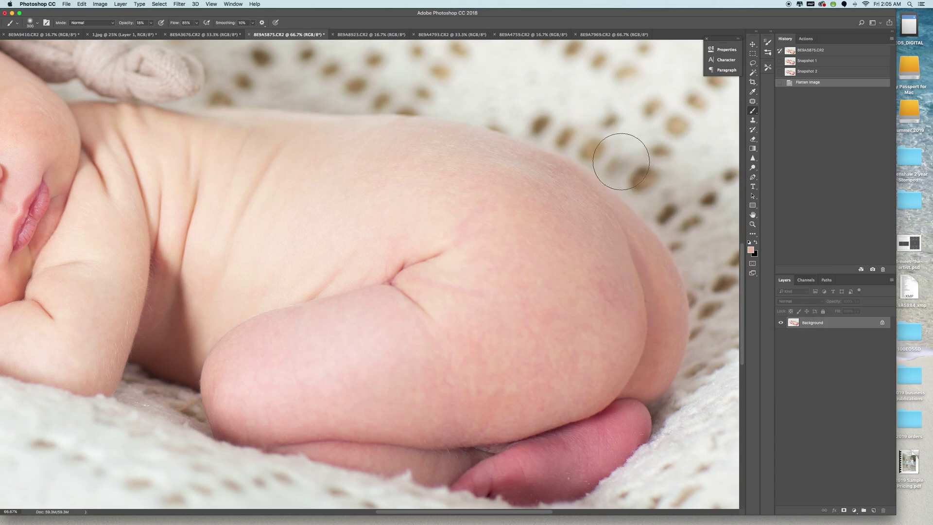
# Brush the sampled tone at low opacity over the blotchy hip and thigh skin, then toggle the last stroke to compare.
pyautogui.click(153, 24)
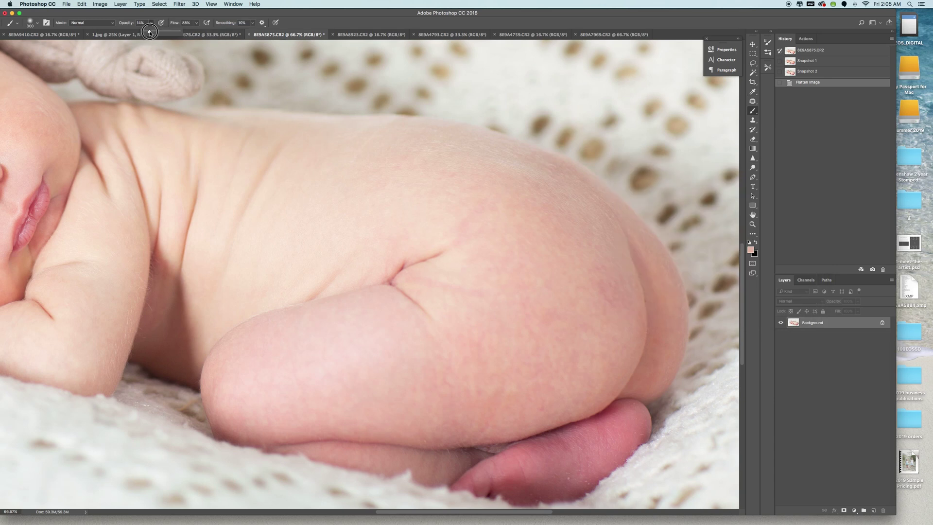
pyautogui.click(517, 307)
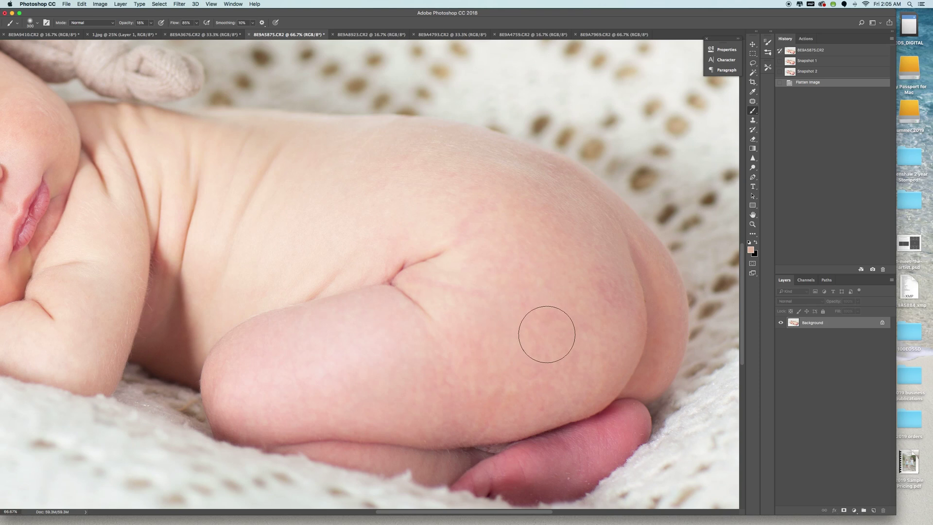
pyautogui.moveTo(471, 416); pyautogui.dragTo(467, 410)
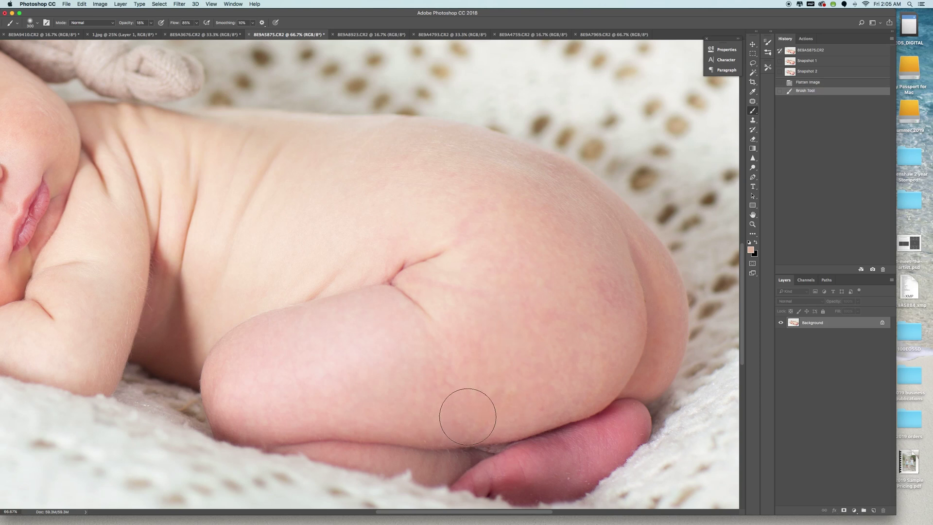
pyautogui.moveTo(553, 297)
pyautogui.mouseDown()
pyautogui.moveTo(604, 301)
pyautogui.moveTo(583, 358)
pyautogui.moveTo(533, 202)
pyautogui.moveTo(585, 289)
pyautogui.mouseUp()
pyautogui.moveTo(578, 408)
pyautogui.mouseDown()
pyautogui.moveTo(571, 456)
pyautogui.moveTo(574, 403)
pyautogui.mouseUp()
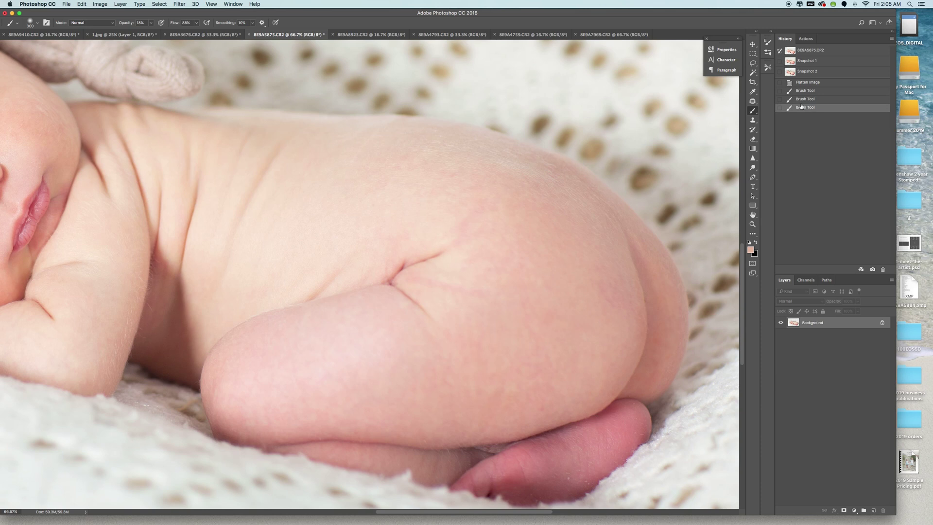
pyautogui.press('super+z')
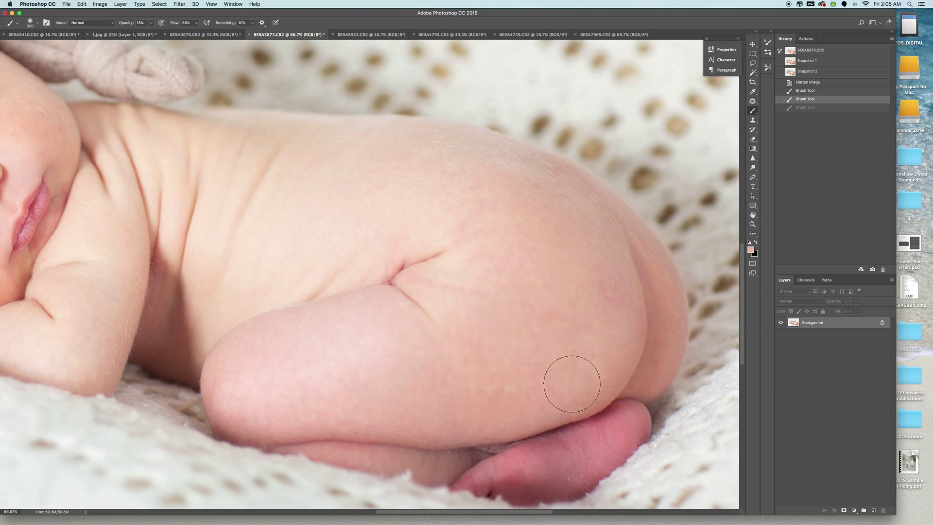
pyautogui.press('super+z')
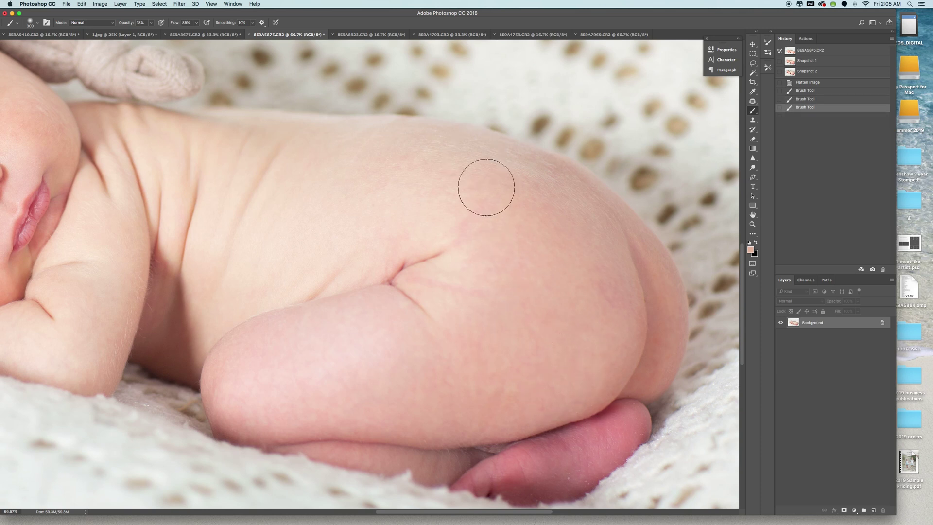
# Sample a lighter skin tone from the baby's lower back and brush it over the reddish upper hip.
pyautogui.click(751, 249)
pyautogui.click(468, 209)
pyautogui.click(791, 180)
pyautogui.moveTo(537, 212)
pyautogui.mouseDown()
pyautogui.moveTo(544, 244)
pyautogui.moveTo(556, 217)
pyautogui.moveTo(541, 200)
pyautogui.mouseUp()
pyautogui.moveTo(579, 266)
pyautogui.mouseDown()
pyautogui.moveTo(600, 281)
pyautogui.moveTo(599, 298)
pyautogui.mouseUp()
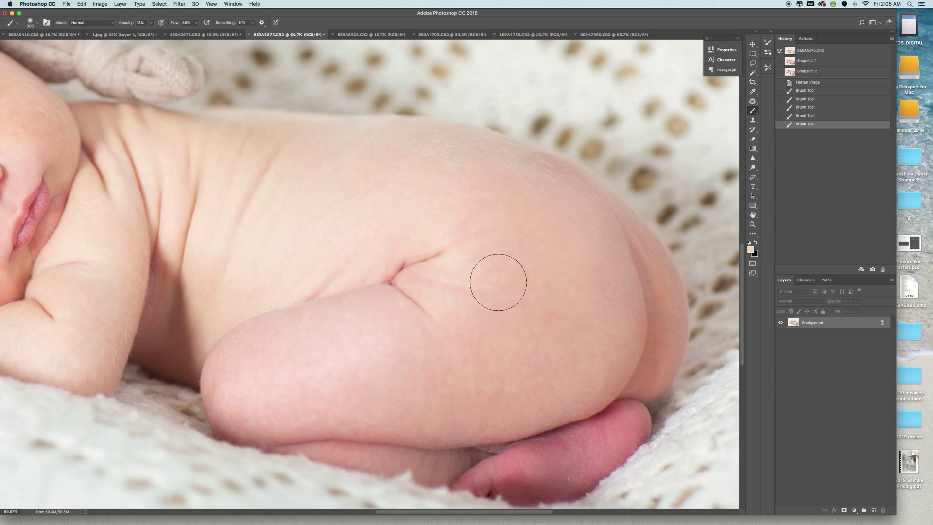
# Sample the pale skin beside the leg crease and paint it over the remaining redness with a smaller brush.
pyautogui.click(751, 251)
pyautogui.click(461, 274)
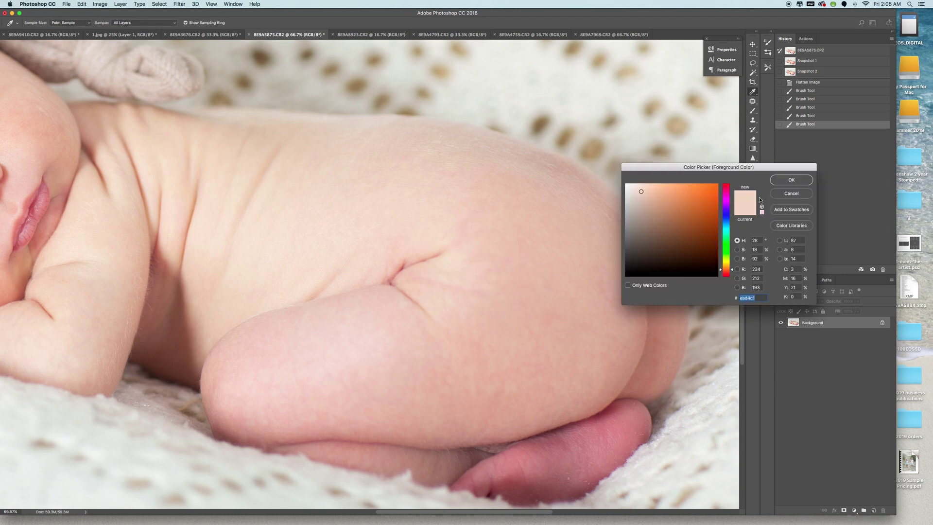
pyautogui.click(791, 180)
pyautogui.press('[')
pyautogui.press('[')
pyautogui.press('[')
pyautogui.press('[')
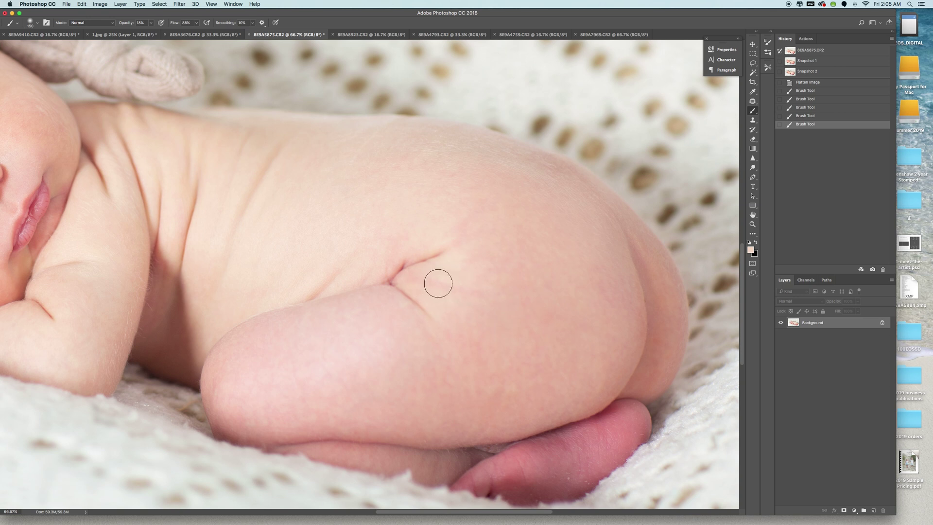
pyautogui.moveTo(497, 364)
pyautogui.mouseDown()
pyautogui.moveTo(537, 389)
pyautogui.moveTo(450, 392)
pyautogui.moveTo(461, 370)
pyautogui.mouseUp()
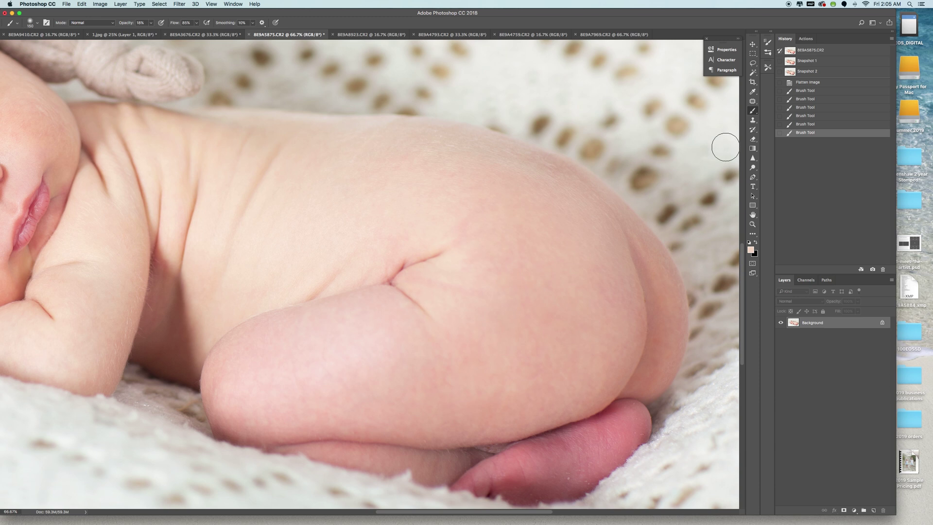
# Patch the uneven spots on the baby's thigh, hip and beside the leg crease using nearby clean skin.
pyautogui.click(753, 102)
pyautogui.moveTo(464, 361)
pyautogui.mouseDown()
pyautogui.moveTo(524, 384)
pyautogui.moveTo(505, 371)
pyautogui.moveTo(360, 352)
pyautogui.mouseUp()
pyautogui.hotkey('ctrl', 'd')
pyautogui.moveTo(533, 309)
pyautogui.mouseDown()
pyautogui.moveTo(507, 352)
pyautogui.moveTo(566, 355)
pyautogui.moveTo(554, 330)
pyautogui.moveTo(510, 358)
pyautogui.mouseUp()
pyautogui.hotkey('ctrl', 'd')
pyautogui.moveTo(552, 279); pyautogui.dragTo(549, 280)
pyautogui.moveTo(542, 273)
pyautogui.mouseDown()
pyautogui.moveTo(479, 267)
pyautogui.moveTo(487, 270)
pyautogui.moveTo(458, 304)
pyautogui.moveTo(472, 290)
pyautogui.mouseUp()
pyautogui.hotkey('ctrl', 'd')
pyautogui.moveTo(471, 290)
pyautogui.mouseDown()
pyautogui.moveTo(500, 264)
pyautogui.moveTo(520, 266)
pyautogui.mouseUp()
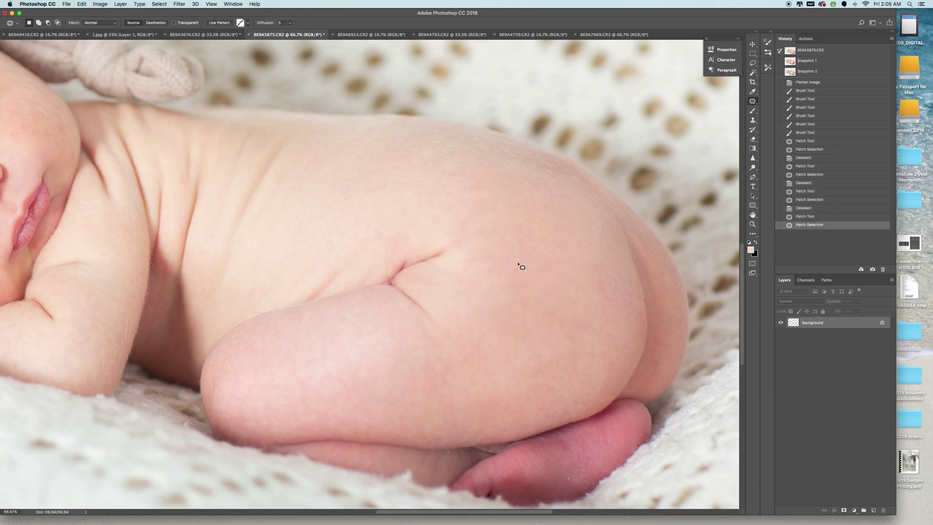
pyautogui.hotkey('ctrl', 'd')
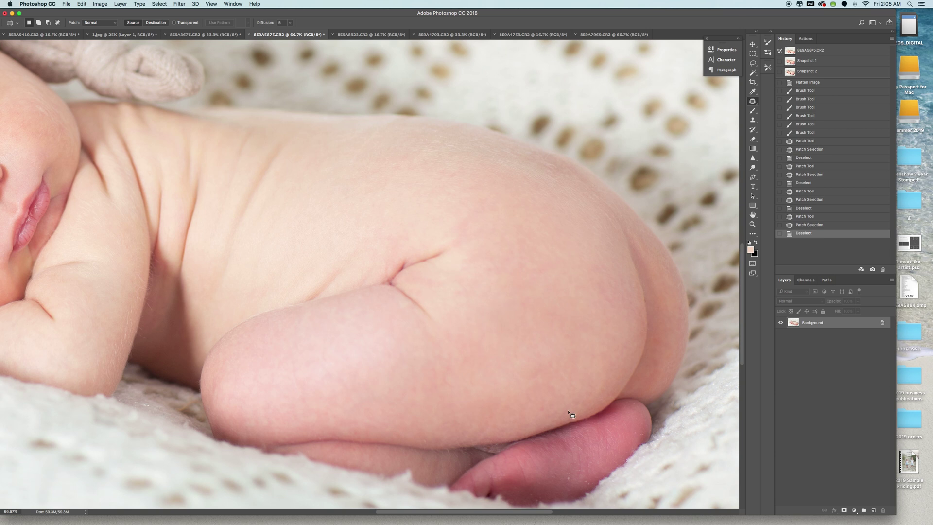
# Patch the small skin blemishes around the baby's nose, clearing the selection after the repairs.
pyautogui.scroll(1, 402, 402)
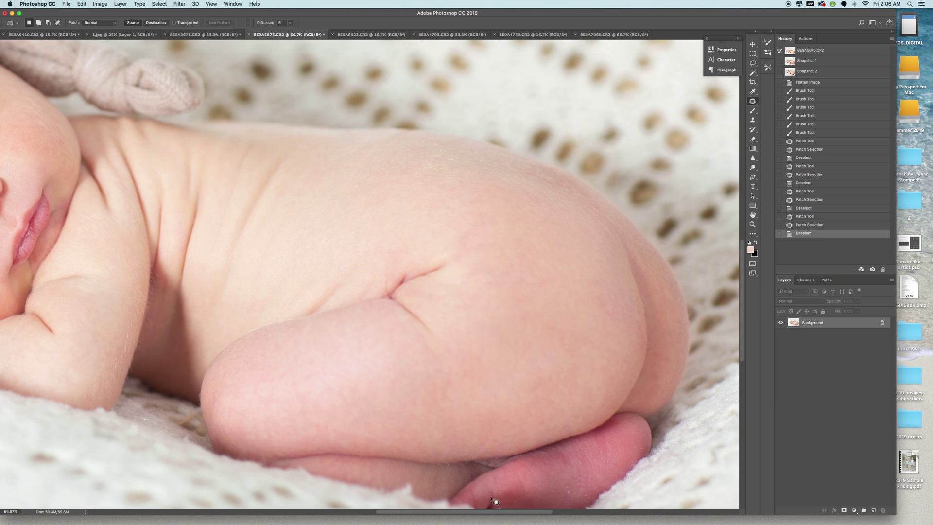
pyautogui.hscroll(-10, 491, 501)
pyautogui.hscroll(-2, 386, 495)
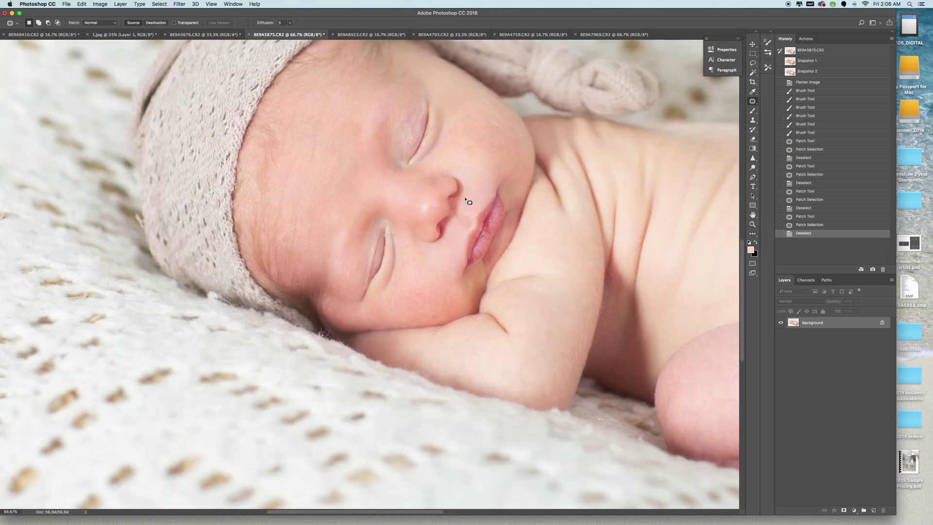
pyautogui.moveTo(450, 187)
pyautogui.mouseDown()
pyautogui.moveTo(443, 202)
pyautogui.moveTo(470, 205)
pyautogui.moveTo(442, 204)
pyautogui.moveTo(451, 192)
pyautogui.moveTo(456, 208)
pyautogui.mouseUp()
pyautogui.hotkey('ctrl', 'd')
pyautogui.hotkey('ctrl', 'd')
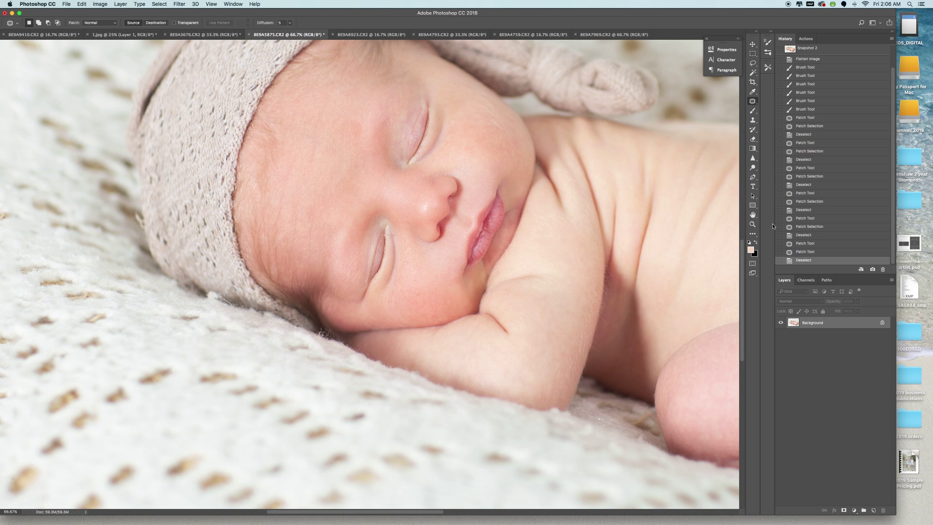
# Take a third history snapshot and compare it with the original and the two earlier snapshots, ending on the third.
pyautogui.click(752, 224)
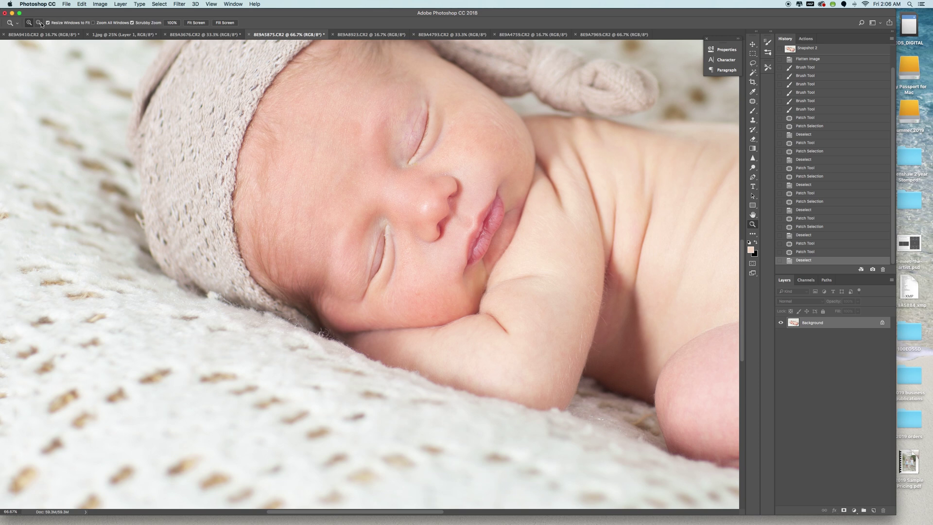
pyautogui.keyDown('alt'); pyautogui.click(389, 152); pyautogui.keyUp('alt')
pyautogui.keyDown('alt'); pyautogui.click(390, 157); pyautogui.keyUp('alt')
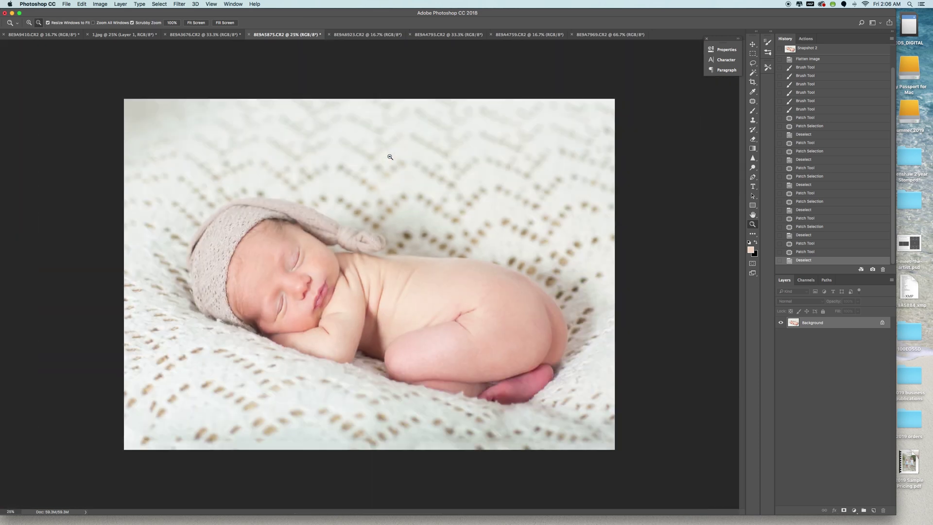
pyautogui.keyDown('alt'); pyautogui.click(394, 158); pyautogui.keyUp('alt')
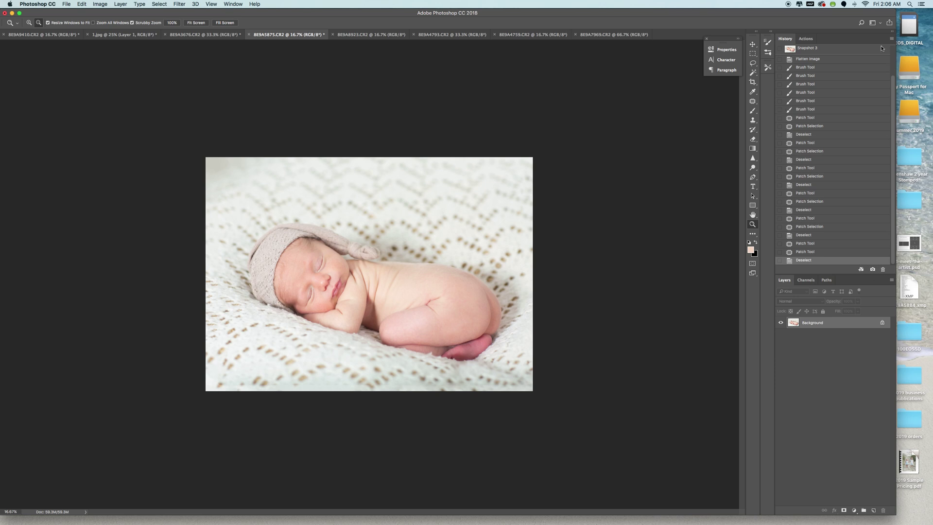
pyautogui.scroll(3, 807, 60)
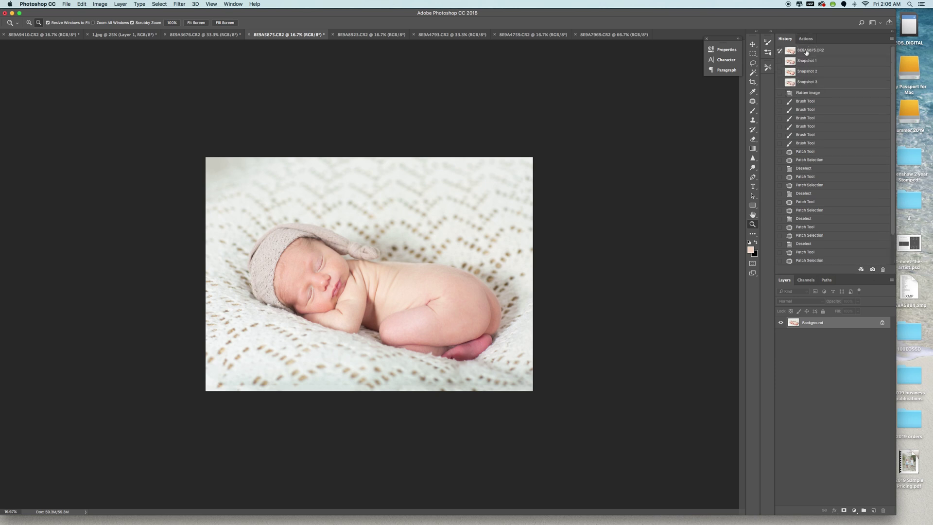
pyautogui.click(806, 50)
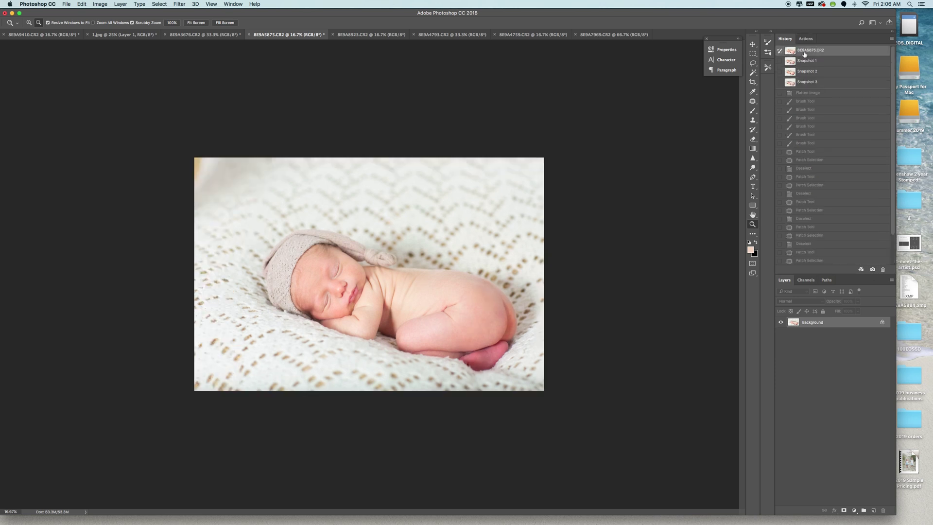
pyautogui.click(806, 60)
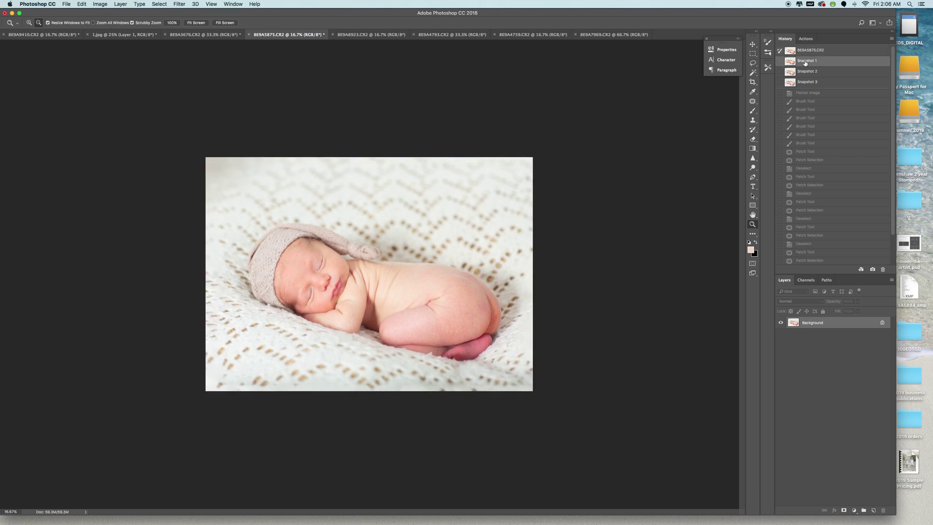
pyautogui.click(806, 73)
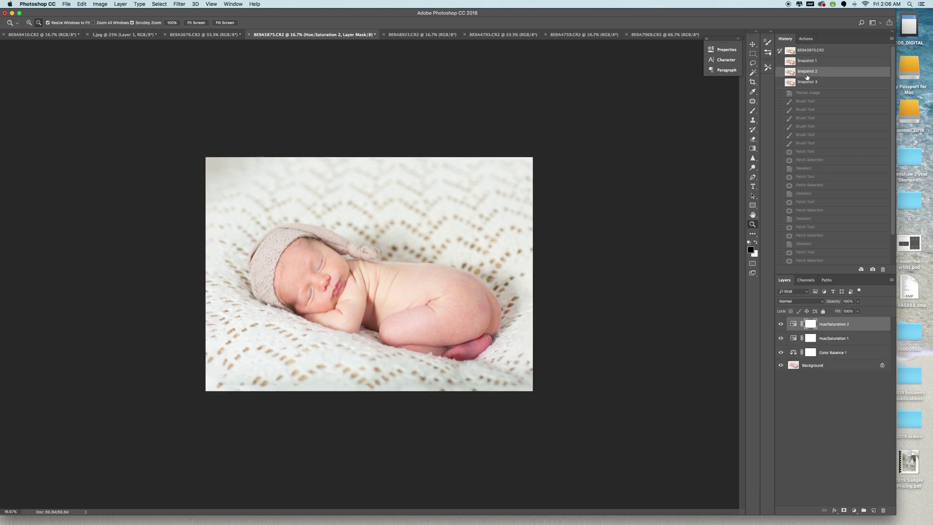
pyautogui.click(809, 83)
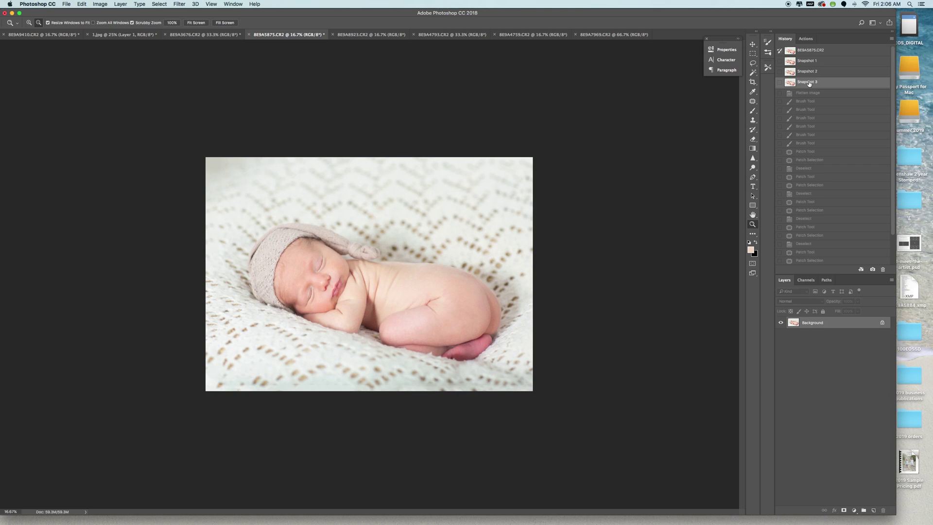
pyautogui.click(804, 62)
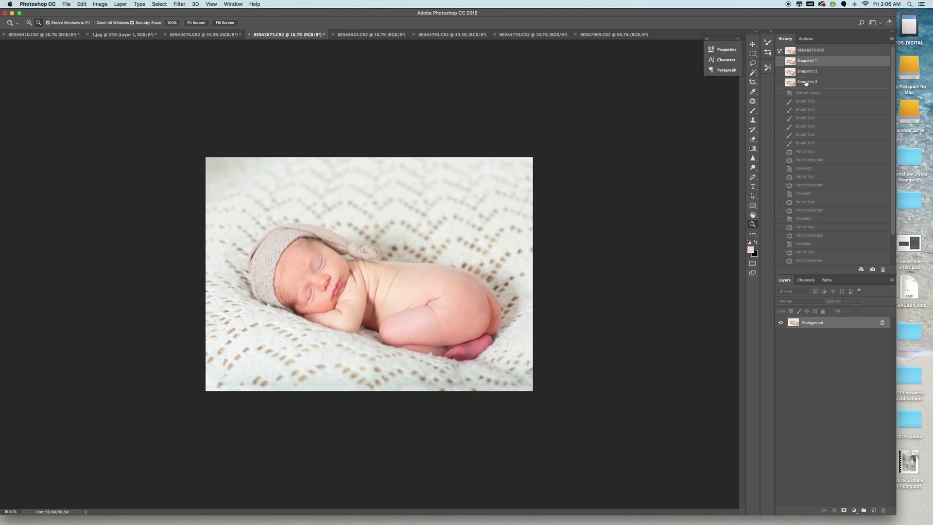
pyautogui.click(806, 84)
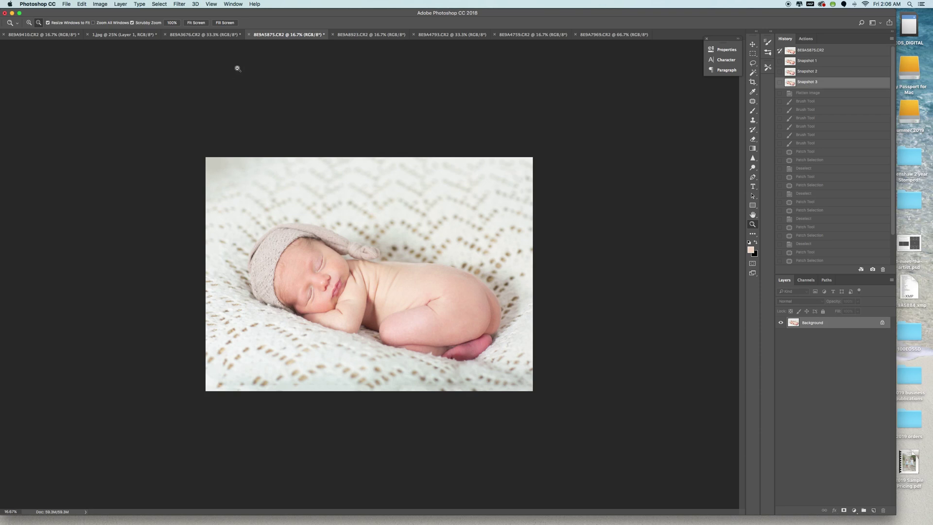
# Switch to the portrait of the man holding the boy and enlarge the view around their faces.
pyautogui.click(358, 35)
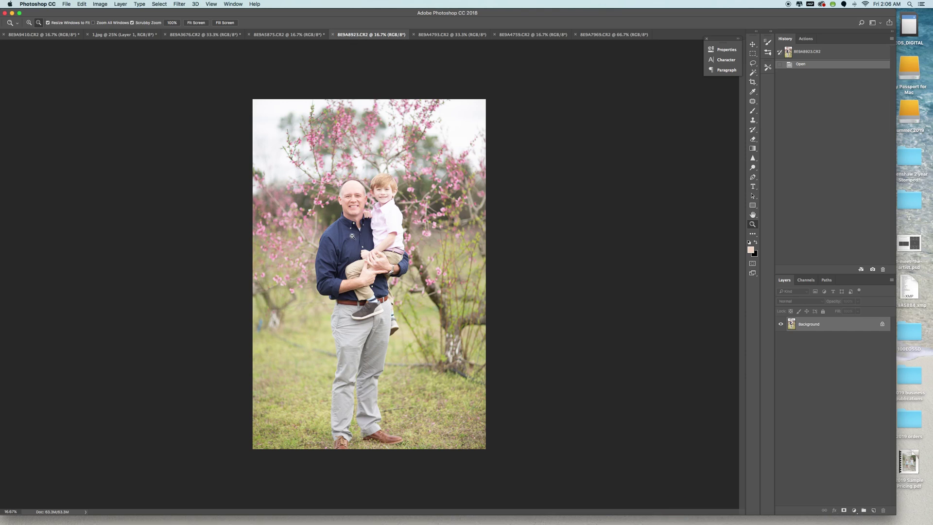
pyautogui.click(366, 205)
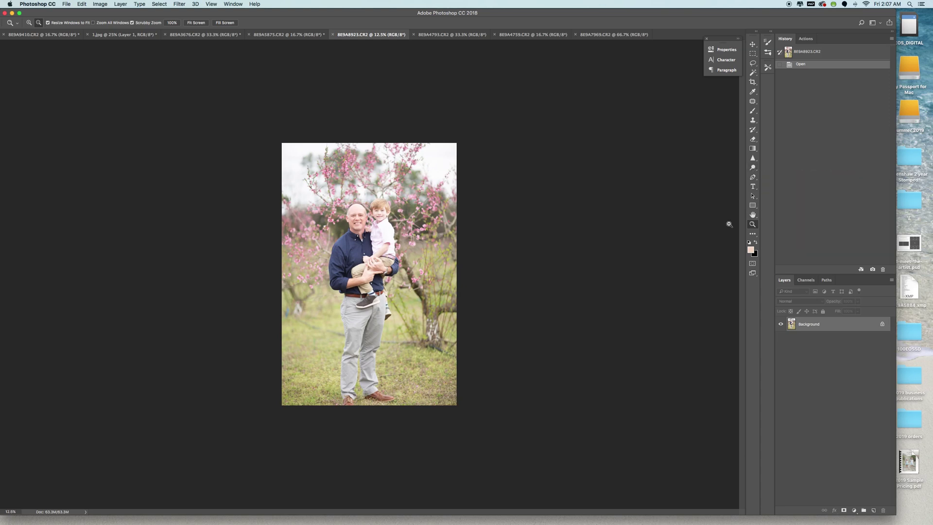
pyautogui.click(29, 22)
pyautogui.click(357, 221)
pyautogui.click(364, 210)
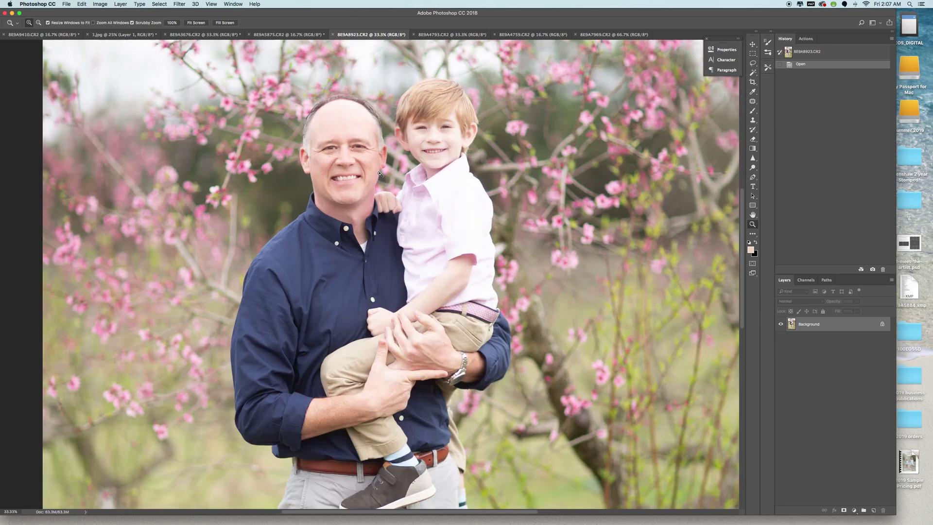
pyautogui.scroll(2, 391, 172)
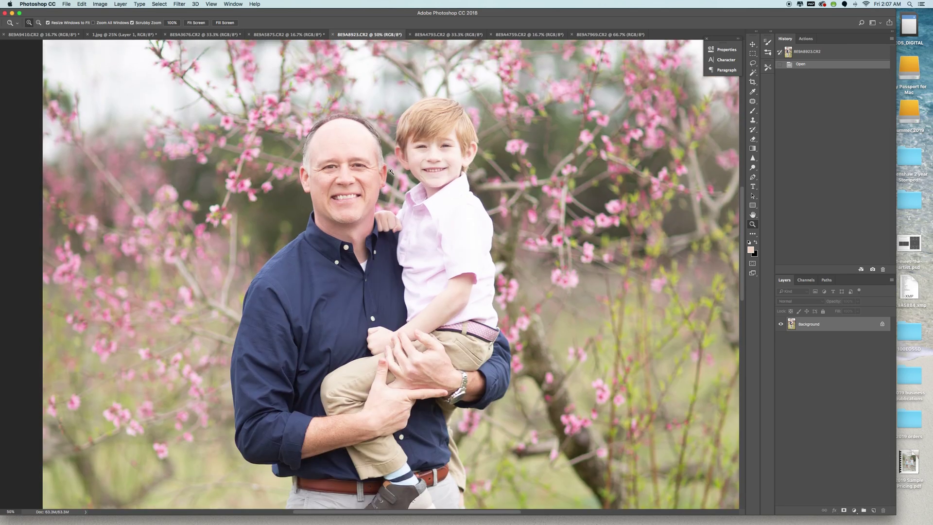
pyautogui.click(363, 177)
pyautogui.scroll(3, 368, 178)
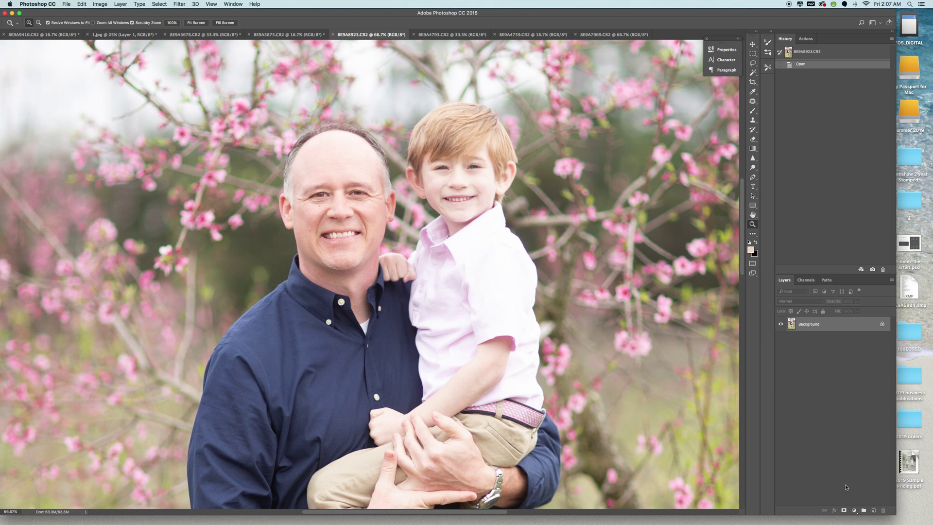
# Add a Curves adjustment layer and pull the RGB midtones slightly down to deepen the portrait.
pyautogui.click(854, 510)
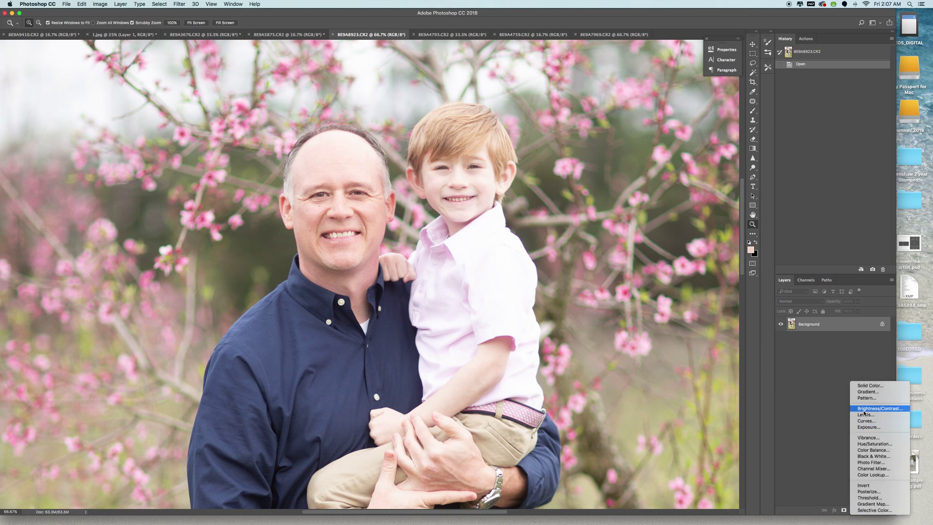
pyautogui.click(866, 423)
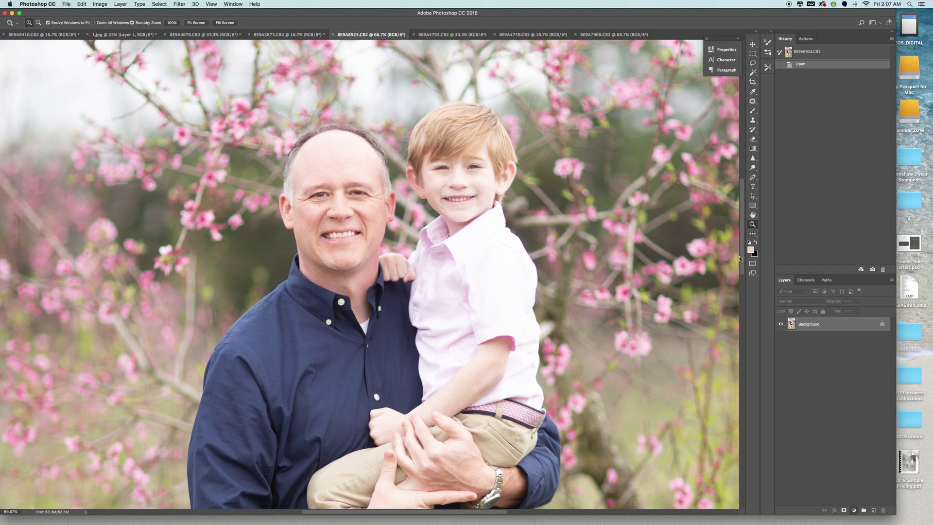
pyautogui.moveTo(663, 109); pyautogui.dragTo(668, 114)
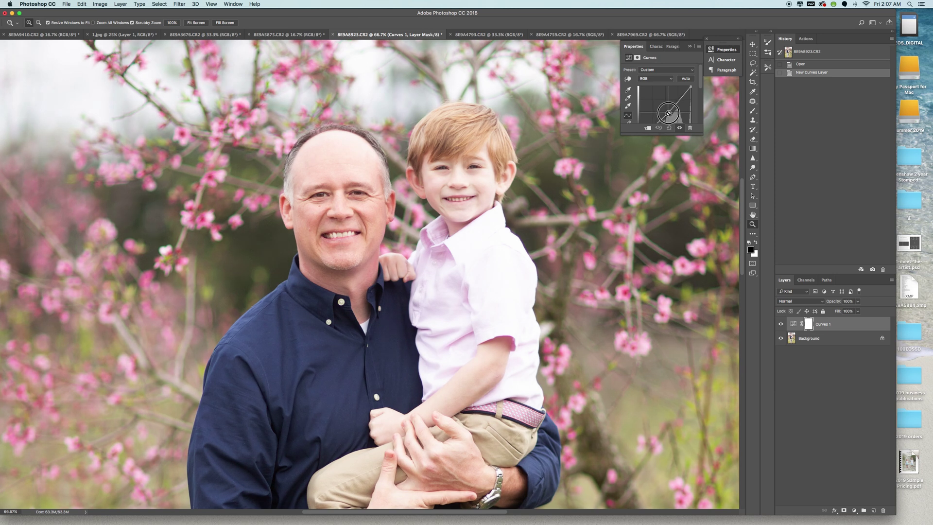
pyautogui.moveTo(669, 112); pyautogui.dragTo(667, 111)
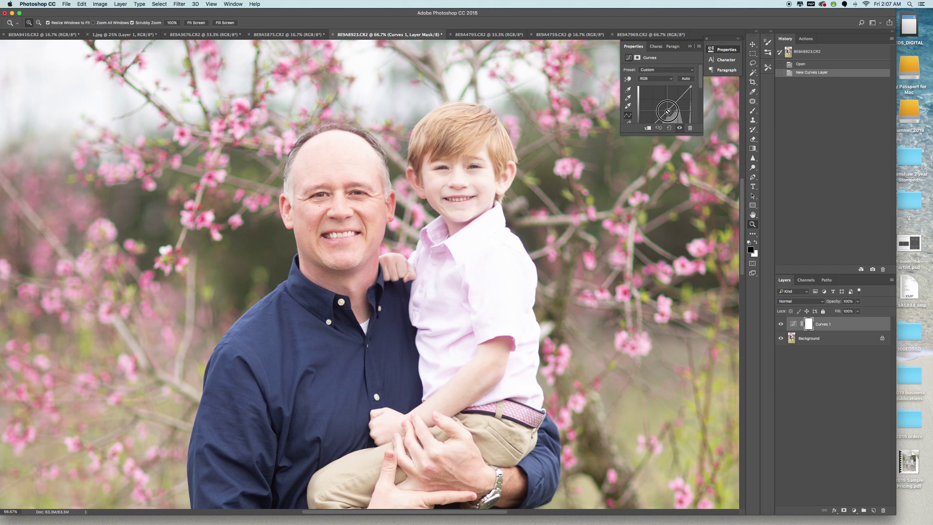
pyautogui.click(667, 111)
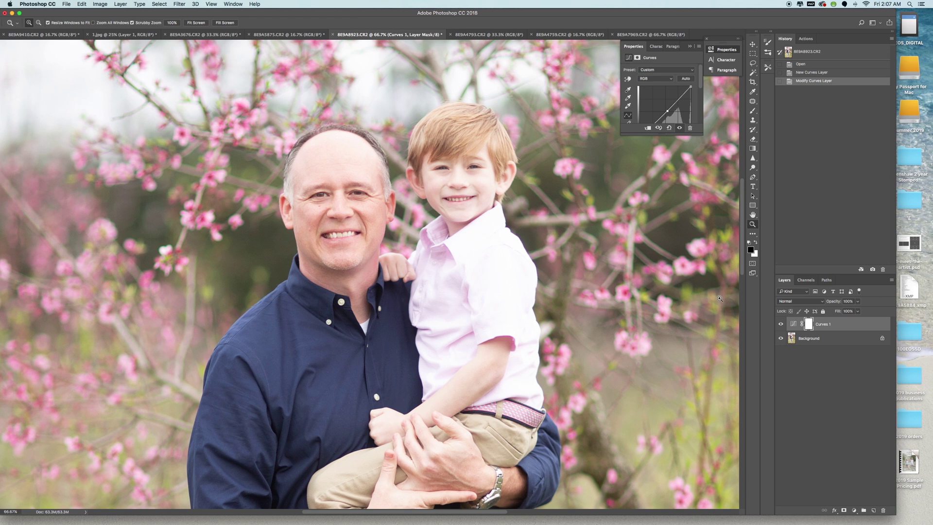
# Take a history snapshot of the Curves edit and flatten the image.
pyautogui.click(872, 269)
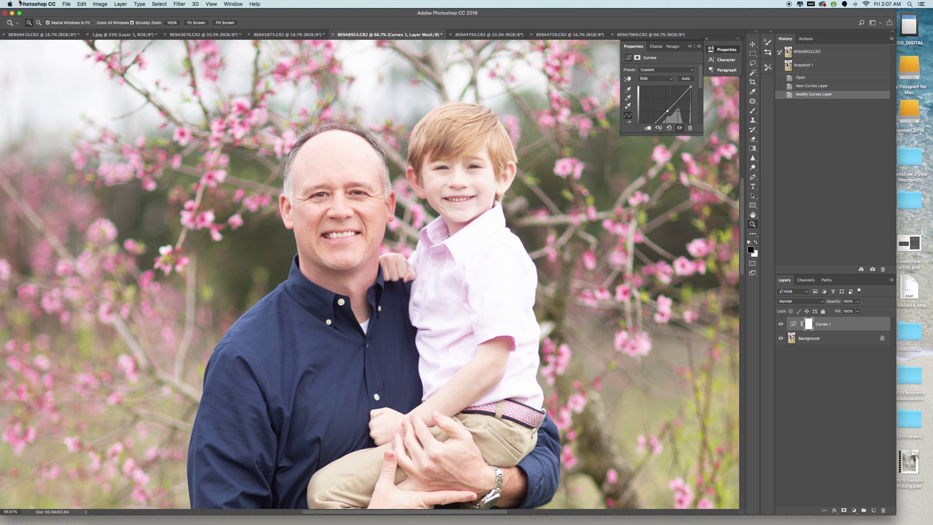
pyautogui.click(120, 4)
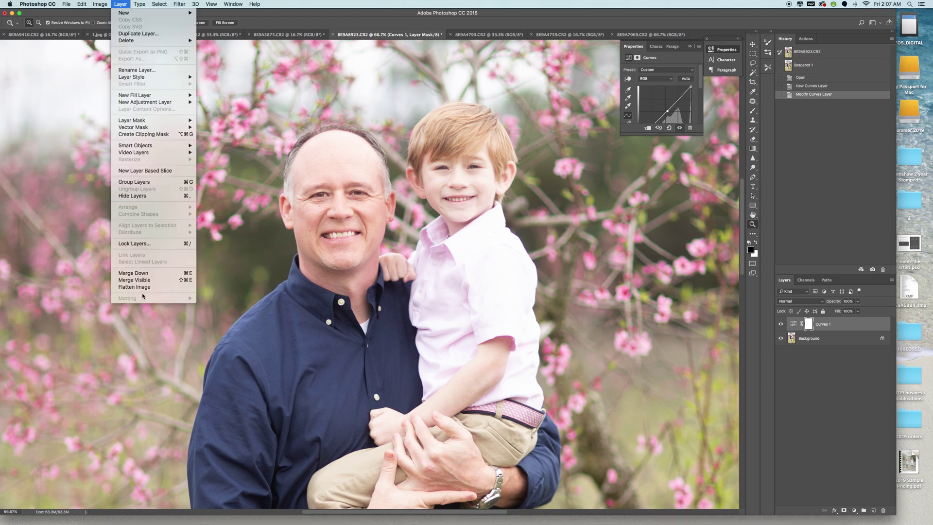
pyautogui.click(145, 273)
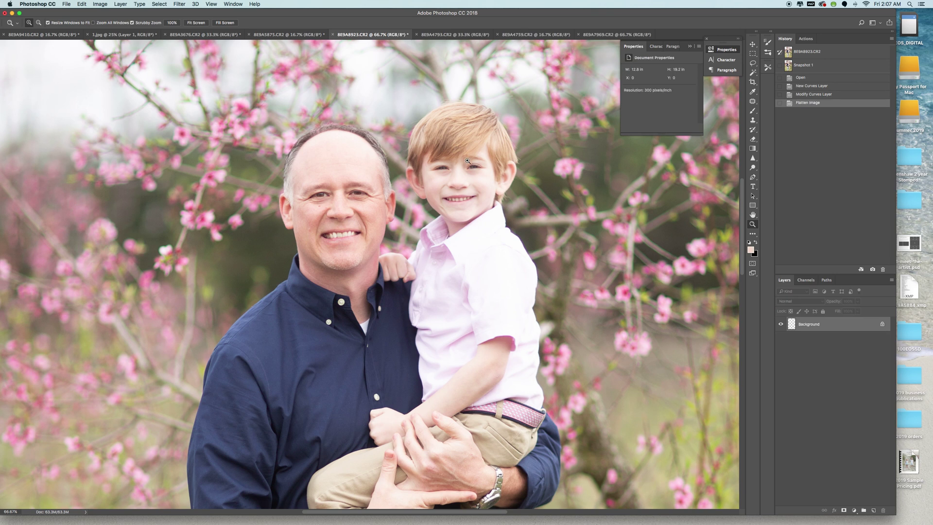
# Add another Curves adjustment layer and lower the RGB midtones slightly.
pyautogui.click(855, 511)
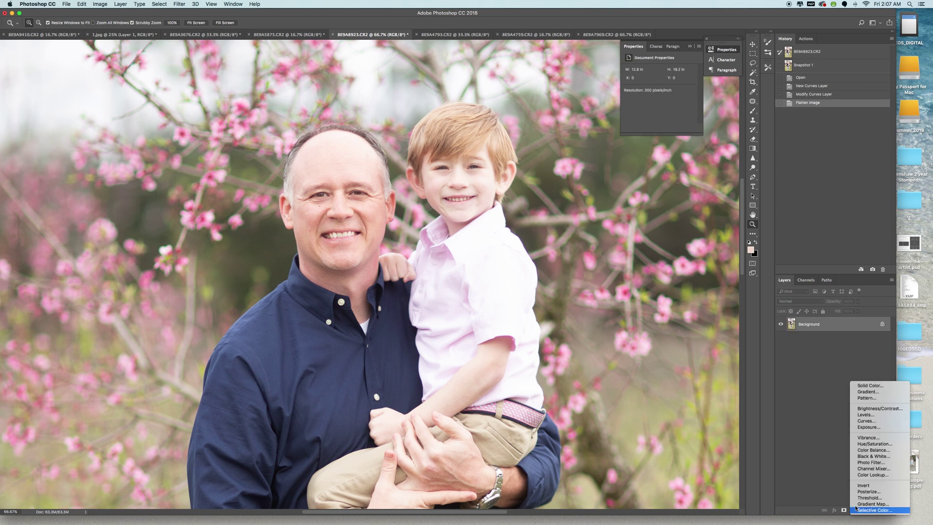
pyautogui.click(866, 421)
pyautogui.click(665, 113)
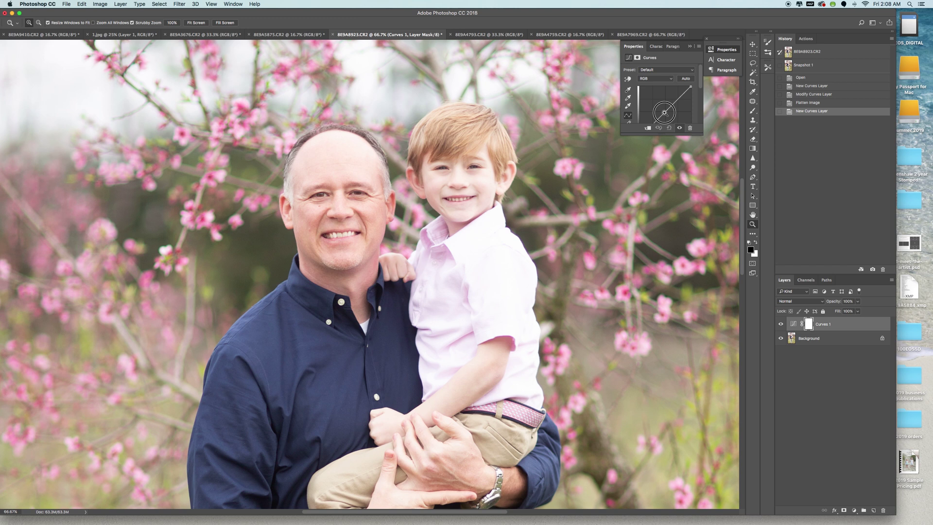
pyautogui.moveTo(665, 112); pyautogui.dragTo(667, 113)
# Brush the Curves mask around the boy's forehead and hair, switching the paint to white and raising the brush opacity.
pyautogui.click(752, 111)
pyautogui.click(809, 325)
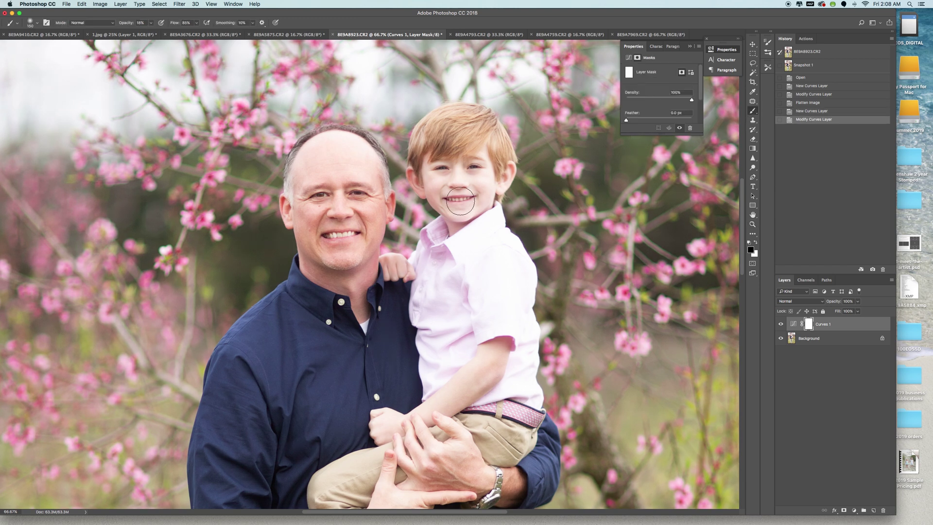
pyautogui.click(564, 218)
pyautogui.press('x')
pyautogui.moveTo(445, 153)
pyautogui.mouseDown()
pyautogui.moveTo(452, 174)
pyautogui.moveTo(469, 163)
pyautogui.moveTo(472, 177)
pyautogui.moveTo(484, 144)
pyautogui.mouseUp()
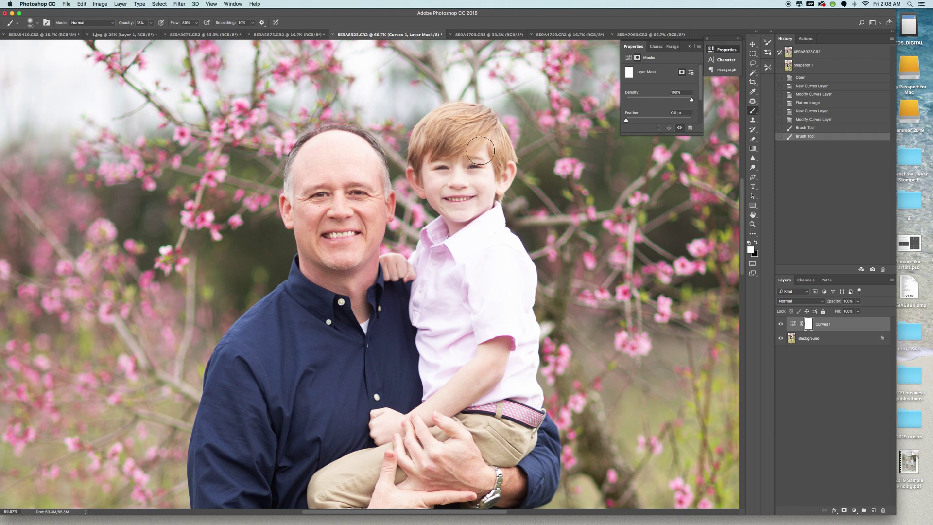
pyautogui.moveTo(151, 32); pyautogui.dragTo(162, 32)
pyautogui.moveTo(453, 129); pyautogui.dragTo(469, 139)
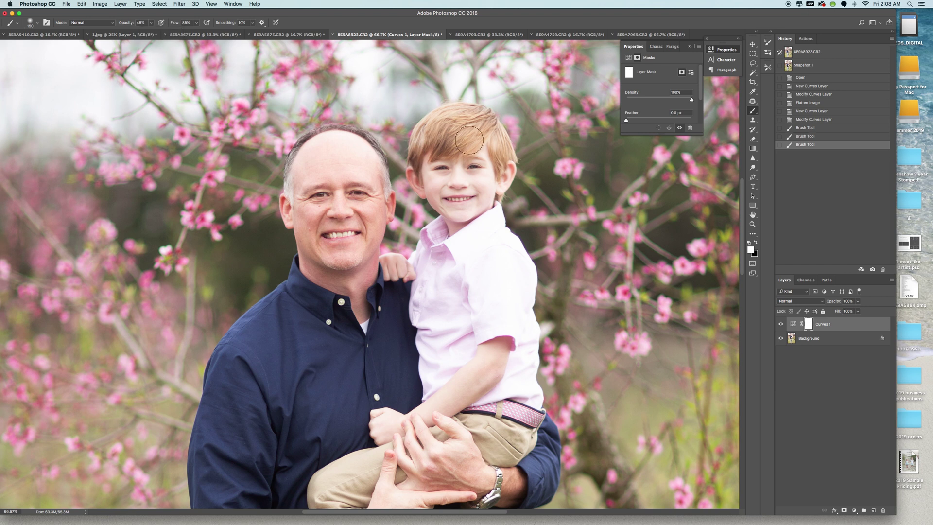
# Paint black on the Curves mask across the boy's face to hold back the darkening there.
pyautogui.click(757, 243)
pyautogui.moveTo(429, 178)
pyautogui.mouseDown()
pyautogui.moveTo(430, 203)
pyautogui.moveTo(470, 207)
pyautogui.moveTo(481, 179)
pyautogui.moveTo(500, 170)
pyautogui.mouseUp()
pyautogui.click(505, 196)
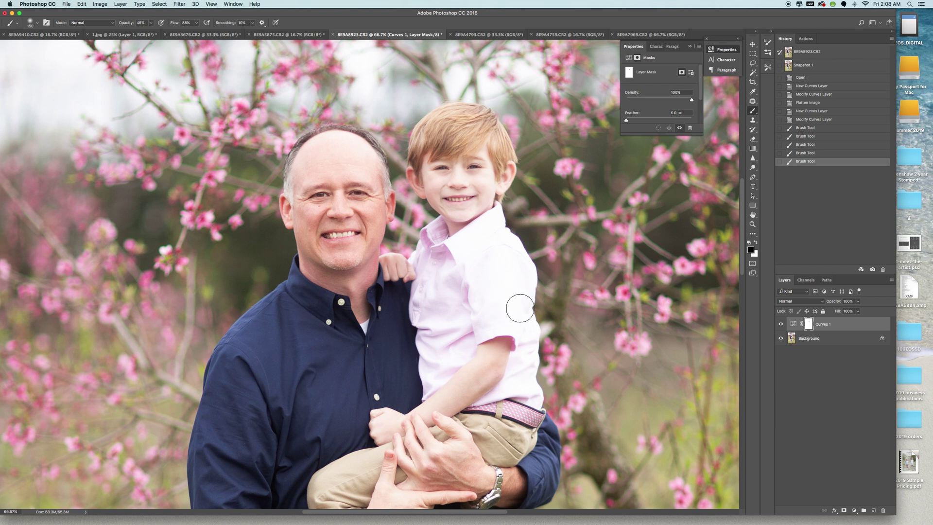
# Paint black on the Curves mask with a much larger brush over the trees and sky on the boy's side.
pyautogui.press('z')
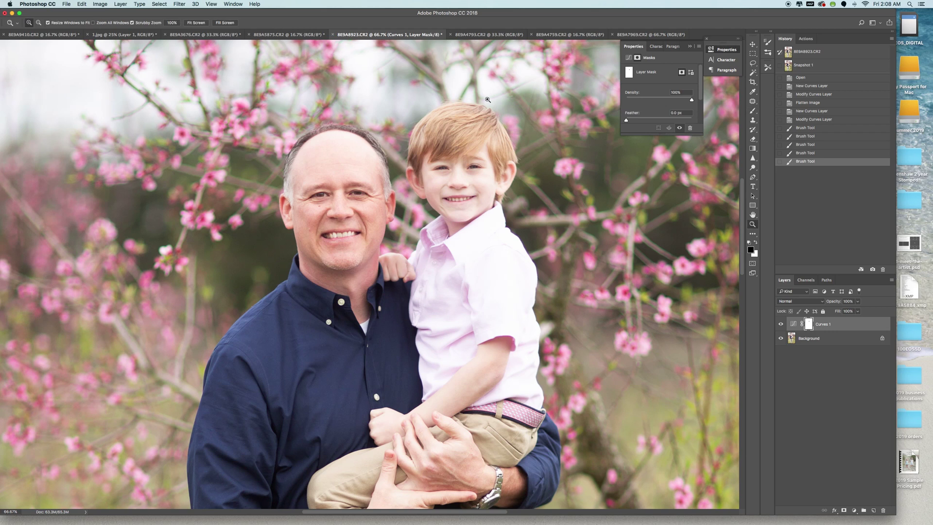
pyautogui.click(38, 23)
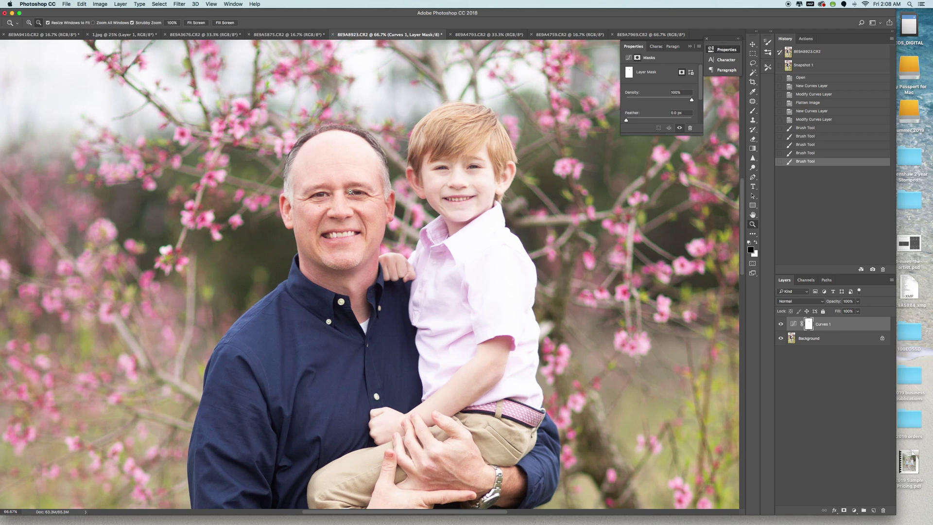
pyautogui.click(388, 210)
pyautogui.click(387, 211)
pyautogui.click(427, 198)
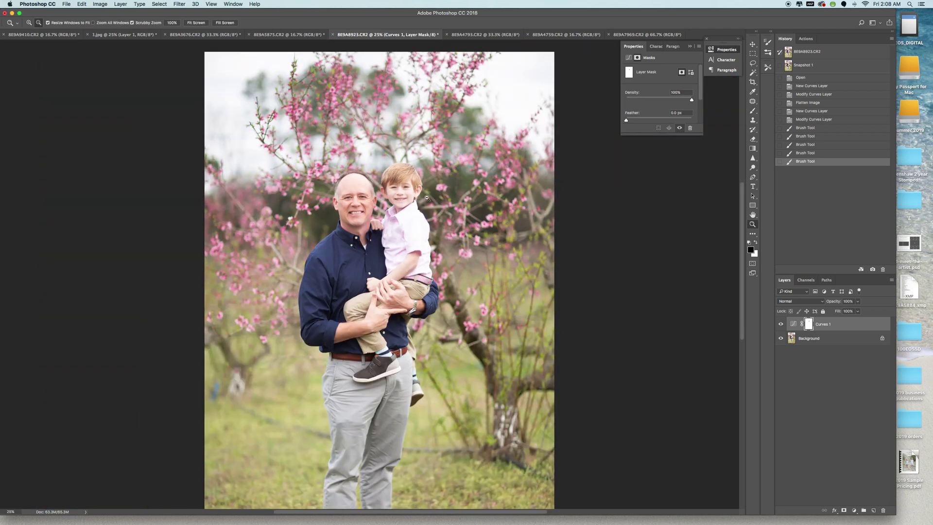
pyautogui.click(411, 212)
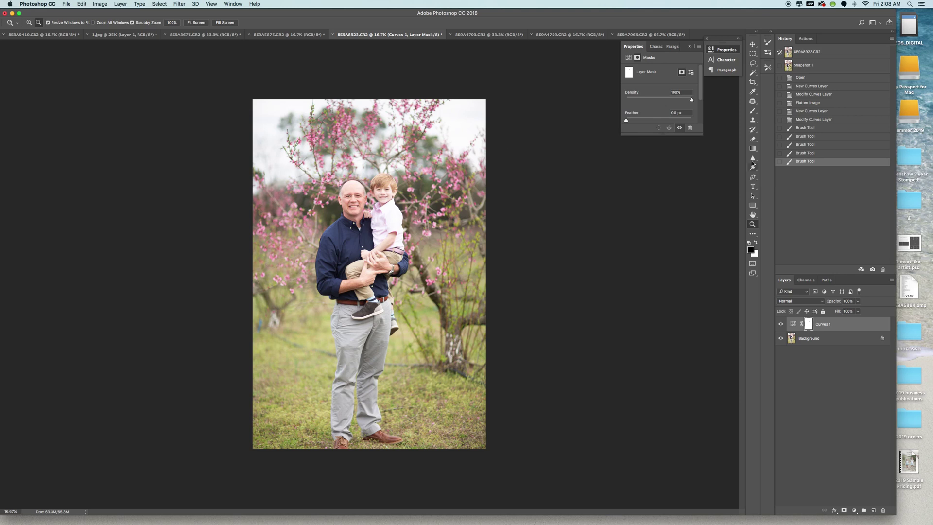
pyautogui.click(753, 111)
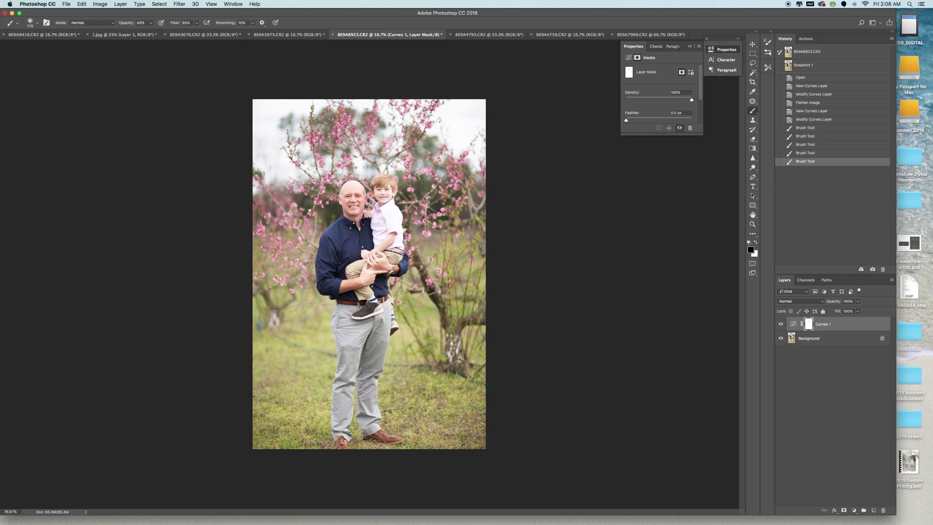
pyautogui.press(']')
pyautogui.press(']')
pyautogui.press(']')
pyautogui.press(']')
pyautogui.press(']')
pyautogui.press(']')
pyautogui.press(']')
pyautogui.press(']')
pyautogui.press(']')
pyautogui.moveTo(471, 271)
pyautogui.mouseDown()
pyautogui.moveTo(498, 265)
pyautogui.moveTo(458, 164)
pyautogui.mouseUp()
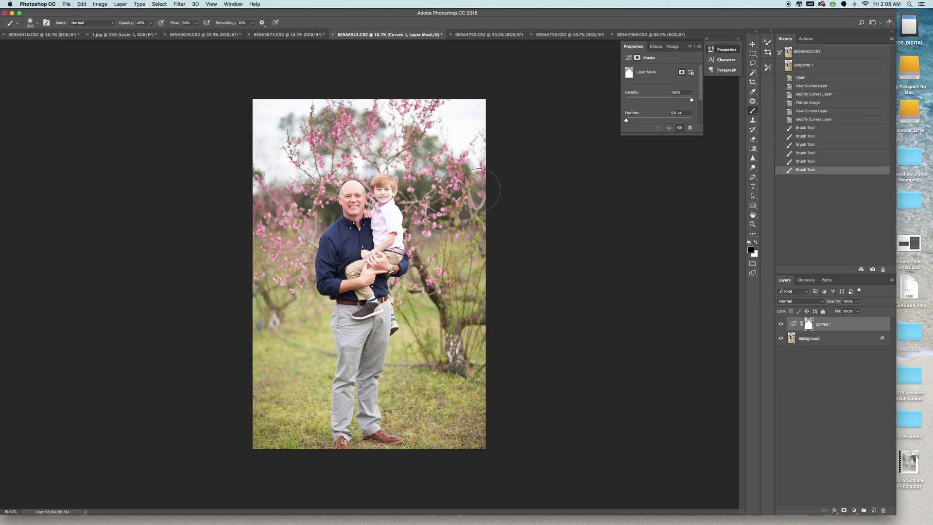
# Continue masking the Curves effect over the sky and blossoms on the man's side of the photo.
pyautogui.click(311, 125)
pyautogui.click(296, 132)
pyautogui.click(271, 150)
pyautogui.click(249, 257)
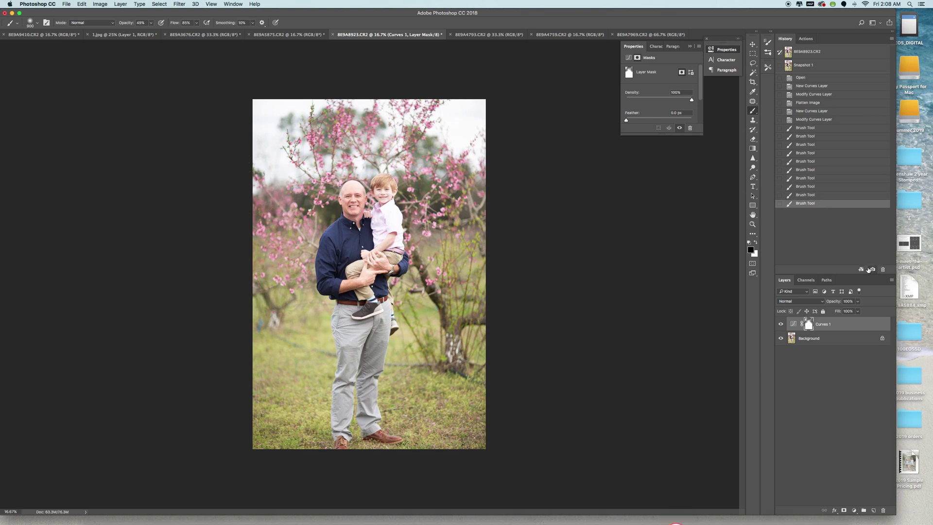
# Take a second history snapshot of the masked Curves result and flatten the image.
pyautogui.click(873, 269)
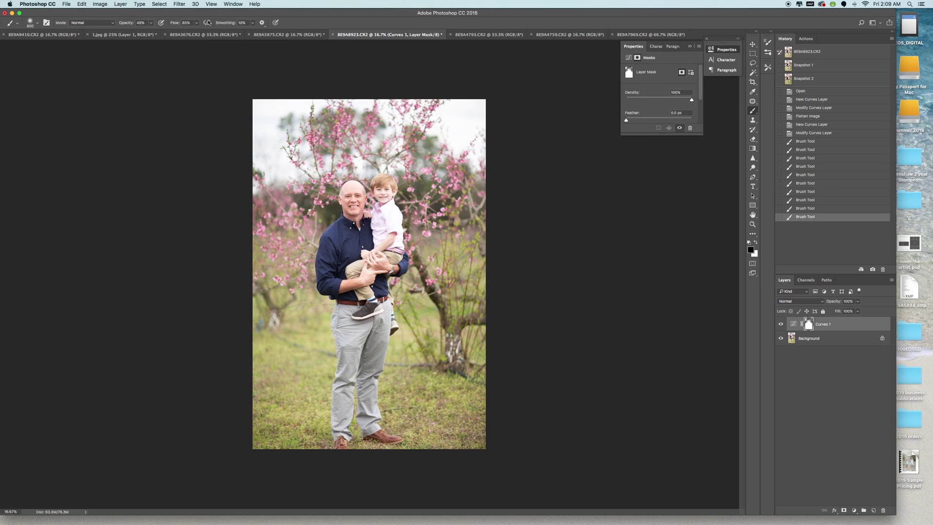
pyautogui.click(180, 4)
pyautogui.moveTo(118, 5)
pyautogui.click(134, 287)
# Open the Camera Raw Filter and set HSL saturation to Yellows -14, Greens -72, Aquas +1 and Blues +22.
pyautogui.click(180, 5)
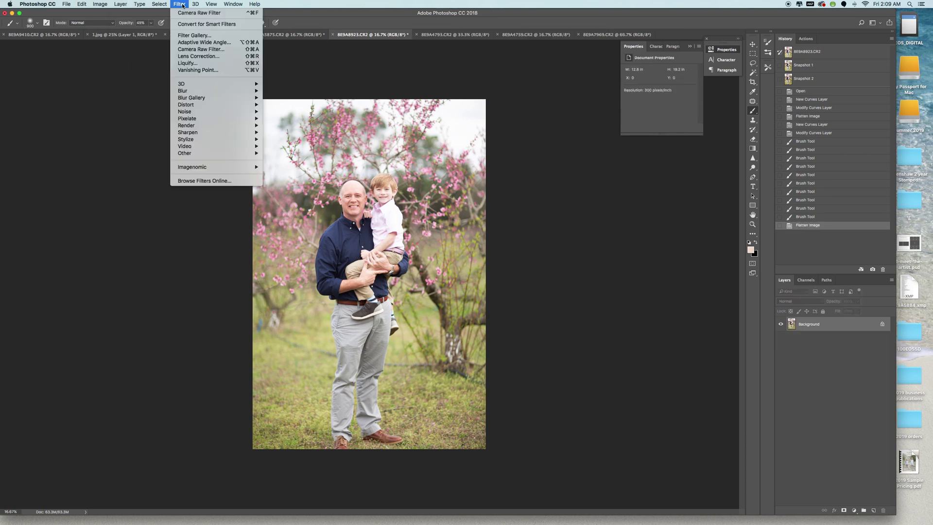
pyautogui.click(194, 49)
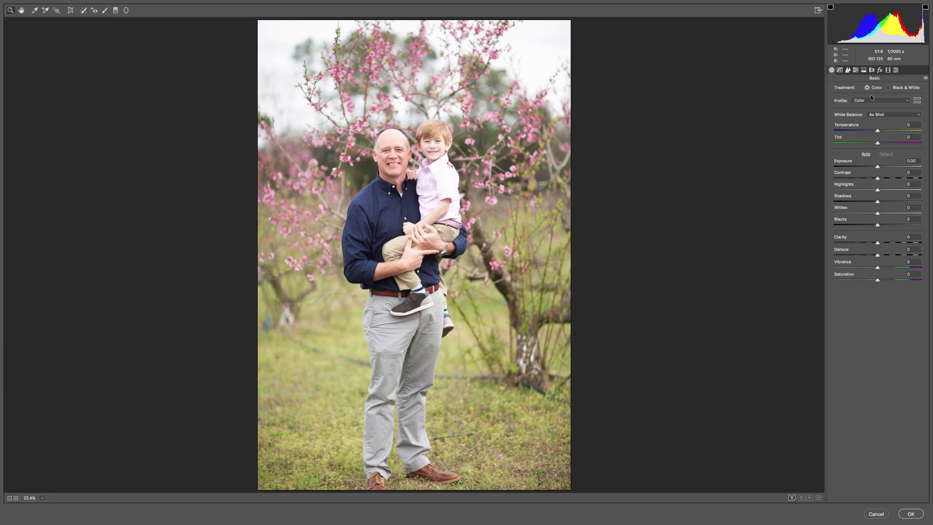
pyautogui.click(856, 70)
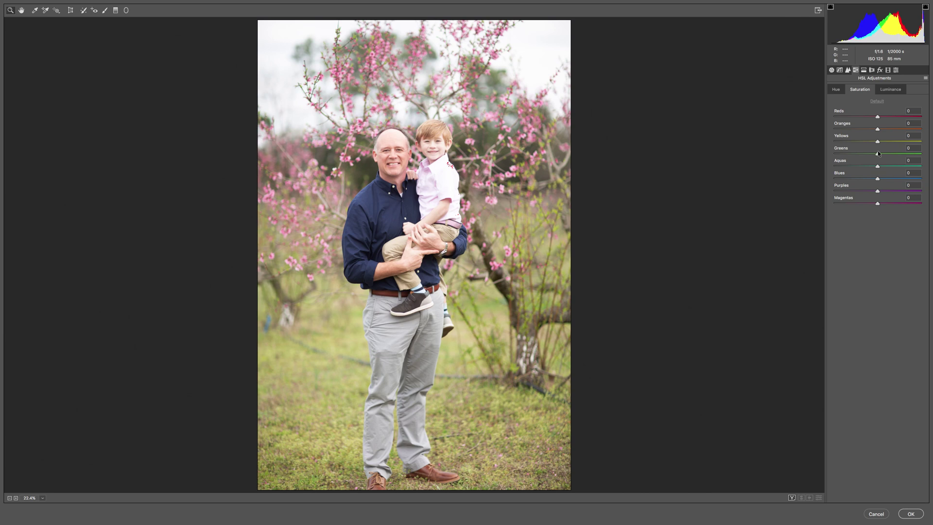
pyautogui.moveTo(878, 142); pyautogui.dragTo(871, 142)
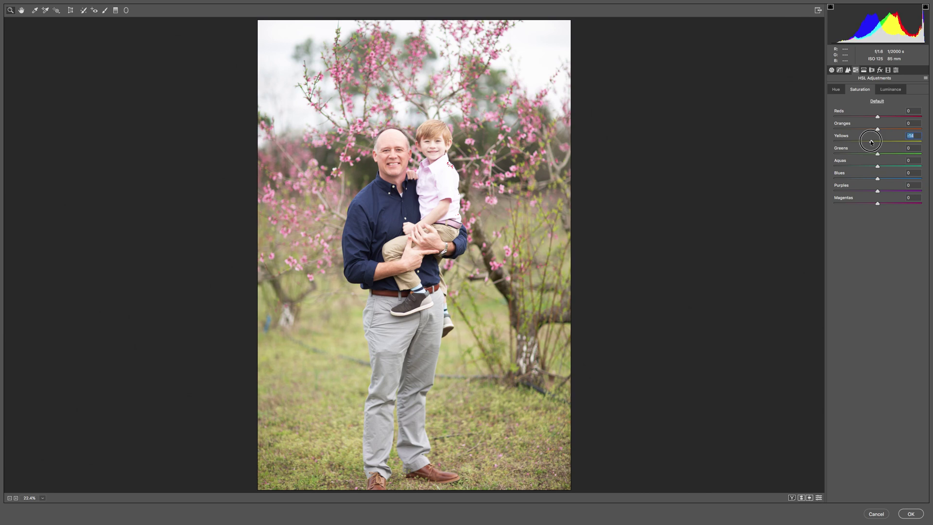
pyautogui.moveTo(878, 154); pyautogui.dragTo(886, 182)
# Set the Oranges saturation to -13, apply the Camera Raw Filter and take a third history snapshot.
pyautogui.moveTo(876, 131); pyautogui.dragTo(871, 129)
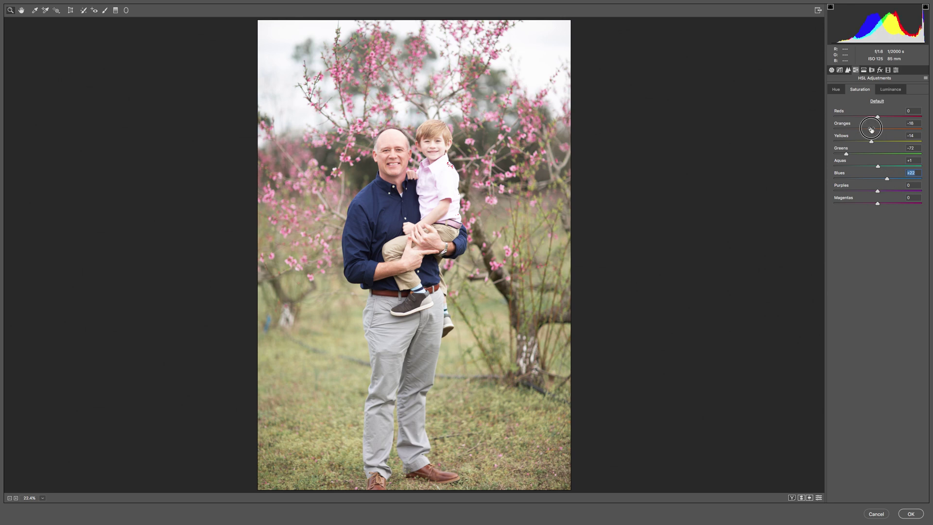
pyautogui.moveTo(871, 129); pyautogui.dragTo(872, 129)
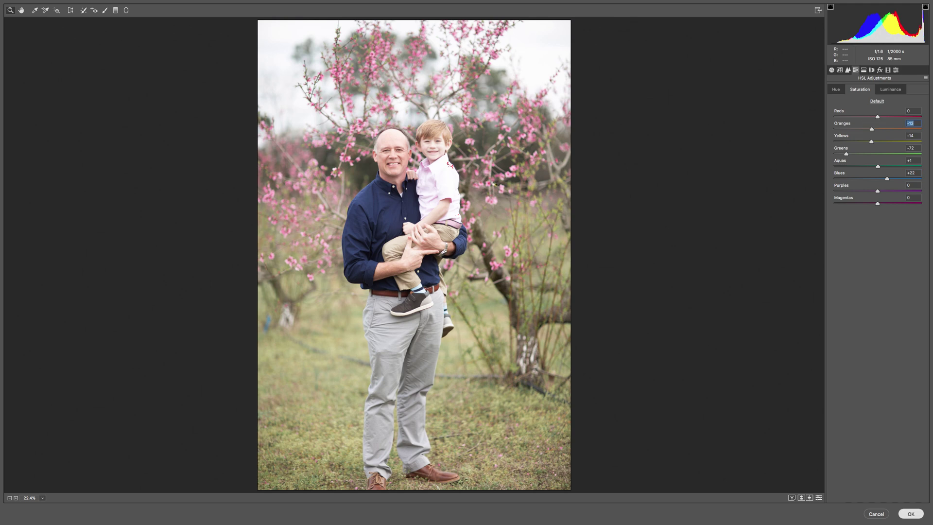
pyautogui.press('Return')
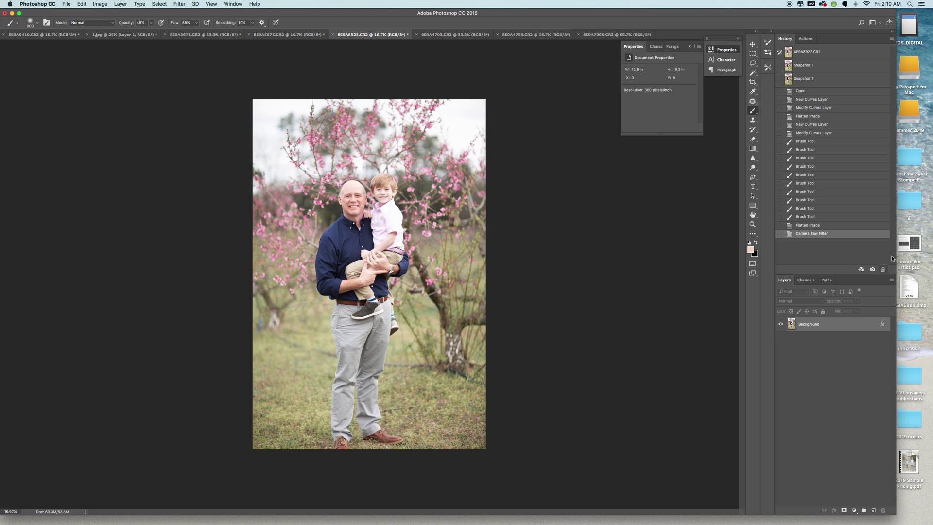
pyautogui.click(872, 269)
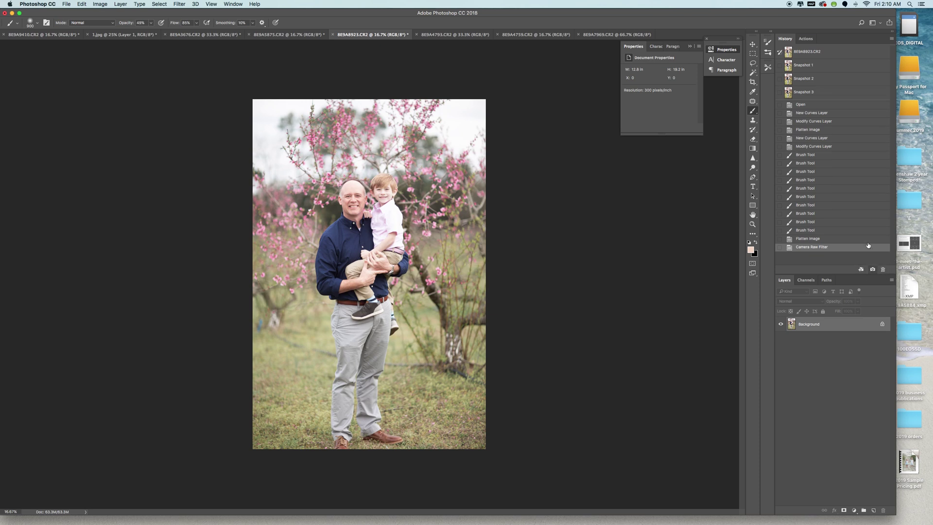
# Compare the original with the third history snapshot, return to that snapshot, and burn the midtones on the man's head at 15% exposure.
pyautogui.click(806, 53)
pyautogui.click(808, 93)
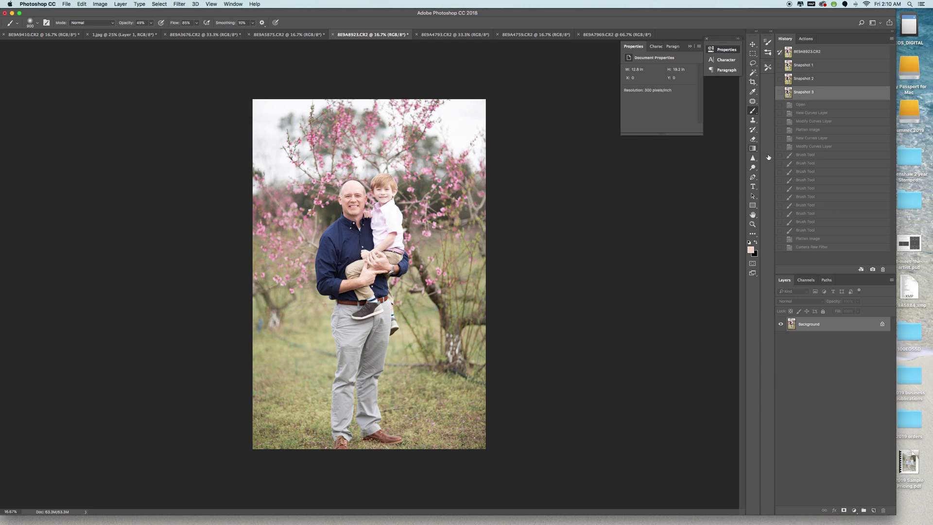
pyautogui.click(753, 168)
pyautogui.click(780, 174)
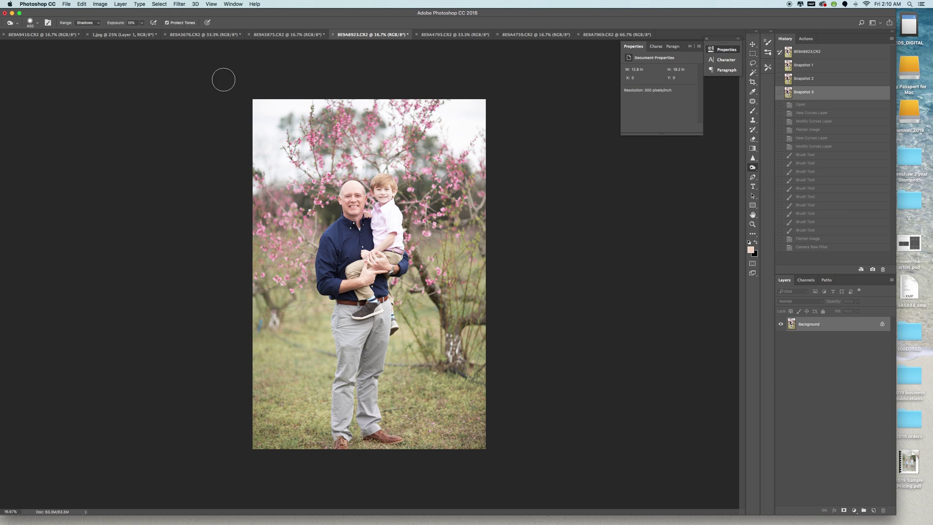
pyautogui.click(97, 23)
pyautogui.click(86, 27)
pyautogui.moveTo(354, 186); pyautogui.dragTo(364, 196)
pyautogui.click(352, 204)
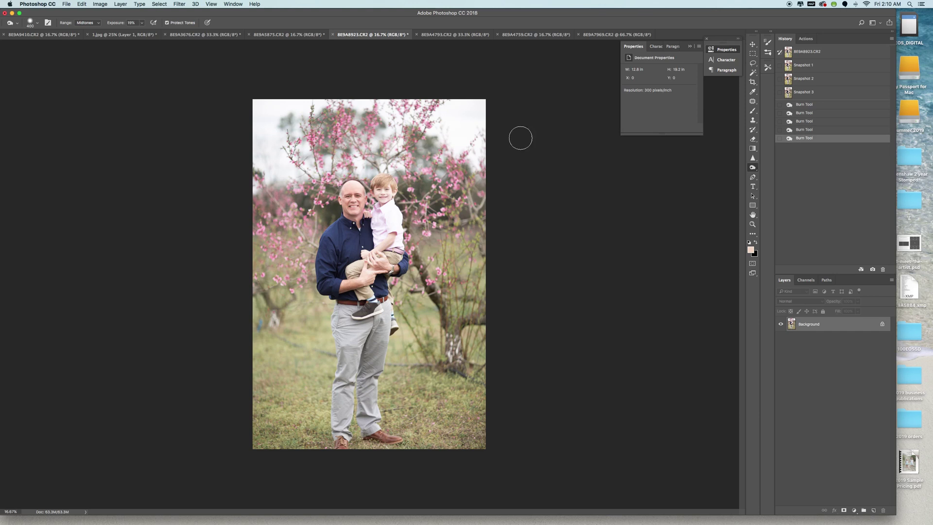
# Burn the shadows on the man's navy shirt and sleeves at 15% exposure.
pyautogui.click(87, 22)
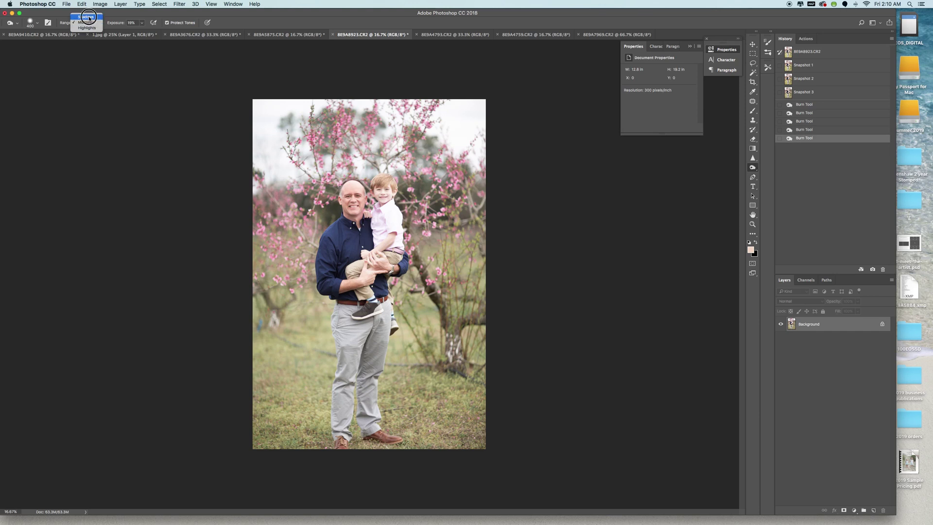
pyautogui.click(86, 17)
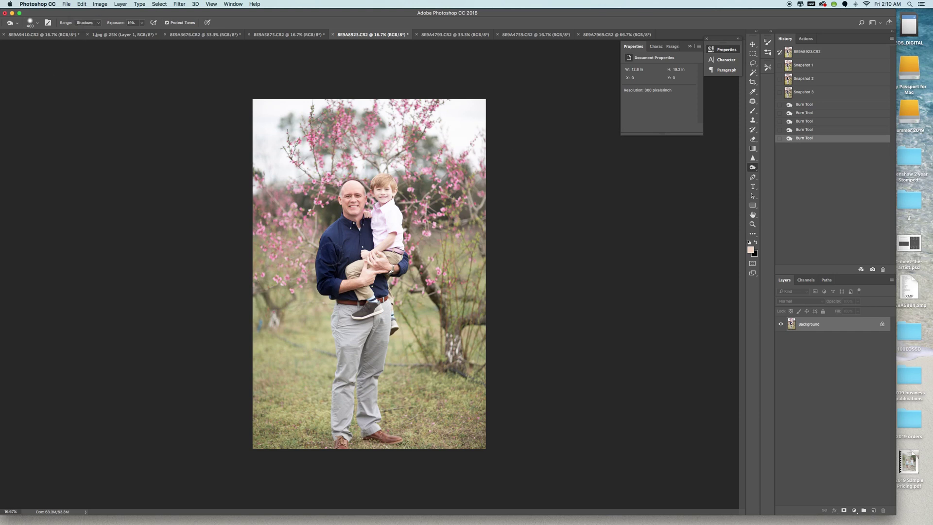
pyautogui.moveTo(342, 262)
pyautogui.mouseDown()
pyautogui.moveTo(359, 242)
pyautogui.moveTo(348, 231)
pyautogui.mouseUp()
pyautogui.moveTo(335, 238); pyautogui.dragTo(353, 233)
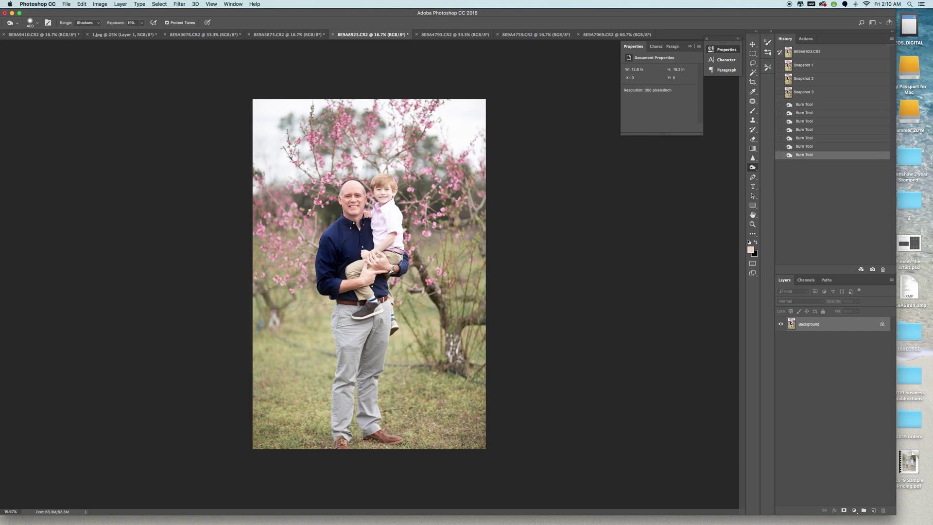
pyautogui.moveTo(405, 264); pyautogui.dragTo(394, 267)
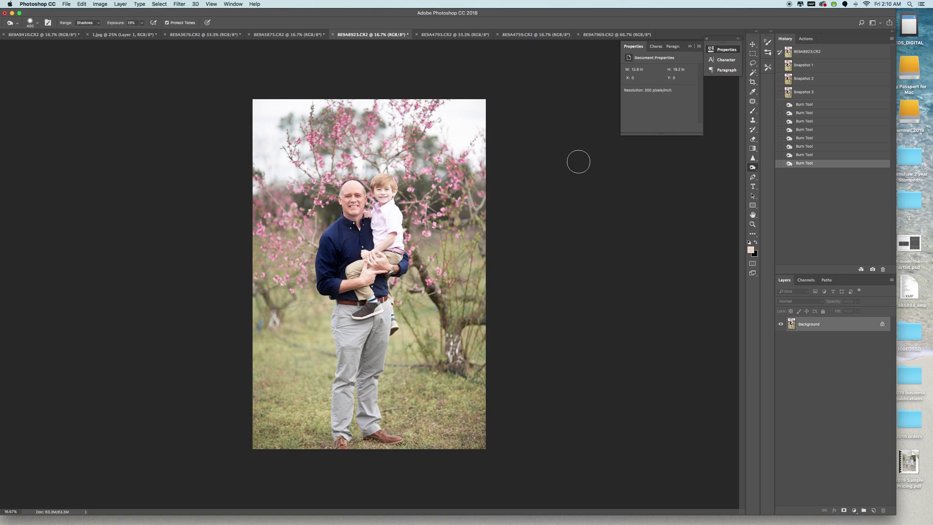
# Burn the midtones across the foreground grass with a 1400 px brush at 16% exposure.
pyautogui.click(87, 23)
pyautogui.click(87, 29)
pyautogui.press(']')
pyautogui.press(']')
pyautogui.press(']')
pyautogui.press(']')
pyautogui.press(']')
pyautogui.press(']')
pyautogui.press(']')
pyautogui.press(']')
pyautogui.press(']')
pyautogui.press(']')
pyautogui.click(142, 23)
pyautogui.moveTo(143, 31); pyautogui.dragTo(140, 32)
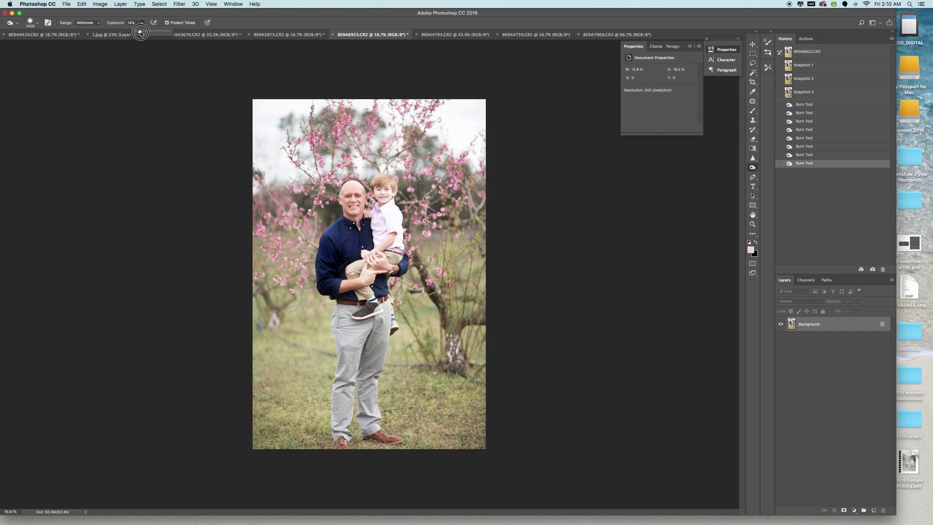
pyautogui.moveTo(302, 395)
pyautogui.mouseDown()
pyautogui.moveTo(270, 392)
pyautogui.moveTo(330, 437)
pyautogui.moveTo(476, 433)
pyautogui.moveTo(521, 417)
pyautogui.mouseUp()
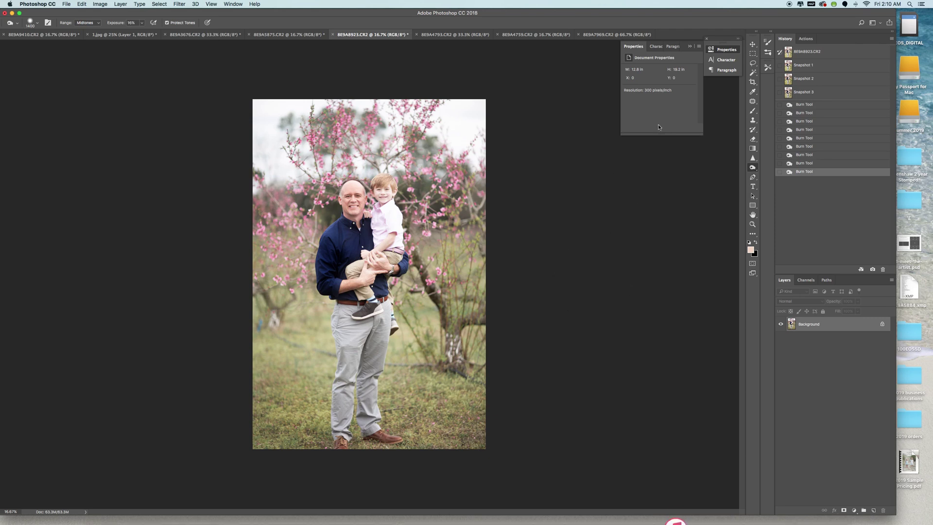
# Saturate the pink blossoms on both sides of the photo with the Sponge tool at 13% flow.
pyautogui.rightClick(753, 168)
pyautogui.click(780, 180)
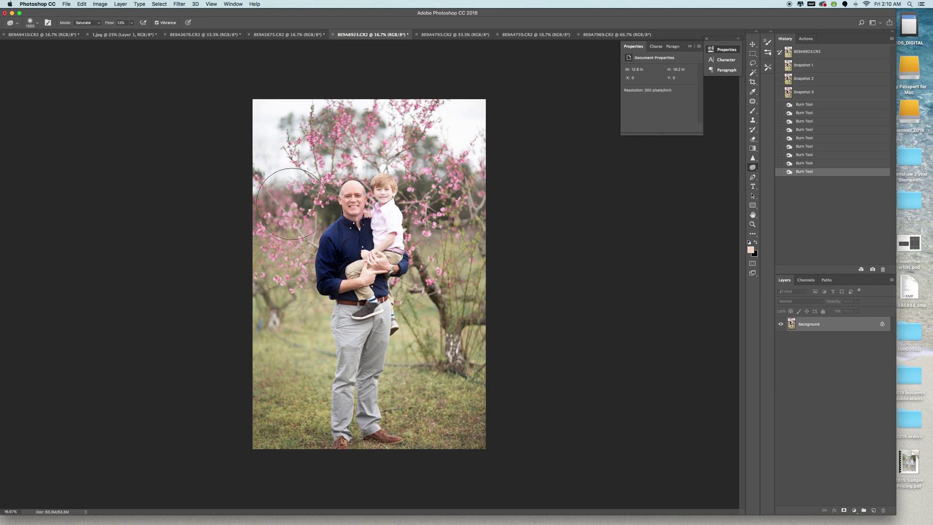
pyautogui.moveTo(277, 209)
pyautogui.mouseDown()
pyautogui.moveTo(297, 165)
pyautogui.moveTo(311, 160)
pyautogui.mouseUp()
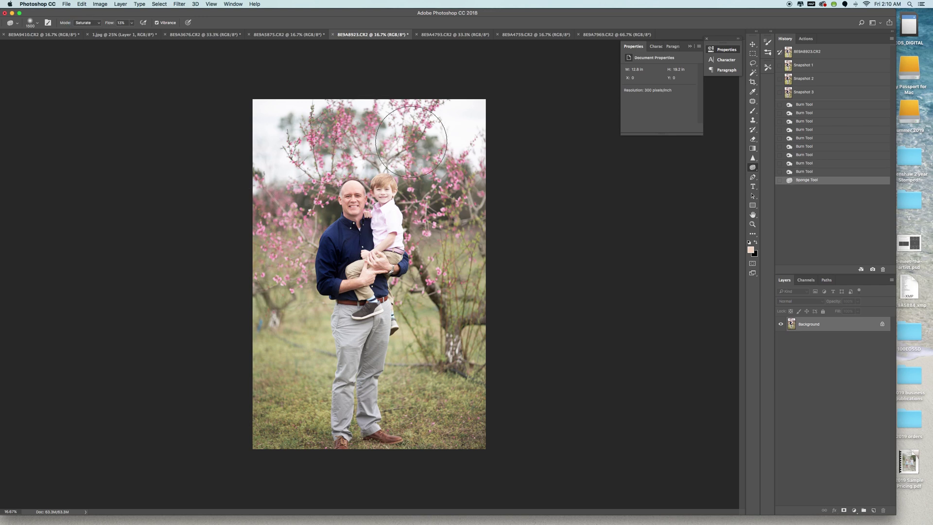
pyautogui.moveTo(484, 229); pyautogui.dragTo(427, 141)
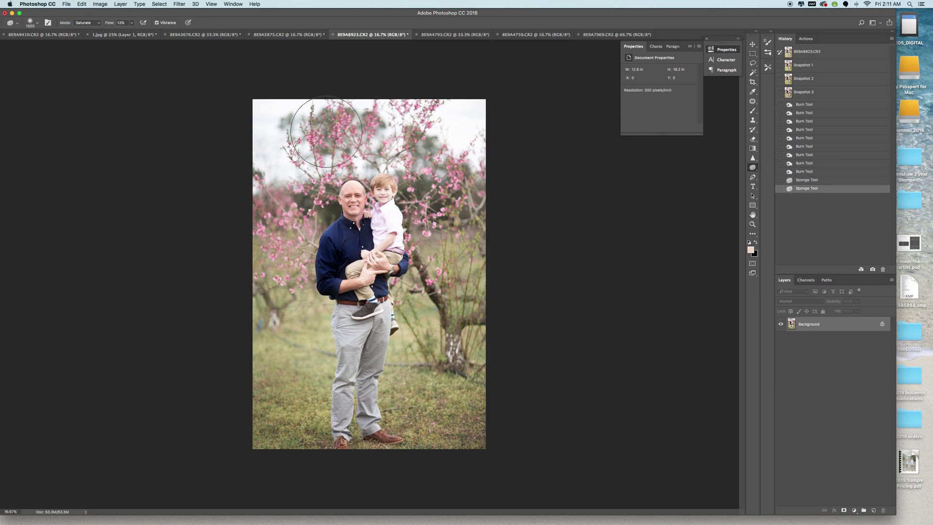
pyautogui.click(280, 216)
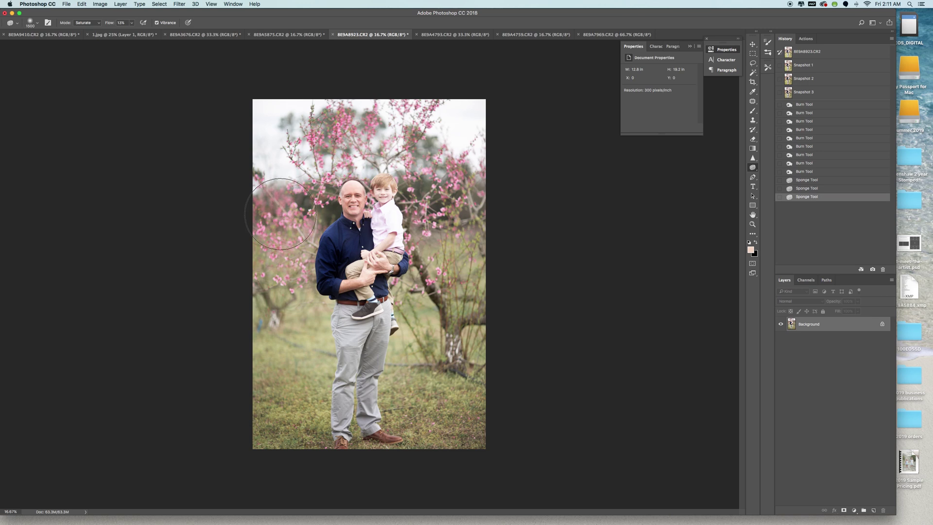
pyautogui.moveTo(481, 214)
pyautogui.mouseDown()
pyautogui.moveTo(451, 213)
pyautogui.moveTo(541, 180)
pyautogui.mouseUp()
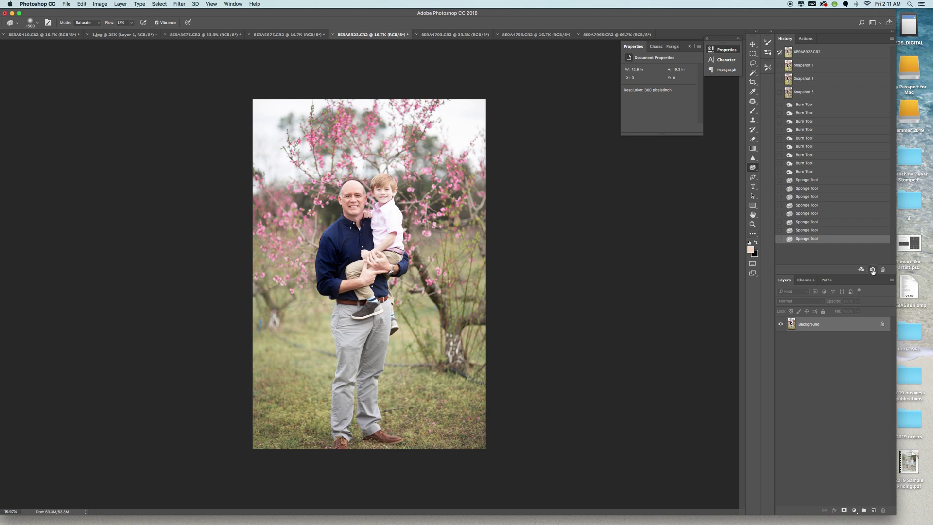
# Examine the man's and boy's faces and the surrounding blossoms up close, and return to the whole photo.
pyautogui.click(753, 224)
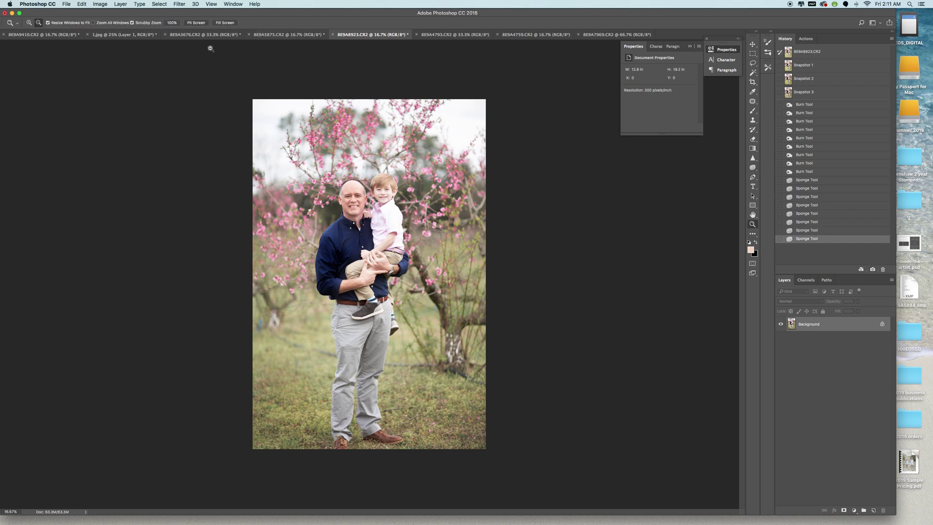
pyautogui.click(340, 211)
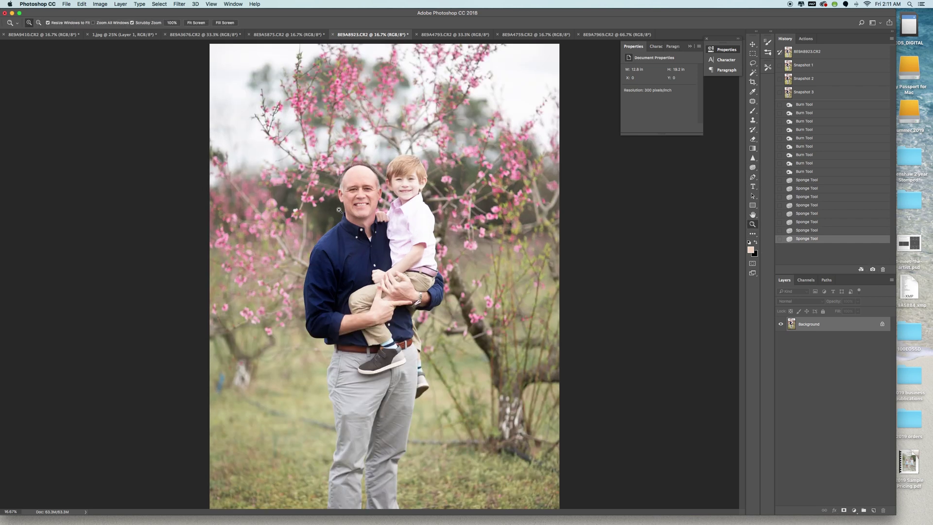
pyautogui.click(384, 213)
pyautogui.click(454, 193)
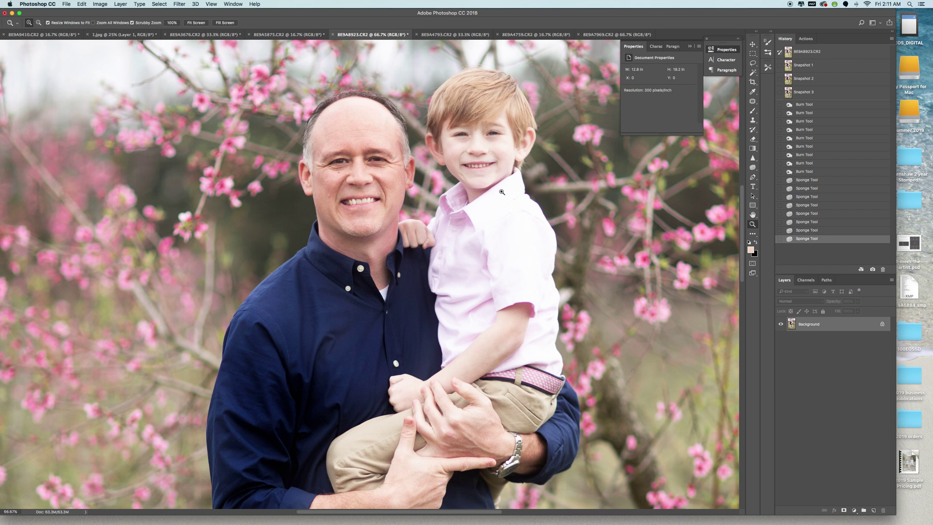
pyautogui.click(38, 23)
pyautogui.click(359, 198)
pyautogui.click(358, 199)
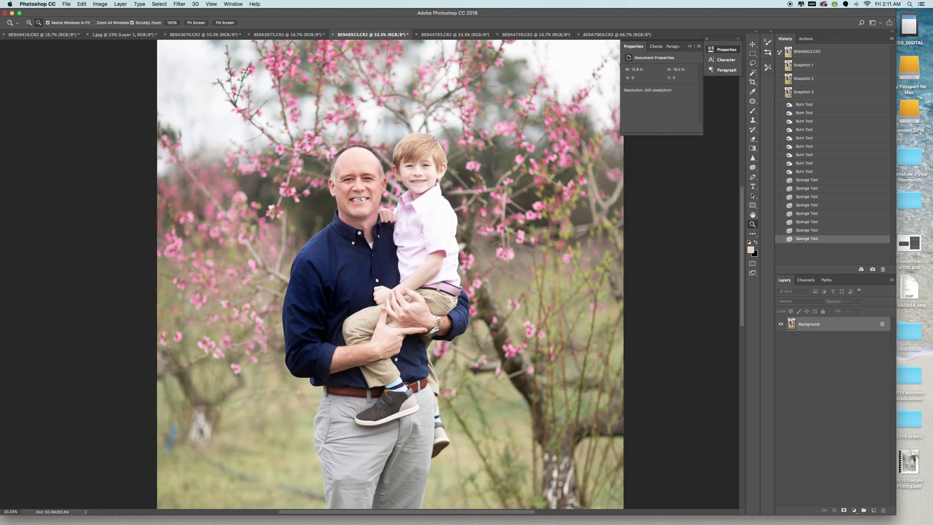
pyautogui.click(340, 203)
pyautogui.click(347, 192)
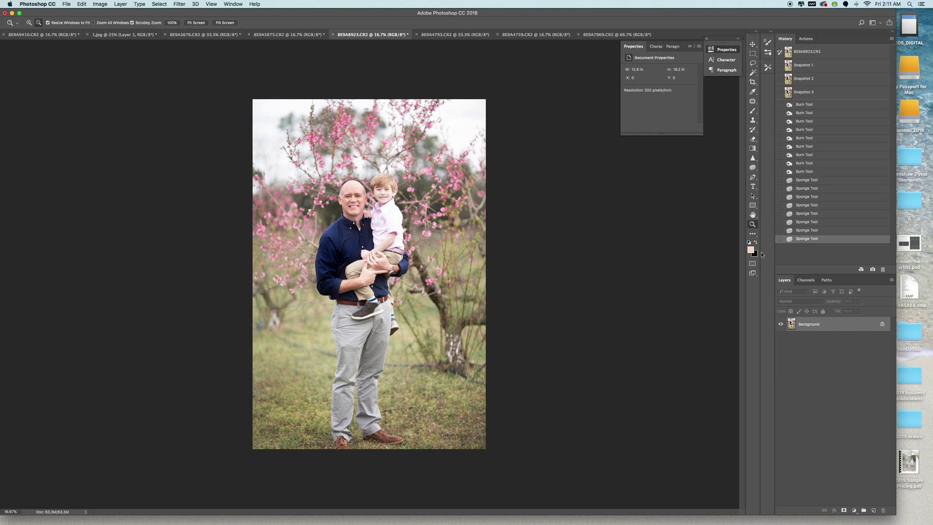
# Add a Color Balance adjustment layer and shift the photo toward cooler tones.
pyautogui.click(854, 510)
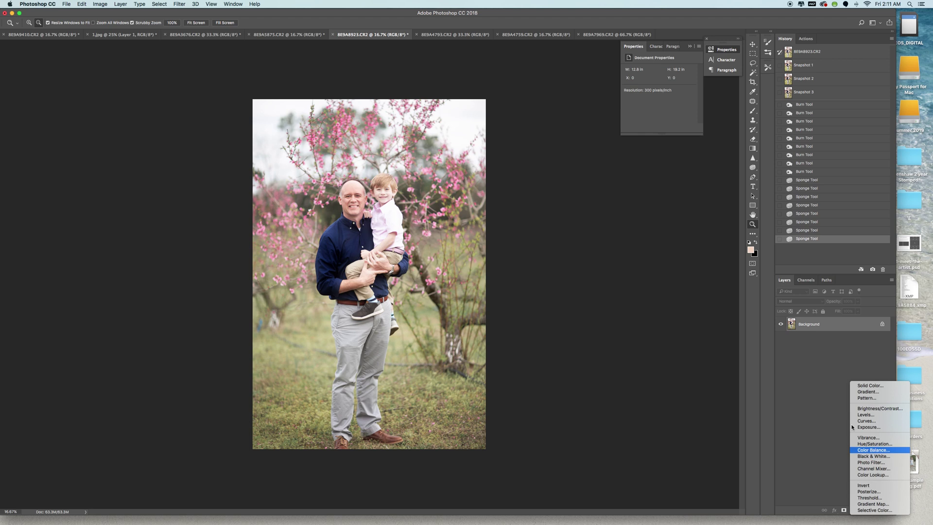
pyautogui.click(870, 450)
pyautogui.moveTo(650, 87); pyautogui.dragTo(655, 113)
pyautogui.click(689, 46)
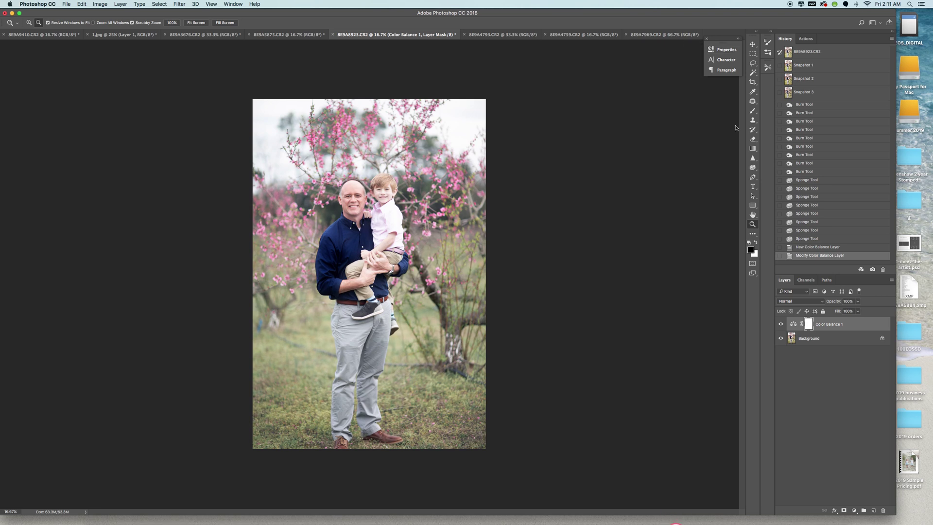
# Paint black on the Color Balance mask over the man and boy to remove the color shift from them.
pyautogui.click(753, 112)
pyautogui.moveTo(387, 204); pyautogui.dragTo(361, 200)
pyautogui.click(382, 195)
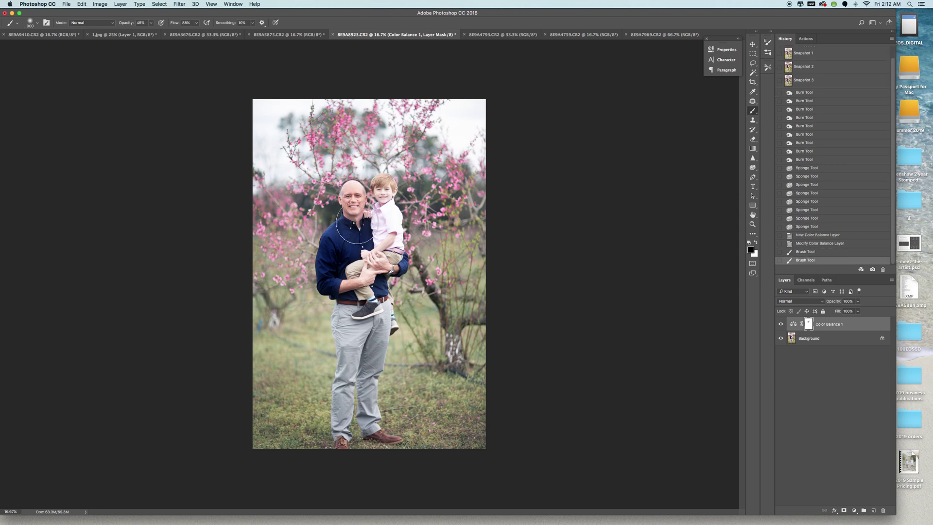
pyautogui.moveTo(345, 283)
pyautogui.mouseDown()
pyautogui.moveTo(382, 242)
pyautogui.moveTo(363, 359)
pyautogui.mouseUp()
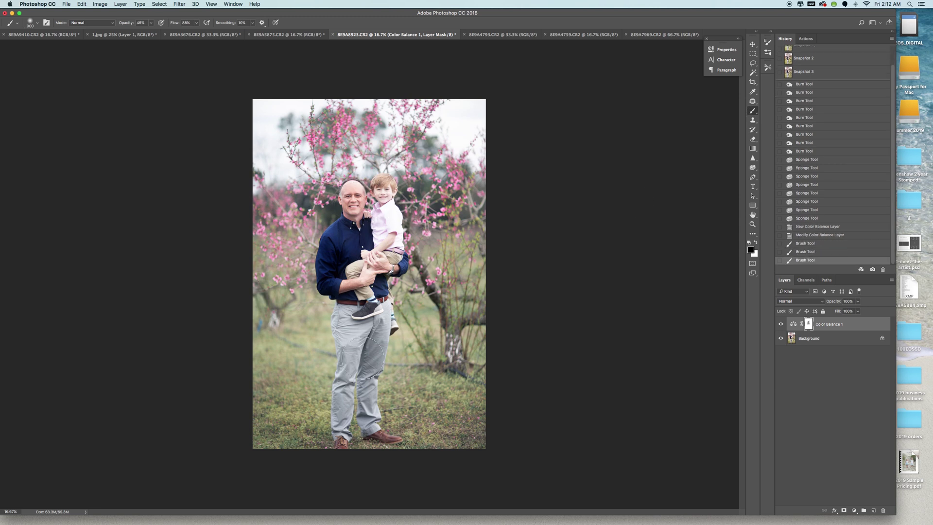
pyautogui.click(368, 362)
pyautogui.moveTo(376, 296); pyautogui.dragTo(364, 255)
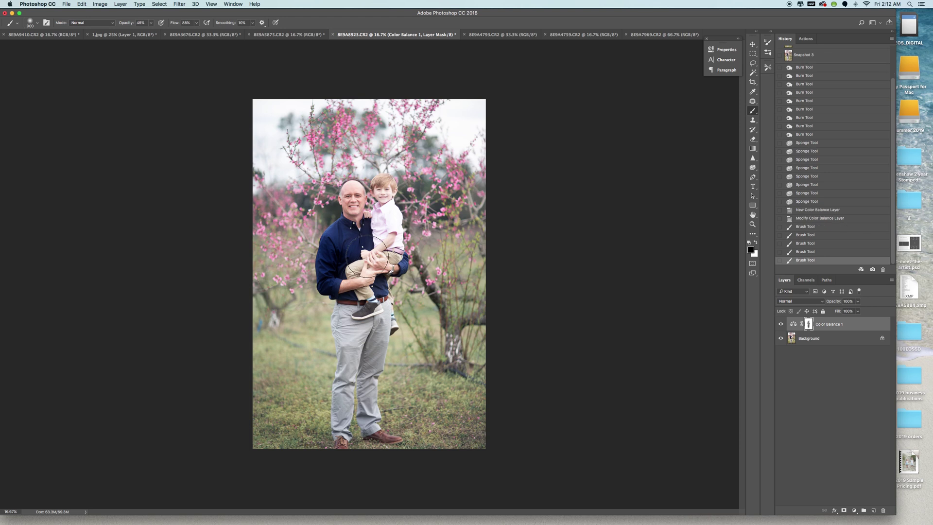
pyautogui.moveTo(372, 221)
pyautogui.mouseDown()
pyautogui.moveTo(386, 194)
pyautogui.moveTo(356, 197)
pyautogui.moveTo(376, 214)
pyautogui.mouseUp()
pyautogui.click(366, 279)
pyautogui.moveTo(343, 265); pyautogui.dragTo(347, 282)
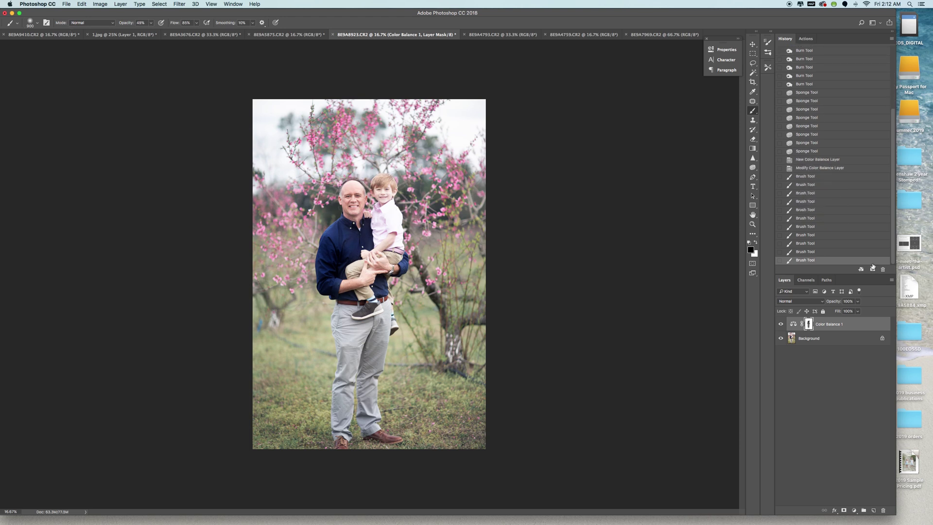
# Flatten the image with the masked Color Balance layer.
pyautogui.click(121, 5)
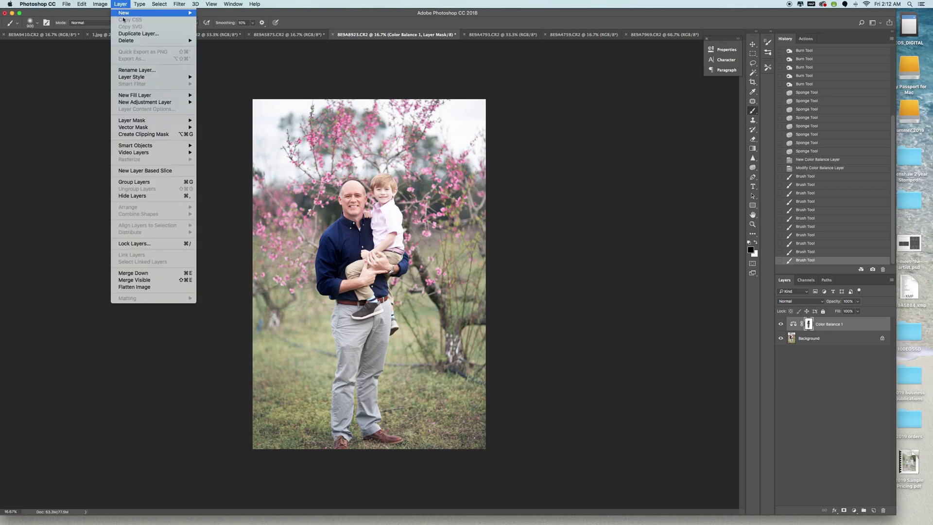
pyautogui.press('Escape')
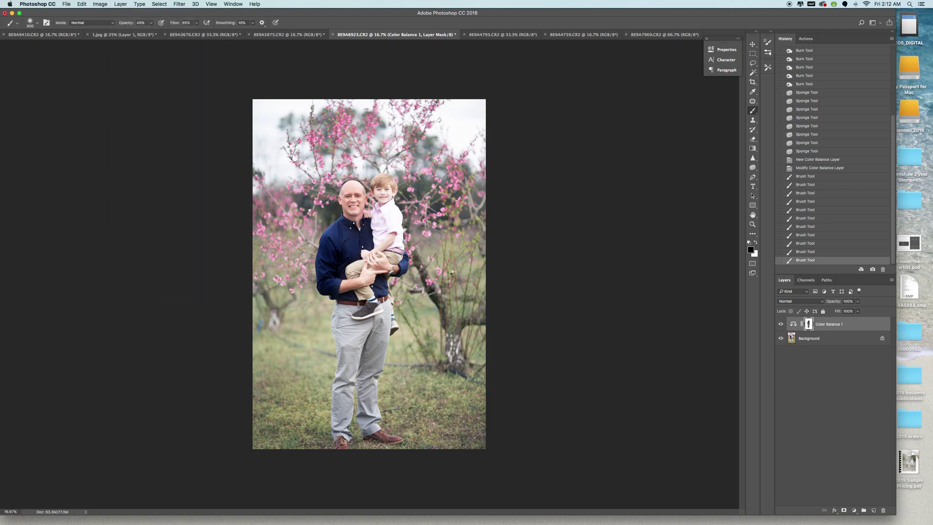
pyautogui.press('super+shift+e')
# Patch out the blue object and the dark hose line in the grass near the small tree on the man's side.
pyautogui.press('j')
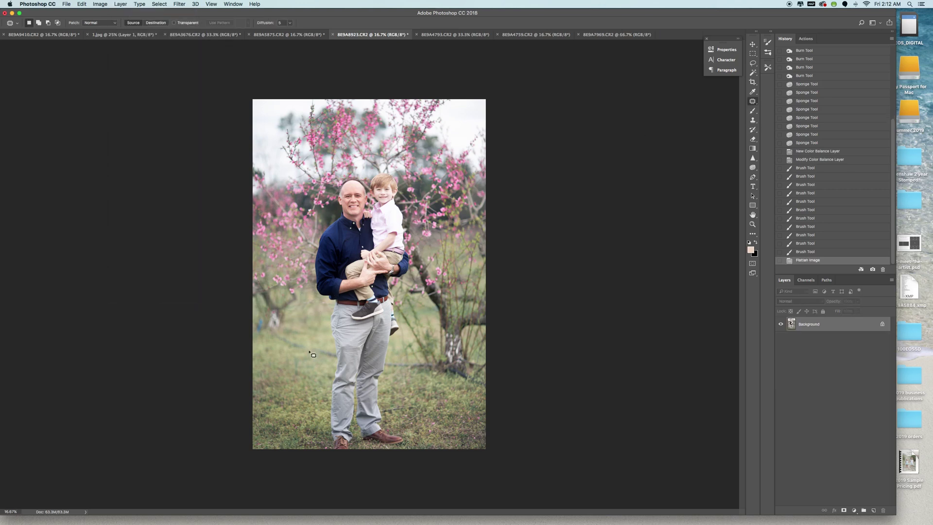
pyautogui.moveTo(286, 325); pyautogui.dragTo(270, 332)
pyautogui.moveTo(270, 331)
pyautogui.mouseDown()
pyautogui.moveTo(310, 346)
pyautogui.moveTo(287, 354)
pyautogui.moveTo(305, 349)
pyautogui.moveTo(326, 365)
pyautogui.moveTo(337, 360)
pyautogui.moveTo(325, 343)
pyautogui.mouseUp()
pyautogui.moveTo(328, 352)
pyautogui.mouseDown()
pyautogui.moveTo(293, 352)
pyautogui.moveTo(304, 372)
pyautogui.moveTo(309, 340)
pyautogui.mouseUp()
pyautogui.hotkey('ctrl', 'd')
pyautogui.hotkey('ctrl', 'd')
pyautogui.moveTo(258, 313)
pyautogui.mouseDown()
pyautogui.moveTo(255, 325)
pyautogui.moveTo(274, 342)
pyautogui.mouseUp()
pyautogui.hotkey('ctrl', 'd')
# Patch the distracting marks in the grass between the man's legs and the large tree trunk.
pyautogui.moveTo(410, 360)
pyautogui.mouseDown()
pyautogui.moveTo(386, 368)
pyautogui.moveTo(423, 361)
pyautogui.moveTo(414, 375)
pyautogui.moveTo(457, 372)
pyautogui.moveTo(474, 388)
pyautogui.moveTo(487, 382)
pyautogui.moveTo(473, 404)
pyautogui.mouseUp()
pyautogui.hotkey('ctrl', 'd')
pyautogui.hotkey('ctrl', 'd')
pyautogui.moveTo(403, 401)
pyautogui.mouseDown()
pyautogui.moveTo(385, 407)
pyautogui.moveTo(435, 406)
pyautogui.mouseUp()
pyautogui.hotkey('ctrl', 'd')
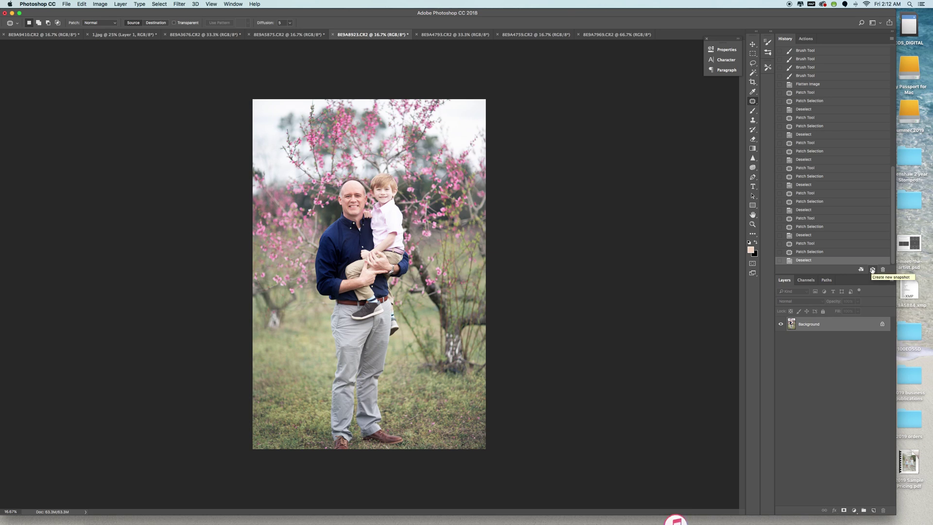
# Add a Brightness/Contrast adjustment layer and a Selective Color adjustment layer above the photo.
pyautogui.click(853, 510)
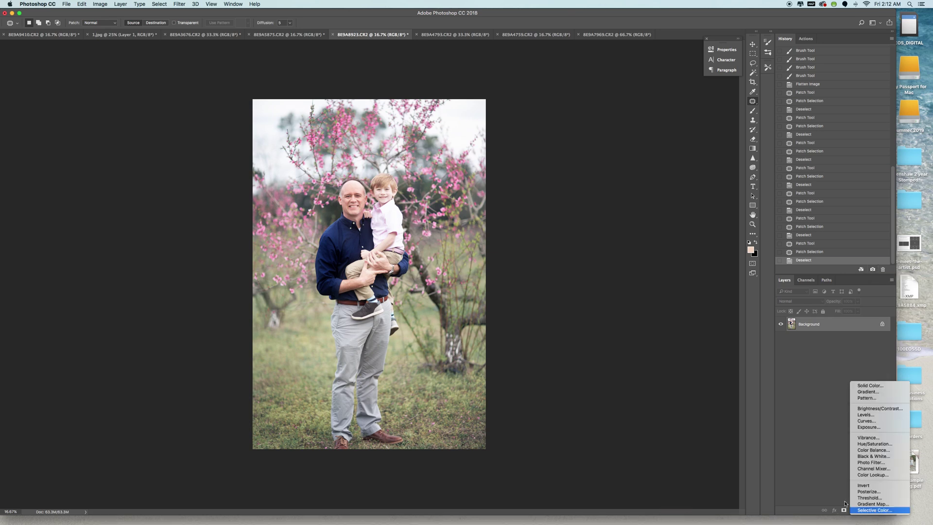
pyautogui.click(865, 410)
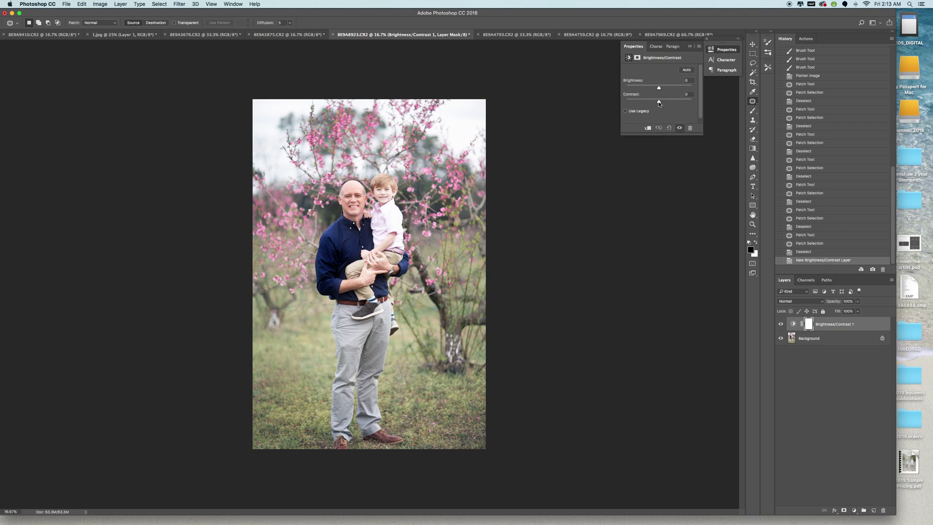
pyautogui.click(855, 511)
pyautogui.click(869, 510)
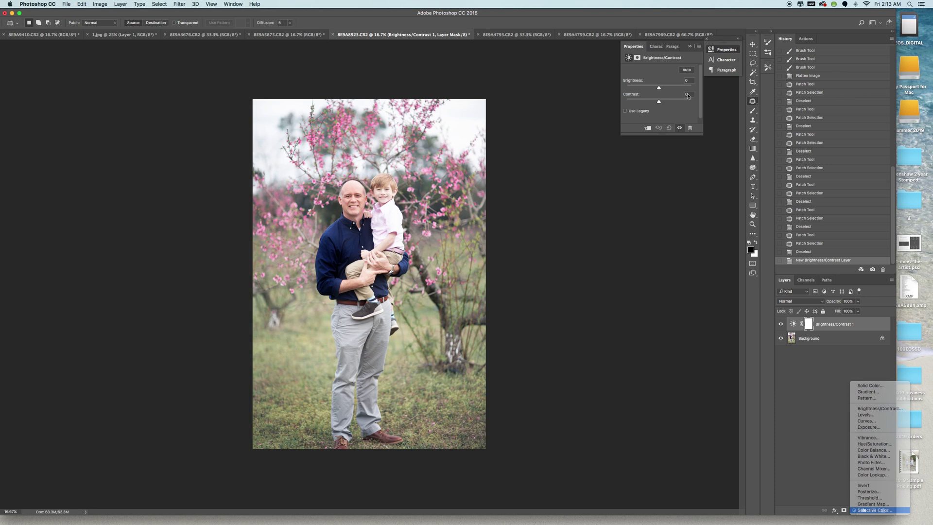
pyautogui.click(692, 47)
# Select the Brightness/Contrast adjustment layer and hide it.
pyautogui.click(826, 338)
pyautogui.doubleClick(829, 339)
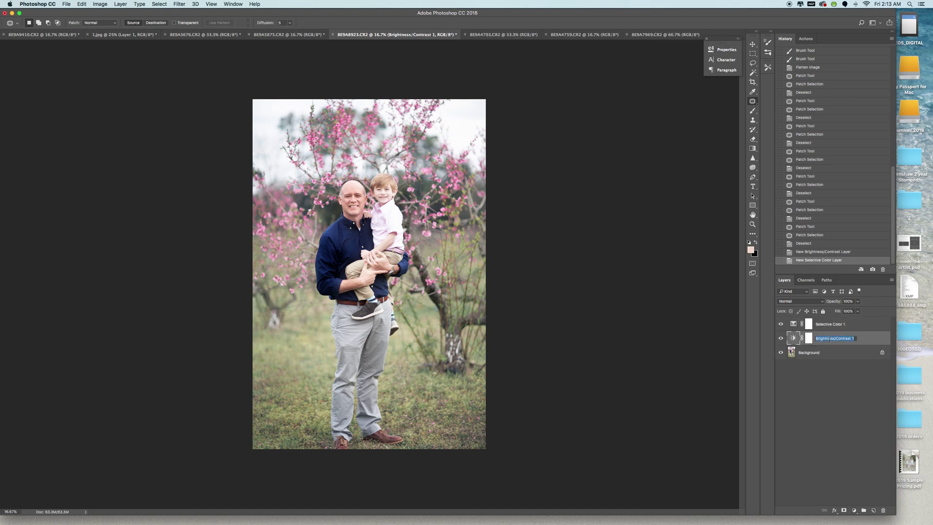
pyautogui.doubleClick(809, 339)
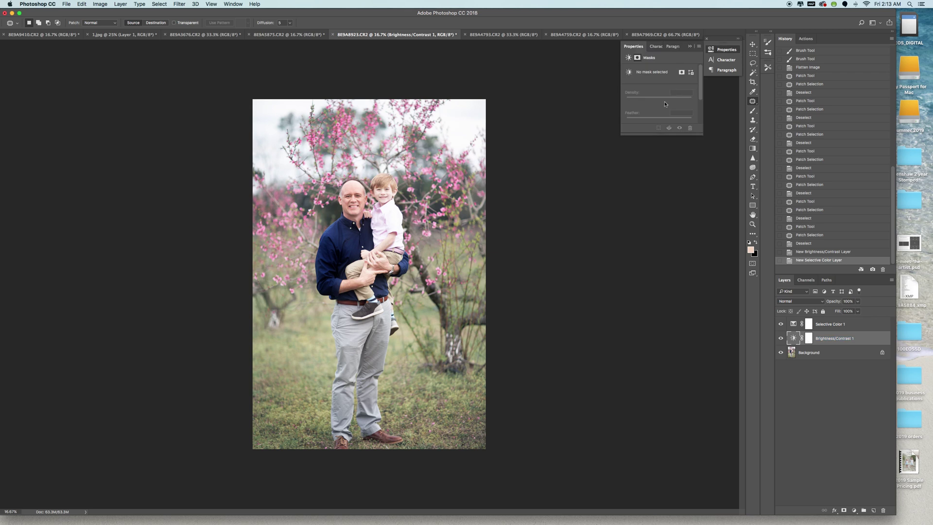
pyautogui.click(690, 47)
pyautogui.click(781, 339)
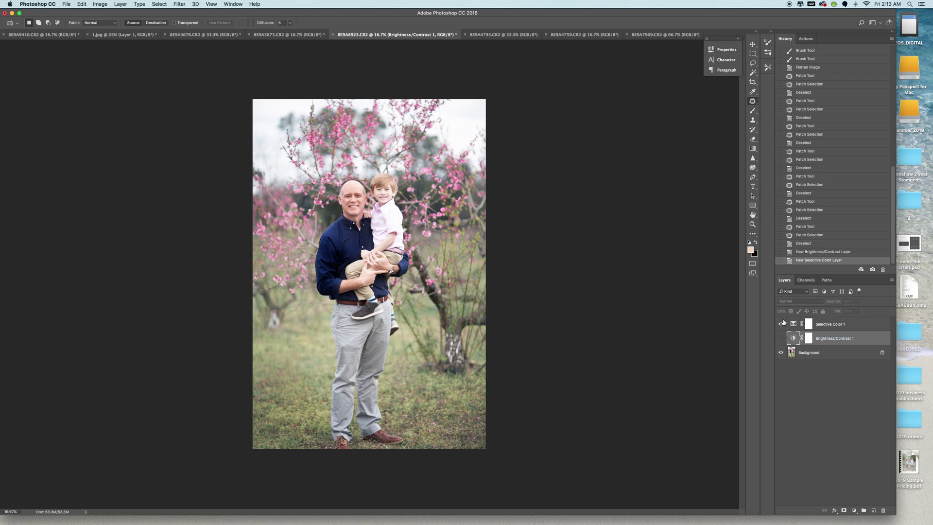
# Hide the Selective Color layer and flatten the image, discarding the hidden adjustment layers.
pyautogui.click(120, 3)
pyautogui.click(143, 288)
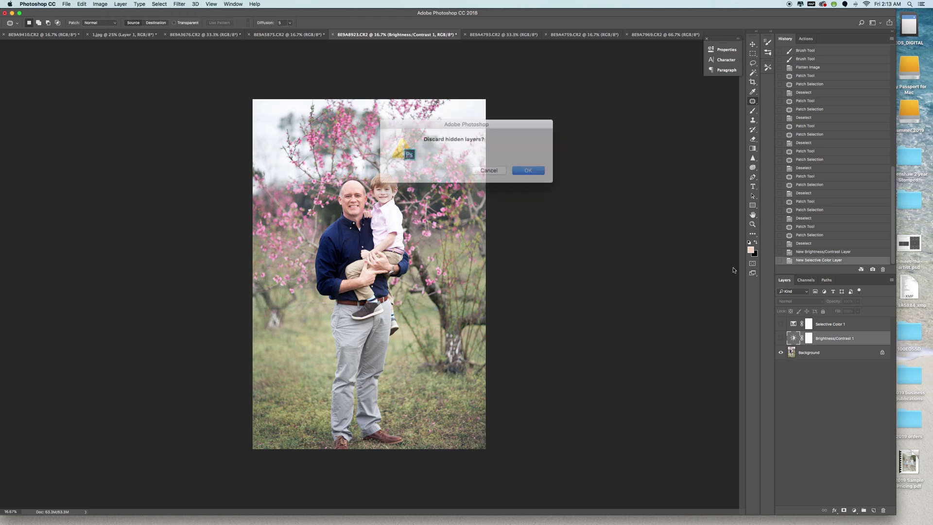
pyautogui.press('Return')
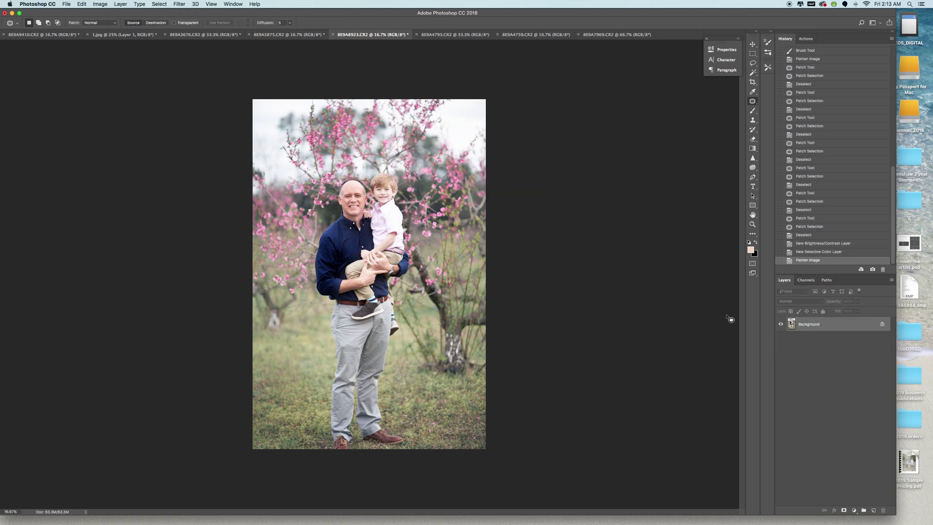
# Add a Brightness/Contrast adjustment layer with brightness at 3 and the contrast raised slightly.
pyautogui.click(854, 509)
pyautogui.click(876, 409)
pyautogui.click(854, 511)
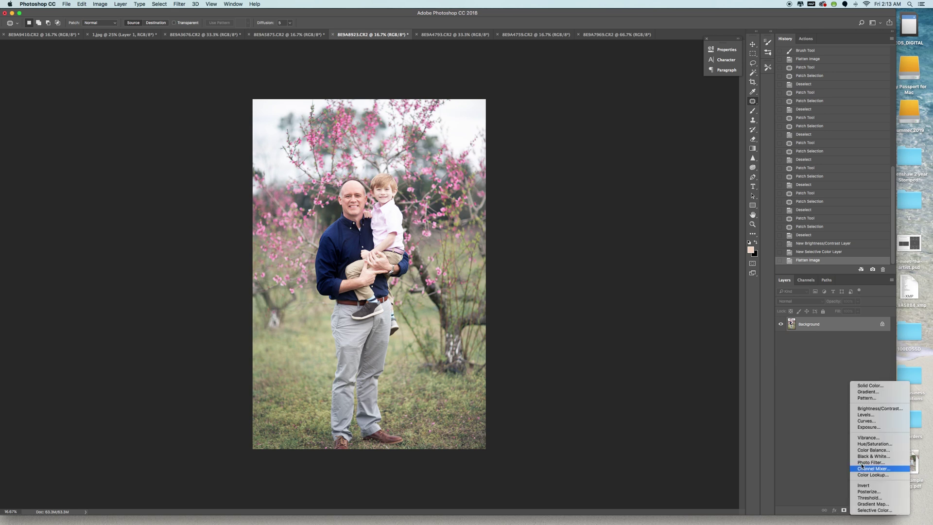
pyautogui.click(875, 409)
pyautogui.moveTo(660, 89); pyautogui.dragTo(661, 104)
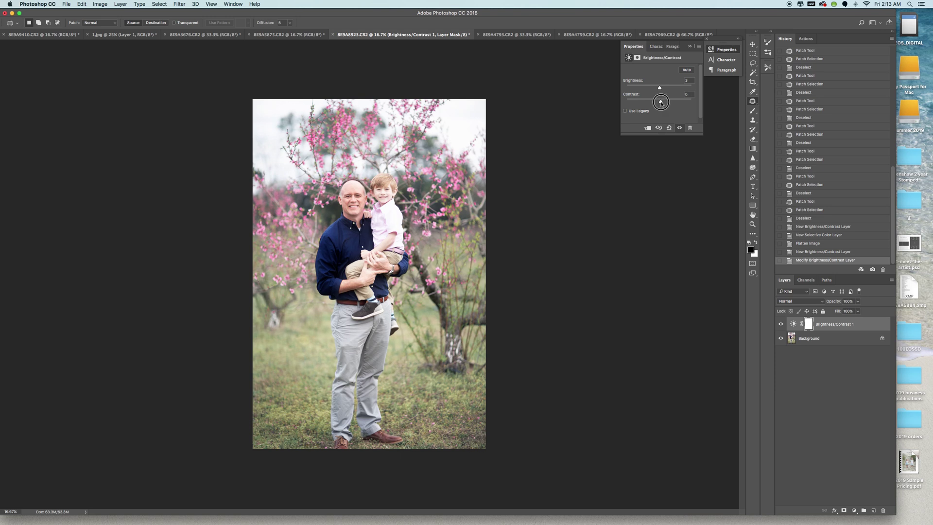
pyautogui.click(690, 47)
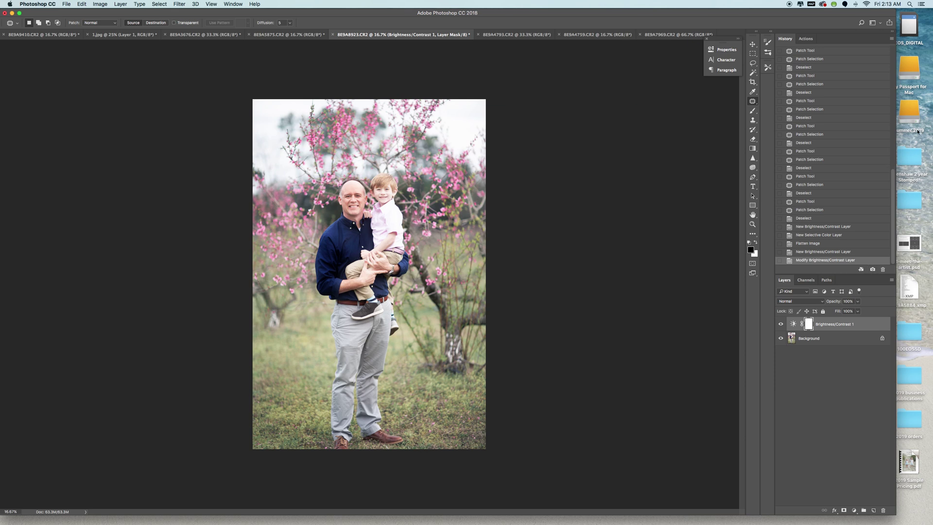
# Compare the original opened photo with Snapshot 5 in the history, ending on Snapshot 5.
pyautogui.scroll(15, 855, 117)
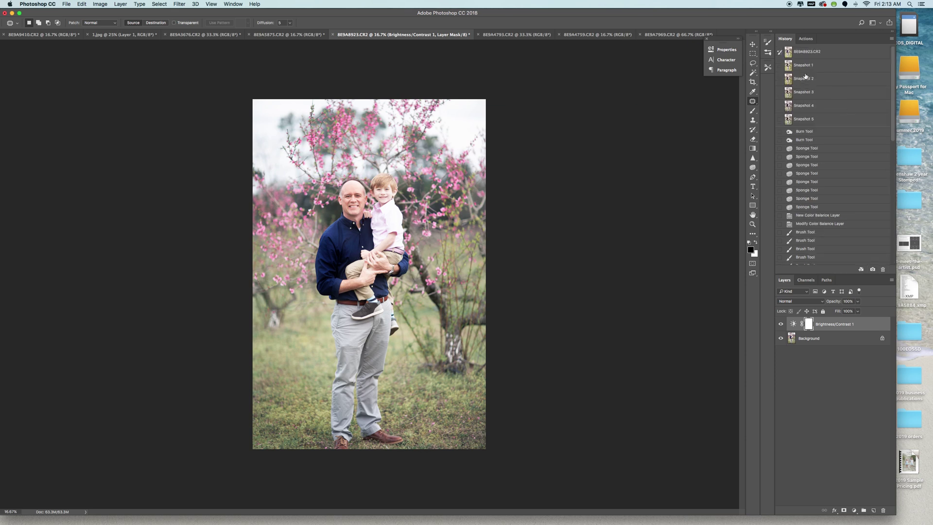
pyautogui.click(801, 51)
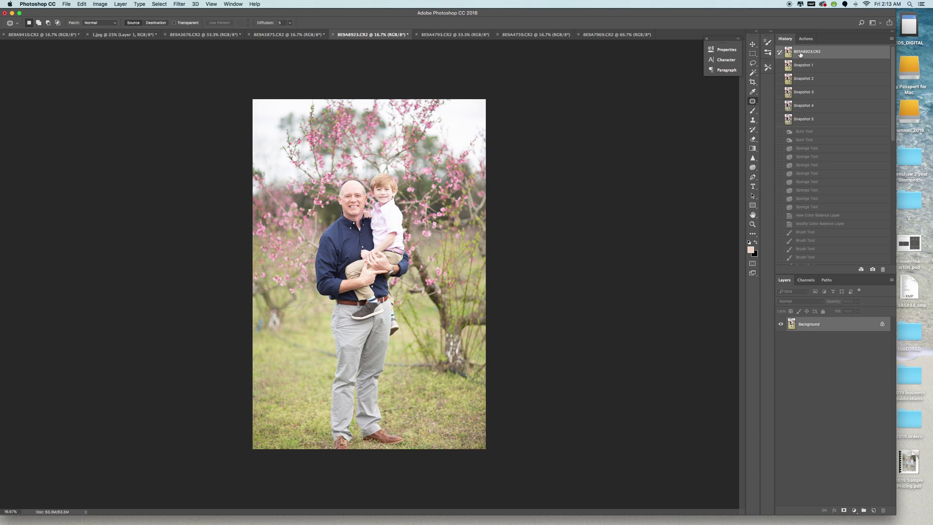
pyautogui.click(801, 119)
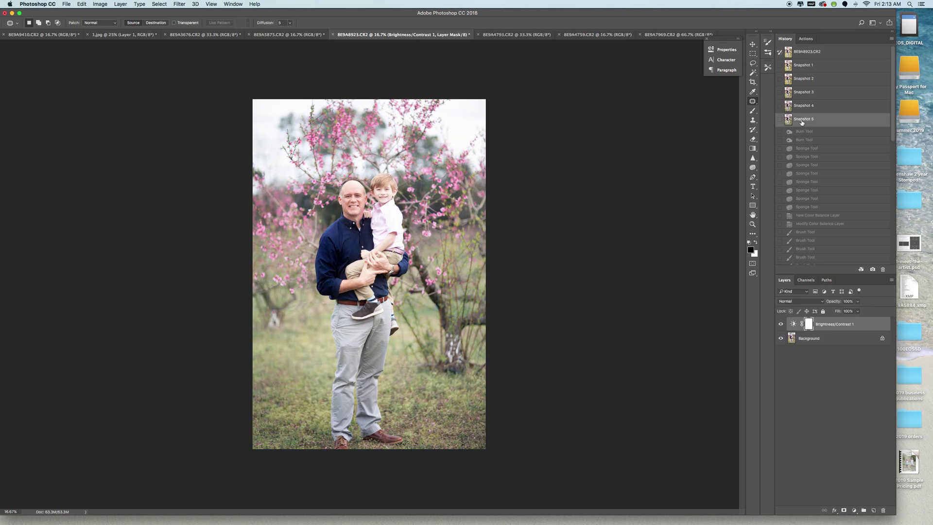
pyautogui.click(808, 53)
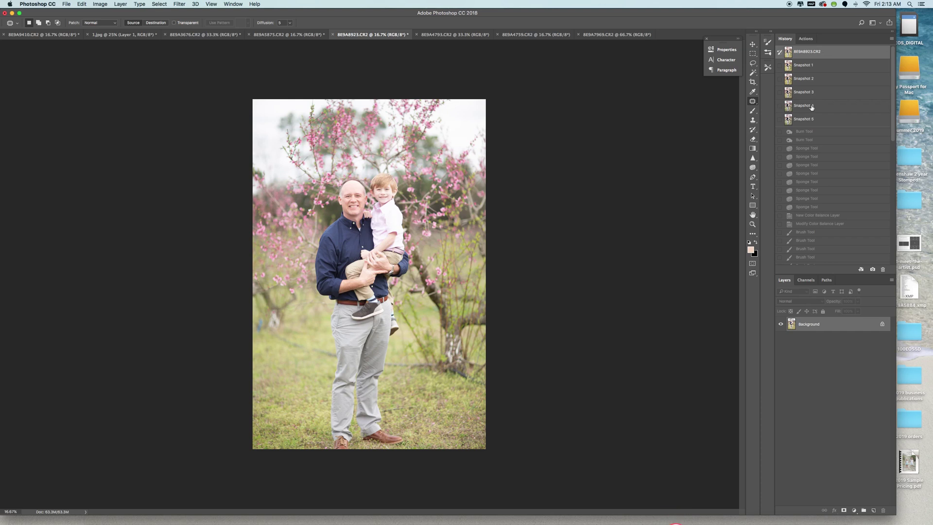
pyautogui.click(808, 120)
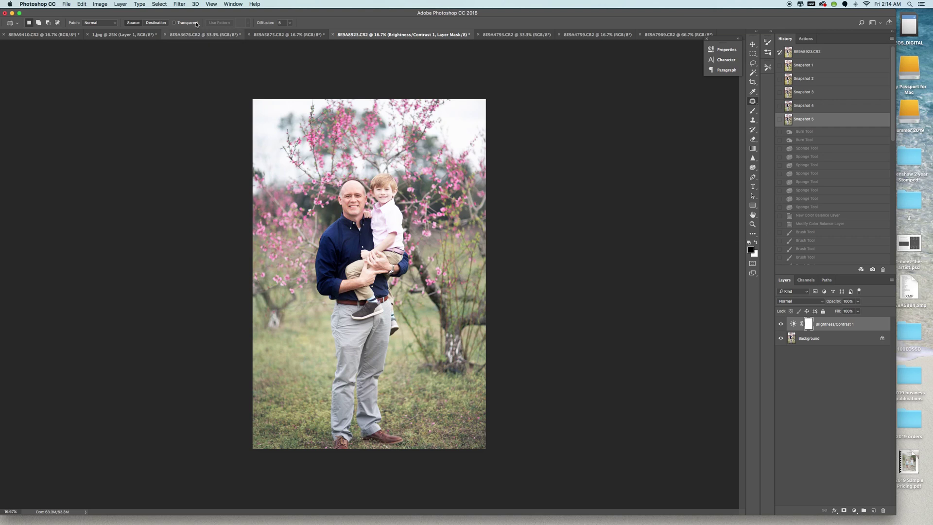
# Flatten the image and patch out the marks and creases on the man's forehead and between his brows.
pyautogui.click(120, 4)
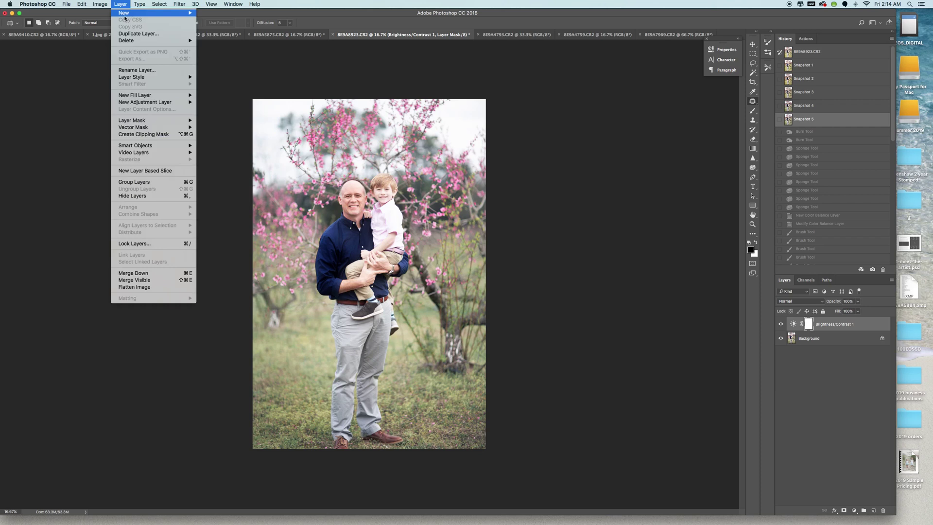
pyautogui.click(167, 287)
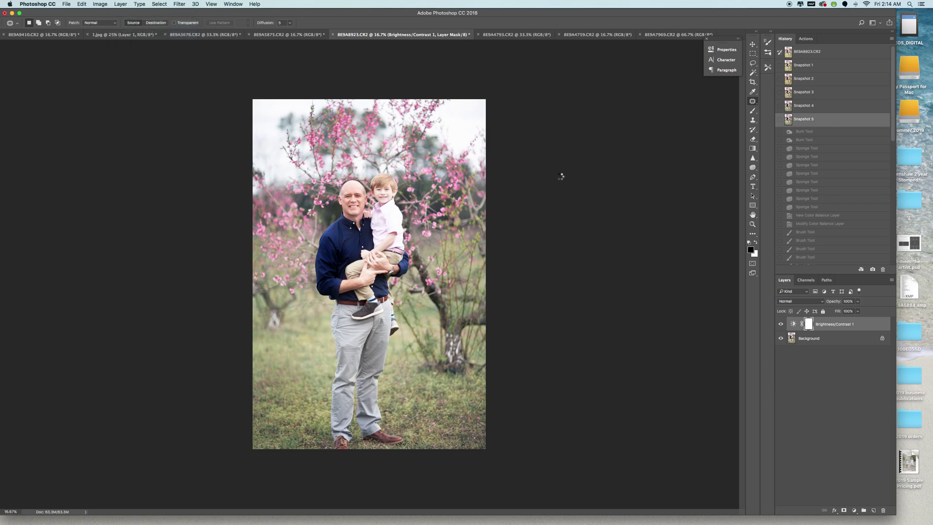
pyautogui.click(752, 224)
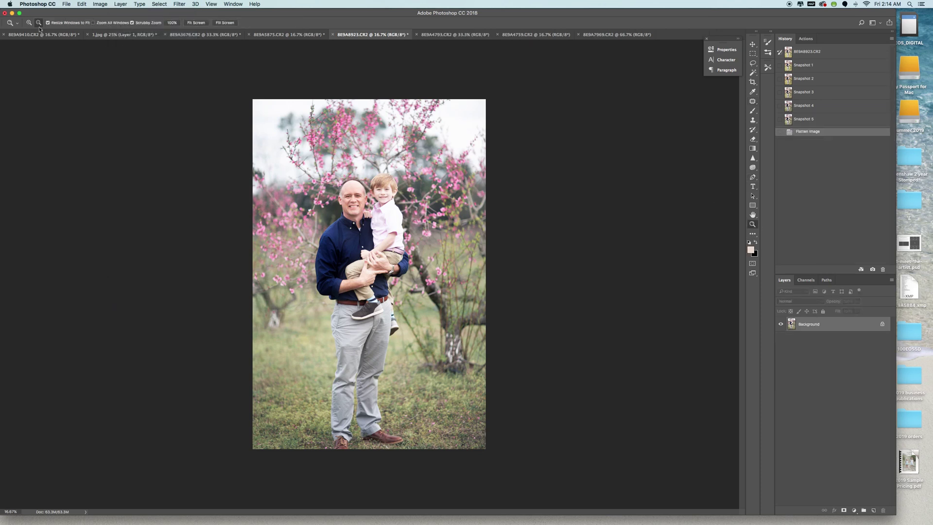
pyautogui.click(357, 189)
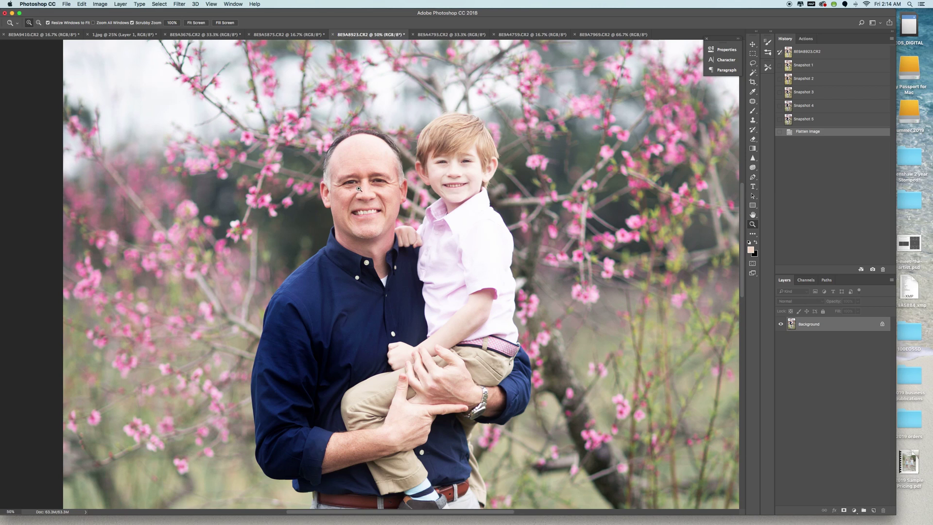
pyautogui.click(359, 189)
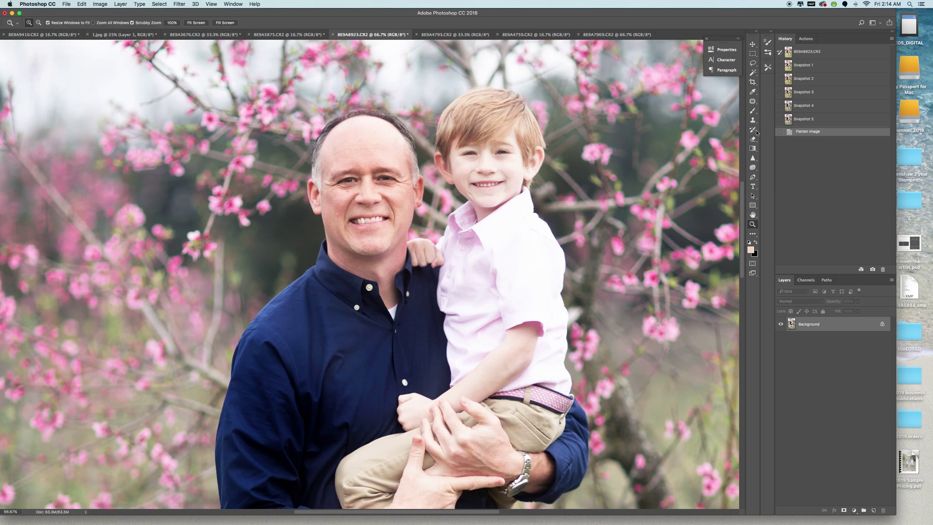
pyautogui.click(753, 102)
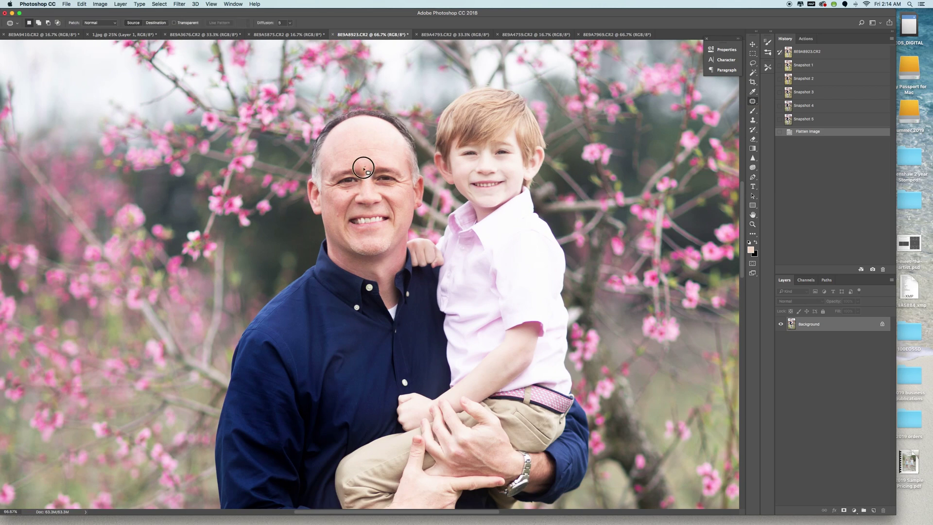
pyautogui.moveTo(361, 173)
pyautogui.mouseDown()
pyautogui.moveTo(371, 183)
pyautogui.moveTo(367, 167)
pyautogui.moveTo(372, 181)
pyautogui.moveTo(406, 196)
pyautogui.moveTo(371, 173)
pyautogui.moveTo(367, 181)
pyautogui.moveTo(400, 199)
pyautogui.moveTo(363, 162)
pyautogui.moveTo(372, 173)
pyautogui.moveTo(365, 130)
pyautogui.mouseUp()
pyautogui.press('super+d')
pyautogui.press('super+d')
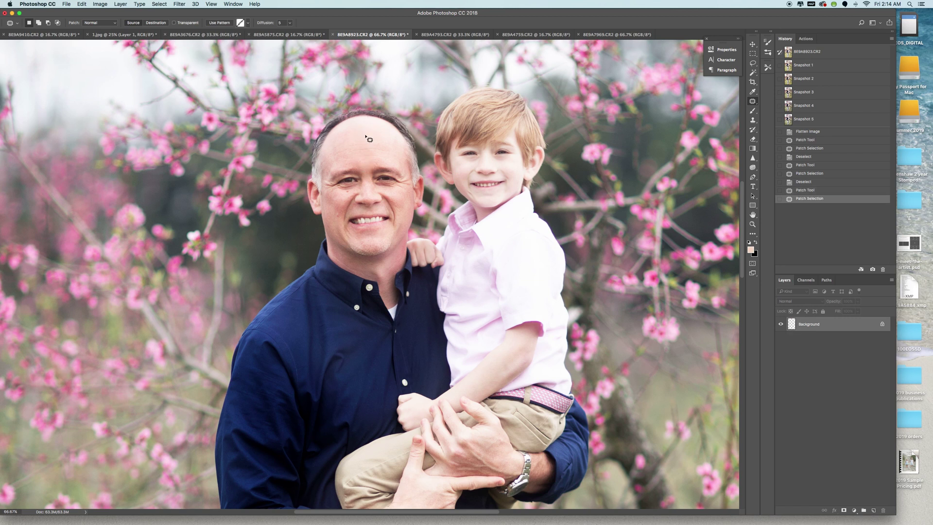
pyautogui.press('super+d')
# Take a history snapshot of the patched photo and compare it with Snapshot 5, ending on the new snapshot.
pyautogui.click(753, 224)
pyautogui.click(38, 23)
pyautogui.click(327, 163)
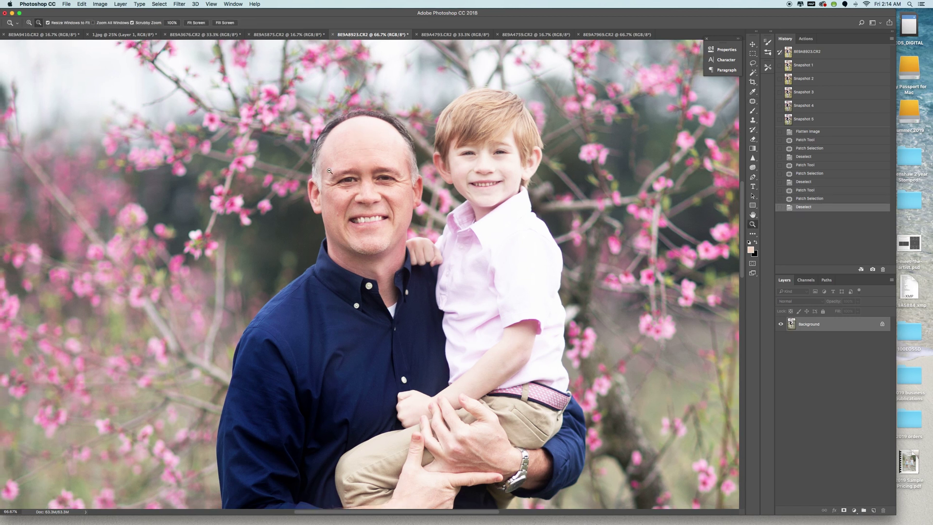
pyautogui.click(327, 160)
pyautogui.click(329, 171)
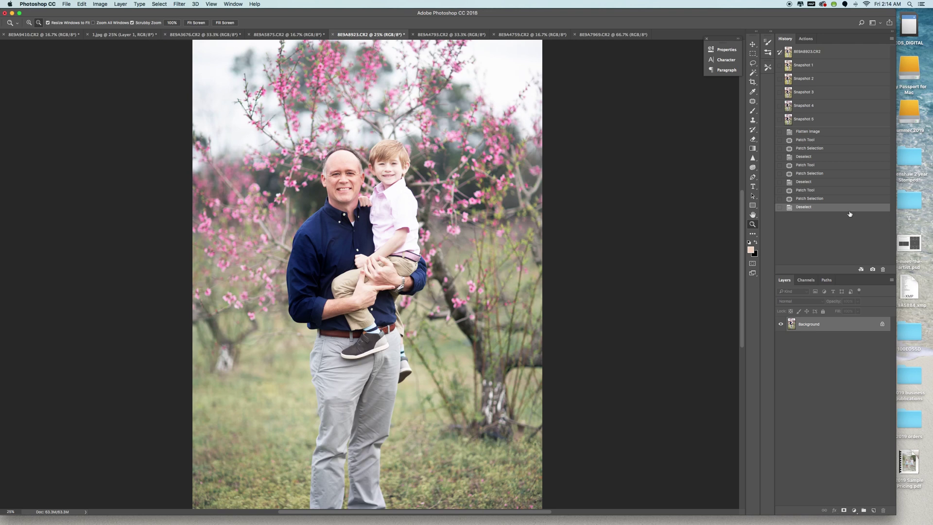
pyautogui.click(872, 270)
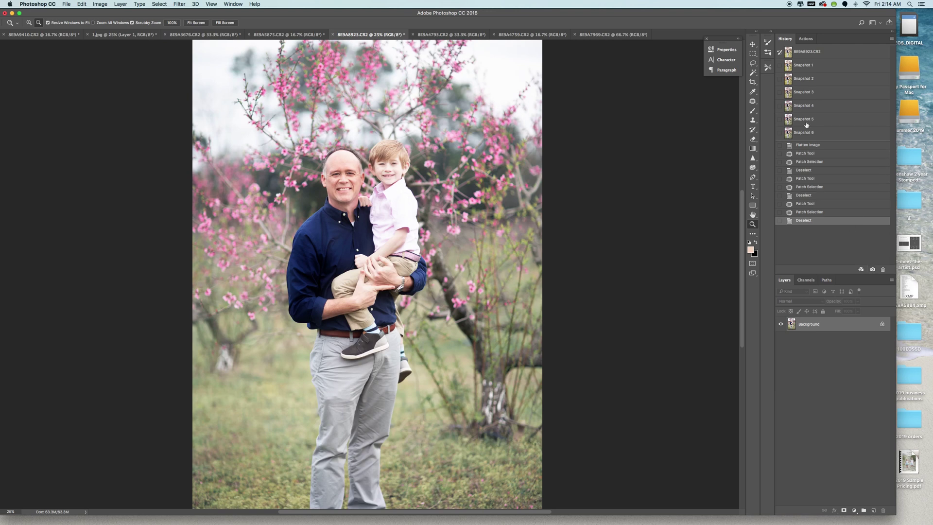
pyautogui.click(806, 119)
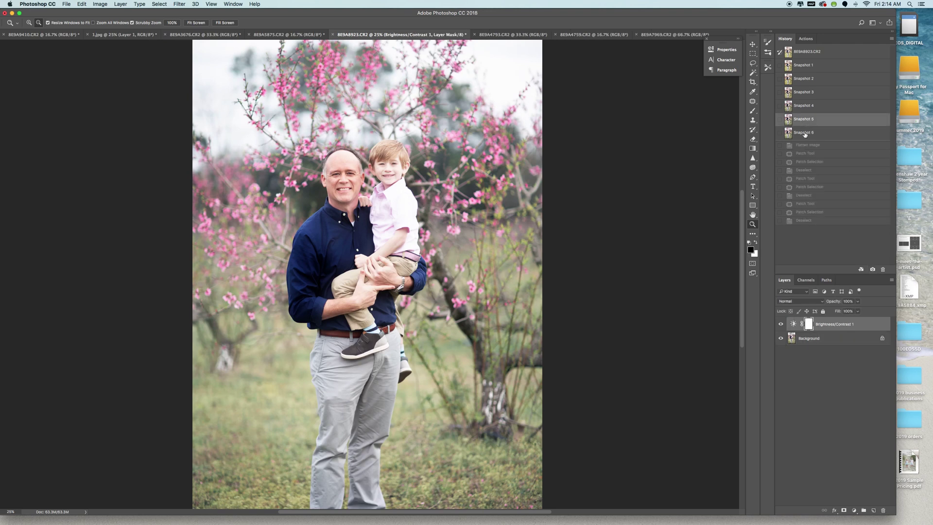
pyautogui.click(805, 133)
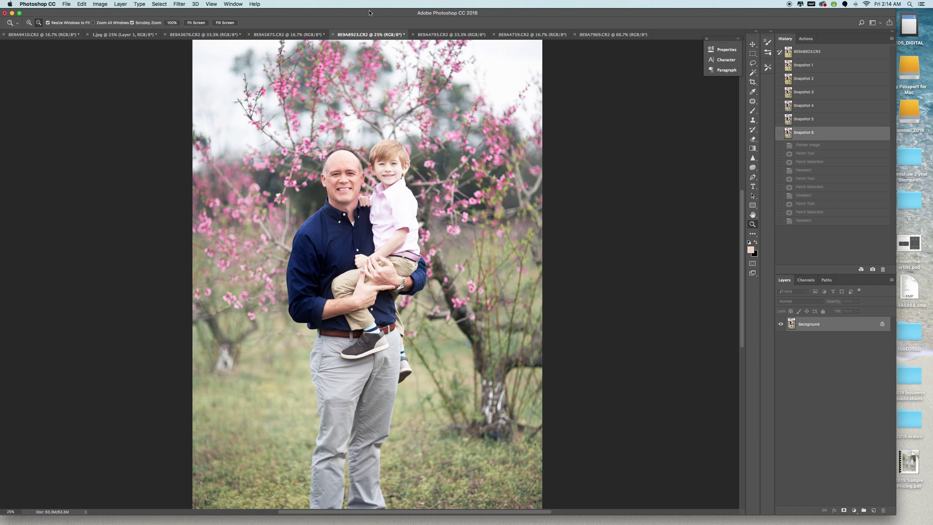
# Save the portrait as the JPEG 8E9A8923.jpg in the ivy faith folder at quality 12 (Maximum).
pyautogui.click(66, 4)
pyautogui.click(74, 80)
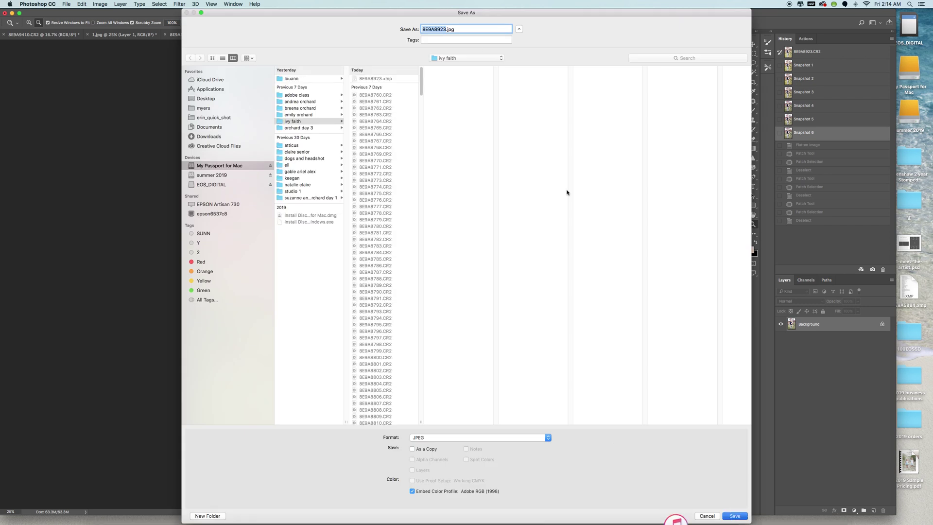
pyautogui.press('Escape')
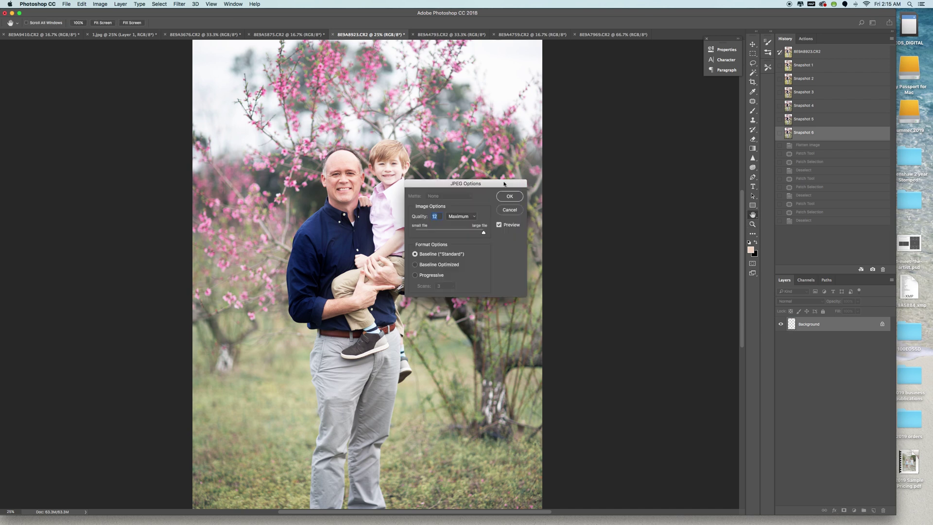
pyautogui.press('Return')
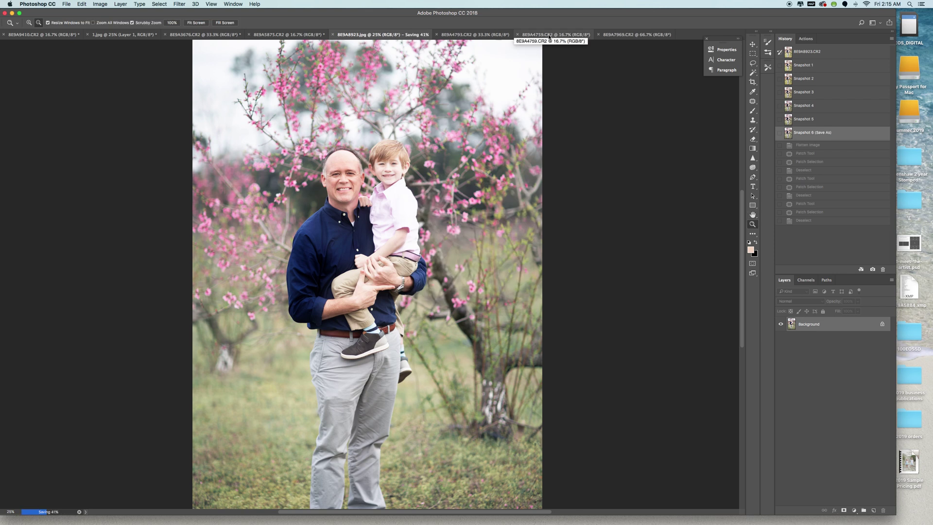
# Switch to the open photo 8E9A7969.CR2 of the embracing couple.
pyautogui.click(471, 35)
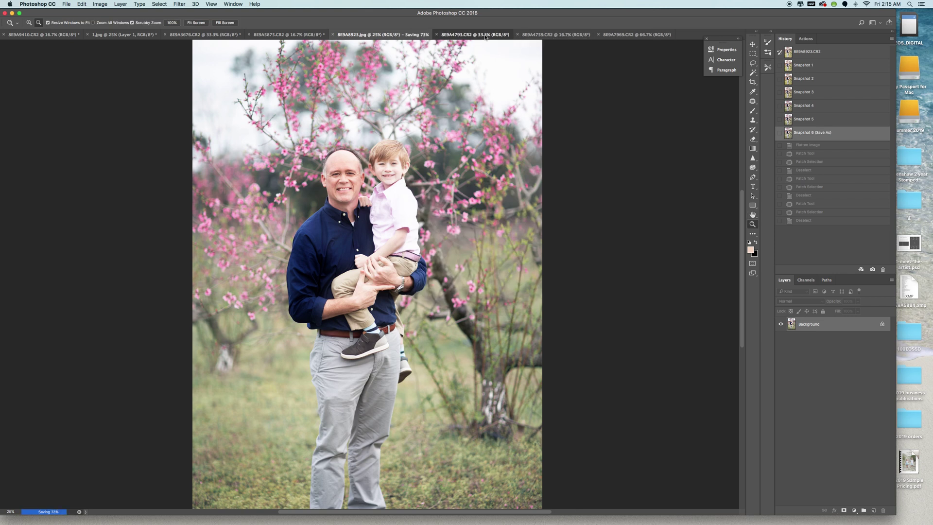
pyautogui.click(515, 35)
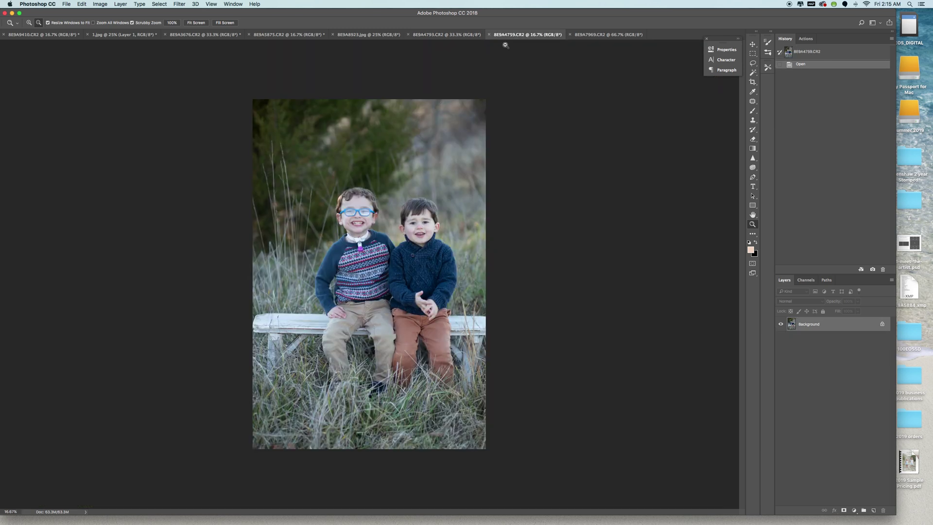
pyautogui.click(594, 35)
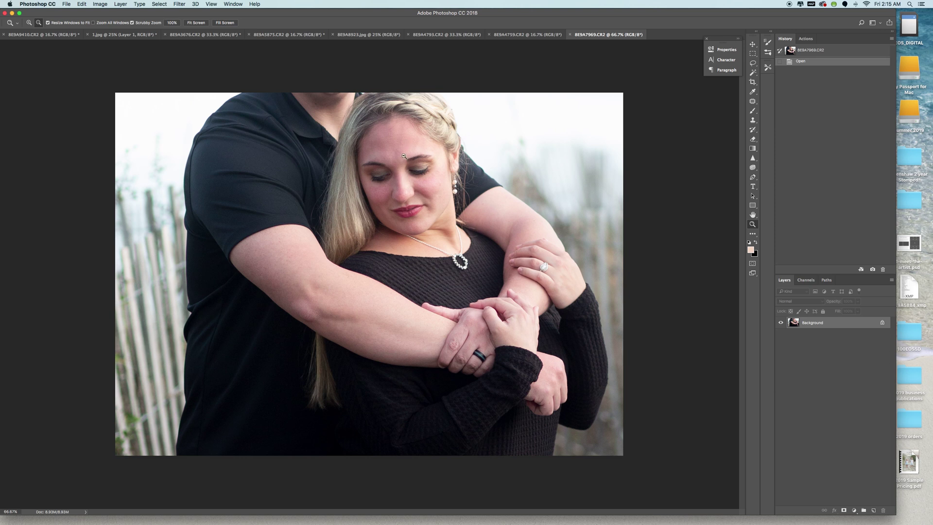
# Use the Camera Raw Filter to lower the couple photo's red saturation to about -7 and slightly reduce the orange saturation.
pyautogui.click(177, 5)
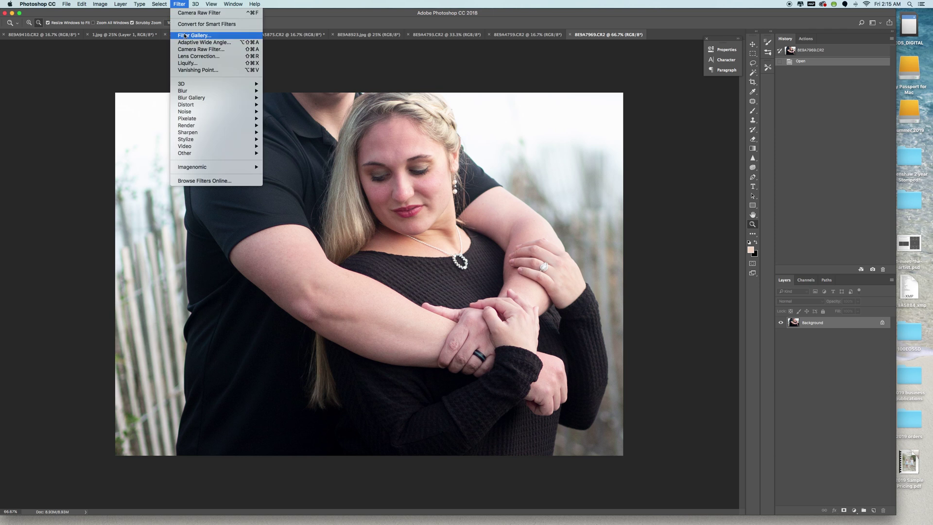
pyautogui.click(201, 49)
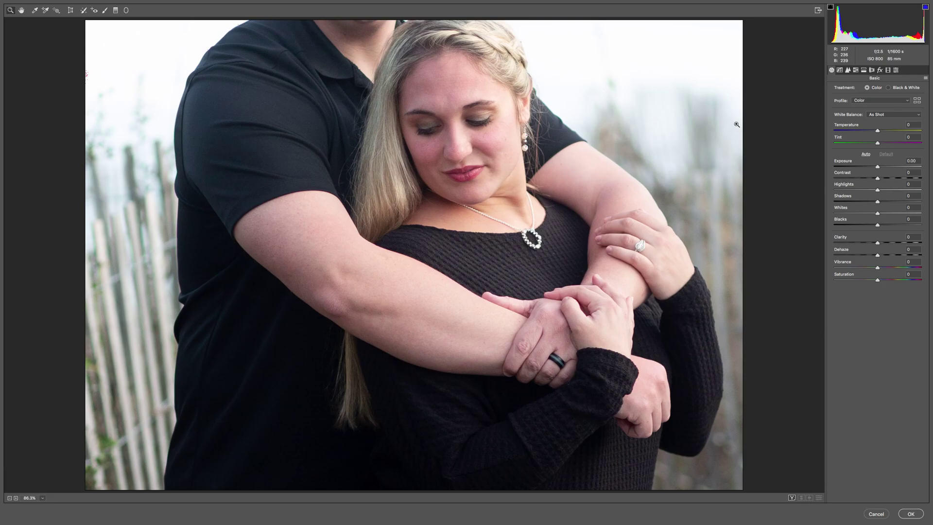
pyautogui.click(856, 70)
pyautogui.moveTo(878, 116); pyautogui.dragTo(875, 117)
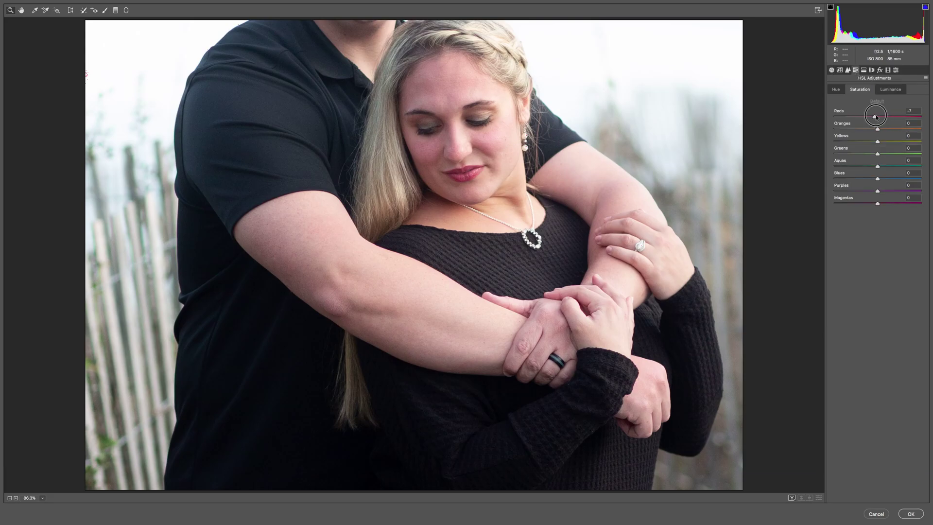
pyautogui.moveTo(876, 116); pyautogui.dragTo(875, 129)
pyautogui.click(912, 513)
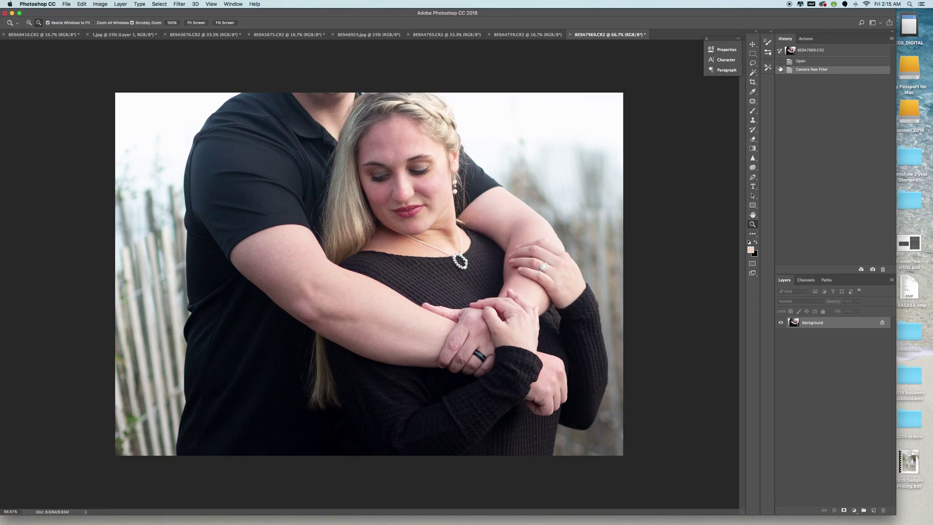
# Take a history snapshot of the filtered couple photo and make it the active state.
pyautogui.click(872, 270)
pyautogui.click(798, 61)
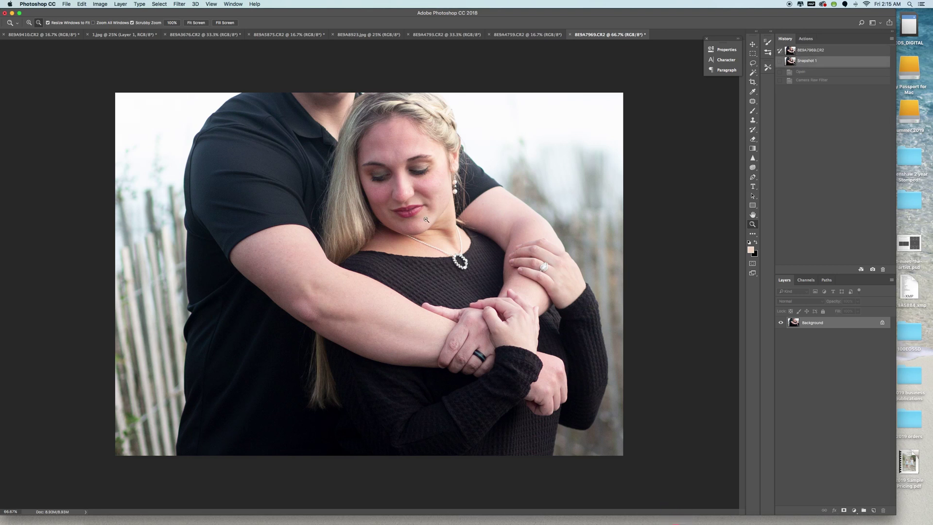
pyautogui.click(120, 4)
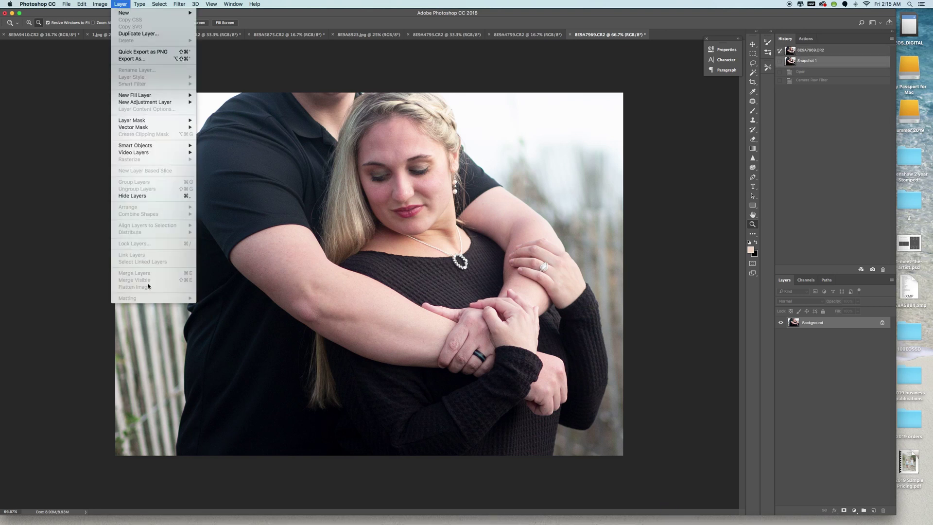
pyautogui.click(121, 5)
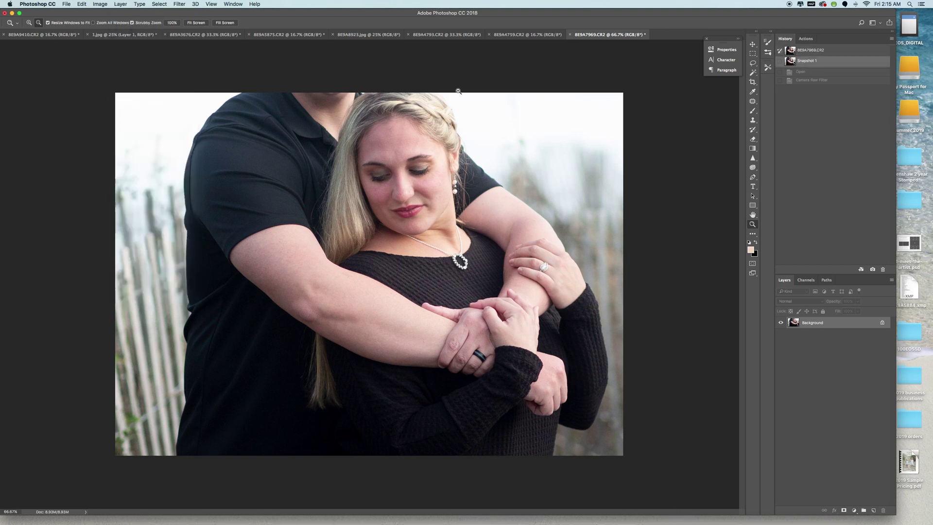
# Lighten the midtones of the woman's cheek, jaw and forehead with a smaller Dodge brush.
pyautogui.click(752, 167)
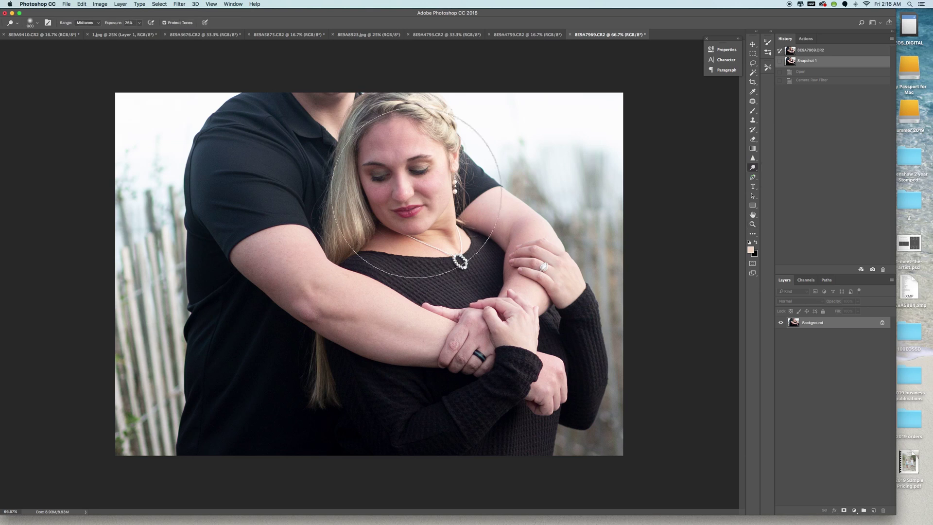
pyautogui.press('[')
pyautogui.press('[')
pyautogui.press('[')
pyautogui.press('[')
pyautogui.press('[')
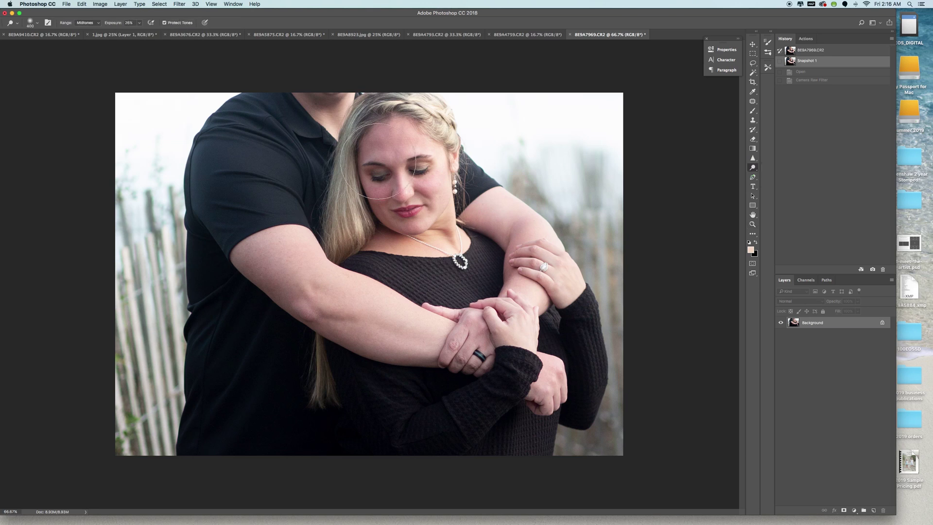
pyautogui.moveTo(374, 188); pyautogui.dragTo(391, 176)
pyautogui.moveTo(391, 246); pyautogui.dragTo(393, 243)
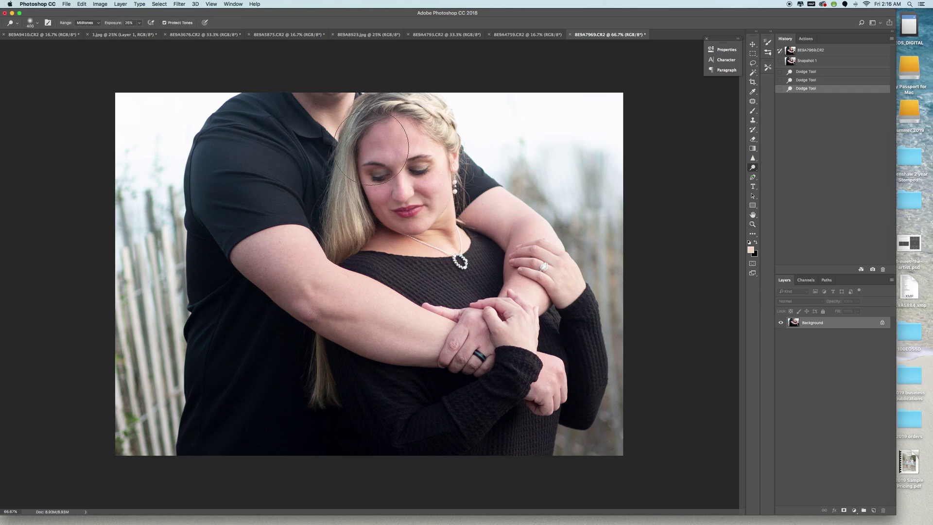
pyautogui.moveTo(399, 145); pyautogui.dragTo(386, 138)
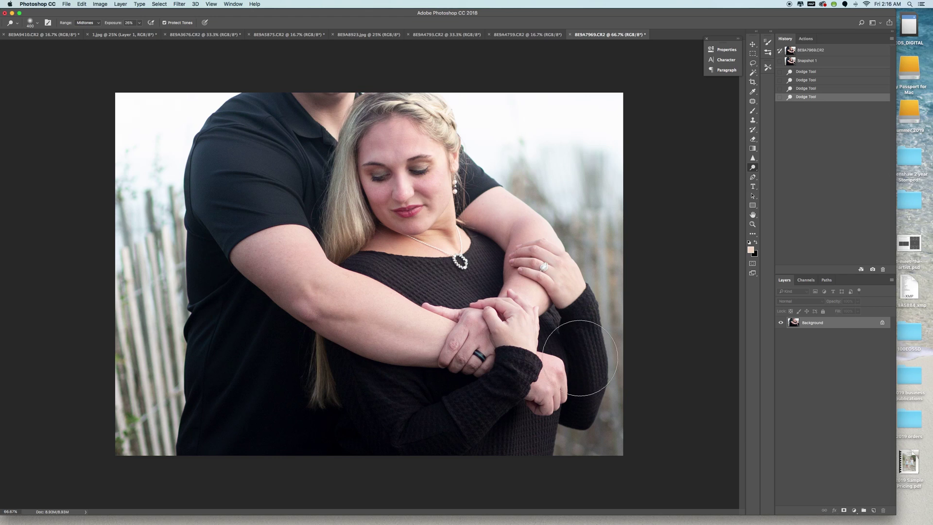
# Darken the midtones along the photo's lower edge and lower right side with a large Burn brush.
pyautogui.click(753, 167)
pyautogui.click(781, 174)
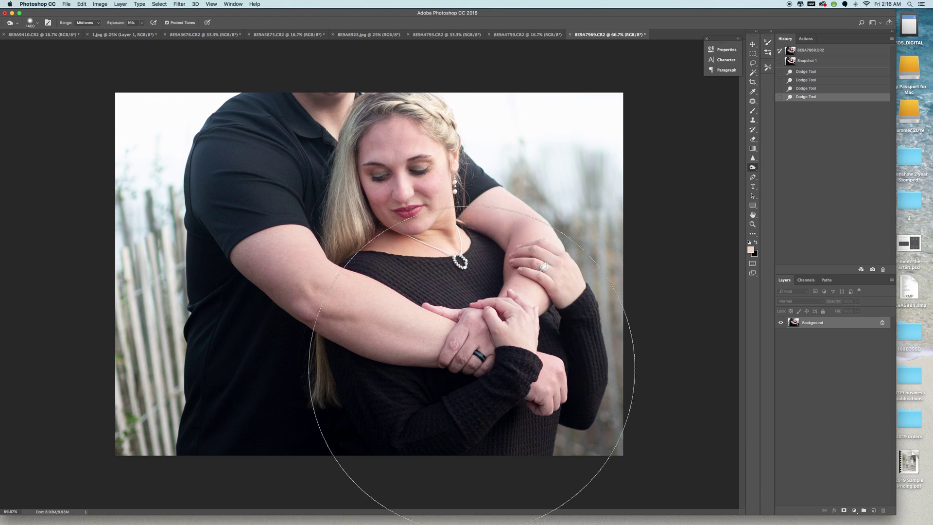
pyautogui.moveTo(327, 438); pyautogui.dragTo(431, 447)
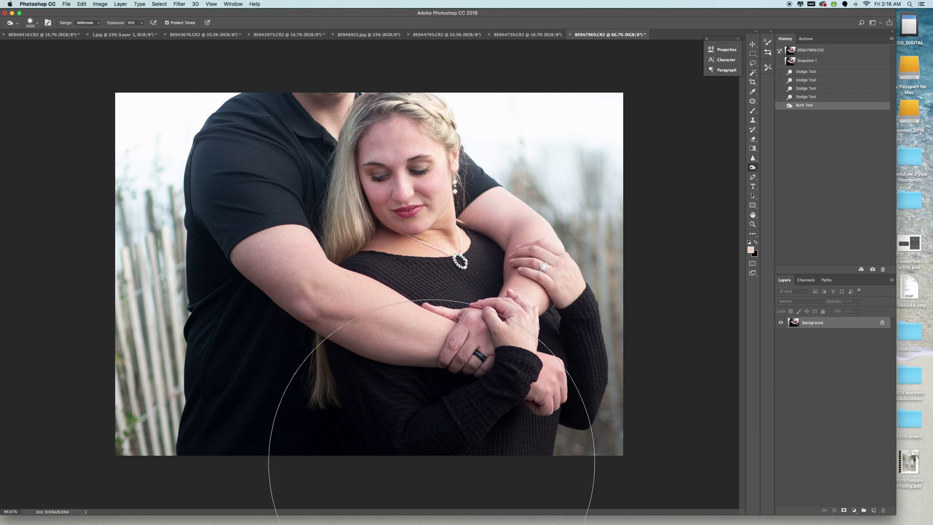
pyautogui.moveTo(632, 357)
pyautogui.mouseDown()
pyautogui.moveTo(663, 510)
pyautogui.moveTo(631, 486)
pyautogui.mouseUp()
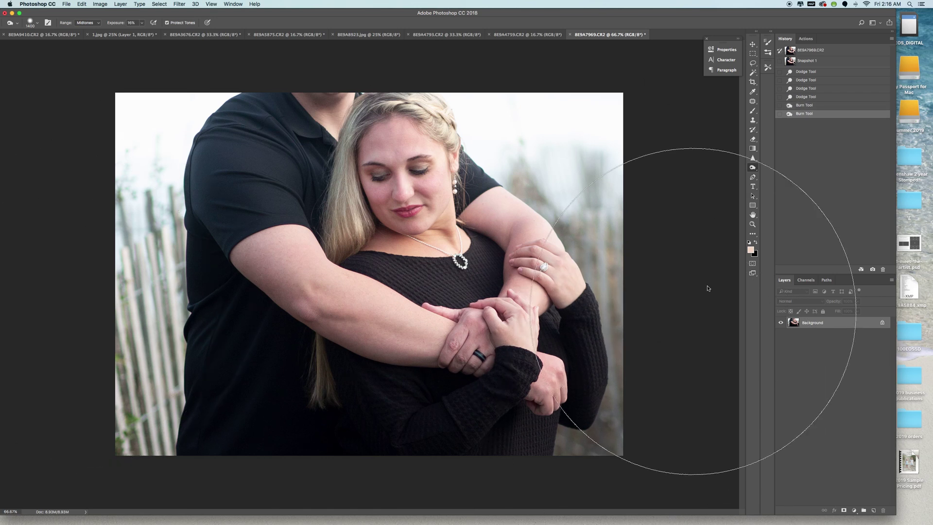
# Sample the pink skin tone on the woman's cheek beside her nose as the foreground color and activate the Brush tool.
pyautogui.click(753, 224)
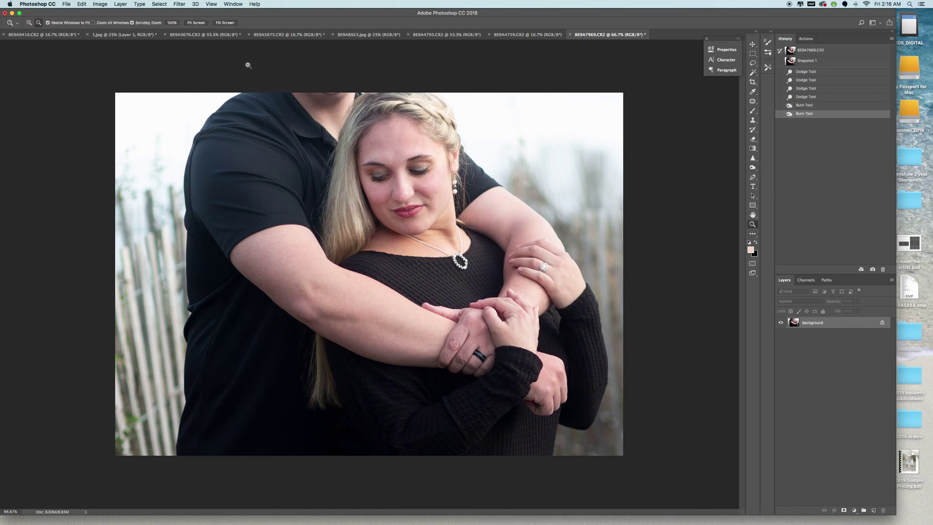
pyautogui.click(400, 192)
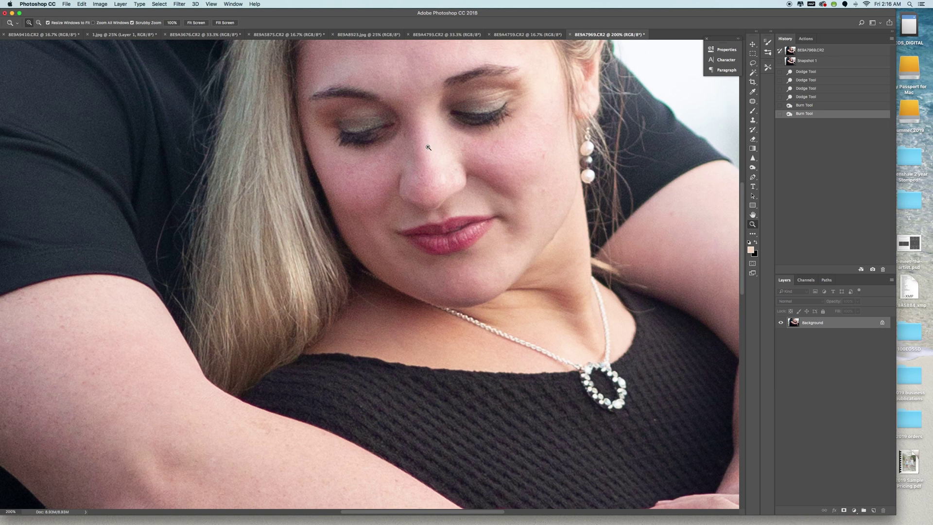
pyautogui.click(751, 250)
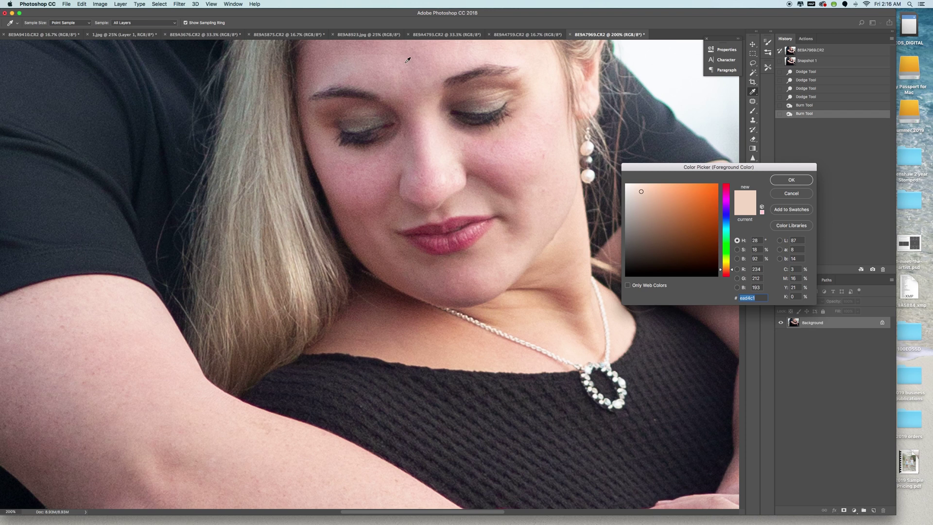
pyautogui.click(504, 152)
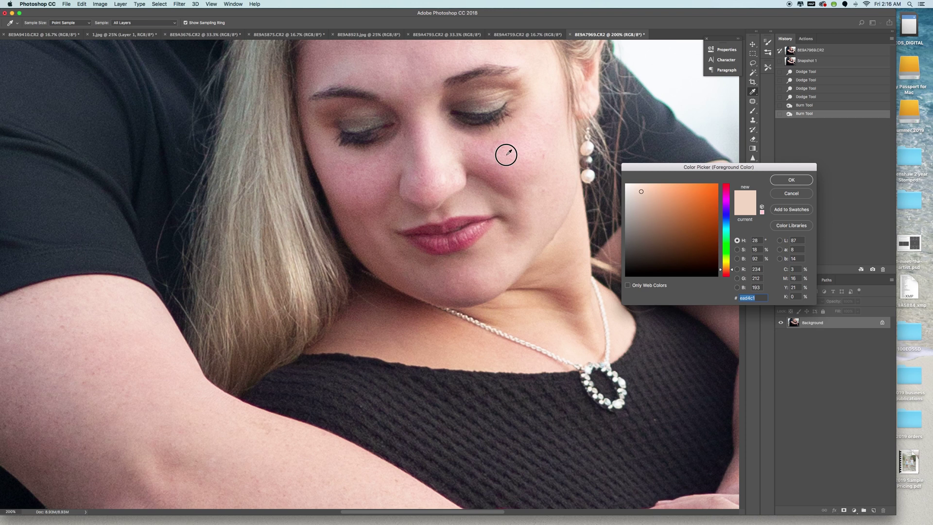
pyautogui.click(791, 180)
pyautogui.click(753, 111)
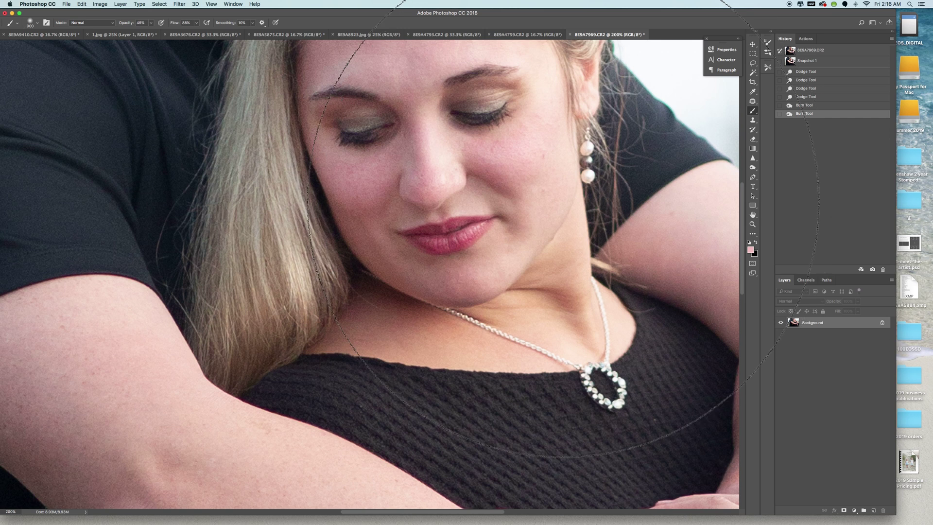
# Shrink the brush to size 100 and set its opacity to 14% and flow to 68%.
pyautogui.press('[')
pyautogui.press('[')
pyautogui.press('[')
pyautogui.press('[')
pyautogui.press('[')
pyautogui.press('[')
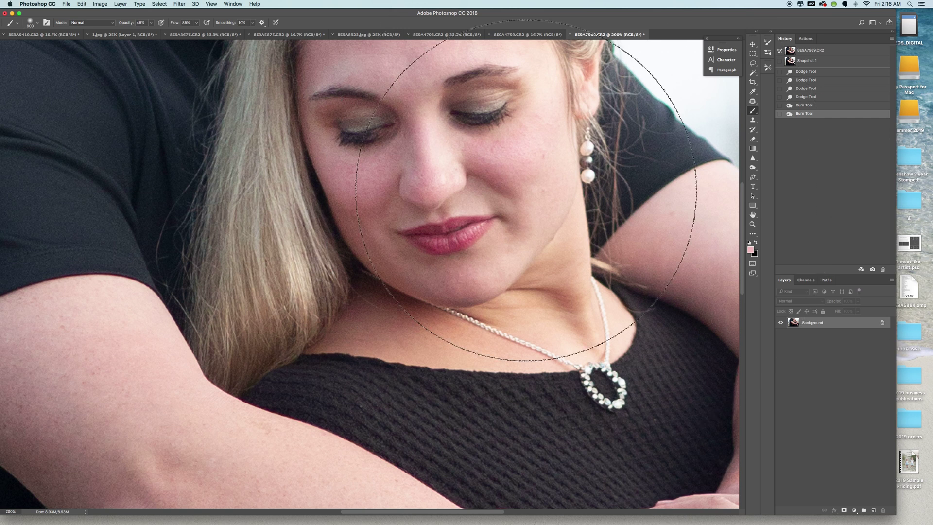
pyautogui.press('[')
pyautogui.press('[')
pyautogui.press('[')
pyautogui.press('[')
pyautogui.press('[')
pyautogui.press('[')
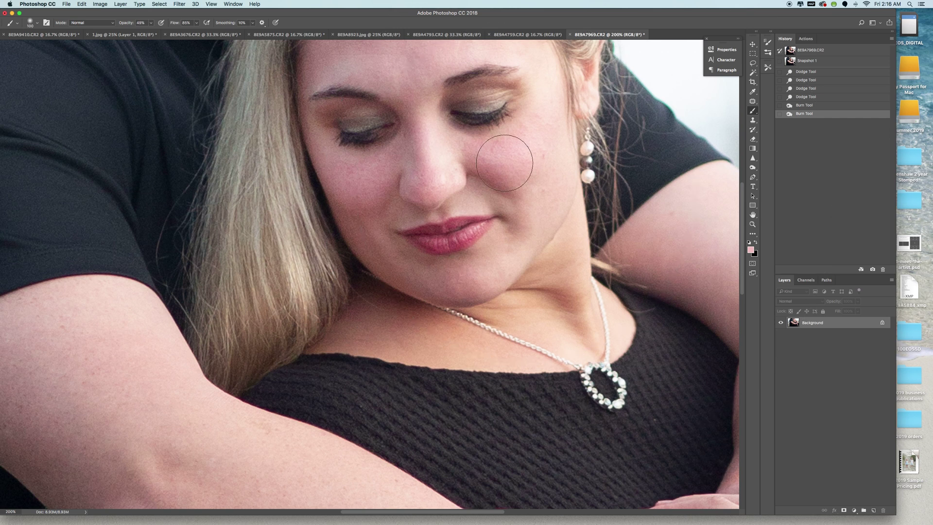
pyautogui.click(150, 23)
pyautogui.moveTo(153, 30); pyautogui.dragTo(139, 31)
pyautogui.click(197, 23)
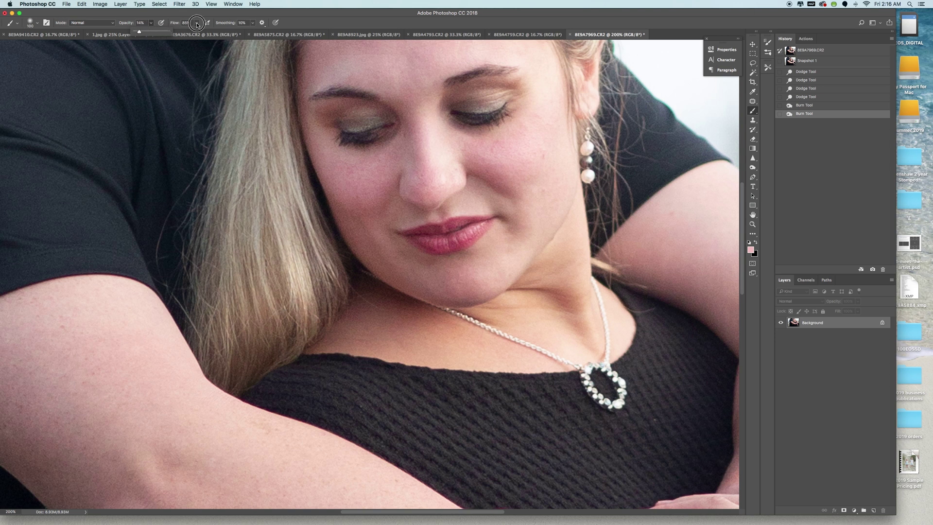
pyautogui.moveTo(199, 31); pyautogui.dragTo(190, 31)
# Brush the light pink foreground color over the woman's cheek on the earring side, below the eye.
pyautogui.click(491, 153)
pyautogui.click(519, 155)
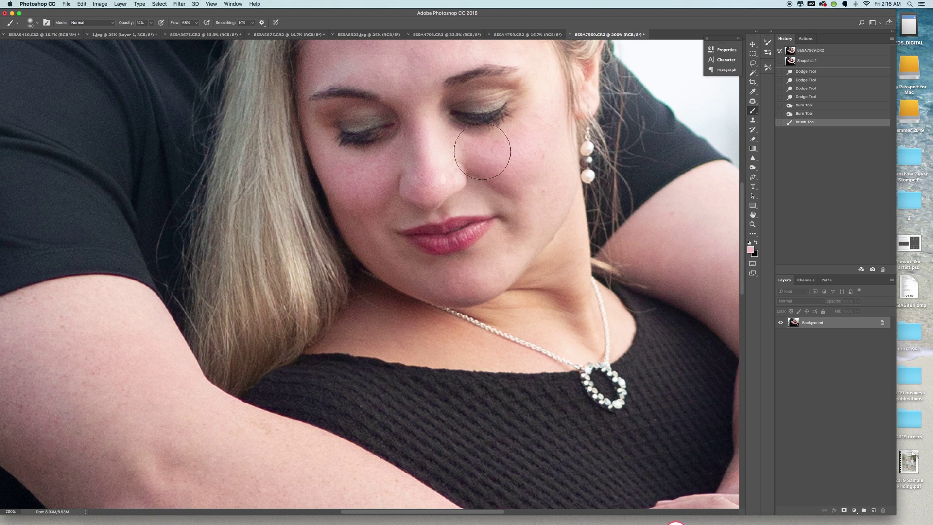
pyautogui.click(537, 156)
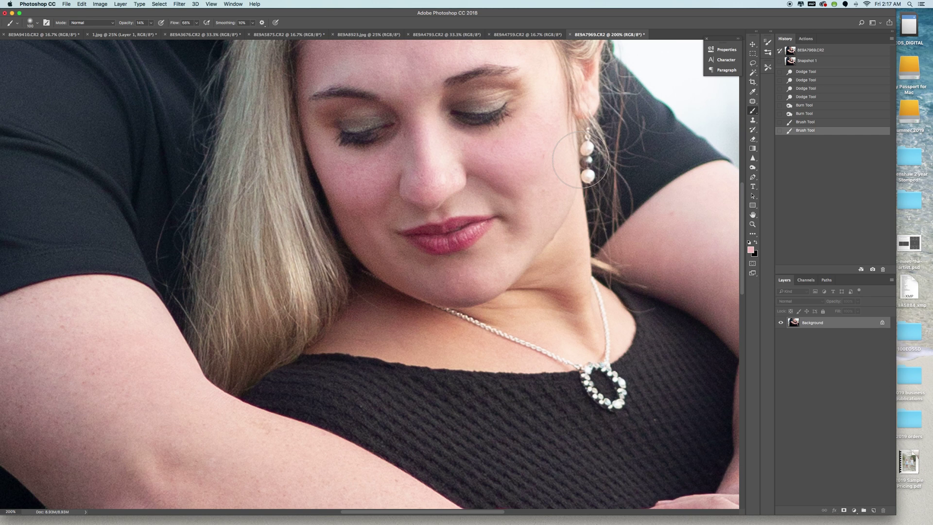
# Duplicate the background to a new layer and paint down the earring-side cheek toward the jaw with a smaller brush.
pyautogui.press('super+j')
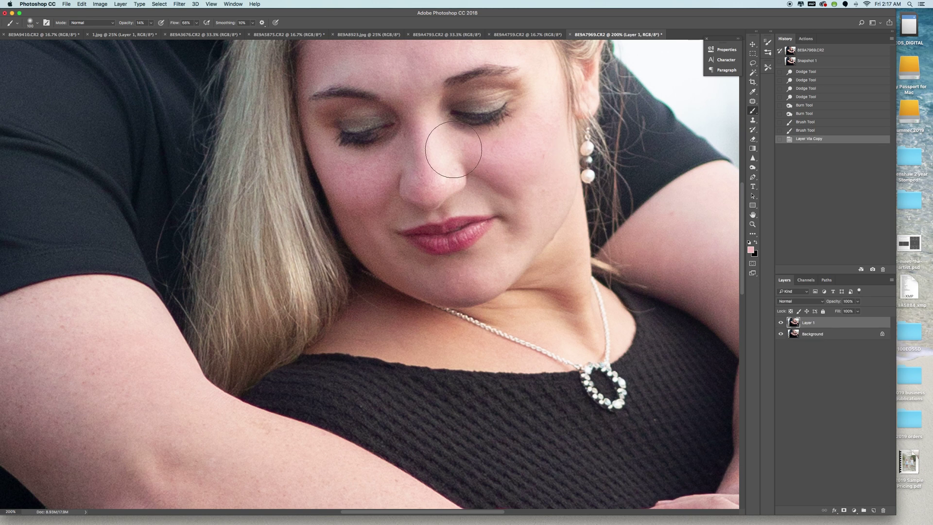
pyautogui.press('[')
pyautogui.press('[')
pyautogui.moveTo(541, 188); pyautogui.dragTo(522, 246)
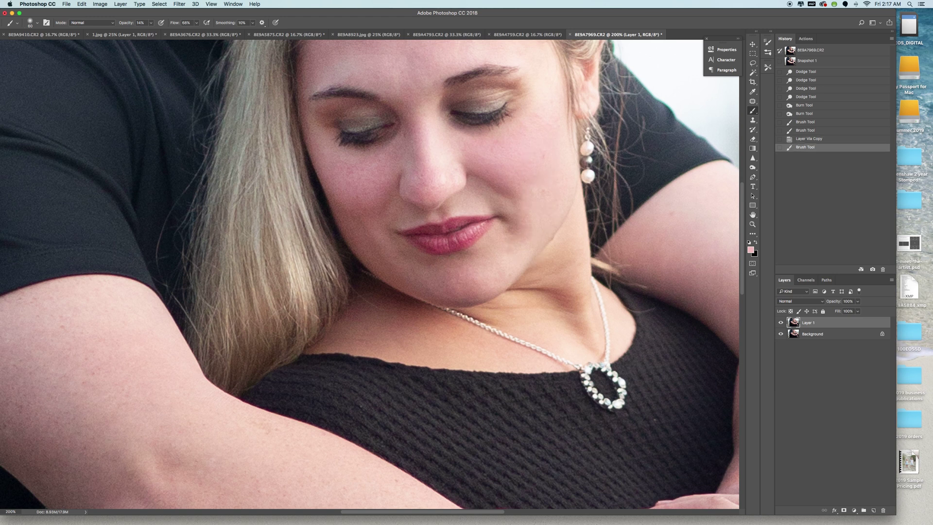
# Sample a darker pink (#b18888) from the hair-side cheek as the foreground color and brush it over that cheek below the eye.
pyautogui.click(751, 250)
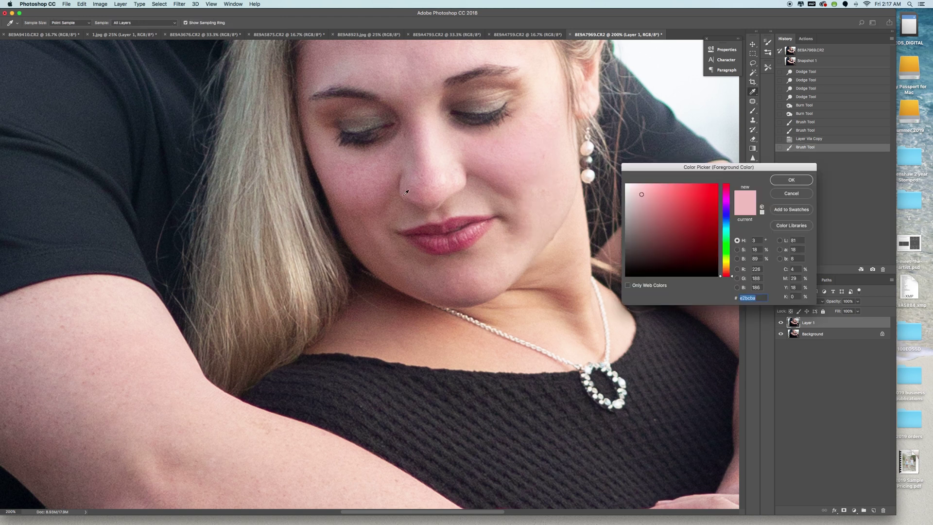
pyautogui.click(376, 173)
pyautogui.press('Return')
pyautogui.click(379, 158)
pyautogui.moveTo(384, 160)
pyautogui.mouseDown()
pyautogui.moveTo(365, 212)
pyautogui.moveTo(343, 170)
pyautogui.mouseUp()
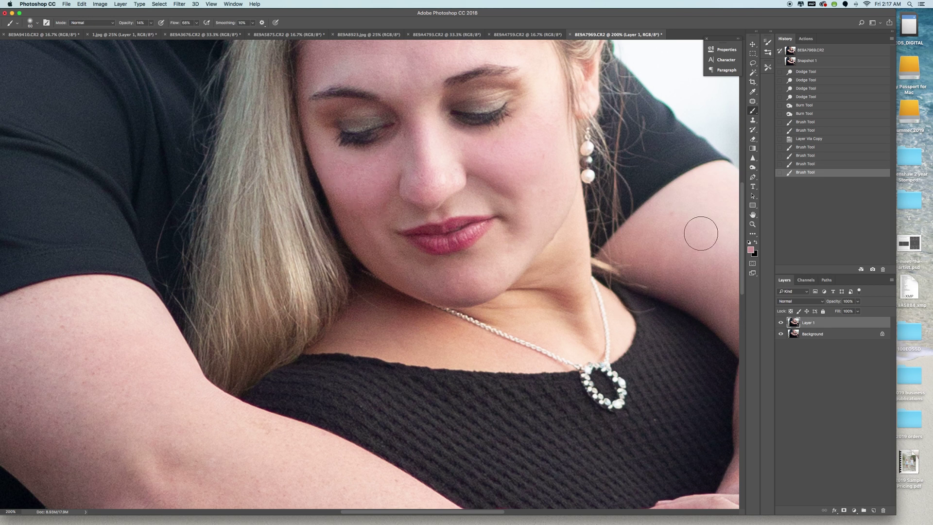
# Sample another skin tone from the woman's face and dab it near the inner eyebrow with a smaller brush.
pyautogui.click(751, 250)
pyautogui.click(441, 174)
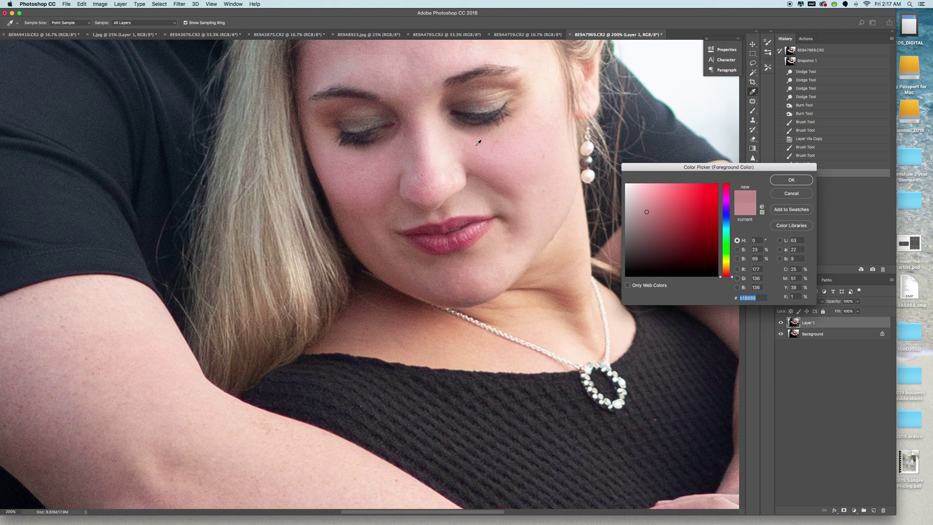
pyautogui.click(791, 180)
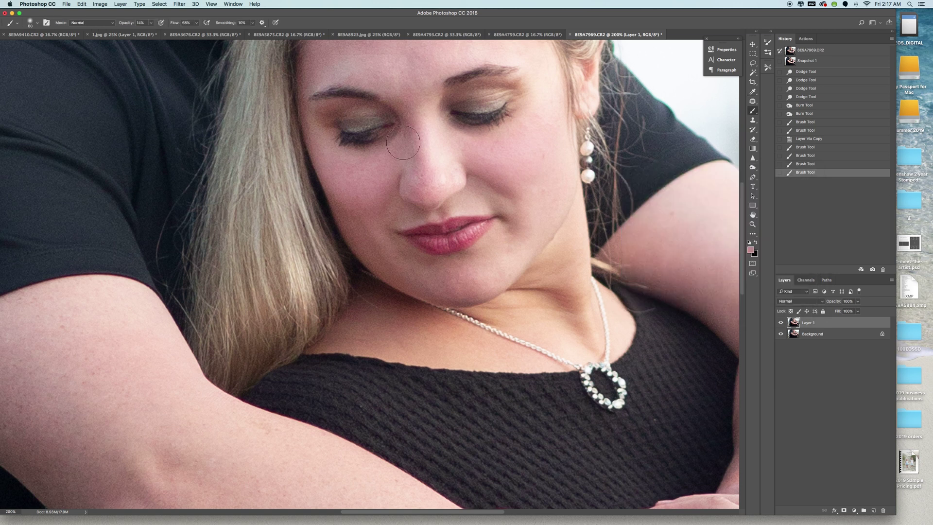
pyautogui.press('[')
pyautogui.press('[')
pyautogui.click(395, 85)
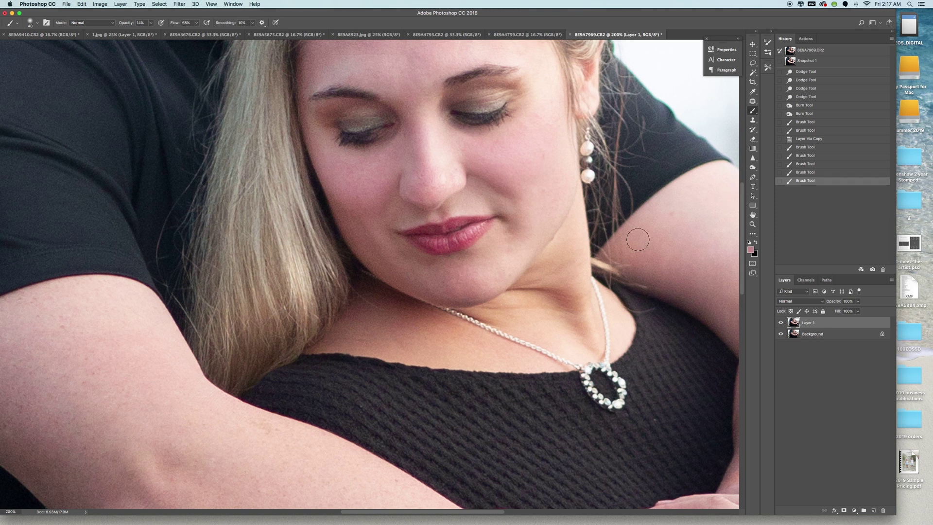
# Sample the chin's skin tone (#c5978d) as the foreground color and dab it at the face edge beside the earring.
pyautogui.click(751, 250)
pyautogui.click(482, 278)
pyautogui.click(792, 180)
pyautogui.click(582, 133)
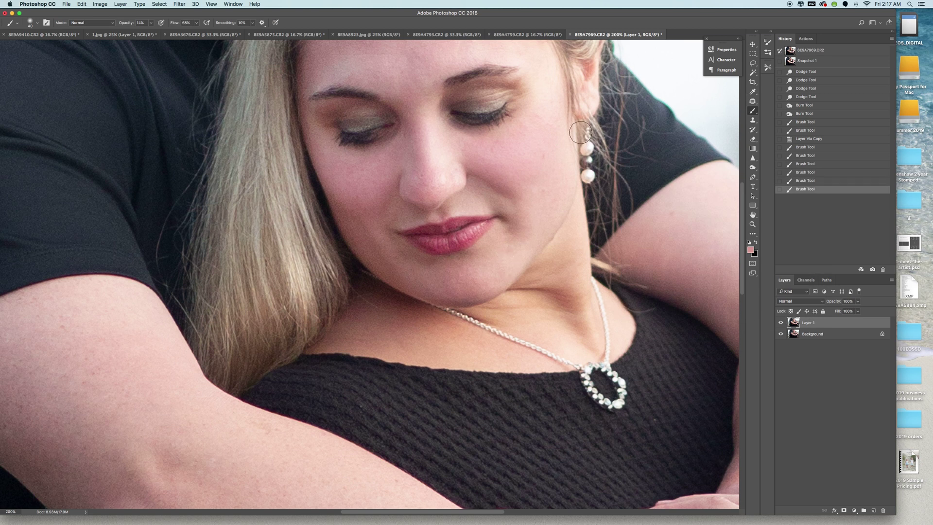
# Switch to the Burn tool, shrink its brush to a very small tip and set the range to Shadows.
pyautogui.click(753, 168)
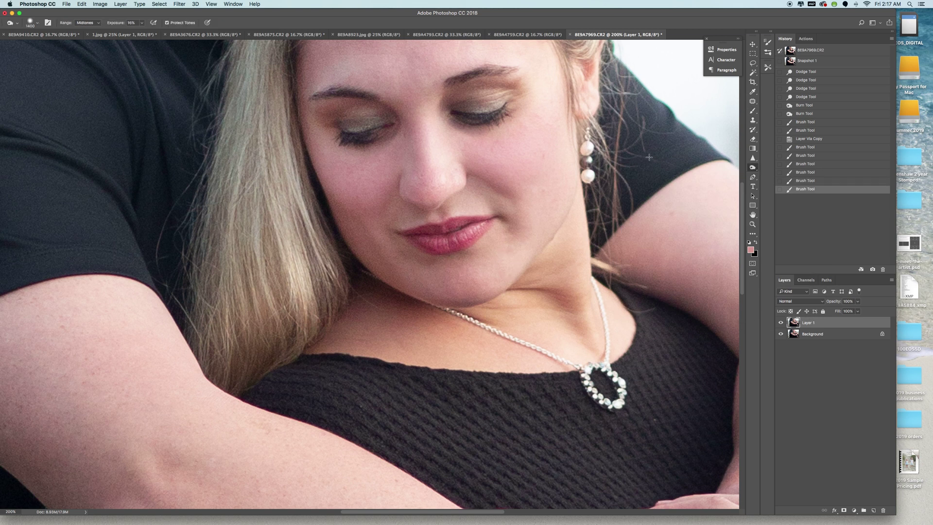
pyautogui.press('[')
pyautogui.press('[')
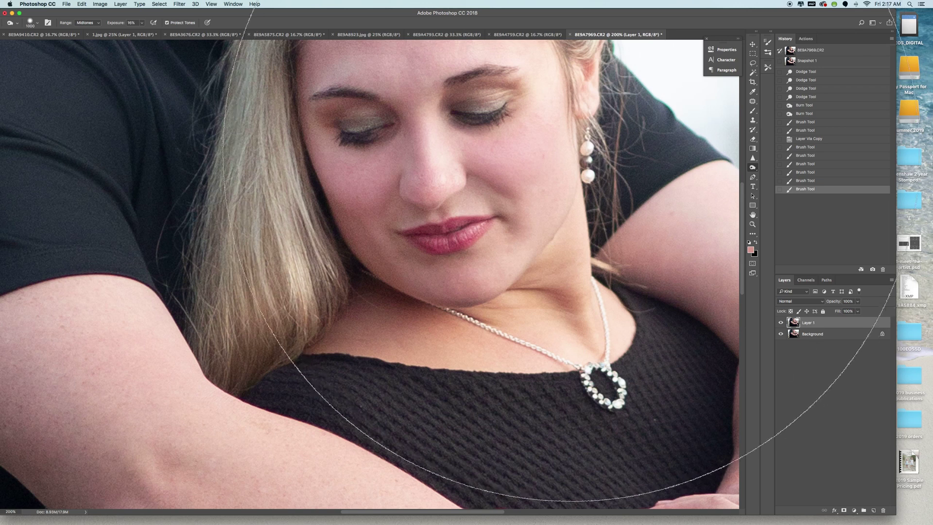
pyautogui.press('[')
pyautogui.press('[')
pyautogui.press('[')
pyautogui.press('[')
pyautogui.press('[')
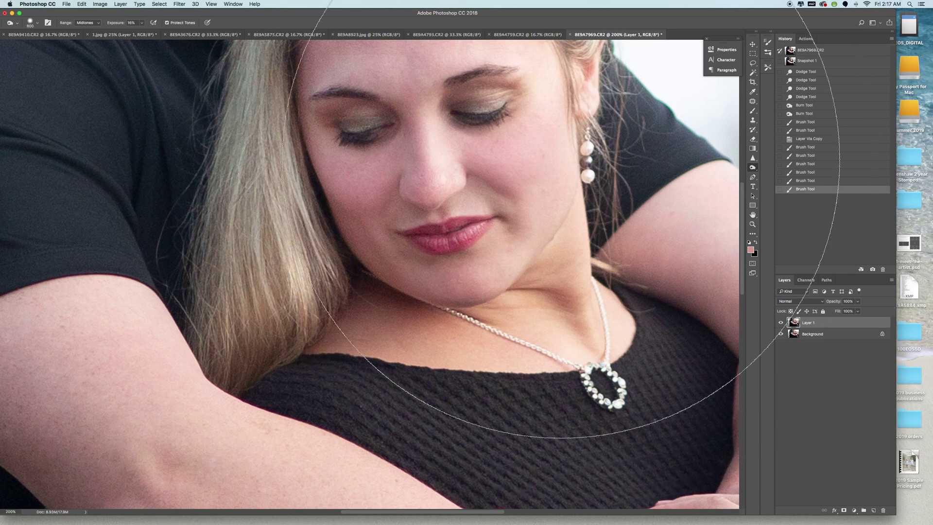
pyautogui.press('[')
pyautogui.press('[')
pyautogui.press('[')
pyautogui.press('[')
pyautogui.press('[')
pyautogui.press('[')
pyautogui.press('[')
pyautogui.press('[')
pyautogui.press('[')
pyautogui.press('[')
pyautogui.press('[')
pyautogui.press('[')
pyautogui.press('[')
pyautogui.press('[')
pyautogui.press('[')
pyautogui.press('[')
pyautogui.press('[')
pyautogui.press('[')
pyautogui.press('[')
pyautogui.press('[')
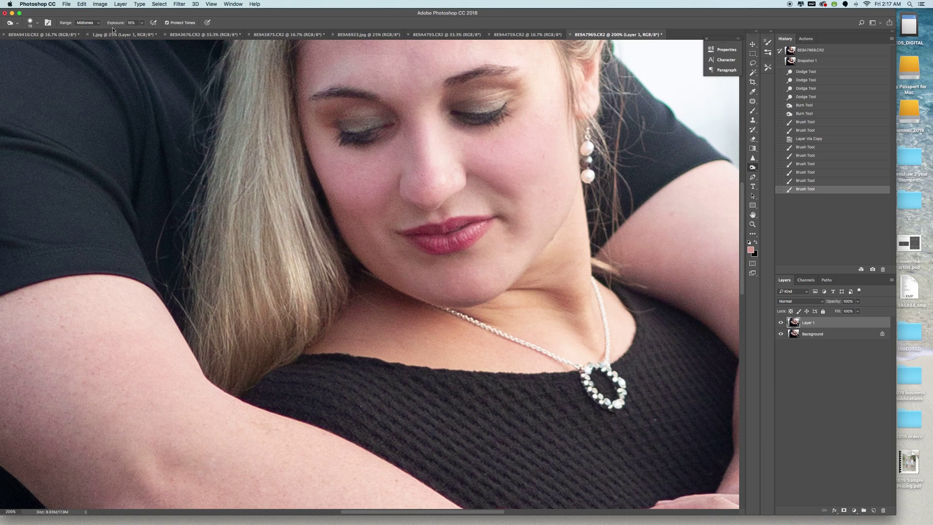
pyautogui.click(99, 22)
pyautogui.click(86, 16)
# Burn along the lash lines of both eyes to darken them.
pyautogui.moveTo(343, 131); pyautogui.dragTo(381, 126)
pyautogui.moveTo(508, 109)
pyautogui.mouseDown()
pyautogui.moveTo(484, 116)
pyautogui.moveTo(496, 120)
pyautogui.mouseUp()
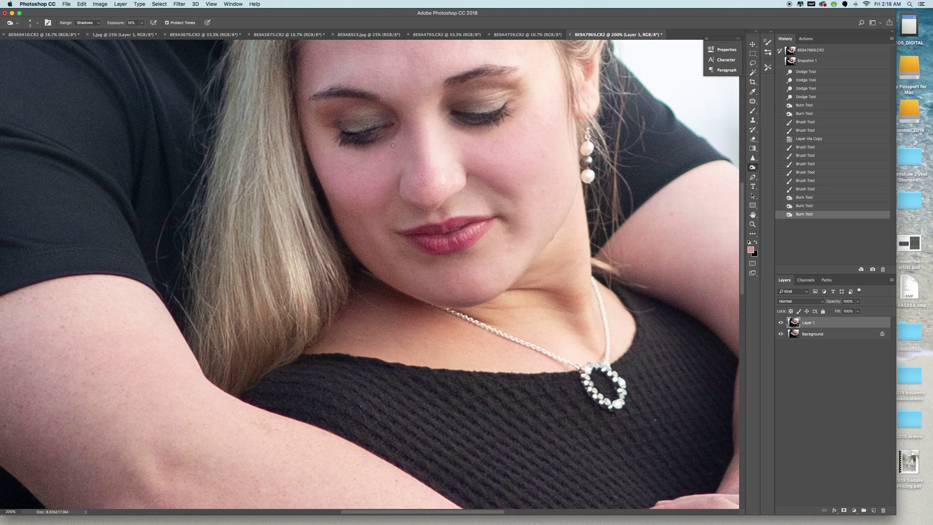
pyautogui.moveTo(343, 136); pyautogui.dragTo(390, 132)
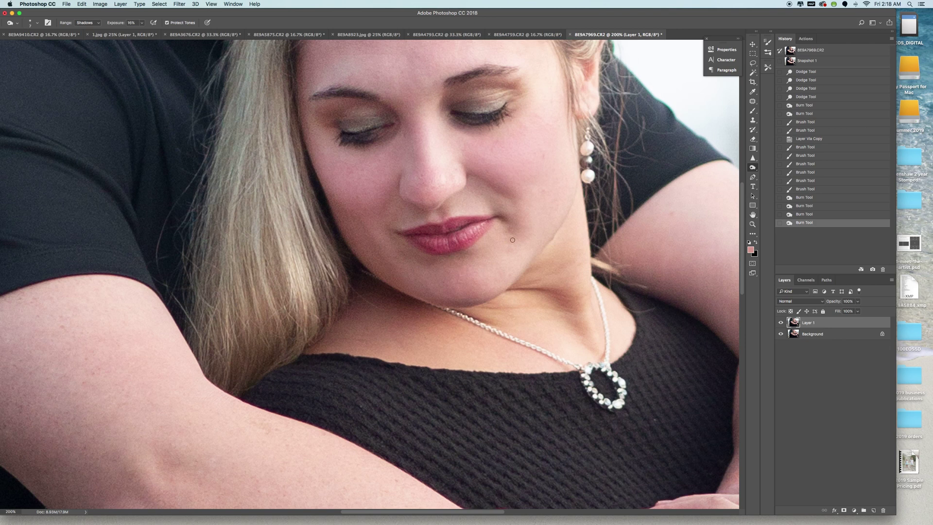
# Take a history snapshot of the retouched photo, compare it with the original opened image and return to the new snapshot.
pyautogui.click(754, 225)
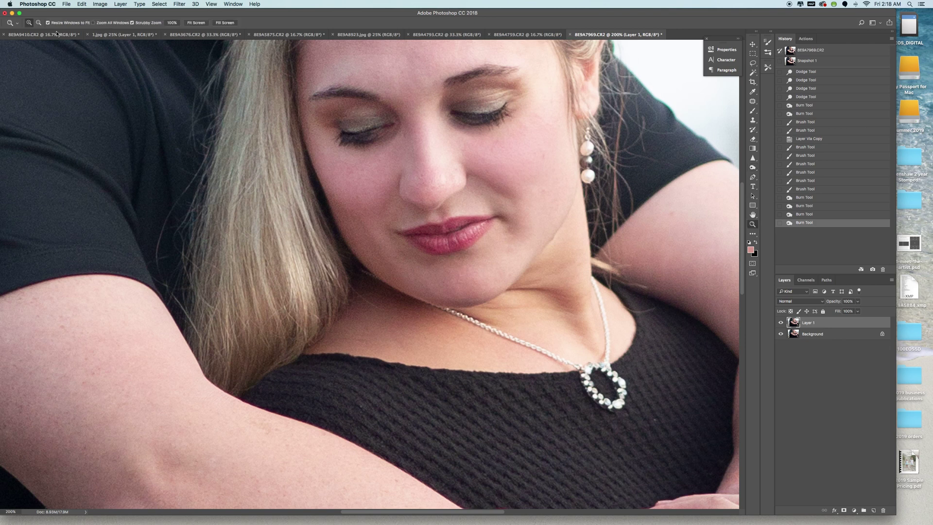
pyautogui.keyDown('alt'); pyautogui.click(407, 154); pyautogui.keyUp('alt')
pyautogui.keyDown('alt'); pyautogui.click(416, 158); pyautogui.keyUp('alt')
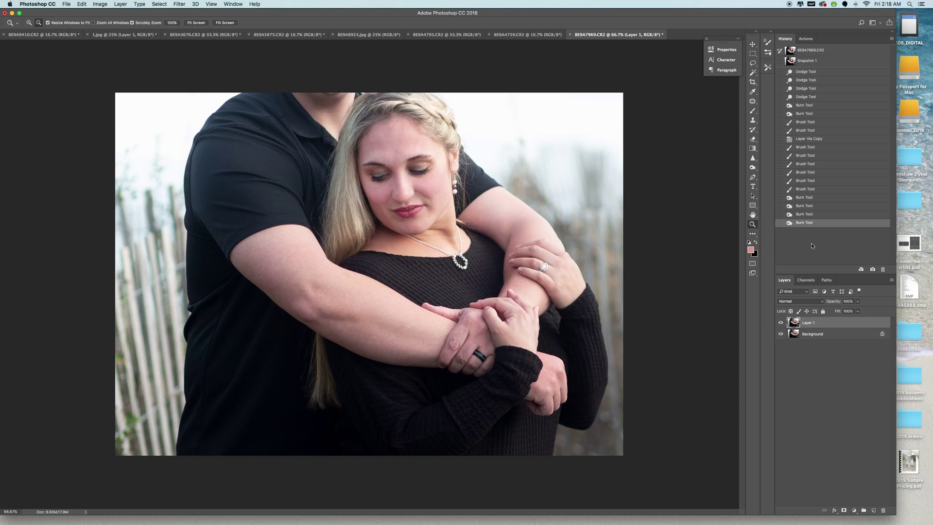
pyautogui.click(873, 269)
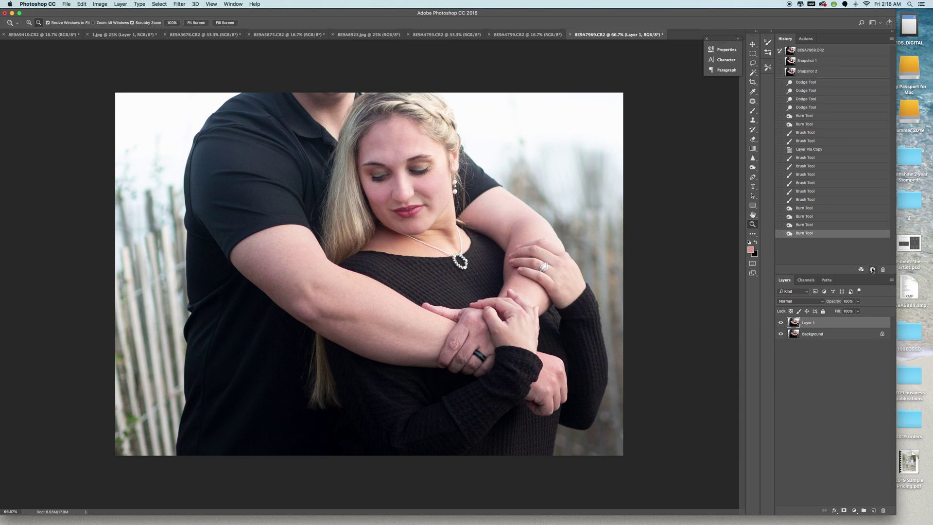
pyautogui.click(806, 52)
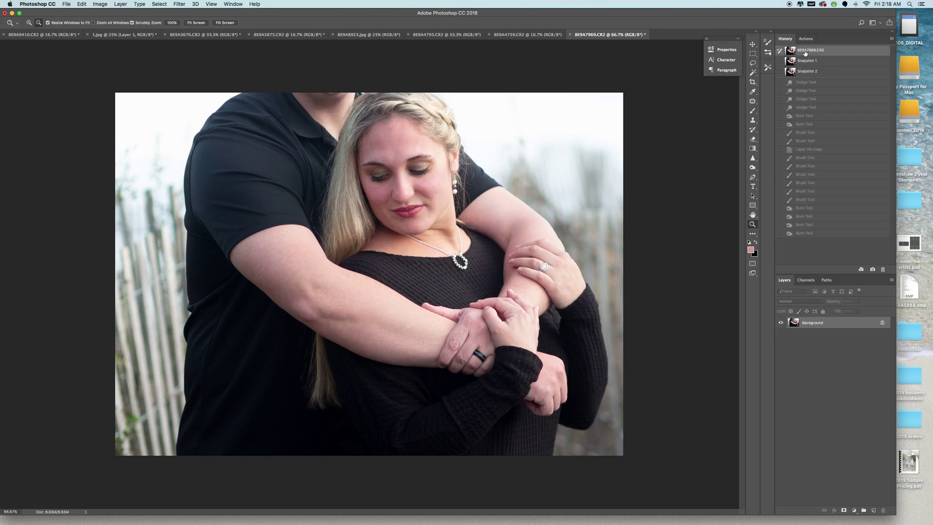
pyautogui.click(808, 73)
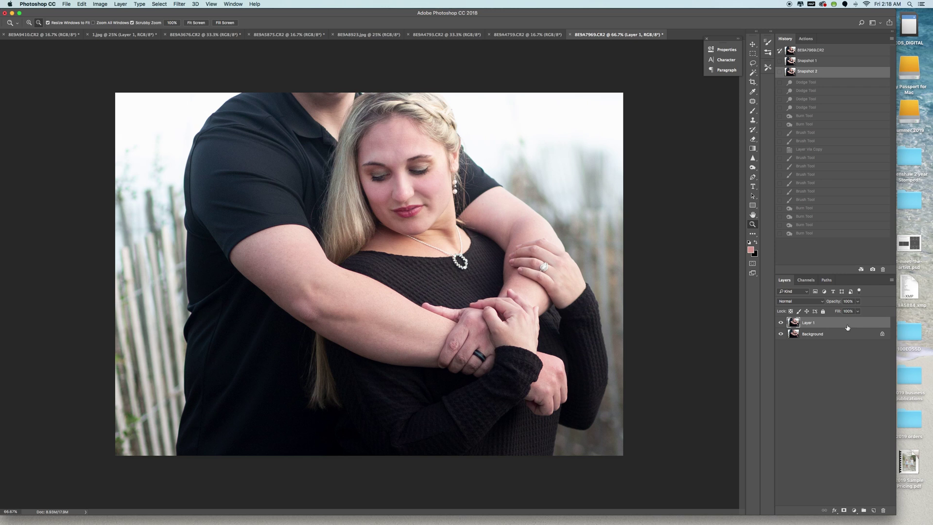
# Add a Brightness/Contrast adjustment layer with brightness 6 and contrast 3, and flatten the image.
pyautogui.click(854, 511)
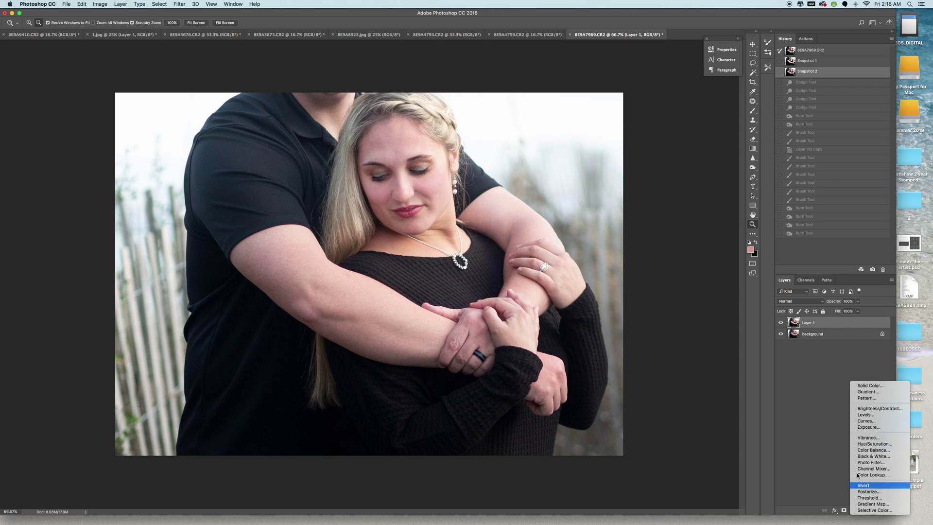
pyautogui.click(865, 408)
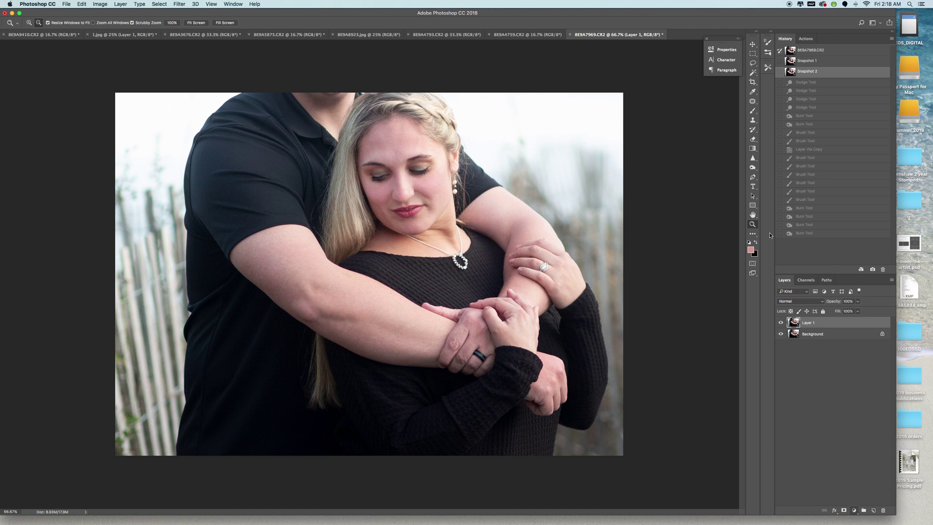
pyautogui.moveTo(659, 88); pyautogui.dragTo(660, 103)
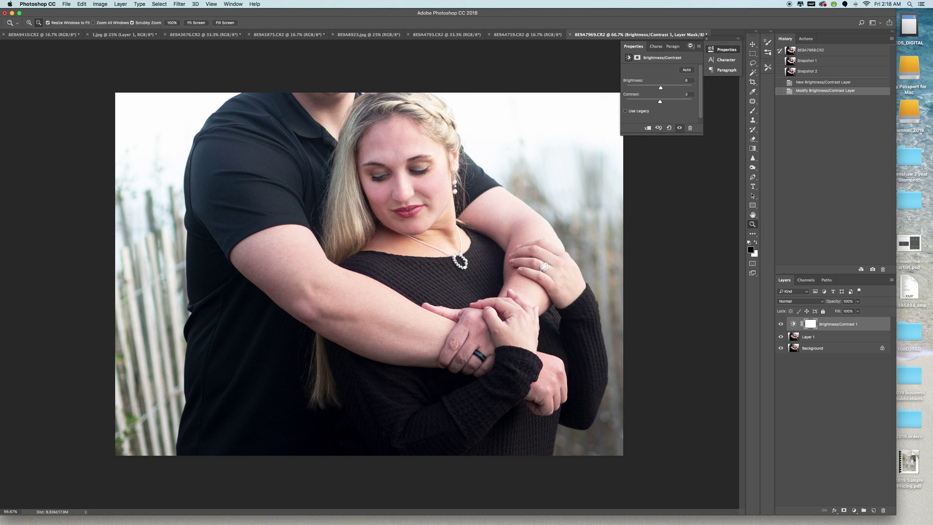
pyautogui.click(690, 46)
pyautogui.click(120, 4)
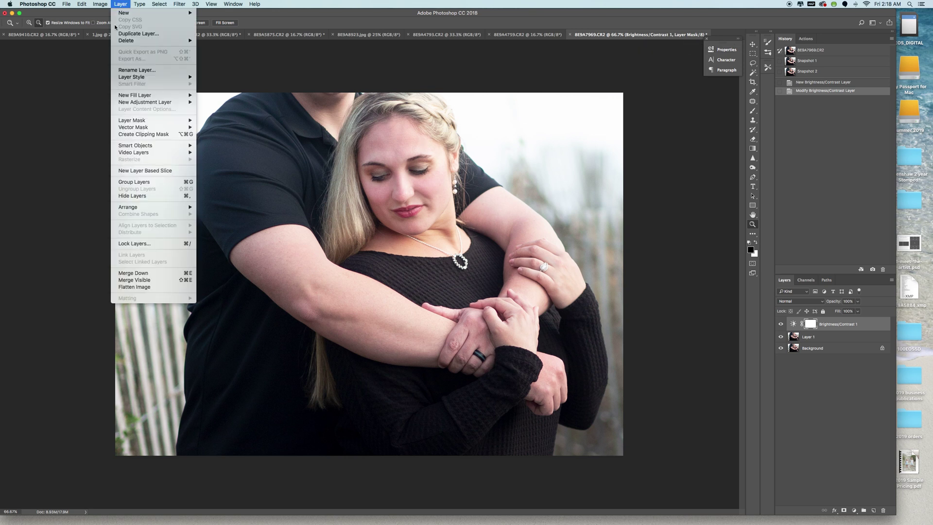
pyautogui.click(127, 287)
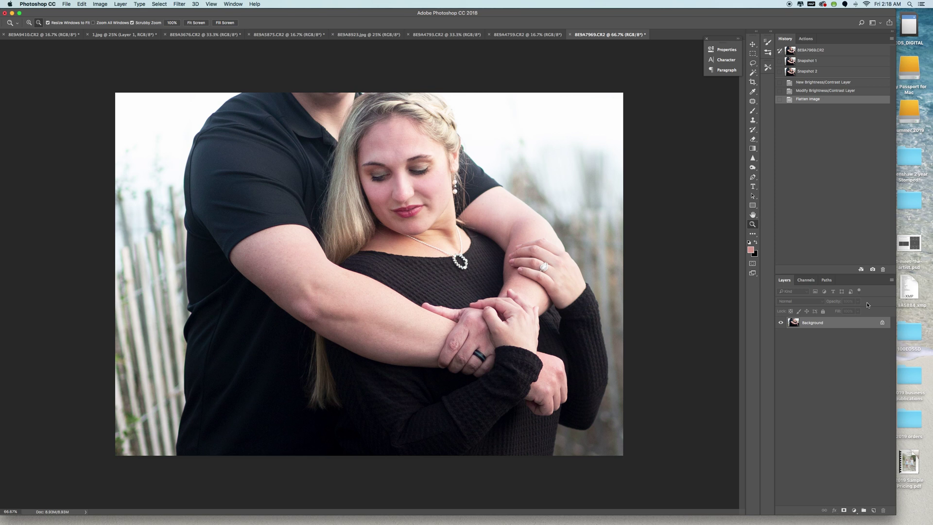
# Record the flattened image as a history snapshot and check it against the original opened state.
pyautogui.click(872, 269)
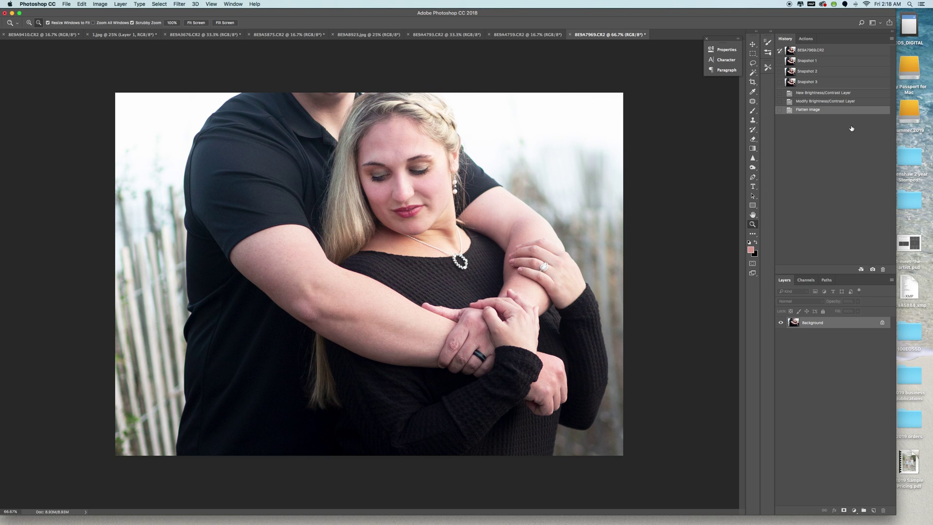
pyautogui.click(805, 50)
pyautogui.click(810, 84)
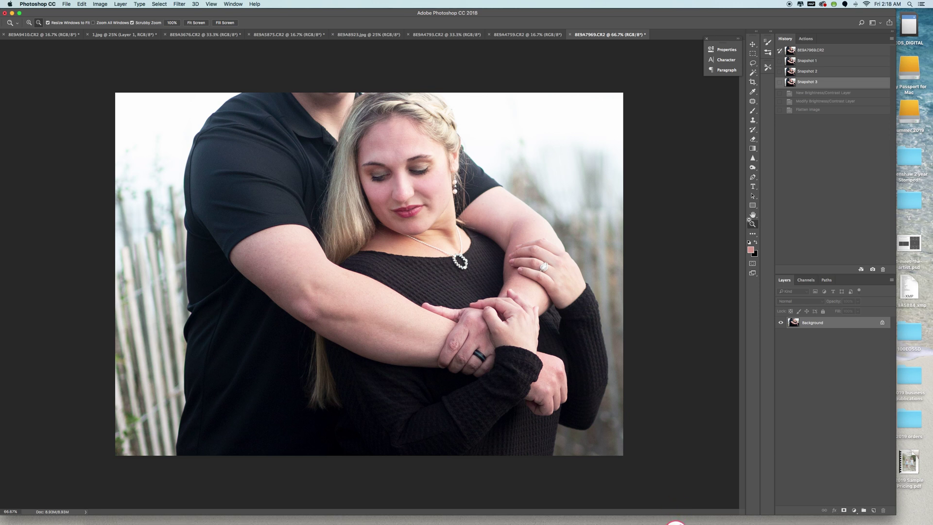
# Sample a pink from the woman's lower lip and brush it softly over both lips to even their color.
pyautogui.click(28, 23)
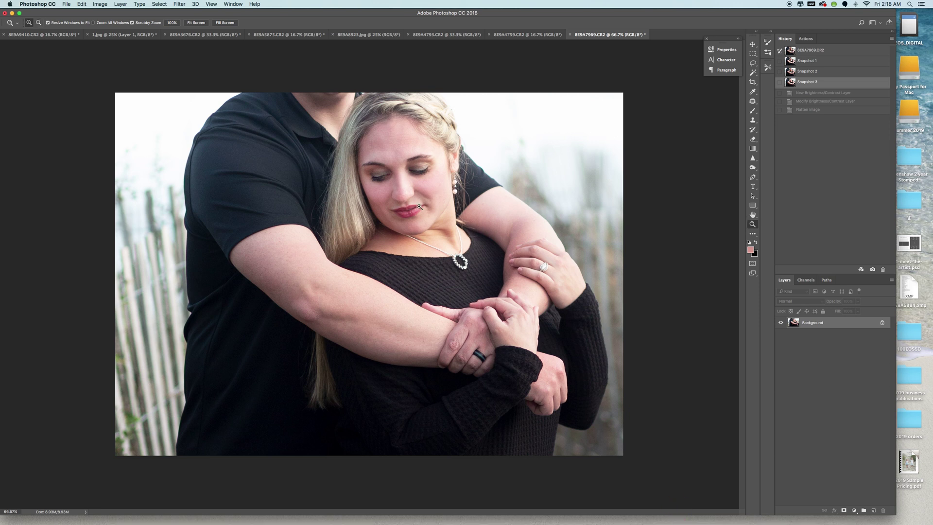
pyautogui.click(414, 221)
pyautogui.click(401, 208)
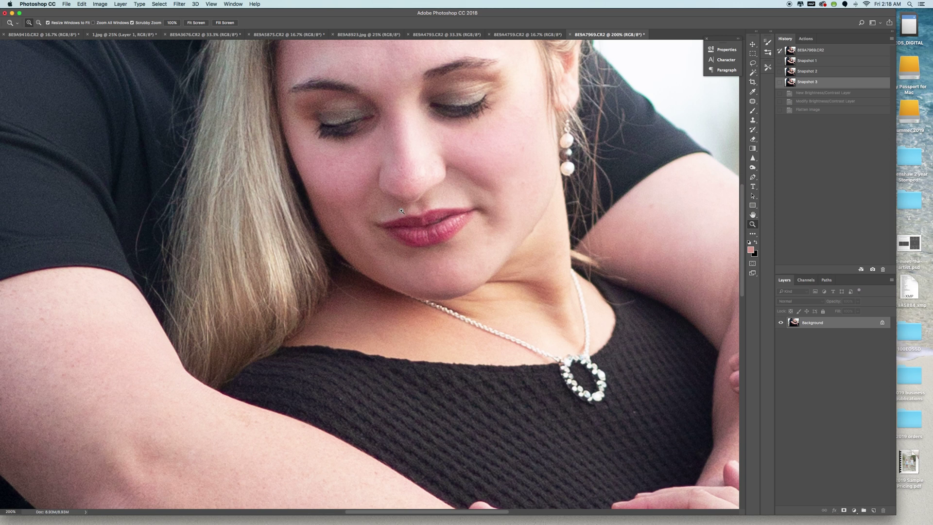
pyautogui.click(391, 222)
pyautogui.click(470, 190)
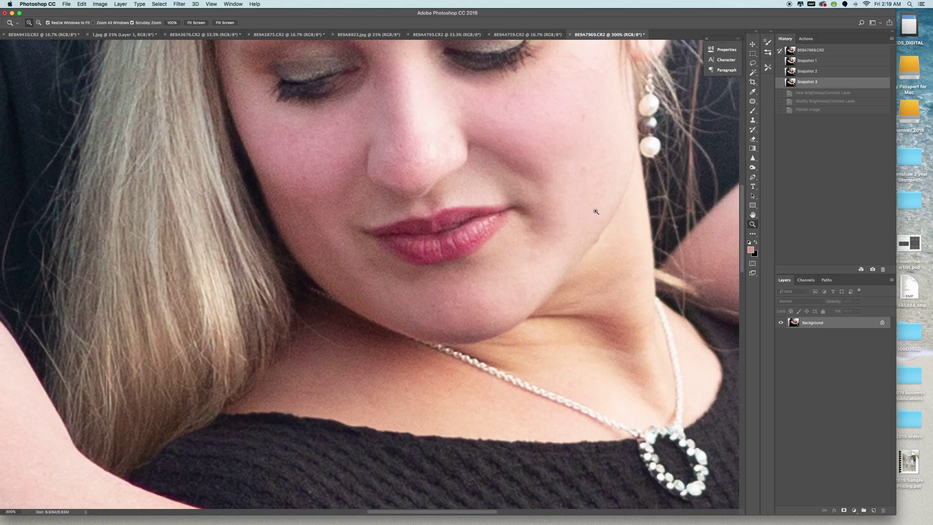
pyautogui.click(751, 250)
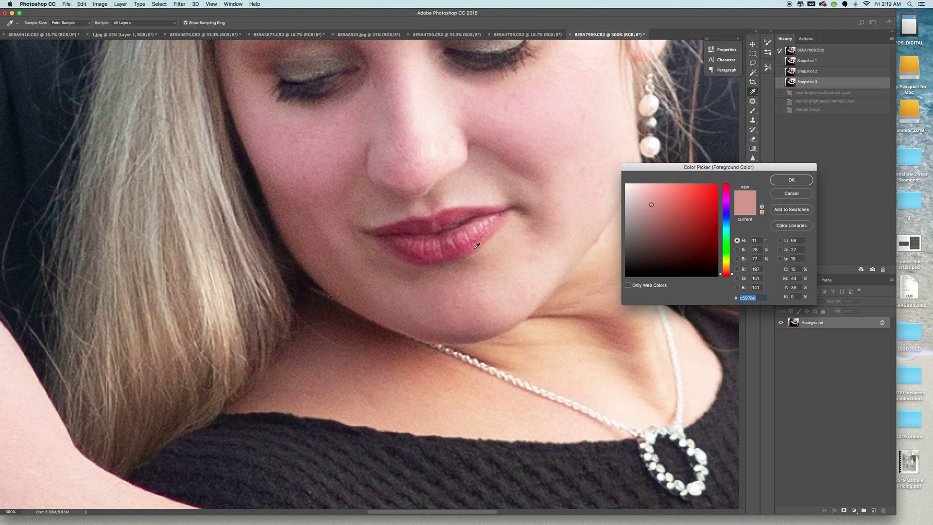
pyautogui.click(462, 249)
pyautogui.press('Return')
pyautogui.press('b')
pyautogui.press('[')
pyautogui.press('[')
pyautogui.moveTo(463, 239)
pyautogui.mouseDown()
pyautogui.moveTo(437, 241)
pyautogui.moveTo(442, 258)
pyautogui.moveTo(396, 241)
pyautogui.moveTo(422, 262)
pyautogui.moveTo(464, 237)
pyautogui.moveTo(428, 221)
pyautogui.moveTo(446, 225)
pyautogui.mouseUp()
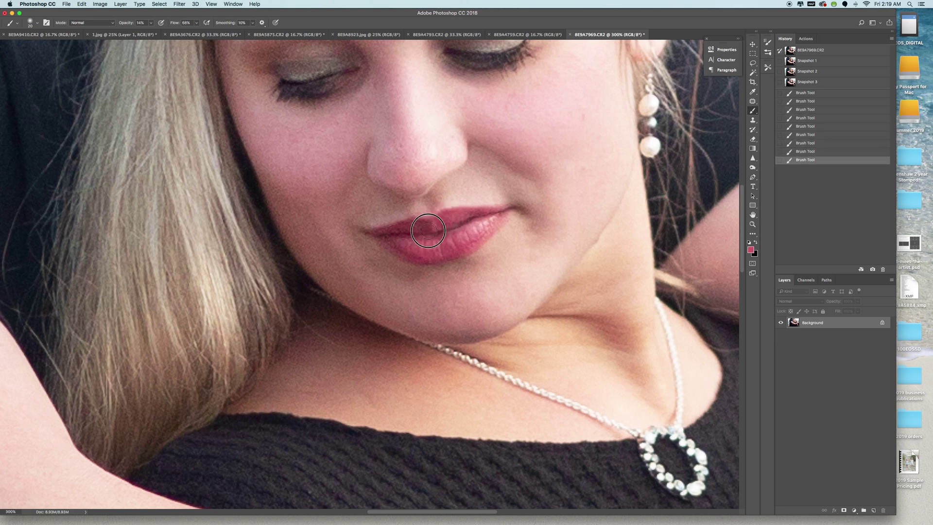
pyautogui.click(401, 231)
# Resample a pink from the woman's lower lip and paint it along the lip's lower edge.
pyautogui.click(751, 249)
pyautogui.click(475, 244)
pyautogui.click(786, 181)
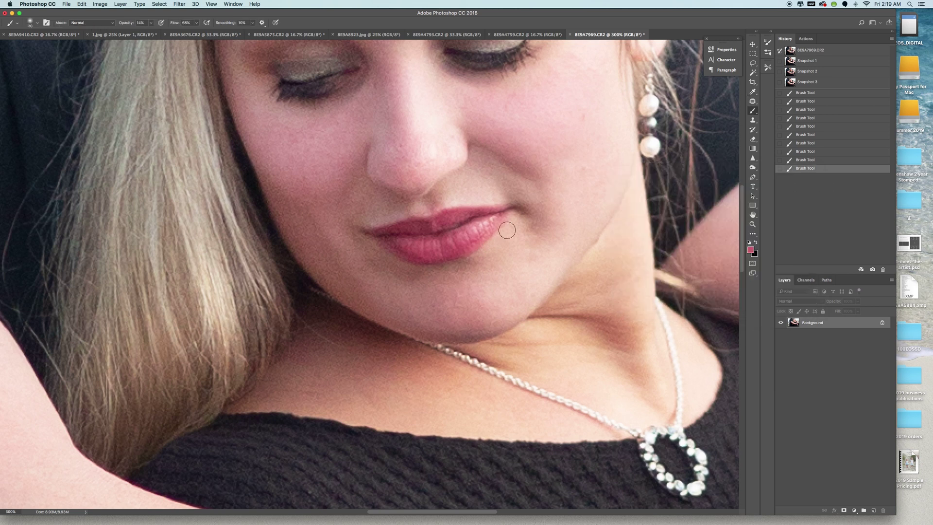
pyautogui.moveTo(475, 240); pyautogui.dragTo(462, 244)
pyautogui.click(449, 254)
pyautogui.moveTo(410, 258); pyautogui.dragTo(423, 257)
pyautogui.click(426, 259)
# Sample a darker red from the woman's upper lip and paint along the line between her lips with a small brush.
pyautogui.click(750, 251)
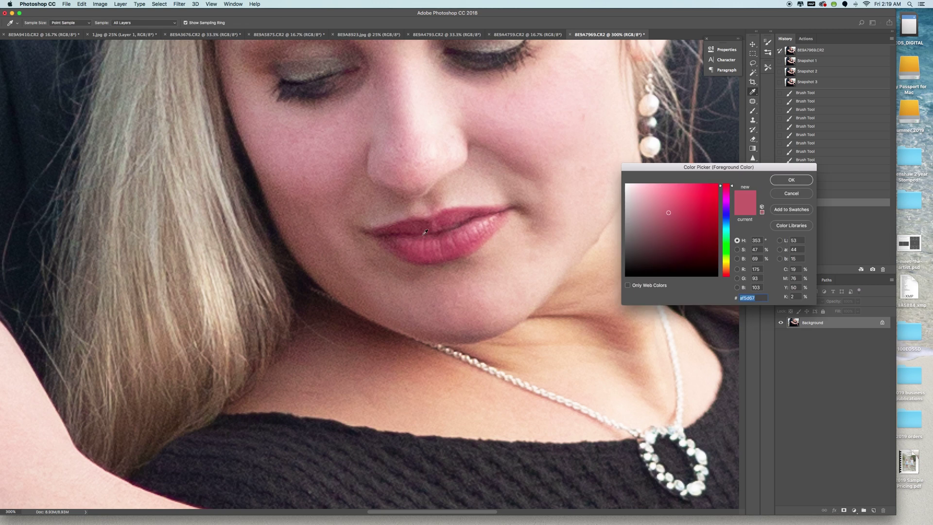
pyautogui.click(412, 230)
pyautogui.click(792, 181)
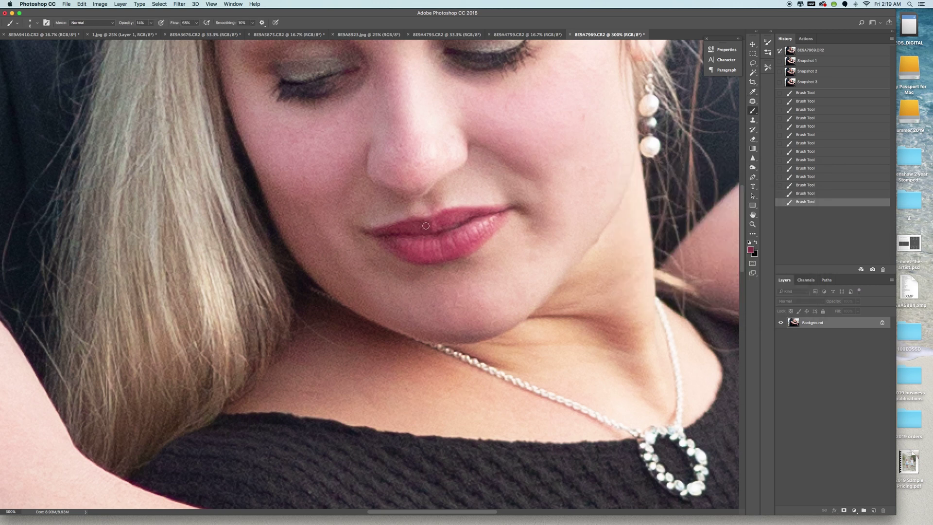
pyautogui.moveTo(425, 225)
pyautogui.mouseDown()
pyautogui.moveTo(403, 228)
pyautogui.moveTo(465, 217)
pyautogui.mouseUp()
pyautogui.click(464, 218)
pyautogui.click(465, 218)
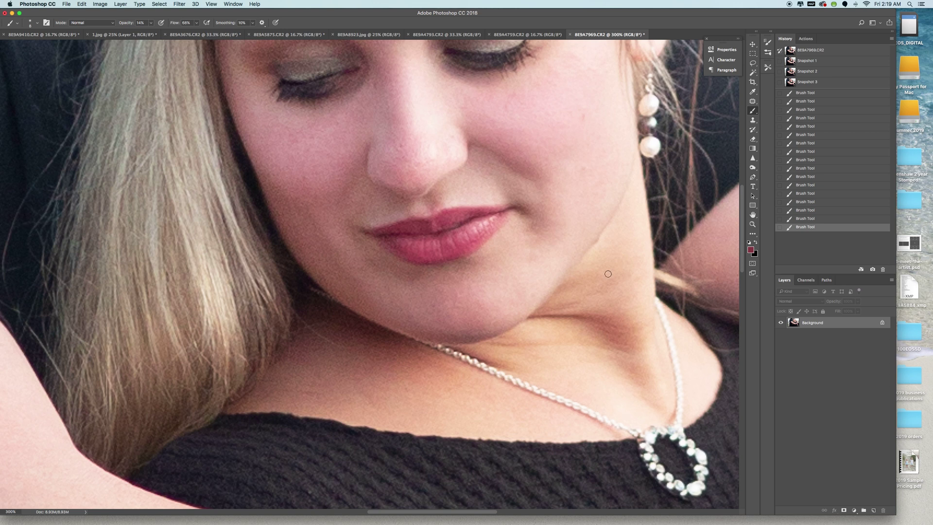
# Take a history snapshot of the lip retouch, compare it with the original opened image and return to the new snapshot.
pyautogui.click(752, 224)
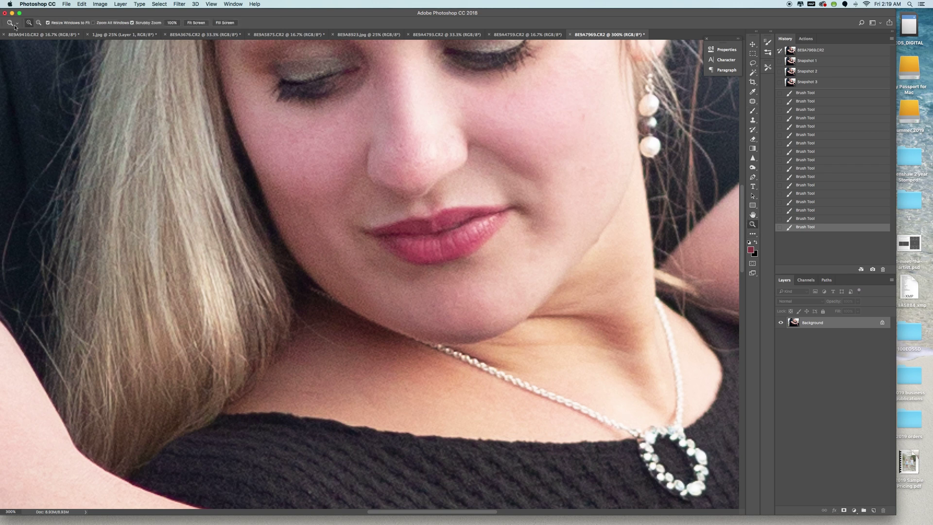
pyautogui.click(39, 22)
pyautogui.click(303, 137)
pyautogui.click(303, 136)
pyautogui.click(303, 137)
pyautogui.click(304, 136)
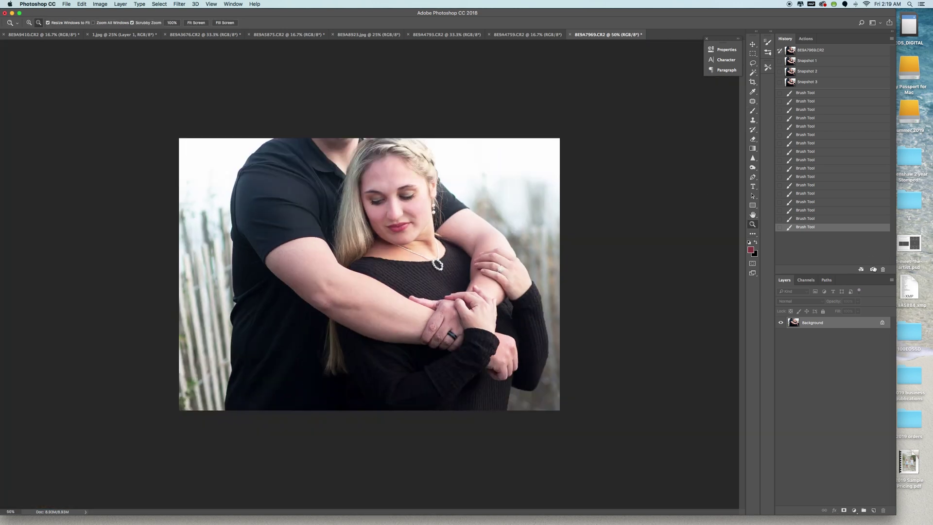
pyautogui.click(872, 269)
pyautogui.click(798, 51)
pyautogui.click(799, 93)
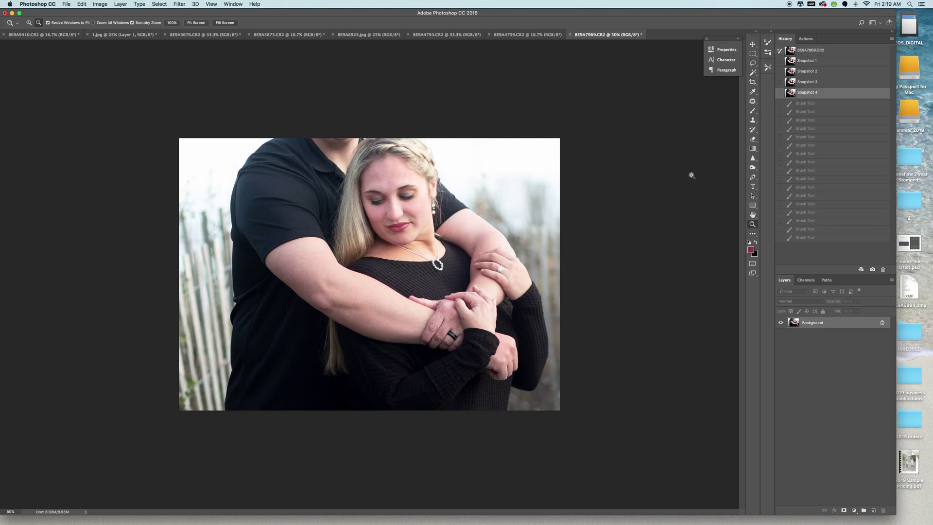
# Close the couple portrait without saving and switch to the family-of-four photo 8E9A4793.CR2.
pyautogui.click(570, 35)
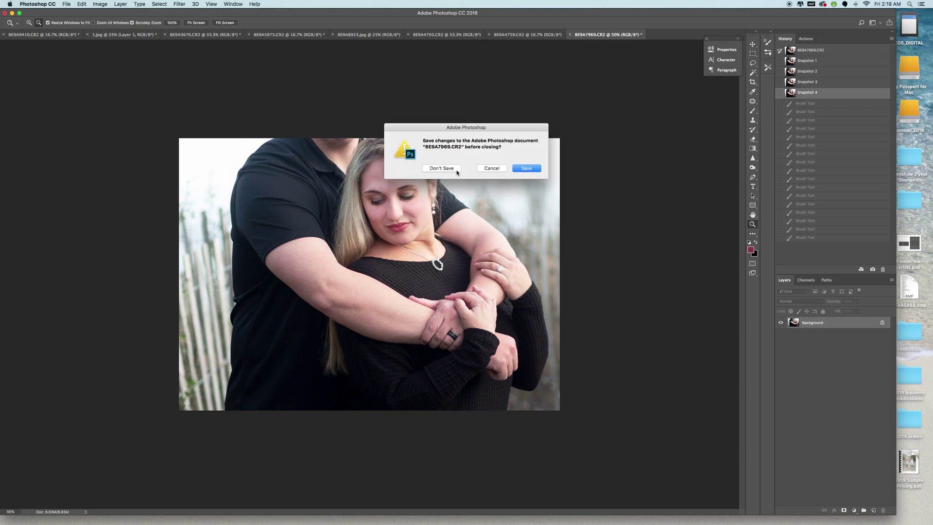
pyautogui.click(448, 170)
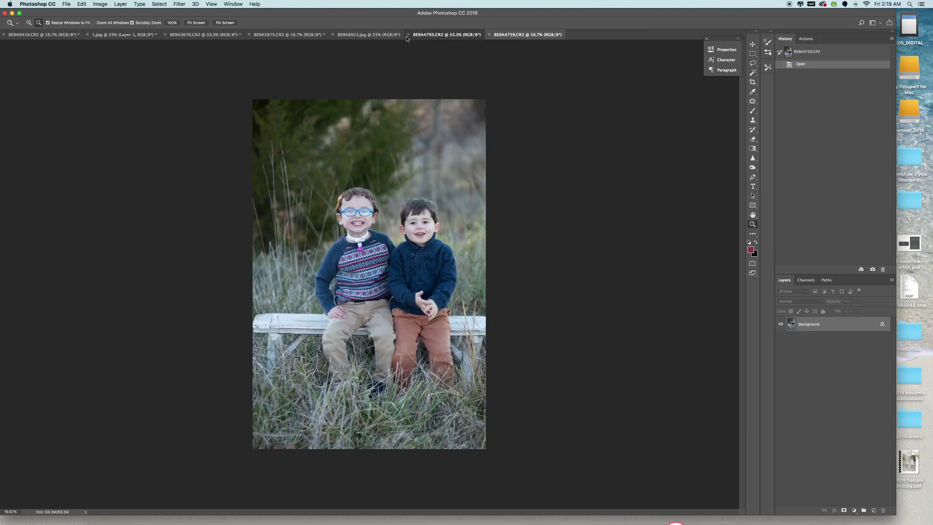
pyautogui.click(425, 35)
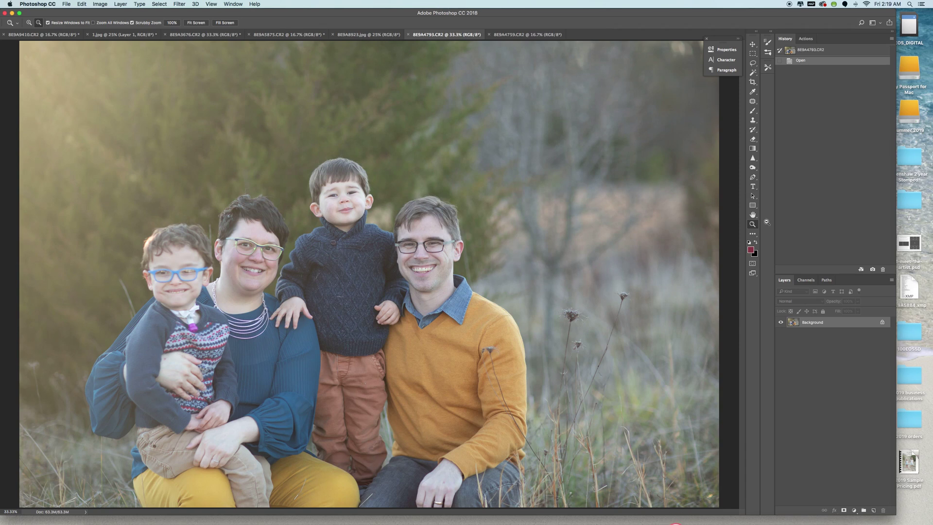
pyautogui.click(39, 23)
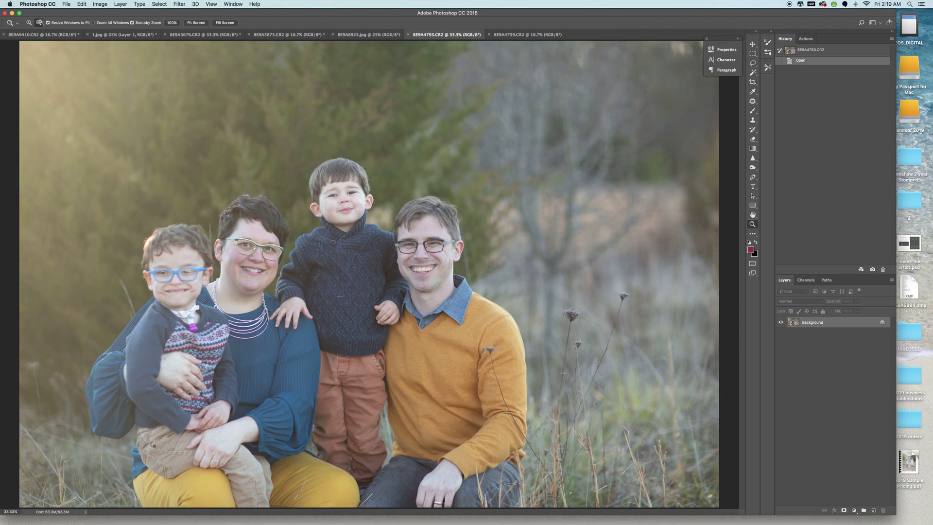
pyautogui.click(261, 280)
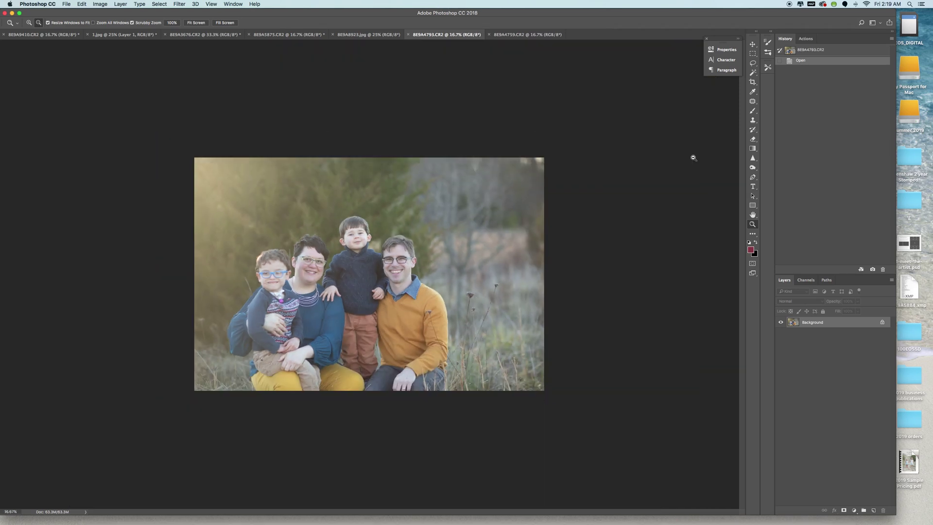
# Crop the family photo more tightly around the four people at the 5:7 ratio.
pyautogui.click(753, 81)
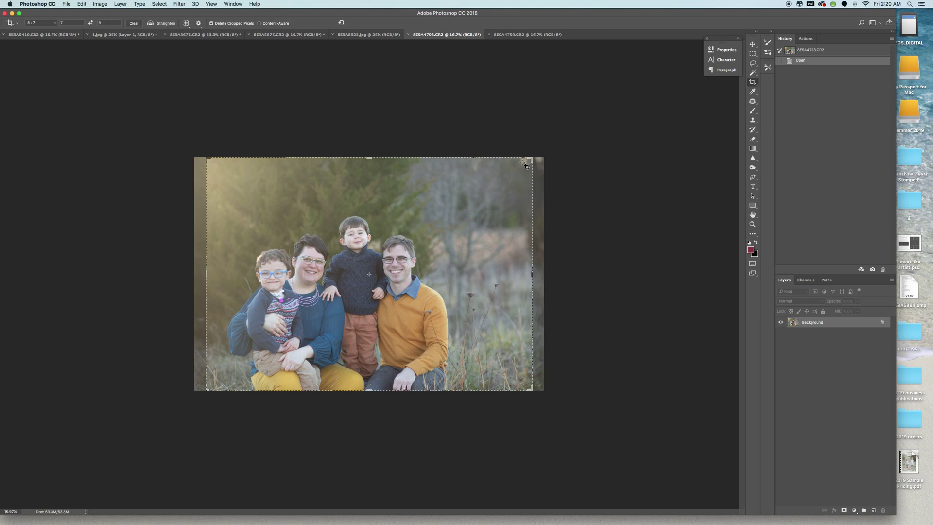
pyautogui.moveTo(529, 161); pyautogui.dragTo(501, 179)
pyautogui.doubleClick(439, 236)
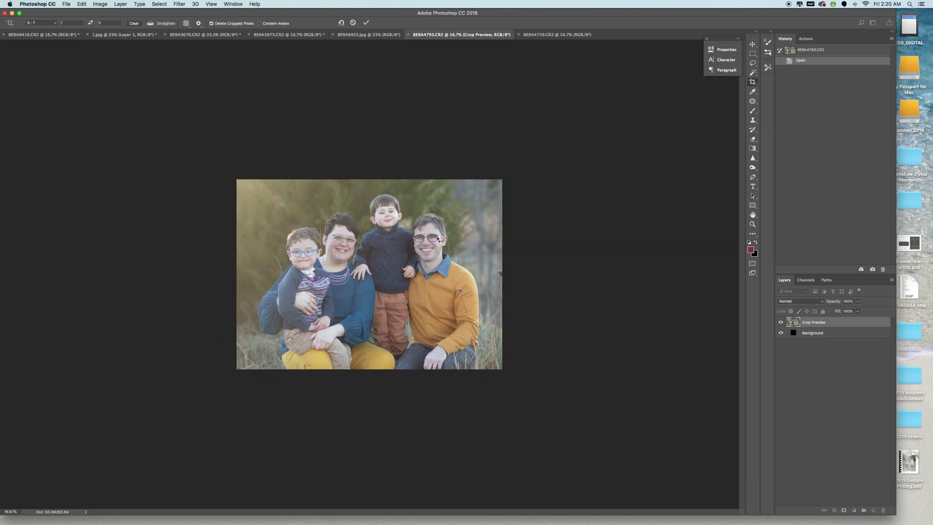
# Add a Levels adjustment layer that deepens the shadows and slightly lightens the midtones, and record a history snapshot.
pyautogui.click(753, 224)
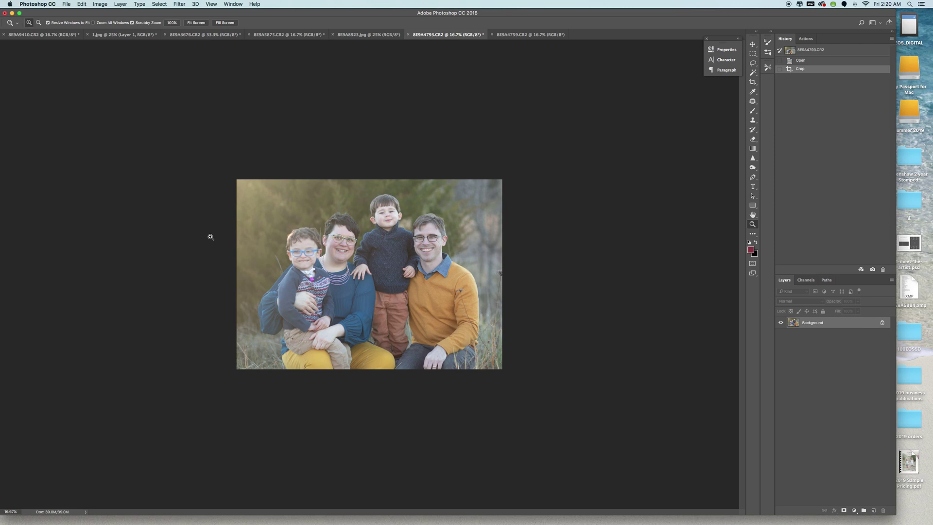
pyautogui.click(294, 244)
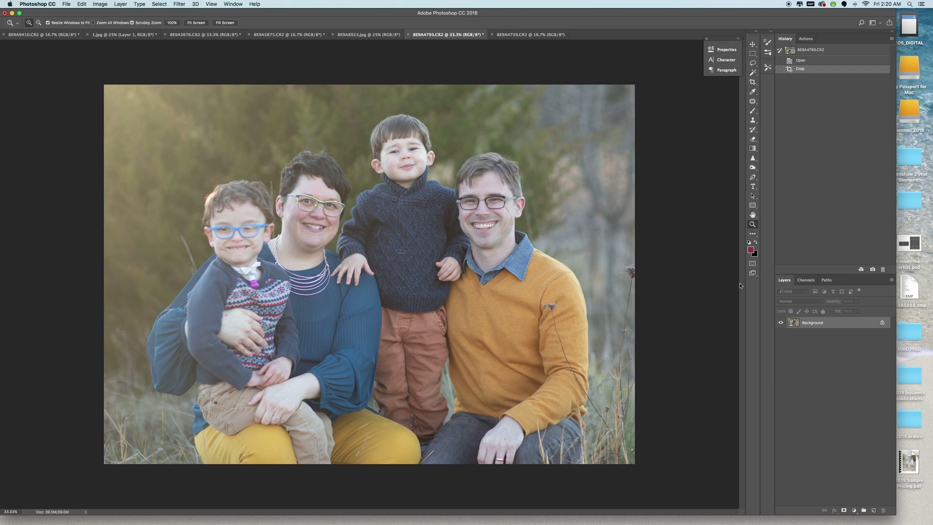
pyautogui.click(855, 510)
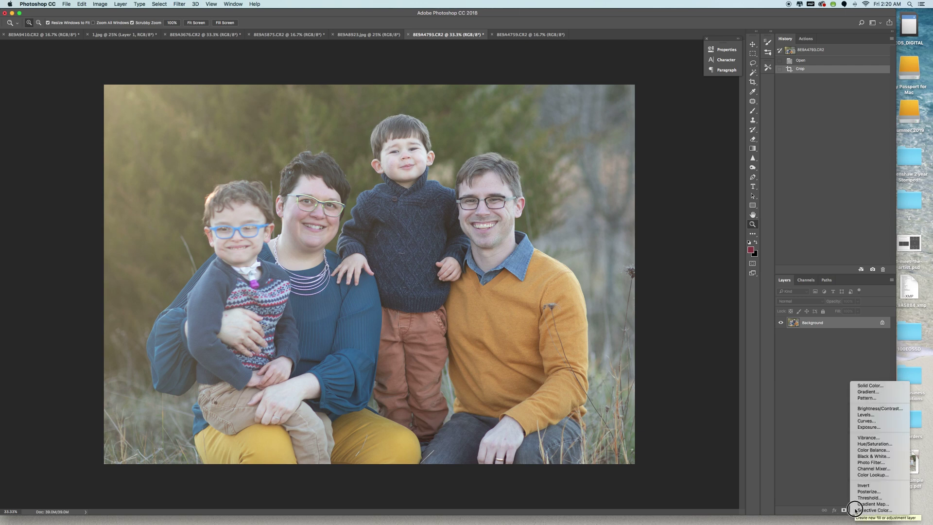
pyautogui.click(865, 416)
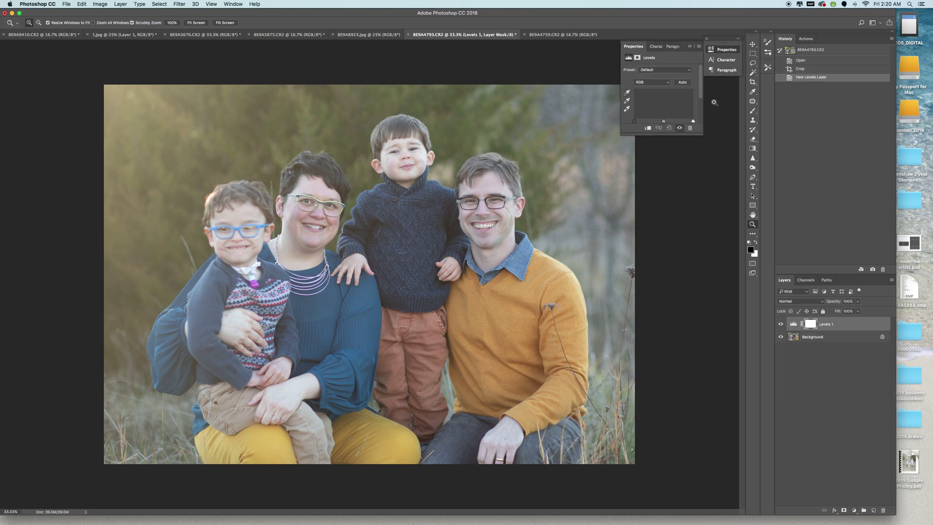
pyautogui.moveTo(634, 123); pyautogui.dragTo(641, 123)
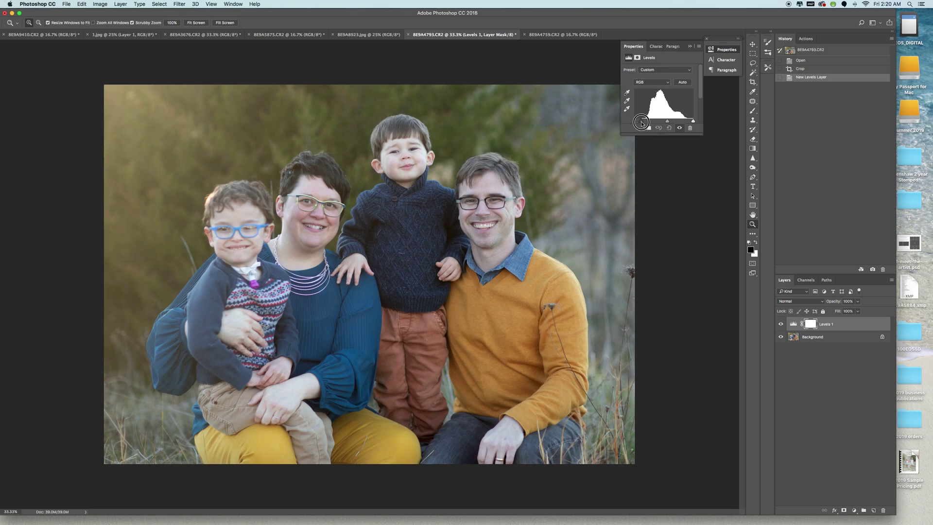
pyautogui.moveTo(642, 123); pyautogui.dragTo(643, 123)
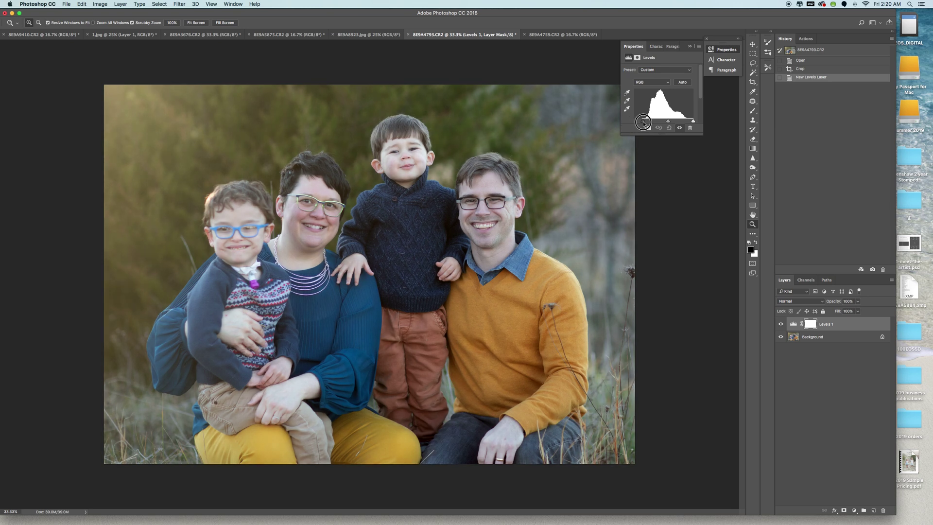
pyautogui.moveTo(643, 123); pyautogui.dragTo(665, 123)
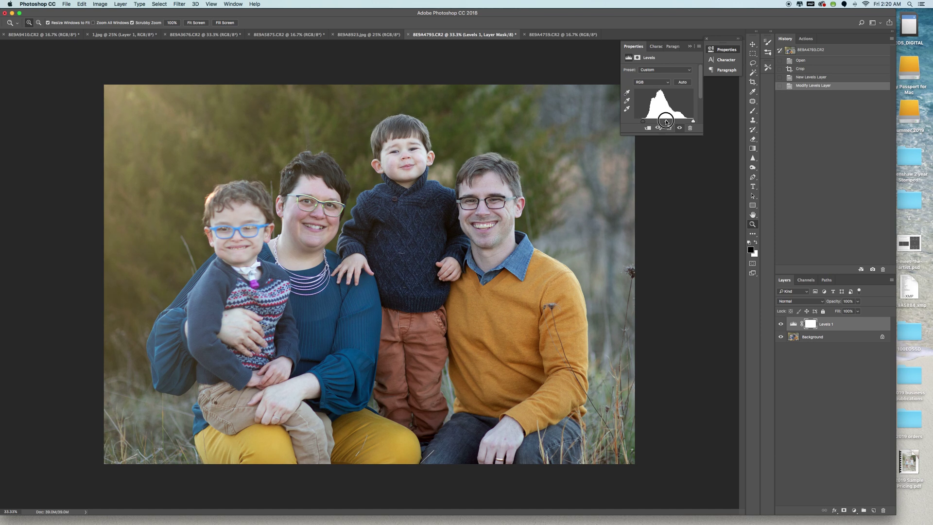
pyautogui.click(689, 46)
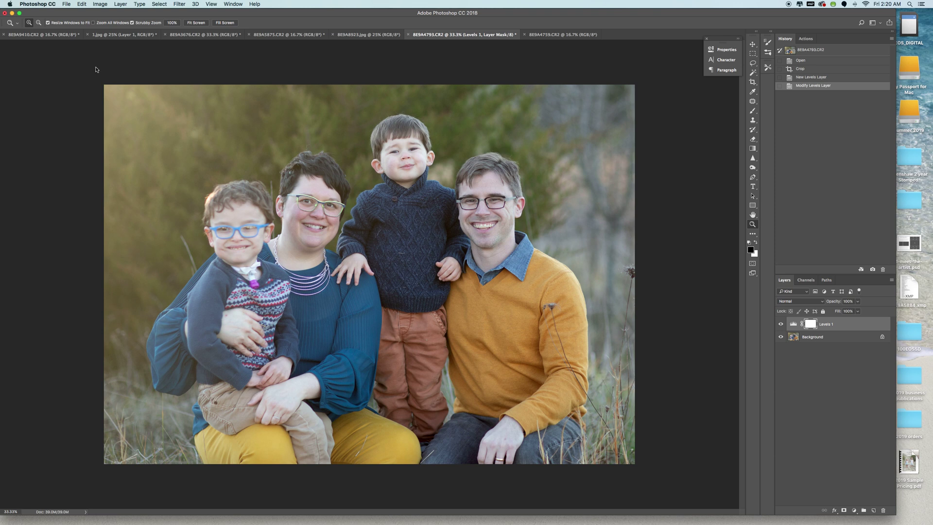
pyautogui.click(873, 270)
# Try to darken the seated boy's sweater sleeve with a much larger Burn brush, and flatten the image.
pyautogui.click(751, 168)
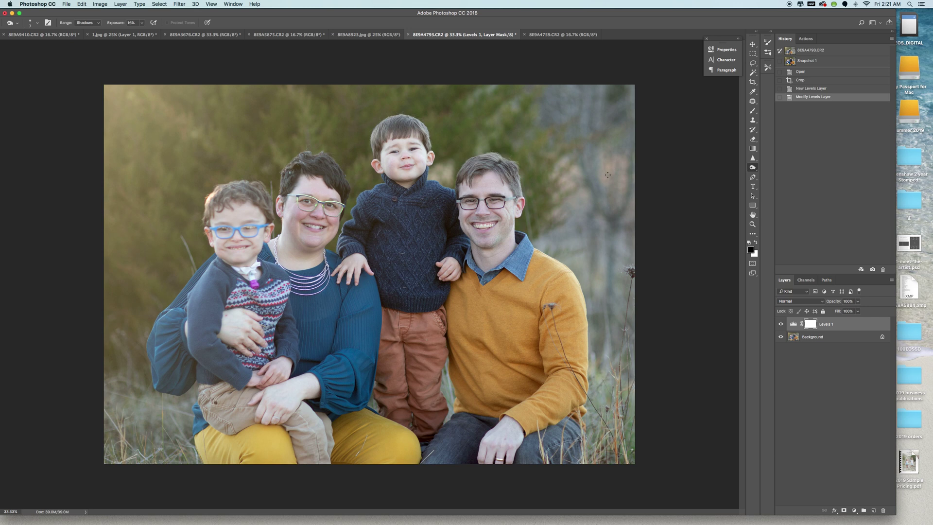
pyautogui.press(']')
pyautogui.press(']')
pyautogui.press(']')
pyautogui.press(']')
pyautogui.press(']')
pyautogui.press(']')
pyautogui.press(']')
pyautogui.press(']')
pyautogui.press(']')
pyautogui.press(']')
pyautogui.moveTo(204, 283)
pyautogui.mouseDown()
pyautogui.moveTo(165, 313)
pyautogui.moveTo(209, 322)
pyautogui.moveTo(226, 295)
pyautogui.moveTo(216, 329)
pyautogui.moveTo(213, 318)
pyautogui.mouseUp()
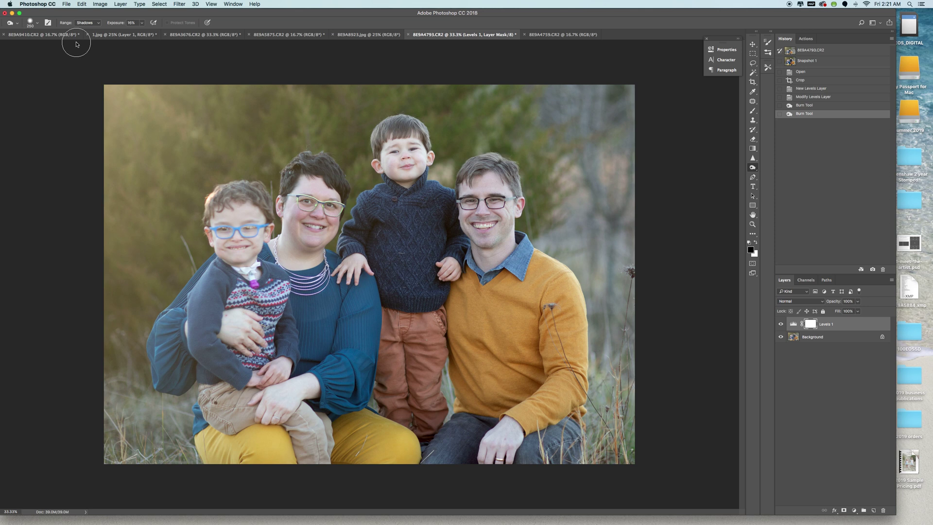
pyautogui.click(118, 5)
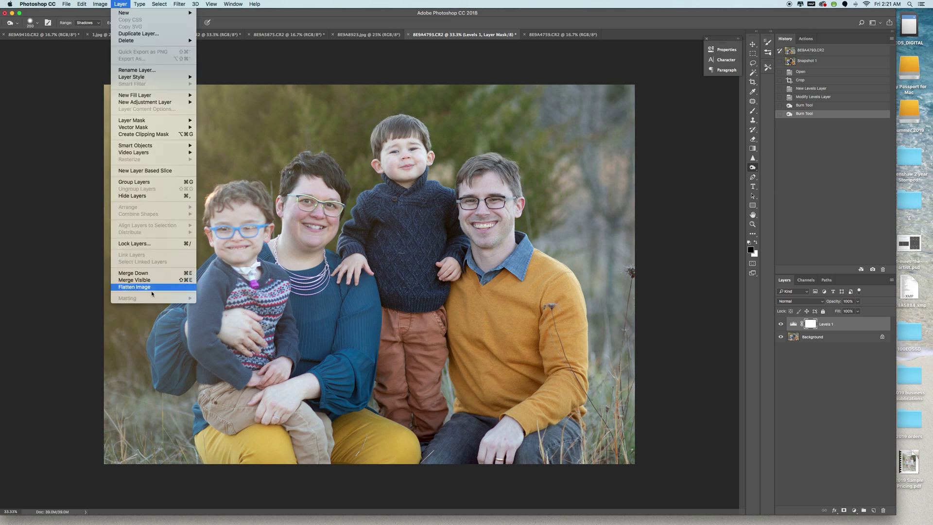
pyautogui.click(148, 287)
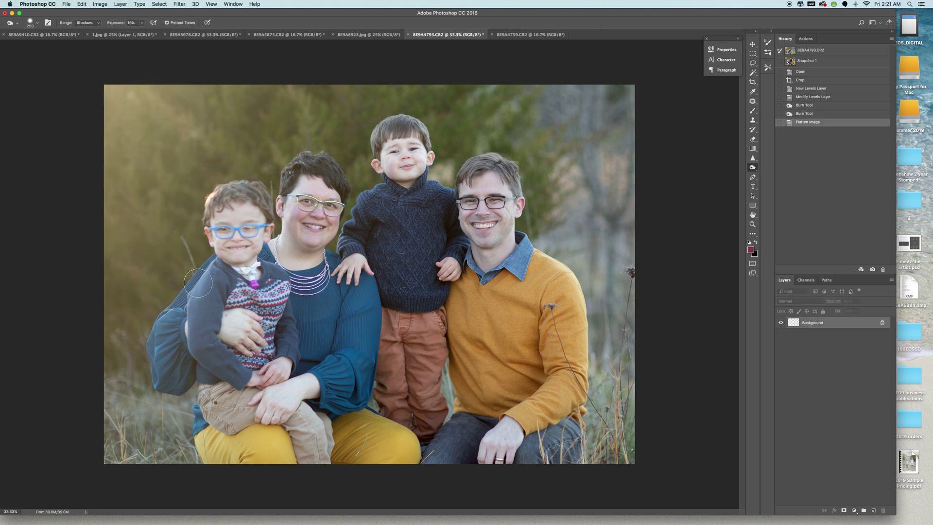
# Burn the shadows of the seated boy's navy sweater and the woman's blue sleeve beside him.
pyautogui.moveTo(207, 286)
pyautogui.mouseDown()
pyautogui.moveTo(197, 330)
pyautogui.moveTo(226, 302)
pyautogui.moveTo(227, 284)
pyautogui.moveTo(187, 330)
pyautogui.moveTo(197, 357)
pyautogui.moveTo(221, 365)
pyautogui.moveTo(221, 350)
pyautogui.moveTo(277, 340)
pyautogui.moveTo(277, 284)
pyautogui.moveTo(194, 294)
pyautogui.moveTo(168, 350)
pyautogui.moveTo(161, 334)
pyautogui.moveTo(182, 384)
pyautogui.moveTo(189, 359)
pyautogui.moveTo(169, 387)
pyautogui.moveTo(211, 373)
pyautogui.moveTo(187, 370)
pyautogui.mouseUp()
pyautogui.moveTo(177, 329)
pyautogui.mouseDown()
pyautogui.moveTo(159, 332)
pyautogui.moveTo(170, 311)
pyautogui.mouseUp()
pyautogui.moveTo(207, 267); pyautogui.dragTo(206, 267)
pyautogui.moveTo(213, 270); pyautogui.dragTo(270, 261)
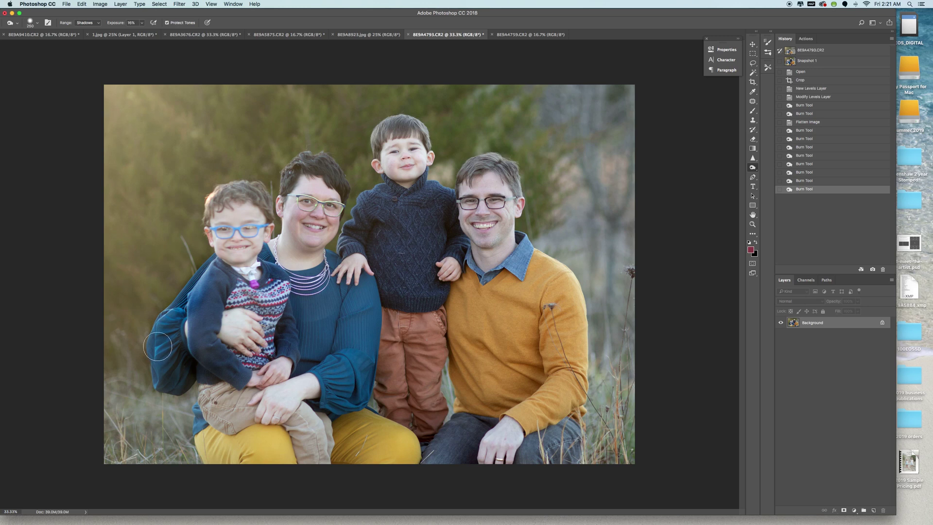
pyautogui.moveTo(207, 372); pyautogui.dragTo(275, 394)
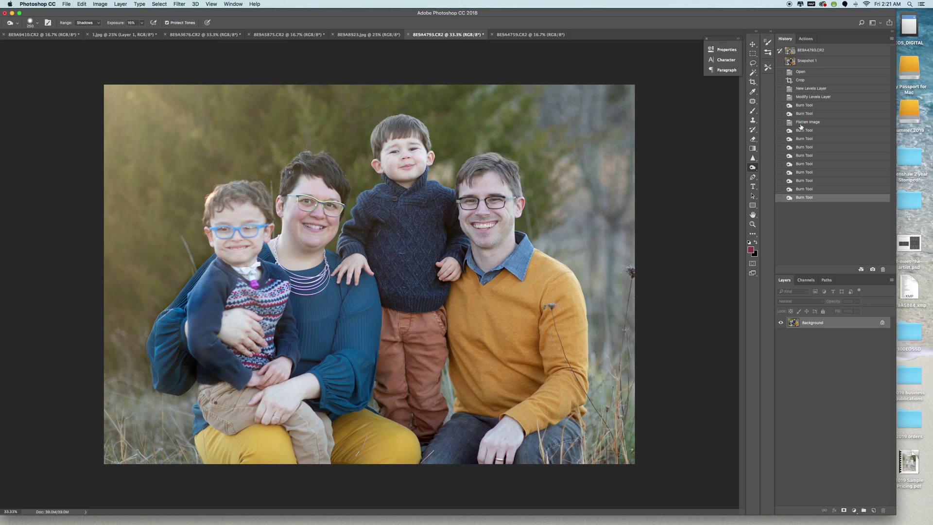
# Revert to the flattened state in the history and duplicate the background onto a new layer.
pyautogui.click(803, 123)
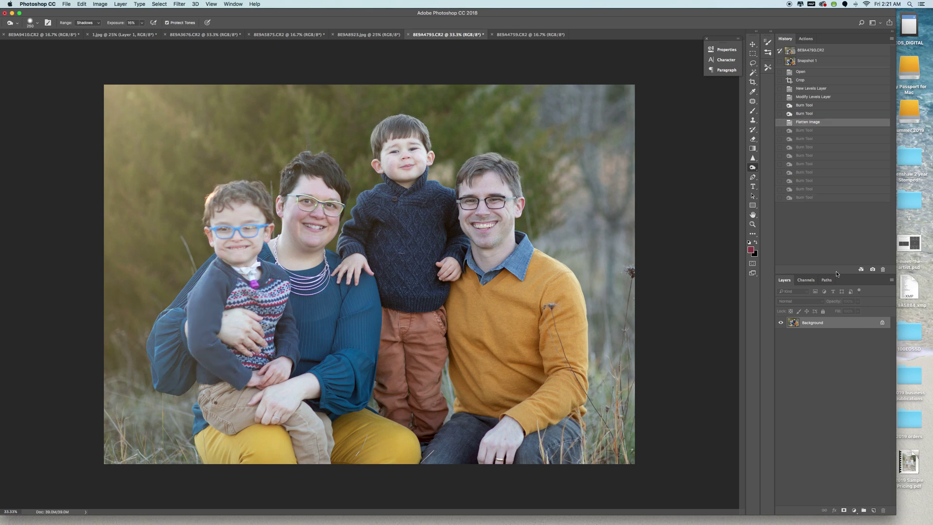
pyautogui.press('super+j')
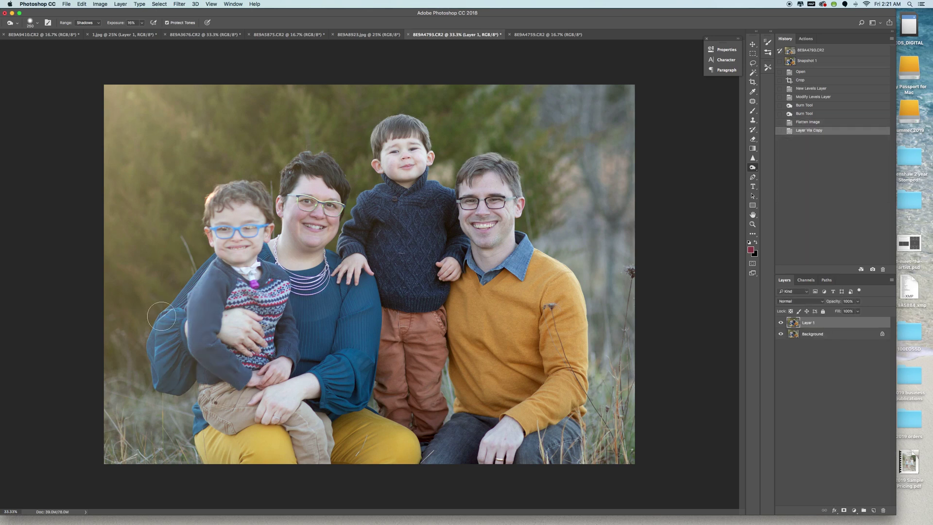
# Burn the shadows of the woman's outer blue sleeve and the seated boy's navy sweater, and lower the layer's opacity to 70%.
pyautogui.moveTo(164, 322)
pyautogui.mouseDown()
pyautogui.moveTo(205, 287)
pyautogui.moveTo(187, 290)
pyautogui.moveTo(205, 275)
pyautogui.moveTo(201, 350)
pyautogui.moveTo(223, 369)
pyautogui.mouseUp()
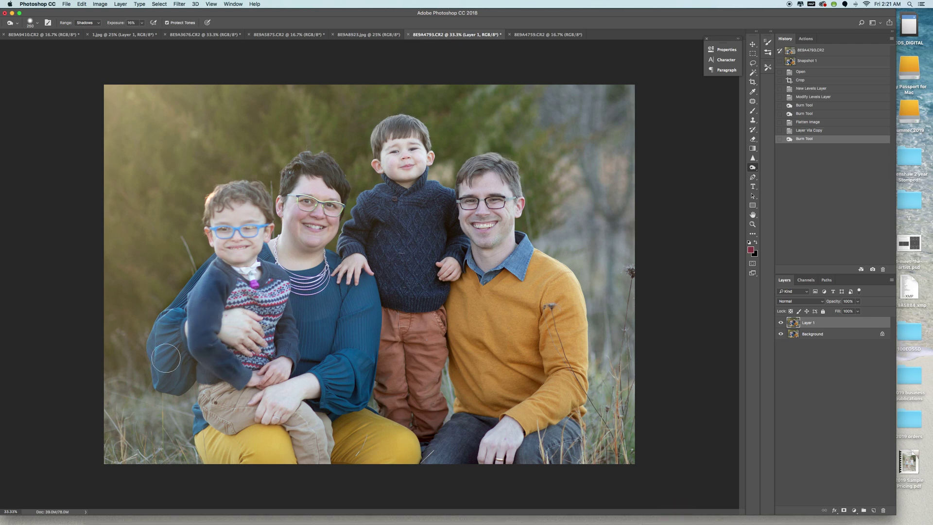
pyautogui.moveTo(168, 320)
pyautogui.mouseDown()
pyautogui.moveTo(158, 363)
pyautogui.moveTo(166, 338)
pyautogui.moveTo(178, 345)
pyautogui.moveTo(169, 377)
pyautogui.moveTo(204, 371)
pyautogui.moveTo(182, 321)
pyautogui.moveTo(180, 332)
pyautogui.moveTo(213, 267)
pyautogui.moveTo(214, 333)
pyautogui.moveTo(234, 286)
pyautogui.moveTo(237, 295)
pyautogui.moveTo(210, 268)
pyautogui.moveTo(272, 273)
pyautogui.moveTo(247, 305)
pyautogui.moveTo(275, 273)
pyautogui.moveTo(292, 356)
pyautogui.moveTo(284, 346)
pyautogui.moveTo(260, 371)
pyautogui.moveTo(229, 380)
pyautogui.moveTo(236, 221)
pyautogui.mouseUp()
pyautogui.moveTo(225, 225)
pyautogui.mouseDown()
pyautogui.moveTo(221, 233)
pyautogui.moveTo(234, 228)
pyautogui.mouseUp()
pyautogui.moveTo(240, 228); pyautogui.dragTo(236, 233)
pyautogui.moveTo(227, 195)
pyautogui.mouseDown()
pyautogui.moveTo(211, 209)
pyautogui.moveTo(249, 190)
pyautogui.moveTo(260, 209)
pyautogui.moveTo(249, 194)
pyautogui.moveTo(218, 206)
pyautogui.mouseUp()
pyautogui.moveTo(234, 200)
pyautogui.mouseDown()
pyautogui.moveTo(178, 348)
pyautogui.moveTo(175, 384)
pyautogui.moveTo(197, 357)
pyautogui.moveTo(214, 377)
pyautogui.moveTo(202, 315)
pyautogui.moveTo(231, 353)
pyautogui.mouseUp()
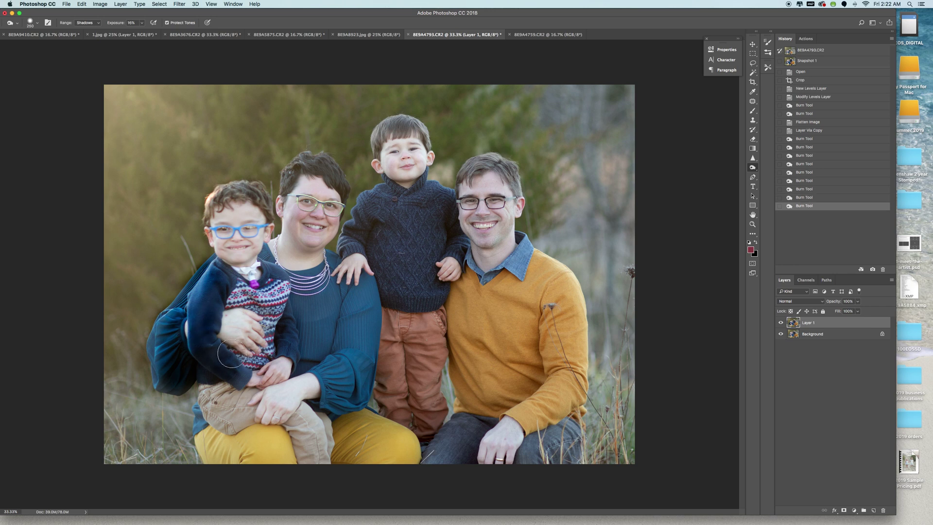
pyautogui.moveTo(228, 273); pyautogui.dragTo(232, 276)
pyautogui.moveTo(251, 264); pyautogui.dragTo(284, 265)
pyautogui.moveTo(214, 271)
pyautogui.mouseDown()
pyautogui.moveTo(159, 353)
pyautogui.moveTo(159, 375)
pyautogui.moveTo(196, 380)
pyautogui.mouseUp()
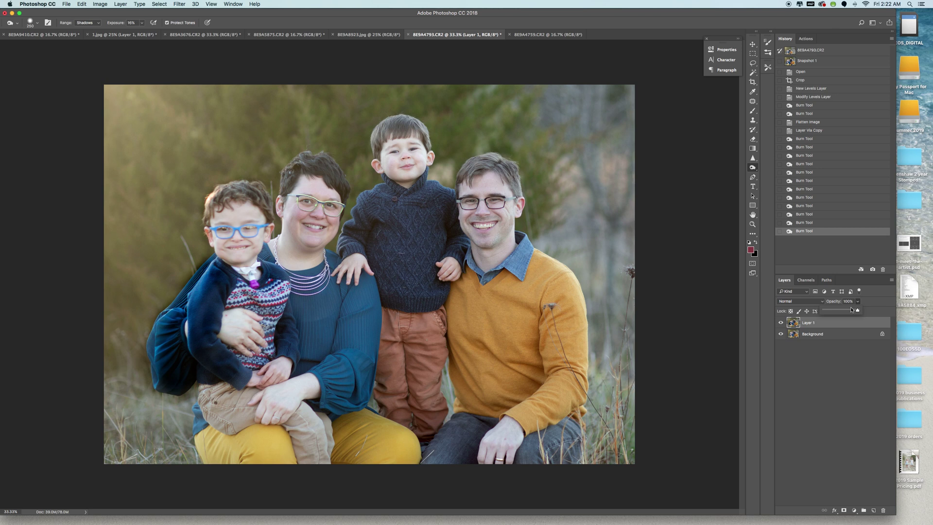
pyautogui.click(848, 309)
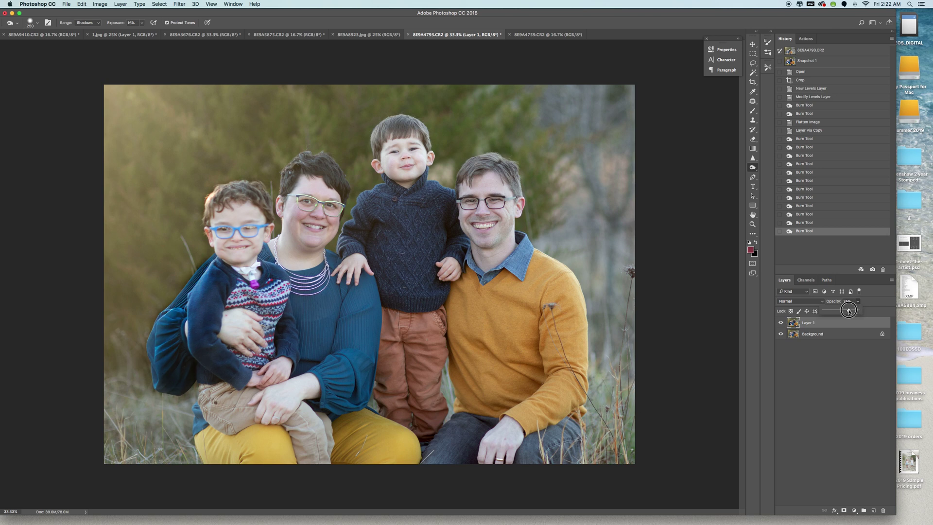
pyautogui.moveTo(849, 311); pyautogui.dragTo(847, 311)
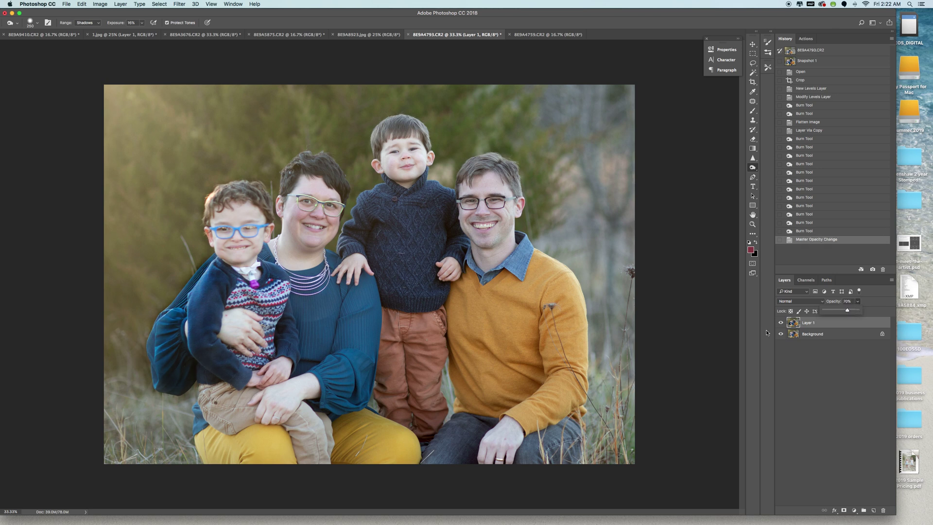
# Paint brush strokes at 14% opacity in the background along the woman's outer blue sleeve, changing the foreground colour to white.
pyautogui.click(752, 110)
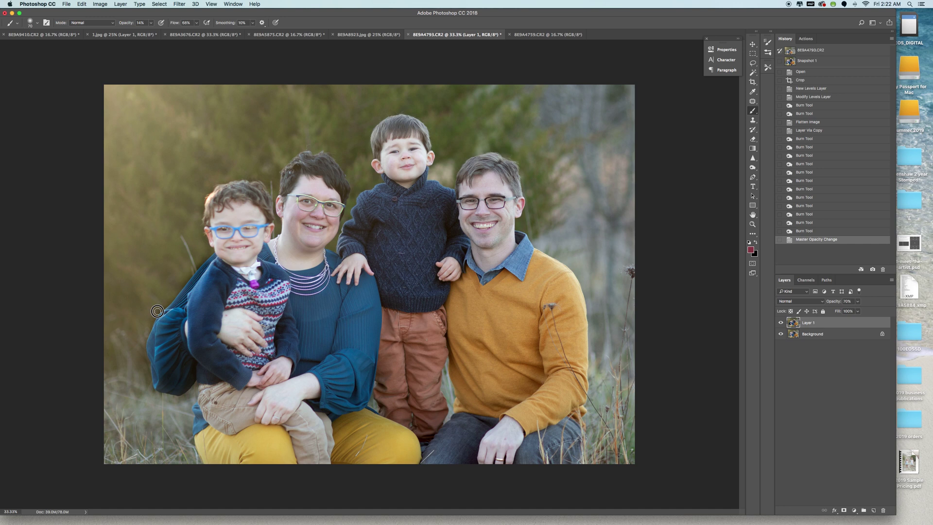
pyautogui.moveTo(172, 296); pyautogui.dragTo(175, 295)
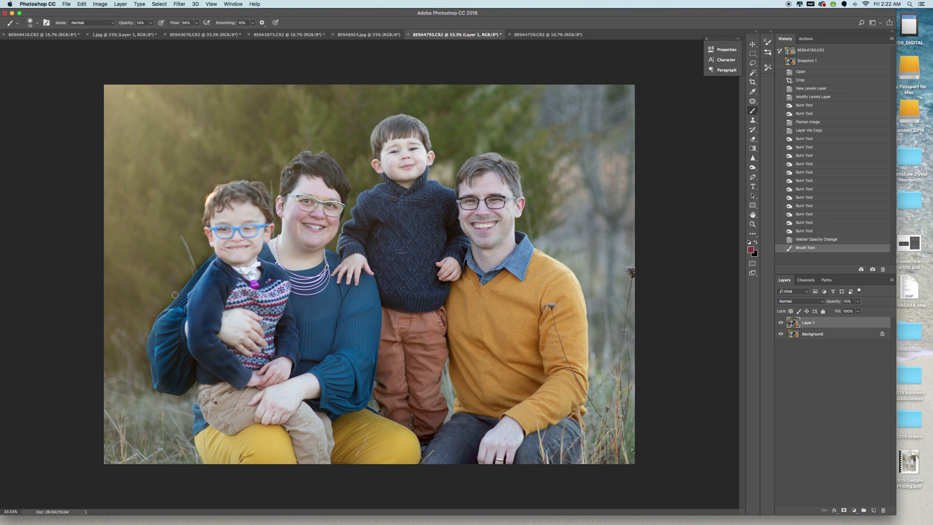
pyautogui.moveTo(200, 260); pyautogui.dragTo(190, 270)
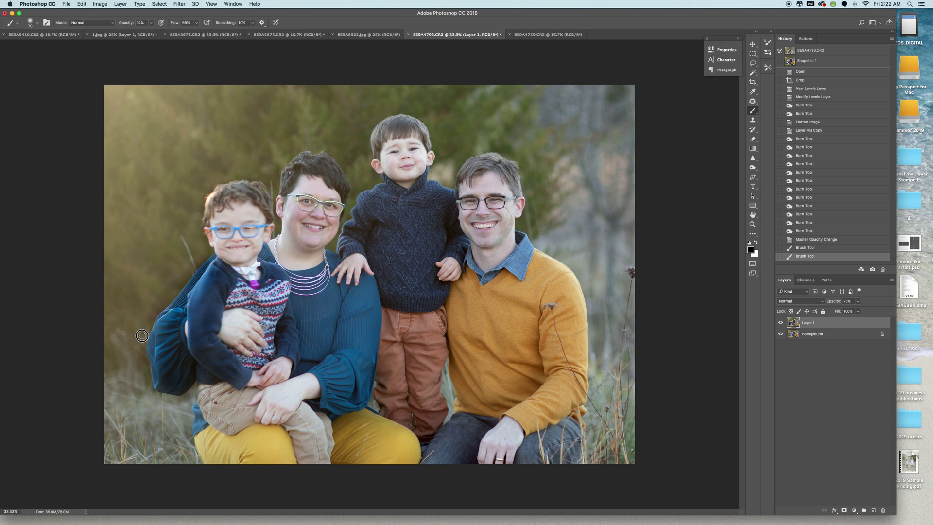
pyautogui.moveTo(141, 347)
pyautogui.mouseDown()
pyautogui.moveTo(142, 365)
pyautogui.moveTo(139, 337)
pyautogui.mouseUp()
pyautogui.click(755, 242)
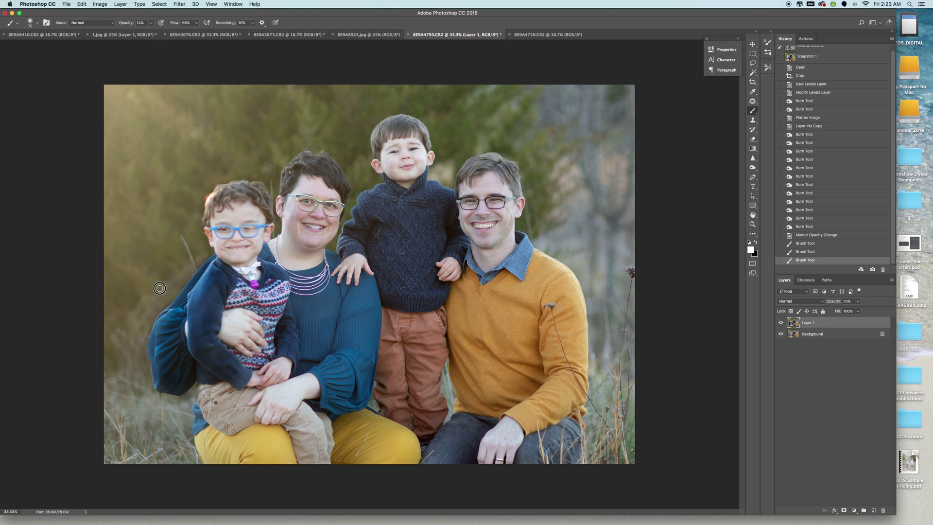
pyautogui.moveTo(138, 309); pyautogui.dragTo(185, 260)
# Enlarge the brush to 400 px and paint soft white haze over the background beside the seated boy and the woman's sleeve.
pyautogui.press(']')
pyautogui.press(']')
pyautogui.press(']')
pyautogui.press(']')
pyautogui.press(']')
pyautogui.press(']')
pyautogui.press(']')
pyautogui.moveTo(148, 265); pyautogui.dragTo(180, 251)
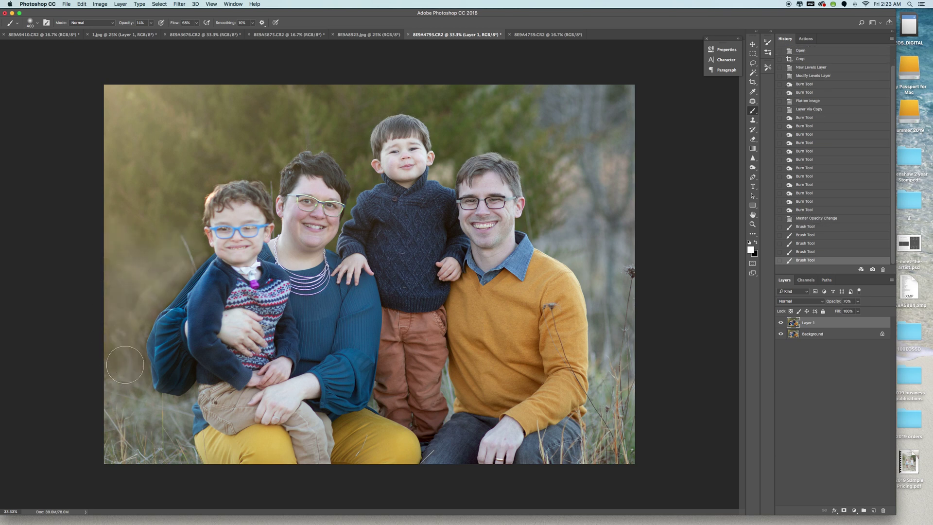
pyautogui.moveTo(130, 403)
pyautogui.mouseDown()
pyautogui.moveTo(105, 228)
pyautogui.moveTo(132, 255)
pyautogui.moveTo(91, 208)
pyautogui.mouseUp()
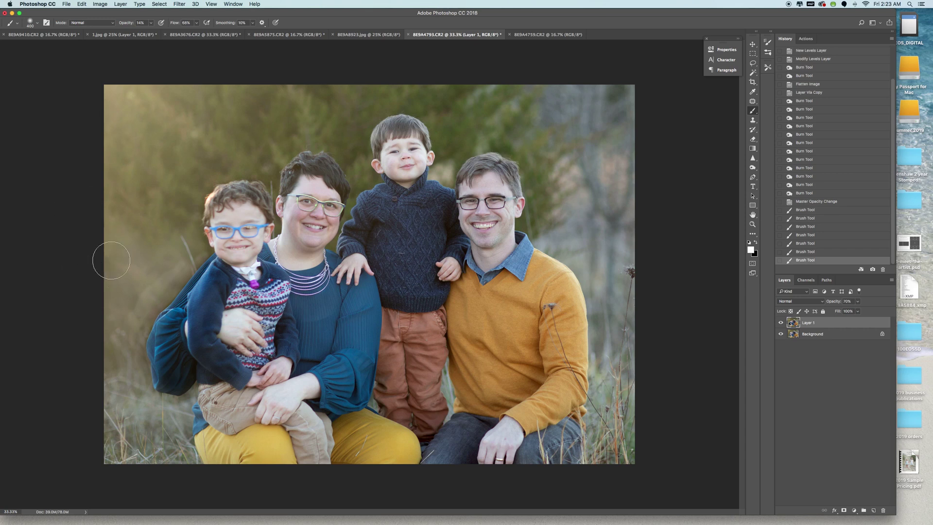
# Reduce the brush to 60 px and paint faint white haze in the background close to the woman's outer sleeve.
pyautogui.press(']')
pyautogui.press(']')
pyautogui.press(']')
pyautogui.press(']')
pyautogui.press(']')
pyautogui.press(']')
pyautogui.press(']')
pyautogui.press('[')
pyautogui.press('[')
pyautogui.press('[')
pyautogui.press('[')
pyautogui.press('[')
pyautogui.press('[')
pyautogui.press('[')
pyautogui.press('[')
pyautogui.press('[')
pyautogui.press('[')
pyautogui.press('[')
pyautogui.press('[')
pyautogui.press('[')
pyautogui.press('[')
pyautogui.press('[')
pyautogui.press('[')
pyautogui.press('[')
pyautogui.press('[')
pyautogui.press('[')
pyautogui.press('[')
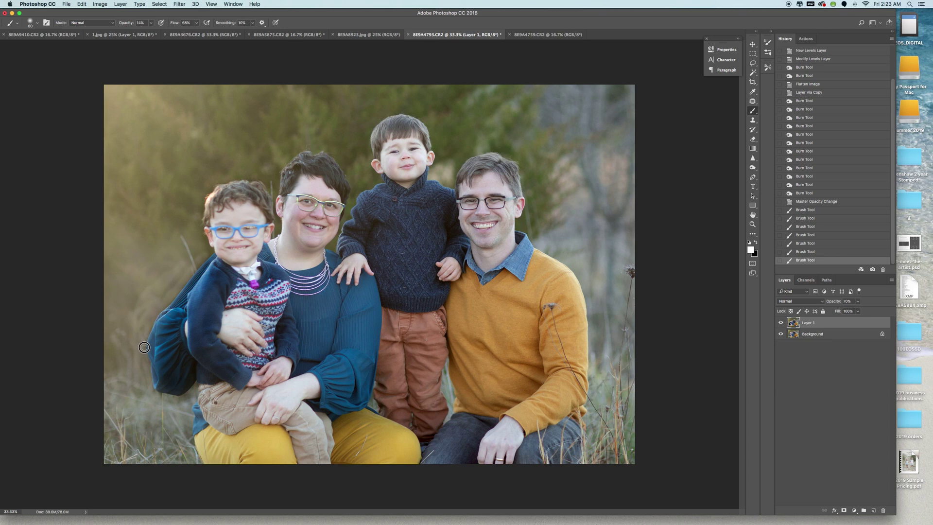
pyautogui.moveTo(144, 345); pyautogui.dragTo(146, 276)
# Patch the uneven background areas above the woman's outer blue sleeve.
pyautogui.click(752, 101)
pyautogui.moveTo(163, 261)
pyautogui.mouseDown()
pyautogui.moveTo(131, 304)
pyautogui.moveTo(168, 294)
pyautogui.moveTo(183, 268)
pyautogui.moveTo(165, 243)
pyautogui.mouseUp()
pyautogui.moveTo(142, 286)
pyautogui.mouseDown()
pyautogui.moveTo(129, 327)
pyautogui.moveTo(142, 290)
pyautogui.moveTo(173, 257)
pyautogui.moveTo(183, 274)
pyautogui.moveTo(198, 257)
pyautogui.moveTo(189, 233)
pyautogui.moveTo(167, 229)
pyautogui.mouseUp()
pyautogui.hotkey('ctrl', 'd')
pyautogui.hotkey('ctrl', 'd')
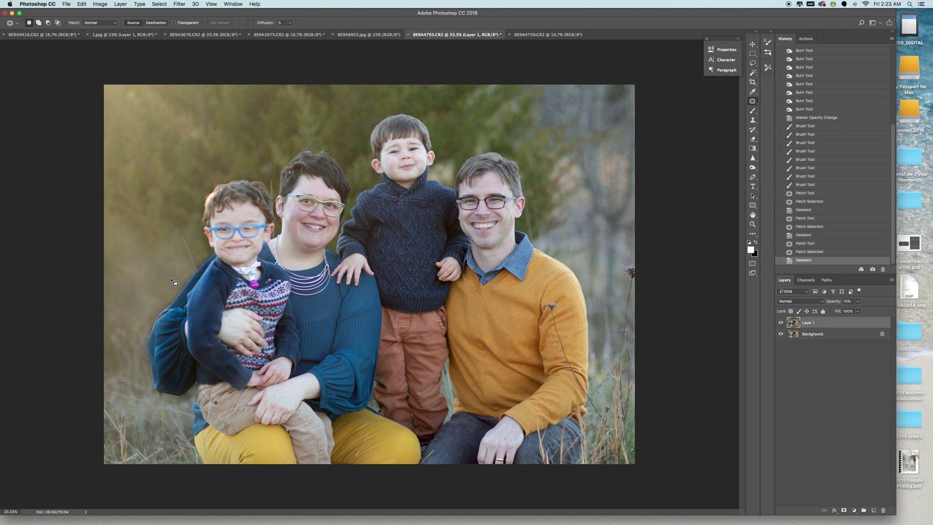
# Patch the remaining uneven background areas between the woman's outer sleeve and the photo's left edge.
pyautogui.moveTo(158, 297)
pyautogui.mouseDown()
pyautogui.moveTo(142, 316)
pyautogui.moveTo(152, 304)
pyautogui.moveTo(150, 272)
pyautogui.moveTo(158, 295)
pyautogui.moveTo(192, 279)
pyautogui.moveTo(167, 265)
pyautogui.mouseUp()
pyautogui.hotkey('ctrl', 'd')
pyautogui.hotkey('ctrl', 'd')
pyautogui.moveTo(154, 302)
pyautogui.mouseDown()
pyautogui.moveTo(129, 322)
pyautogui.moveTo(139, 341)
pyautogui.moveTo(146, 328)
pyautogui.moveTo(129, 286)
pyautogui.mouseUp()
pyautogui.hotkey('ctrl', 'd')
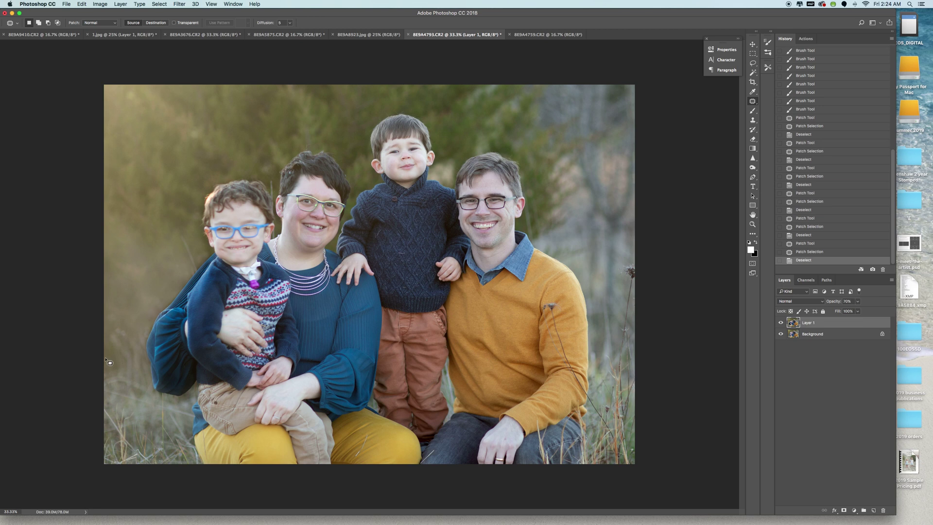
pyautogui.moveTo(121, 336)
pyautogui.mouseDown()
pyautogui.moveTo(114, 354)
pyautogui.moveTo(128, 337)
pyautogui.moveTo(122, 326)
pyautogui.mouseUp()
pyautogui.moveTo(124, 335); pyautogui.dragTo(118, 290)
pyautogui.press('super+d')
# Add a Levels adjustment layer that slightly deepens the shadows, and flatten the image.
pyautogui.click(855, 510)
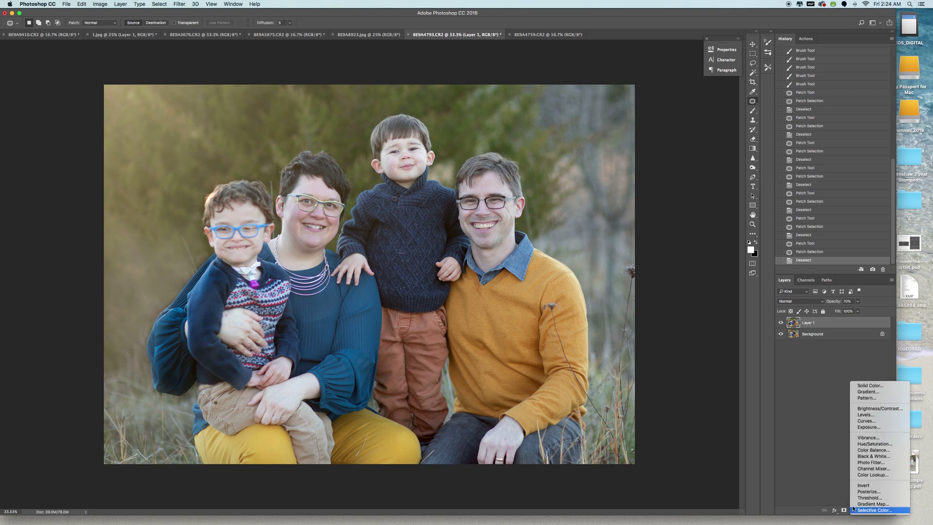
pyautogui.click(865, 414)
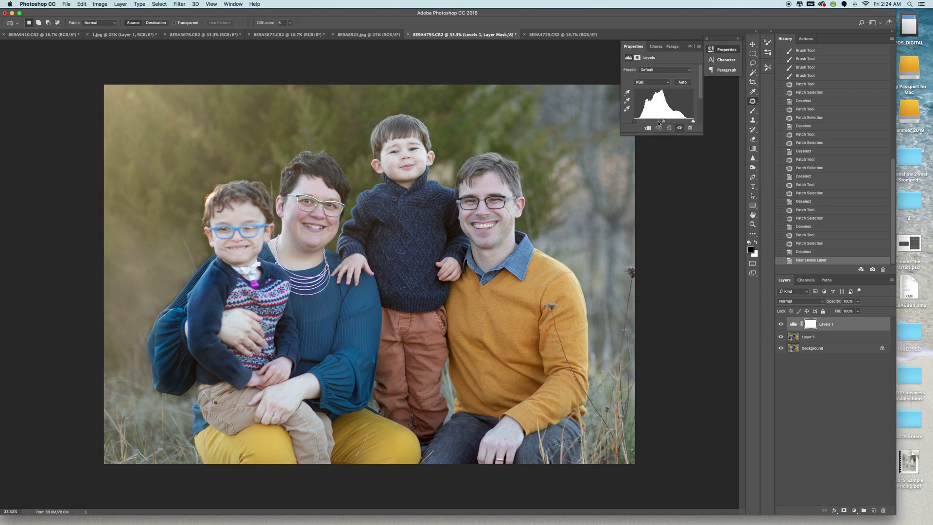
pyautogui.moveTo(636, 123); pyautogui.dragTo(639, 123)
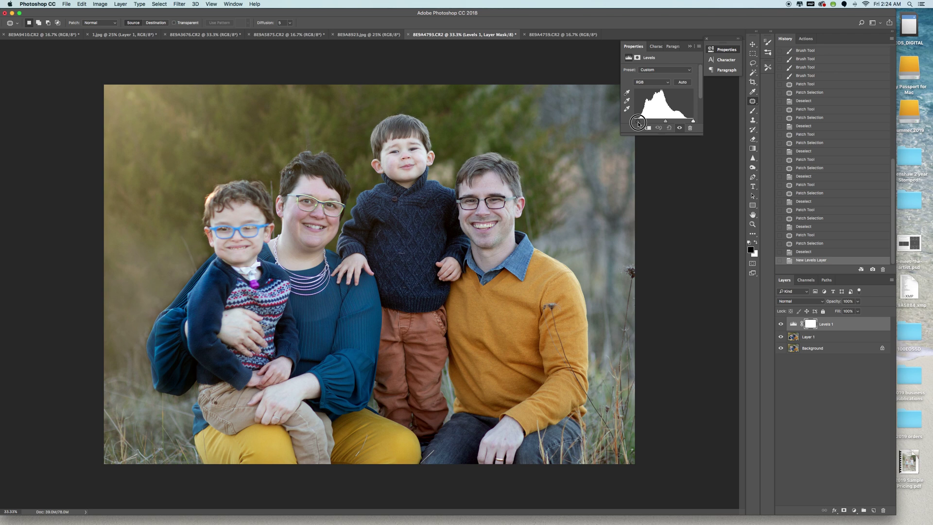
pyautogui.moveTo(638, 124); pyautogui.dragTo(637, 123)
pyautogui.click(711, 50)
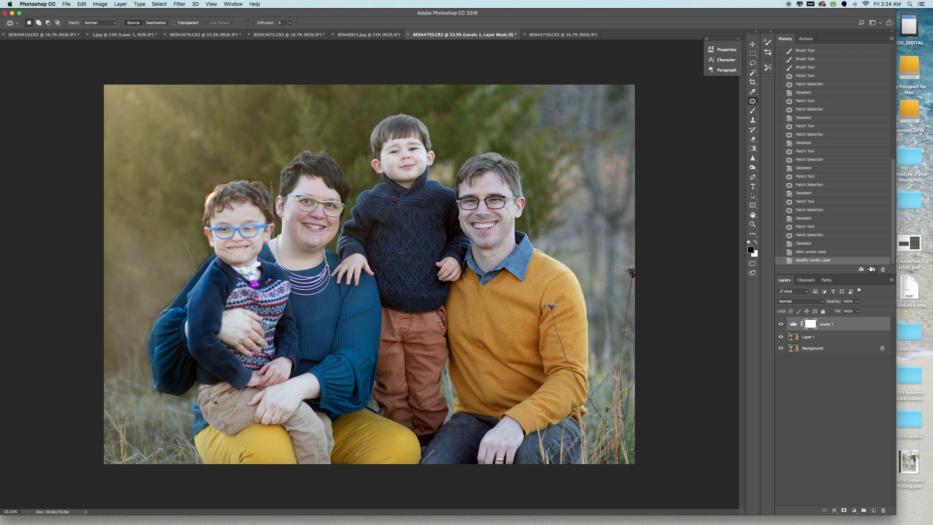
pyautogui.click(120, 4)
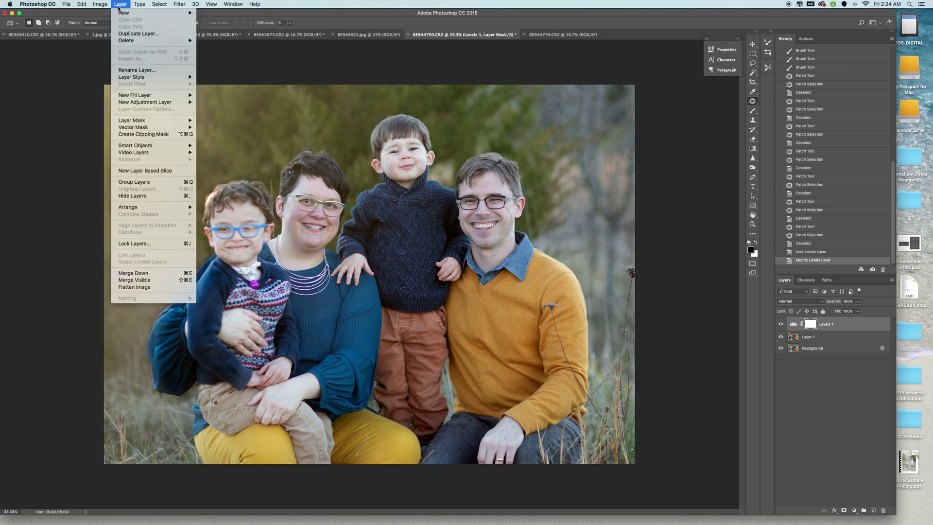
pyautogui.click(136, 287)
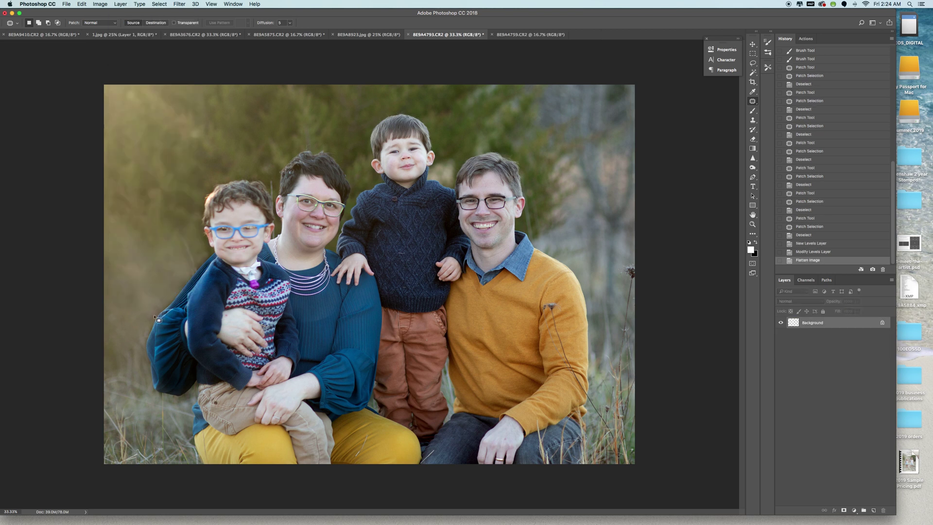
# Choose the Burn tool and enlarge its brush to 700 px.
pyautogui.click(753, 168)
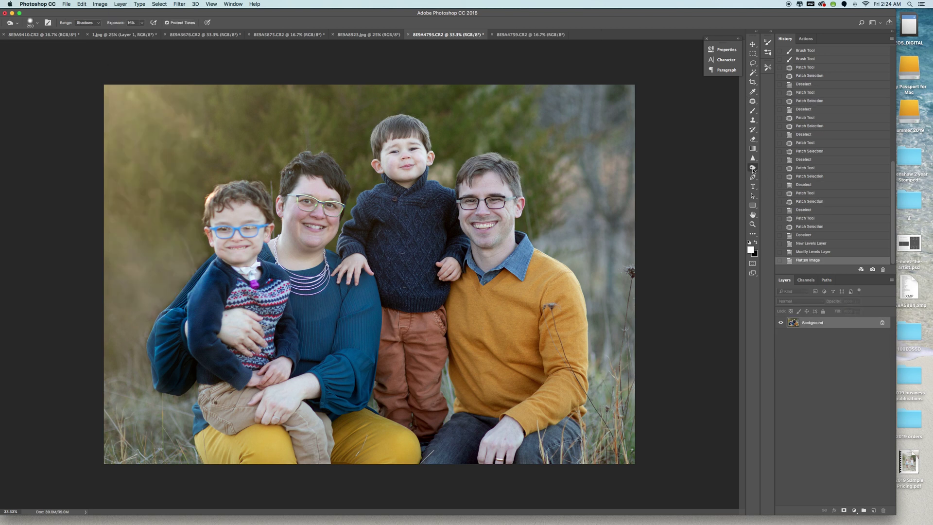
pyautogui.press(']')
pyautogui.press(']')
pyautogui.press(']')
pyautogui.press(']')
pyautogui.press(']')
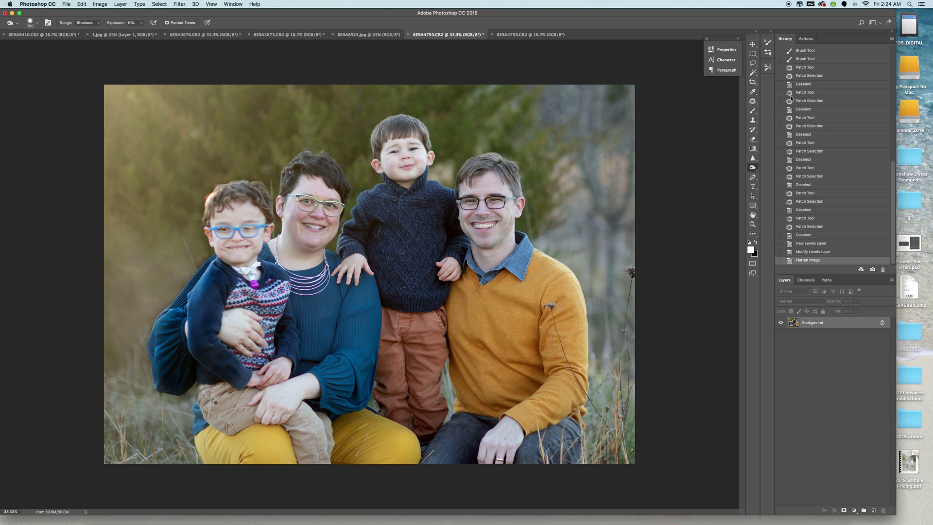
# Patch the blemishes in the background just above the grass at the photo's left edge.
pyautogui.click(752, 101)
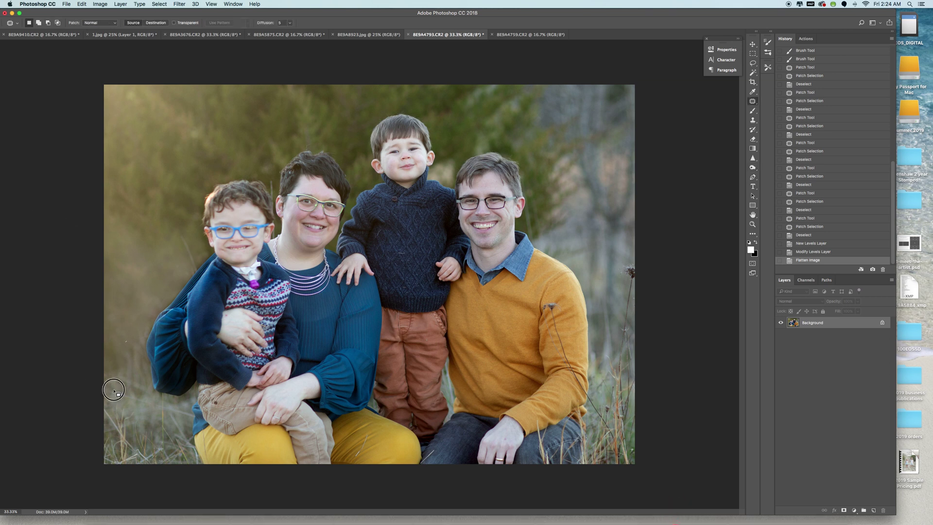
pyautogui.press('super+d')
pyautogui.moveTo(106, 357)
pyautogui.mouseDown()
pyautogui.moveTo(103, 389)
pyautogui.moveTo(115, 374)
pyautogui.moveTo(116, 383)
pyautogui.mouseUp()
pyautogui.press('super+d')
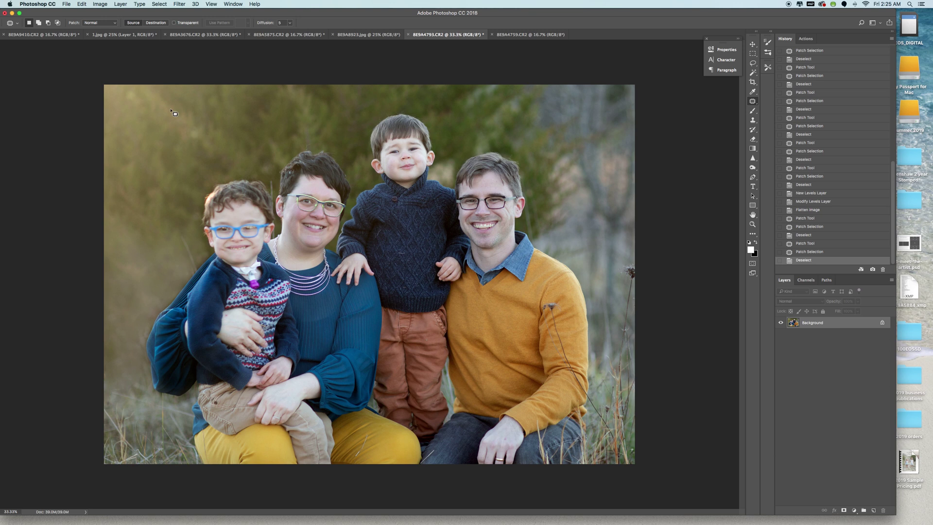
# Desaturate the warm haze in the photo's upper-left corner and along its left edge with the Sponge tool.
pyautogui.moveTo(753, 167); pyautogui.dragTo(781, 180)
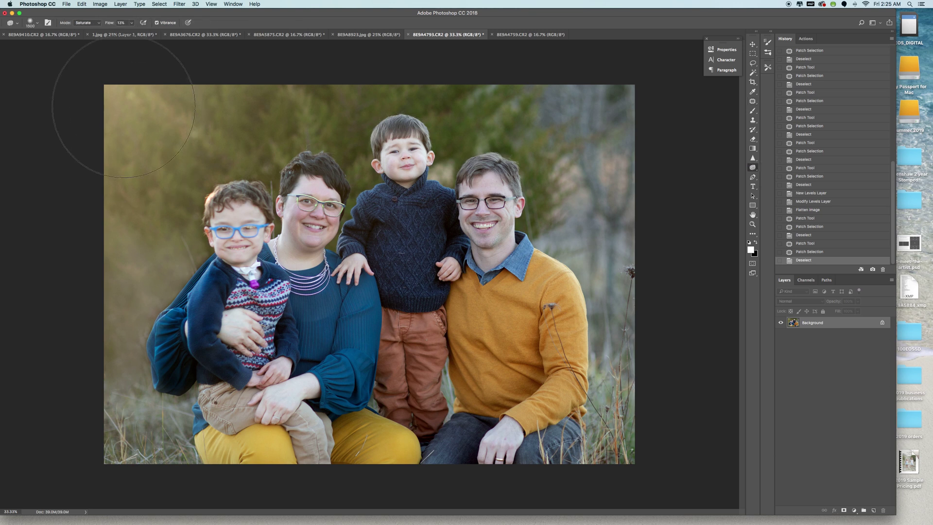
pyautogui.click(87, 23)
pyautogui.click(86, 15)
pyautogui.moveTo(148, 96)
pyautogui.mouseDown()
pyautogui.moveTo(109, 124)
pyautogui.moveTo(241, 87)
pyautogui.moveTo(311, 20)
pyautogui.mouseUp()
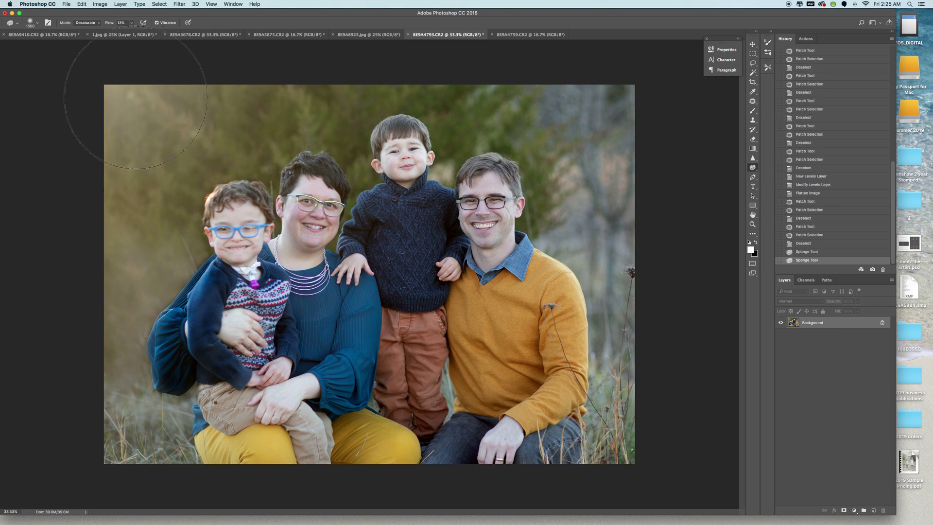
pyautogui.moveTo(94, 232); pyautogui.dragTo(58, 271)
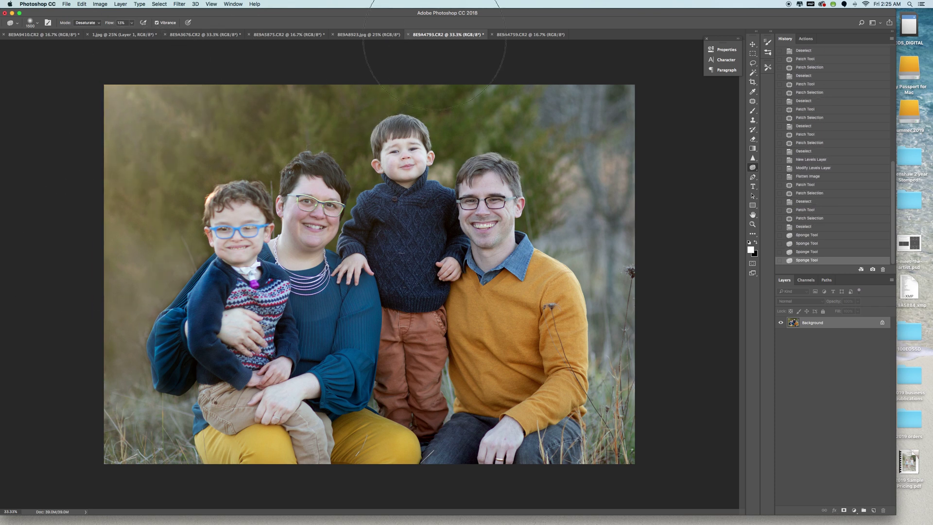
# Burn the midtones of the grass and background on both sides of the family and of the man's and standing boy's sweaters.
pyautogui.rightClick(753, 169)
pyautogui.click(782, 174)
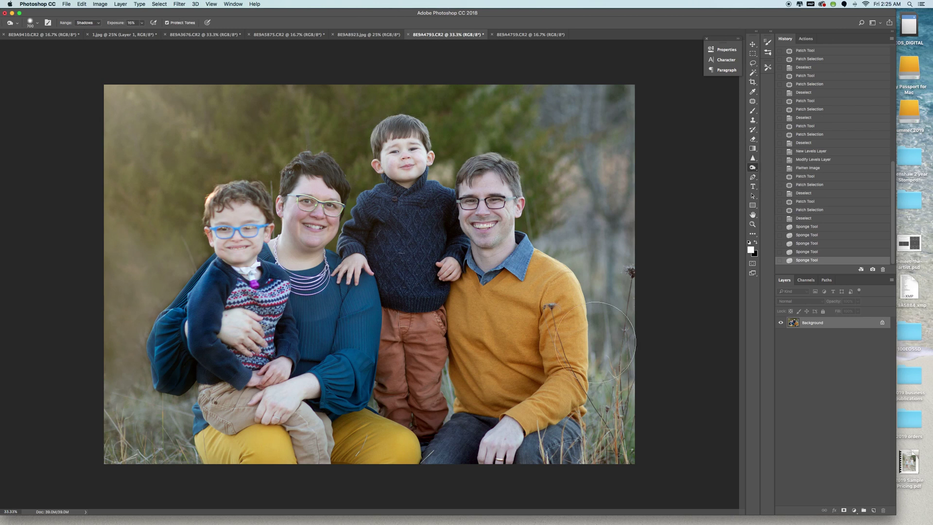
pyautogui.click(86, 23)
pyautogui.click(86, 28)
pyautogui.moveTo(129, 438)
pyautogui.mouseDown()
pyautogui.moveTo(183, 458)
pyautogui.moveTo(203, 451)
pyautogui.moveTo(240, 474)
pyautogui.moveTo(333, 483)
pyautogui.moveTo(402, 462)
pyautogui.moveTo(471, 413)
pyautogui.moveTo(583, 467)
pyautogui.moveTo(635, 313)
pyautogui.mouseUp()
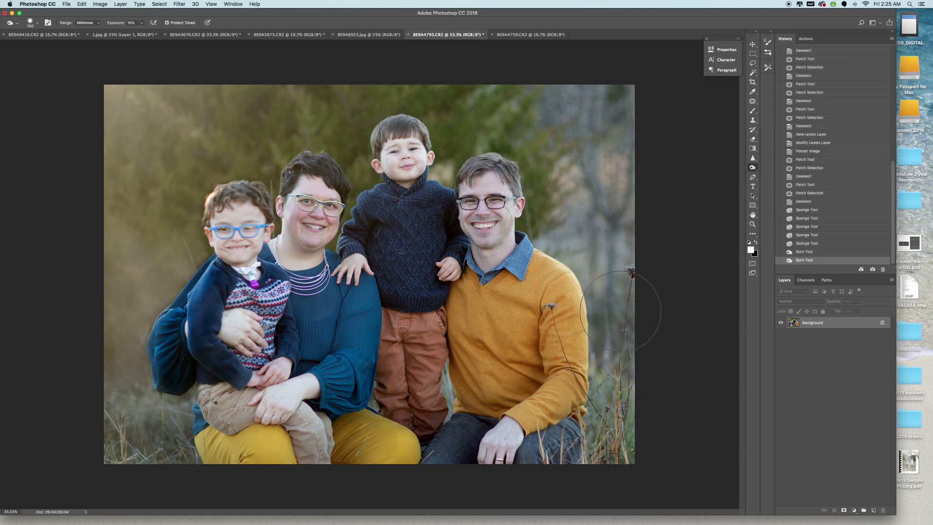
pyautogui.moveTo(89, 298)
pyautogui.mouseDown()
pyautogui.moveTo(125, 344)
pyautogui.moveTo(177, 448)
pyautogui.moveTo(161, 432)
pyautogui.mouseUp()
pyautogui.moveTo(141, 428)
pyautogui.mouseDown()
pyautogui.moveTo(125, 443)
pyautogui.moveTo(111, 391)
pyautogui.moveTo(175, 404)
pyautogui.moveTo(191, 437)
pyautogui.moveTo(161, 281)
pyautogui.moveTo(116, 252)
pyautogui.moveTo(71, 323)
pyautogui.mouseUp()
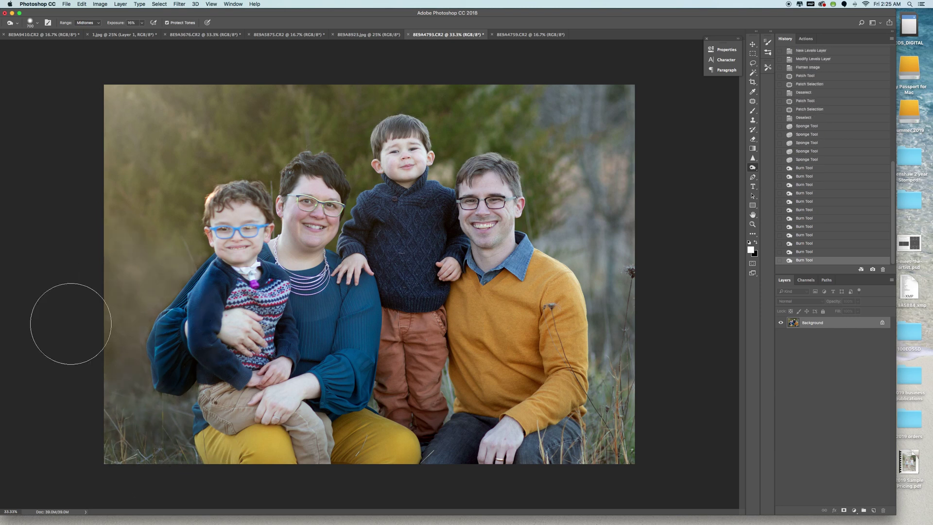
pyautogui.moveTo(94, 429); pyautogui.dragTo(168, 476)
pyautogui.moveTo(600, 304); pyautogui.dragTo(598, 447)
pyautogui.moveTo(496, 340); pyautogui.dragTo(497, 374)
pyautogui.moveTo(396, 228)
pyautogui.mouseDown()
pyautogui.moveTo(404, 276)
pyautogui.moveTo(396, 209)
pyautogui.moveTo(477, 253)
pyautogui.mouseUp()
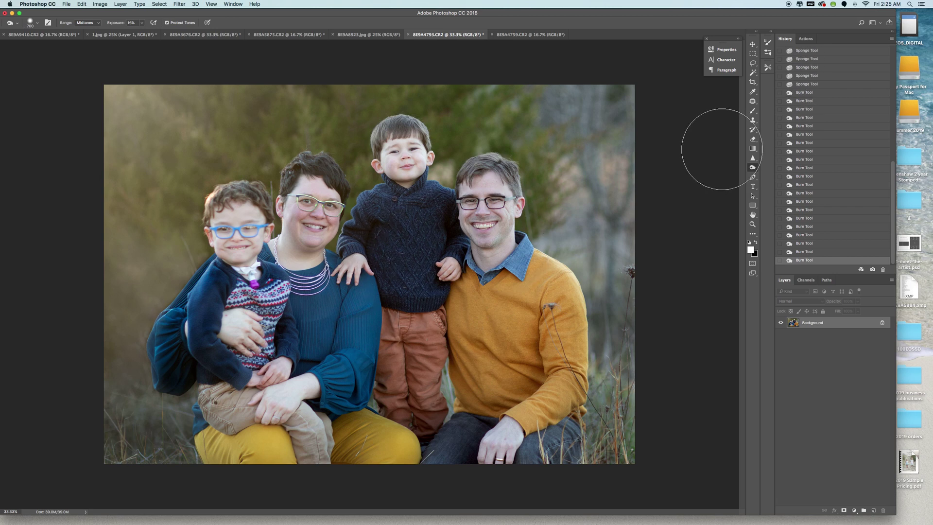
# Patch the small blemishes on the standing boy's navy sweater and the woman's blue top.
pyautogui.click(752, 101)
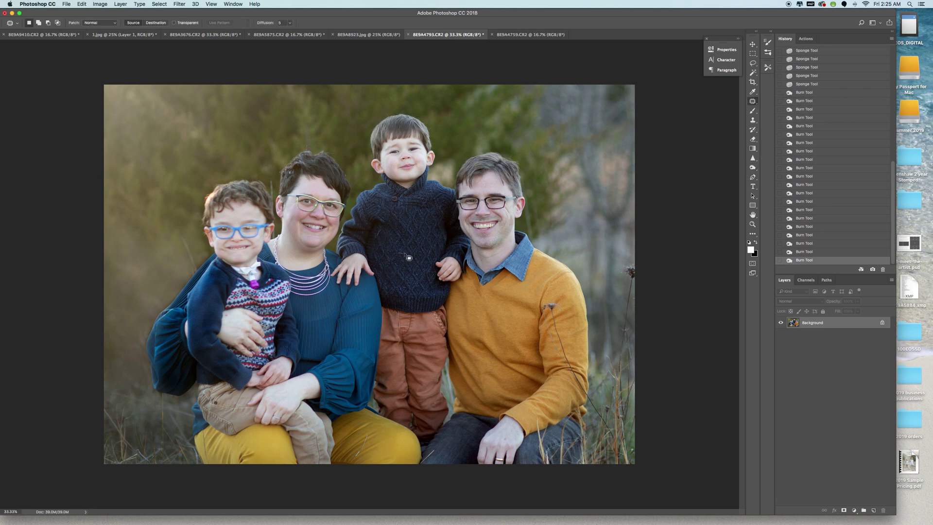
pyautogui.moveTo(402, 256); pyautogui.dragTo(410, 259)
pyautogui.press('super+d')
pyautogui.moveTo(368, 300)
pyautogui.mouseDown()
pyautogui.moveTo(342, 323)
pyautogui.moveTo(378, 307)
pyautogui.moveTo(369, 301)
pyautogui.moveTo(359, 330)
pyautogui.moveTo(369, 291)
pyautogui.moveTo(346, 309)
pyautogui.moveTo(352, 323)
pyautogui.moveTo(362, 315)
pyautogui.moveTo(343, 354)
pyautogui.mouseUp()
pyautogui.press('super+d')
pyautogui.press('super+d')
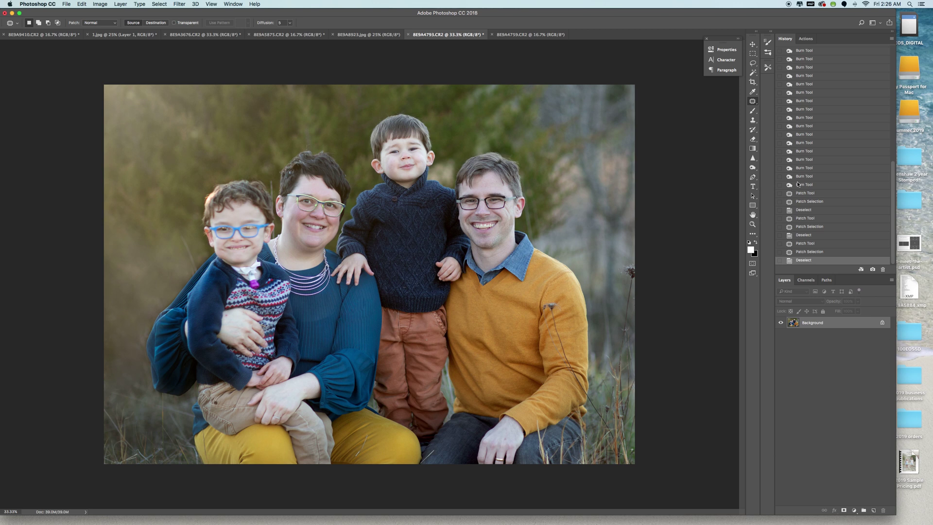
# Desaturate the small patch beside the seated boy's ear and blue glasses using the Sponge tool with a much smaller brush.
pyautogui.moveTo(752, 167); pyautogui.dragTo(774, 181)
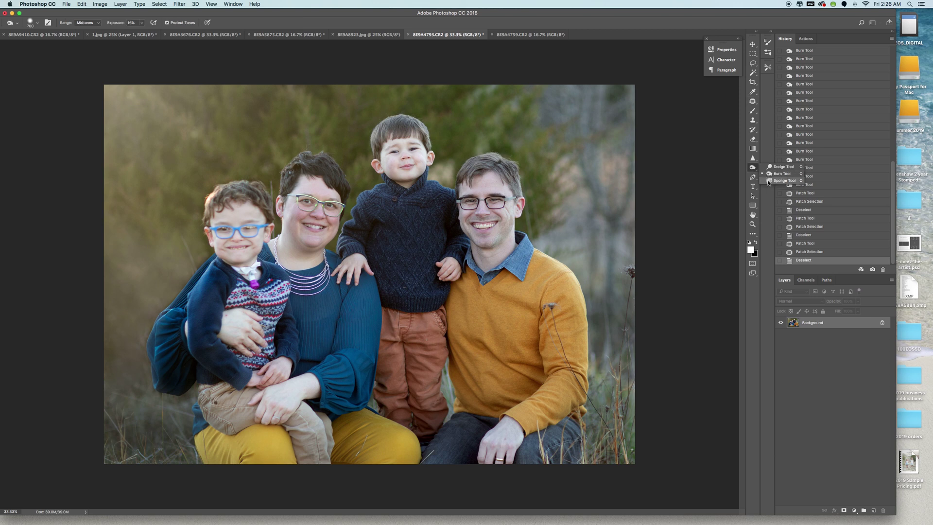
pyautogui.press('[')
pyautogui.press('[')
pyautogui.press('[')
pyautogui.press('[')
pyautogui.press('[')
pyautogui.press('[')
pyautogui.press('[')
pyautogui.press('[')
pyautogui.press('[')
pyautogui.press('[')
pyautogui.press('[')
pyautogui.press('[')
pyautogui.press('[')
pyautogui.press('[')
pyautogui.press('[')
pyautogui.press('[')
pyautogui.press('[')
pyautogui.press('[')
pyautogui.press('[')
pyautogui.press('[')
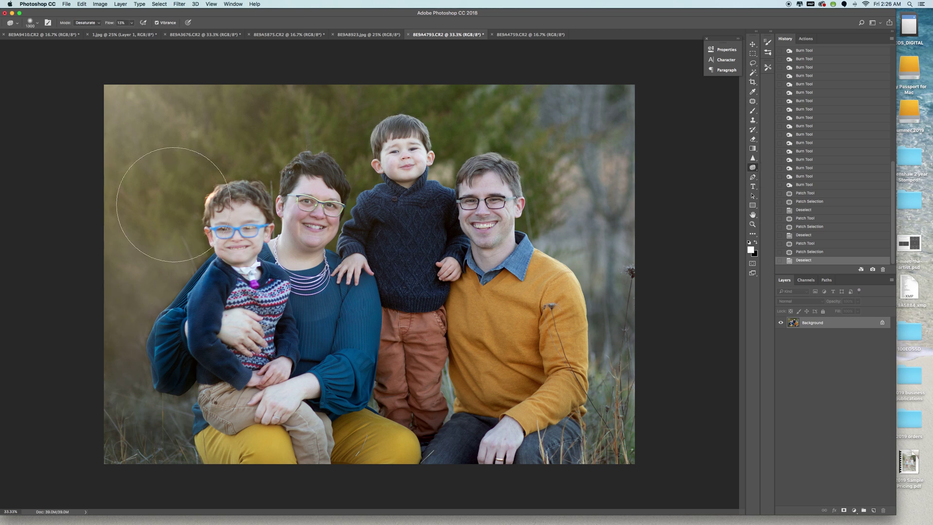
pyautogui.click(205, 229)
pyautogui.click(205, 230)
pyautogui.click(205, 230)
pyautogui.click(205, 229)
pyautogui.click(205, 230)
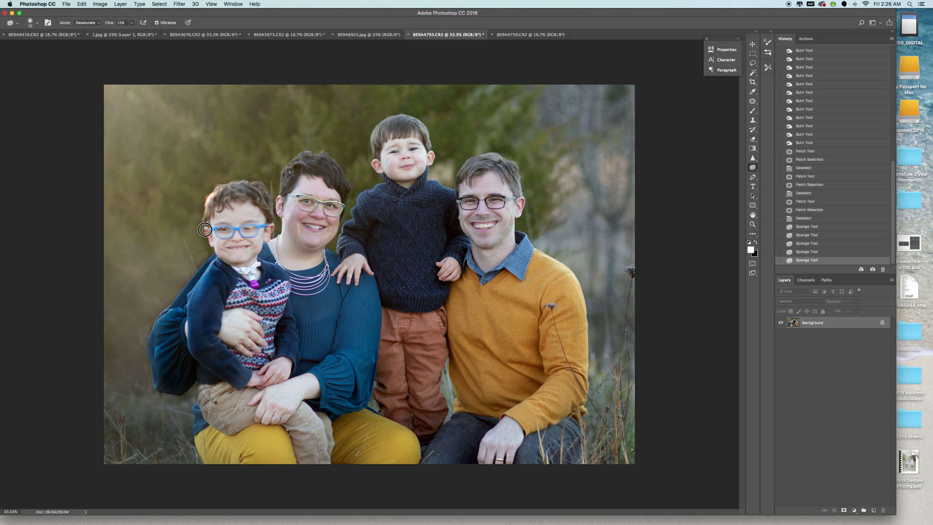
pyautogui.click(204, 230)
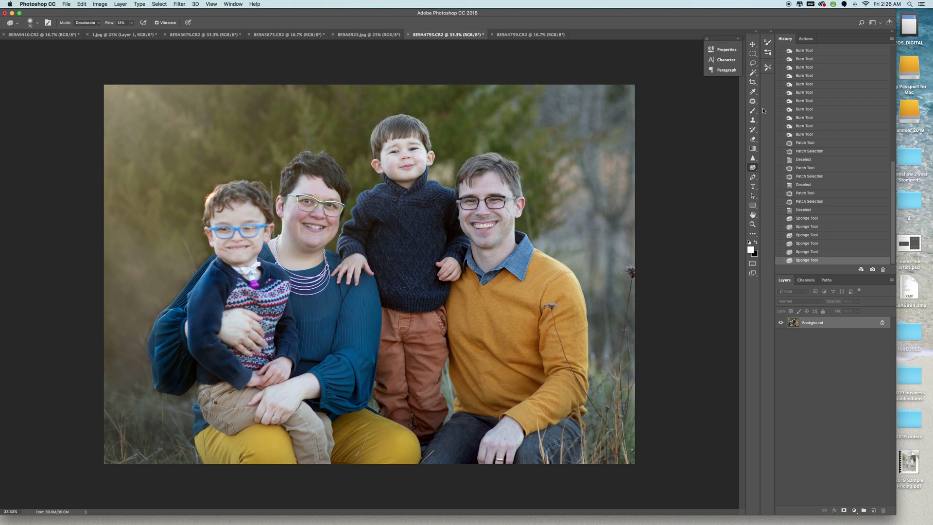
# Compare the family photo's original opened state with Snapshot 4 in the history.
pyautogui.scroll(10, 842, 198)
pyautogui.scroll(-10, 840, 127)
pyautogui.scroll(10, 829, 129)
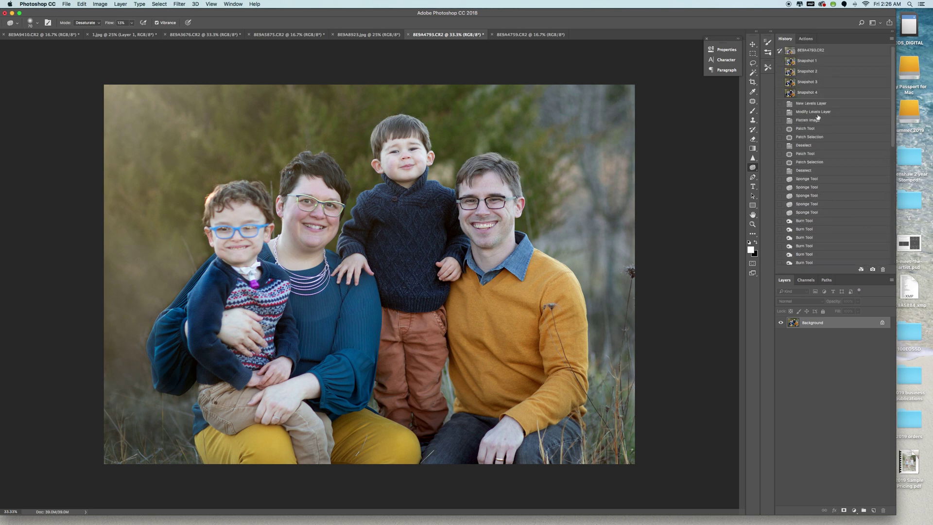
pyautogui.click(807, 55)
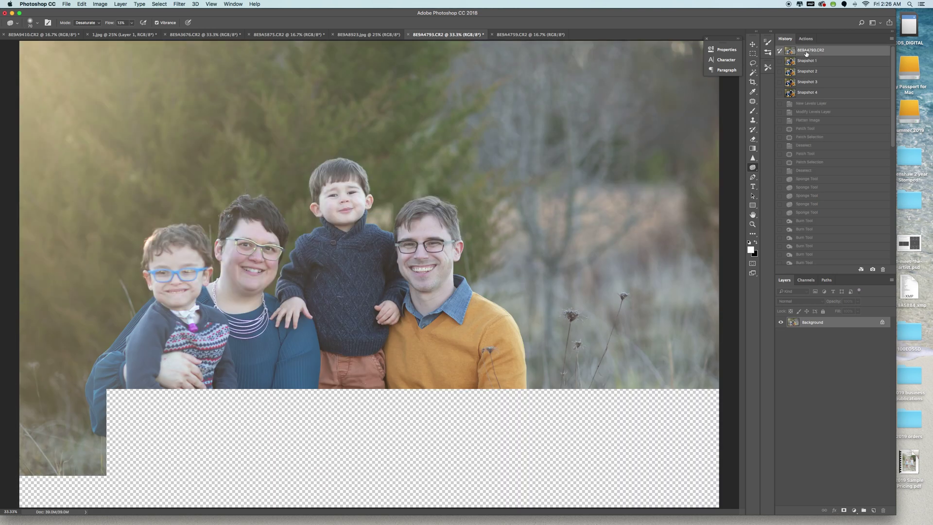
pyautogui.click(803, 94)
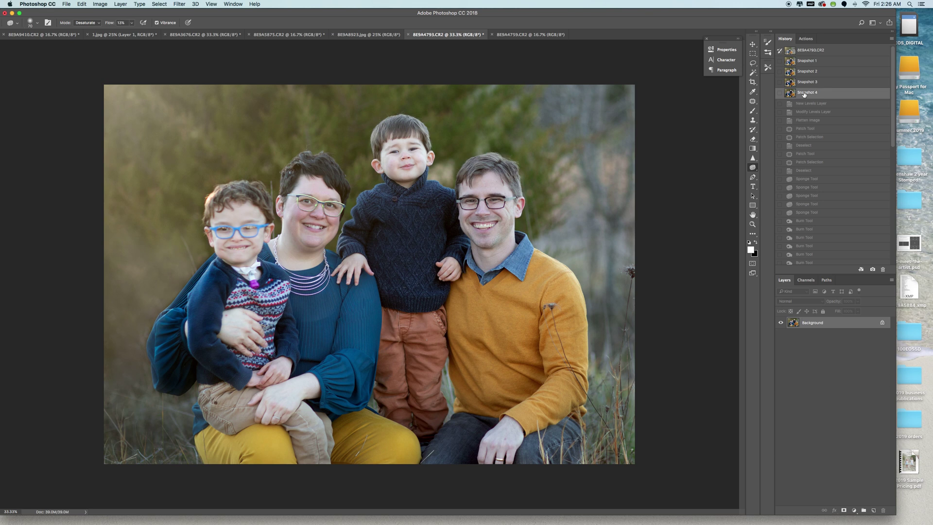
# Add a Brightness/Contrast adjustment layer with slightly raised brightness and contrast 13, then flatten the image.
pyautogui.click(854, 511)
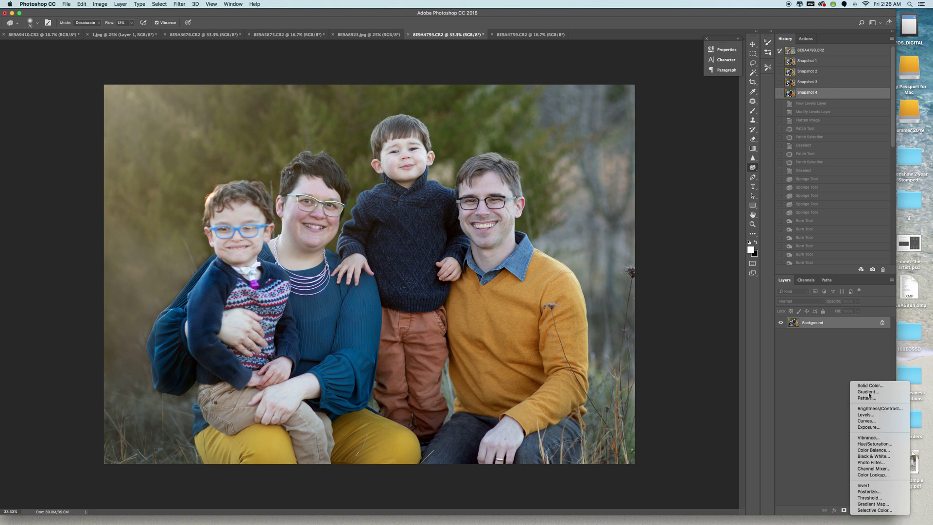
pyautogui.click(867, 410)
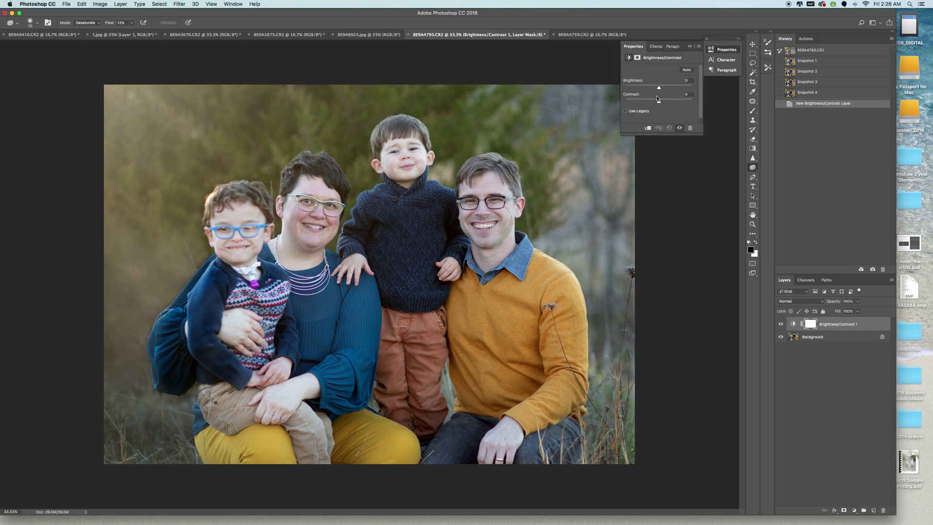
pyautogui.moveTo(660, 103); pyautogui.dragTo(660, 89)
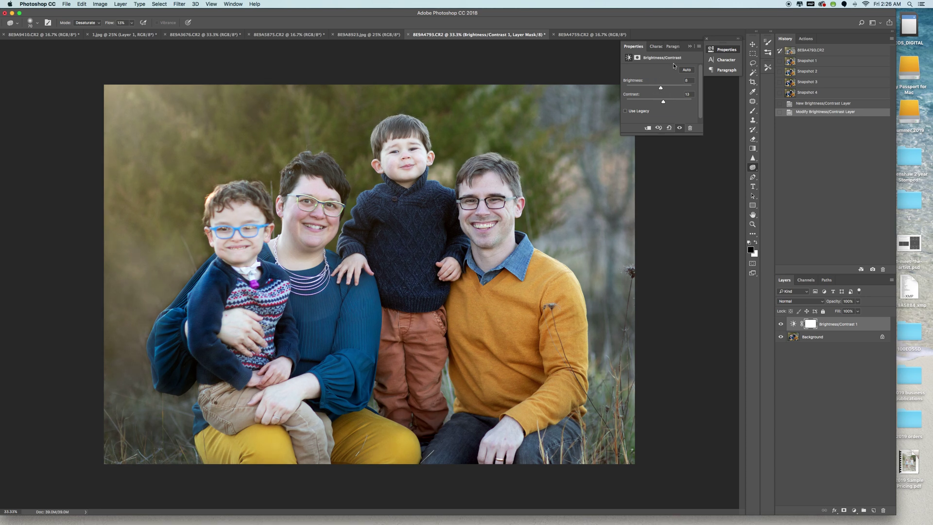
pyautogui.click(691, 47)
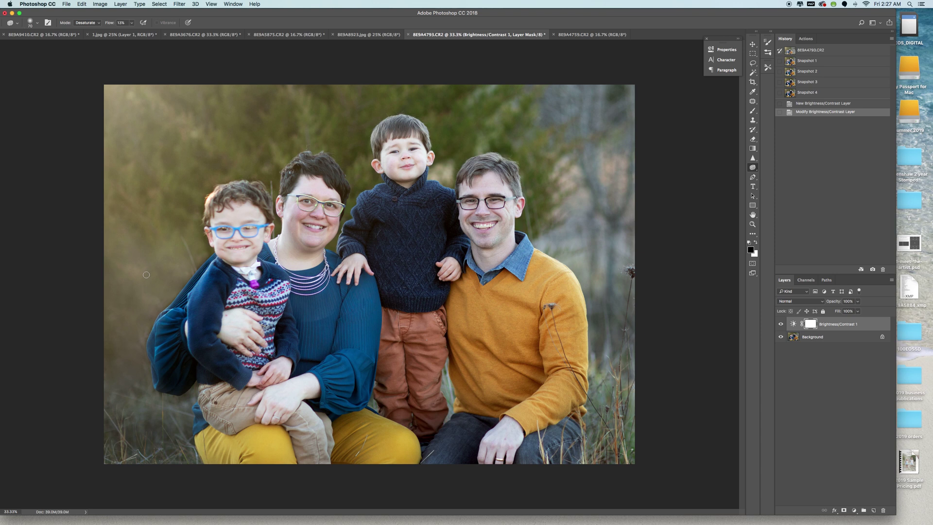
pyautogui.click(119, 5)
pyautogui.click(146, 287)
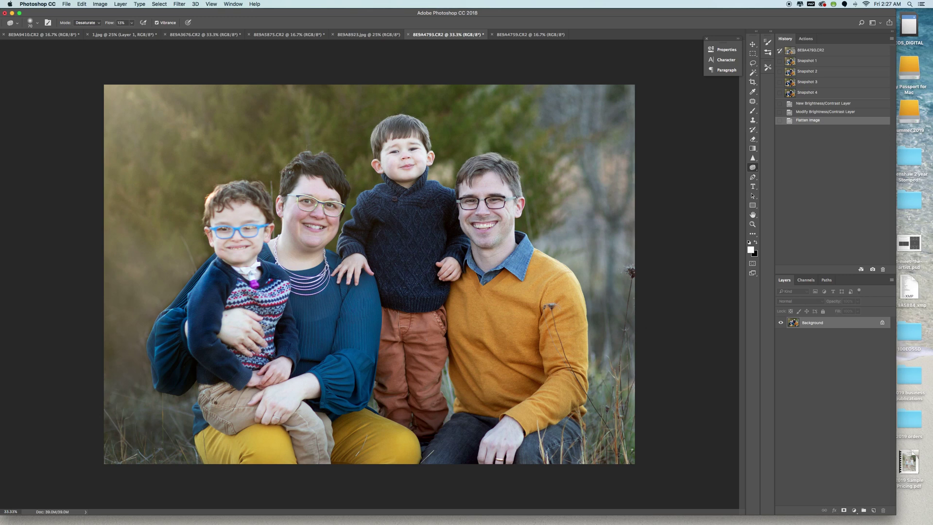
# Review the original family photo once more and return it to Snapshot 4.
pyautogui.rightClick(756, 168)
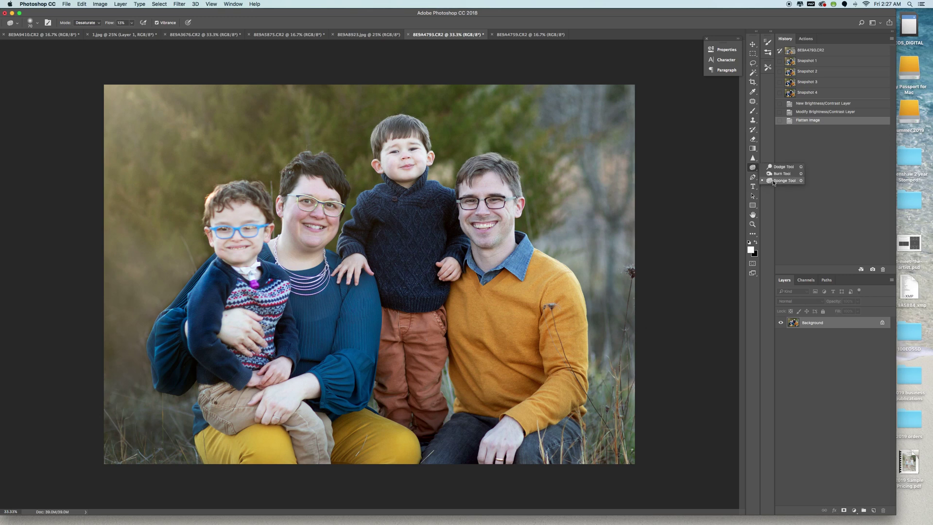
pyautogui.click(782, 180)
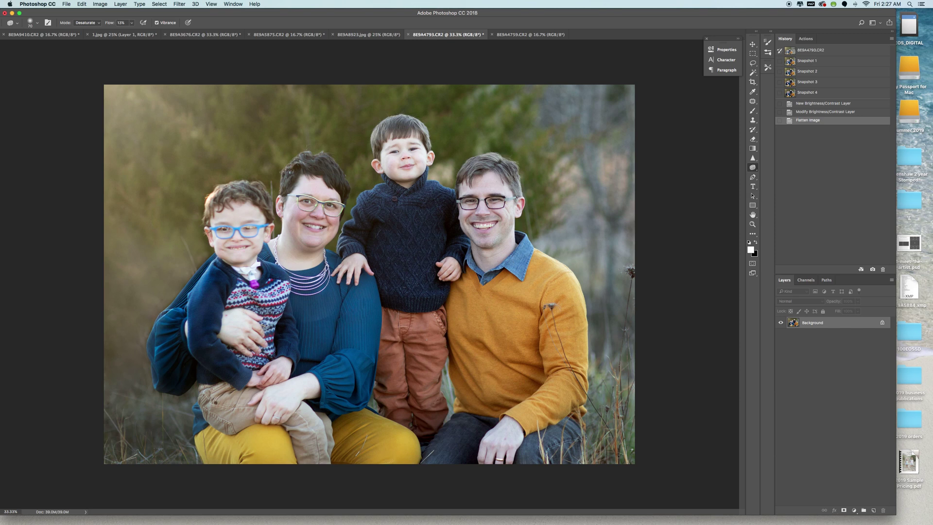
pyautogui.click(810, 50)
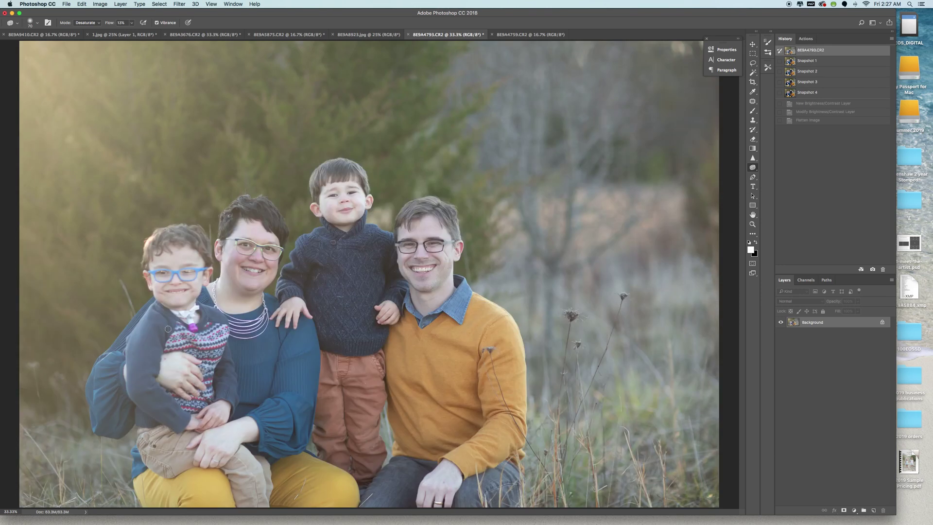
pyautogui.click(805, 92)
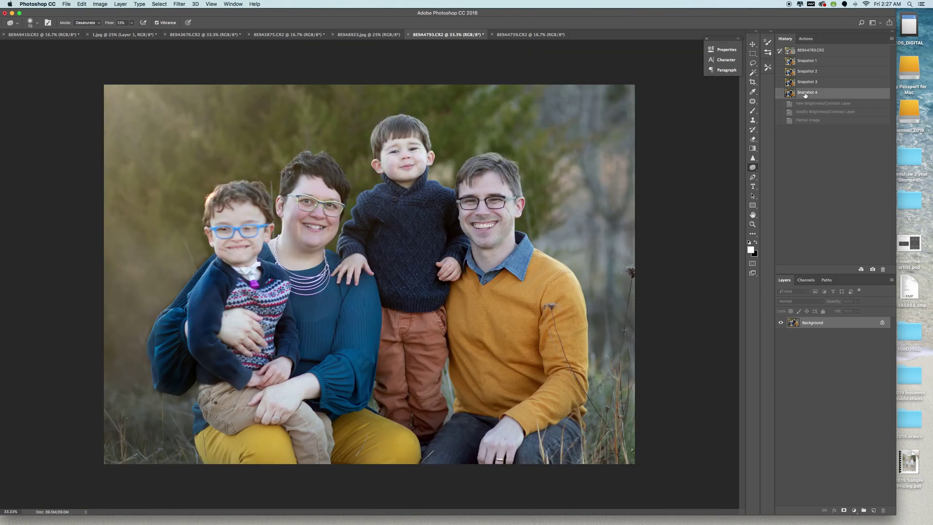
pyautogui.click(854, 510)
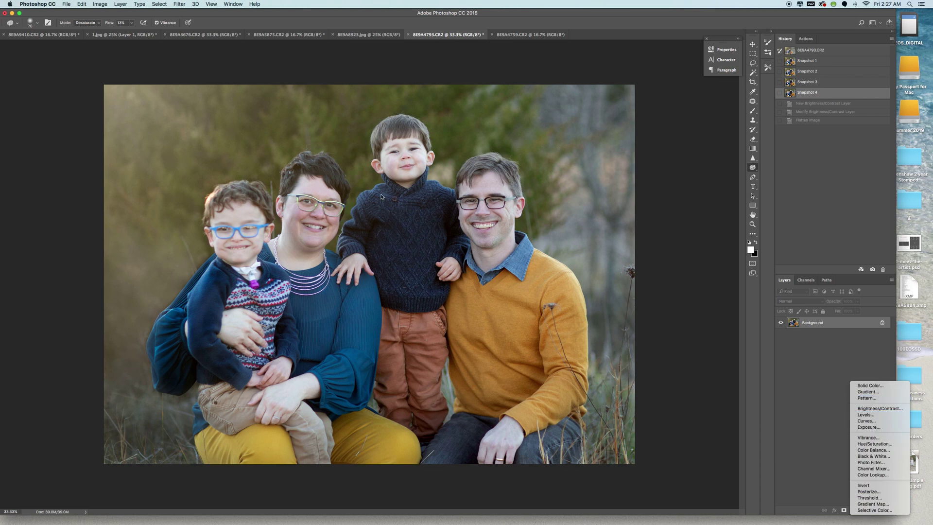
# Review the other open photos: the two boys on the bench, the beach couple, the corgi and the blonde woman's portrait.
pyautogui.click(540, 36)
pyautogui.click(529, 37)
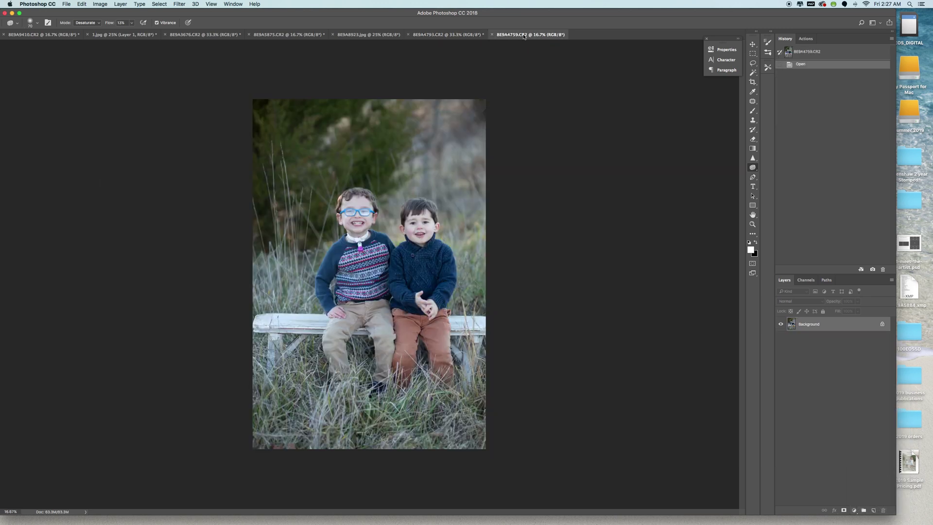
pyautogui.click(288, 37)
pyautogui.click(212, 37)
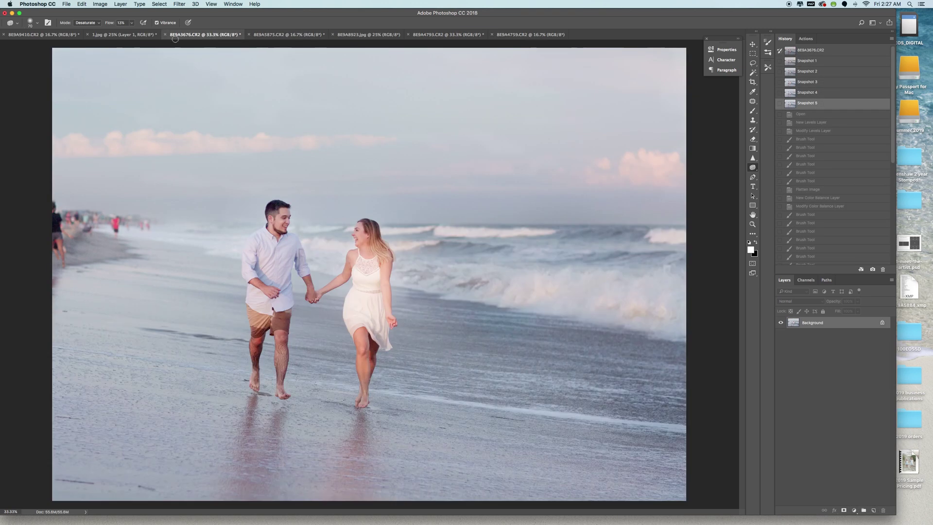
pyautogui.click(126, 36)
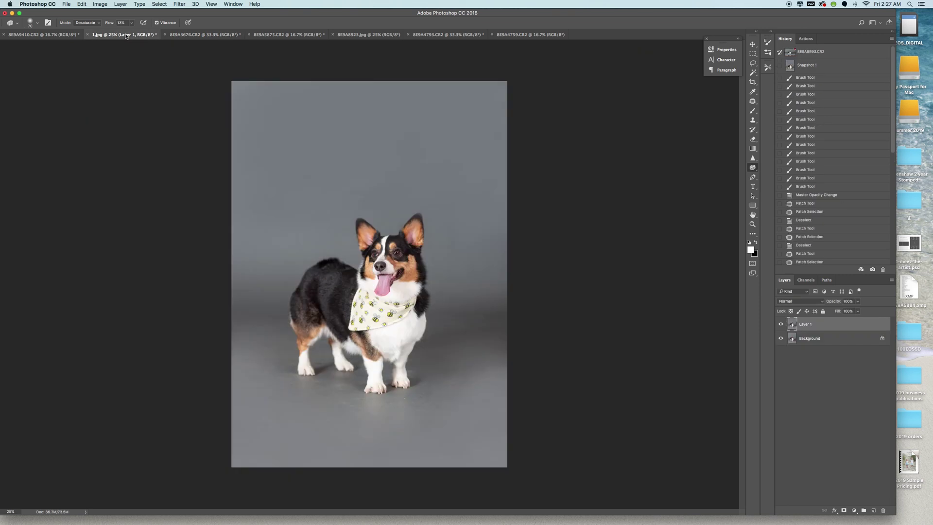
pyautogui.click(55, 35)
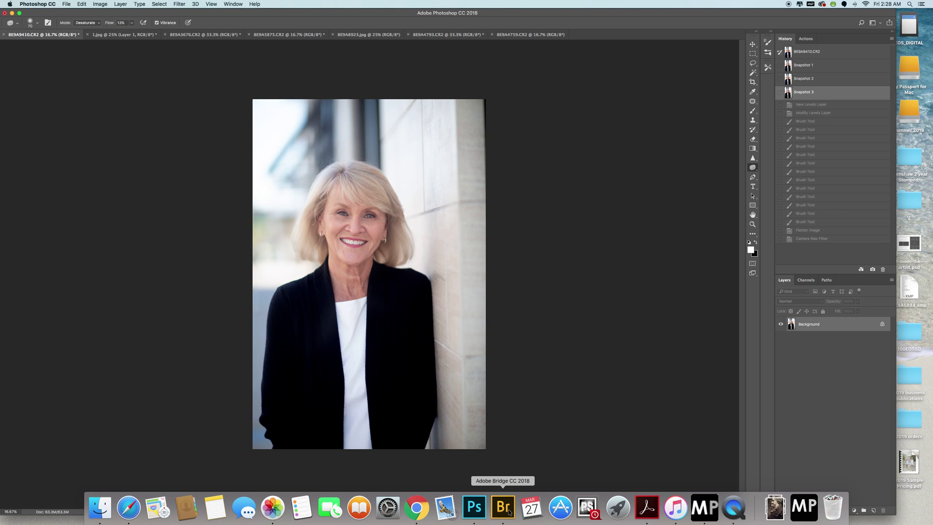
# Switch to Adobe Bridge and open the client folder containing the blossom orchard portraits on the My Passport for Mac drive.
pyautogui.click(509, 511)
pyautogui.scroll(10, 340, 374)
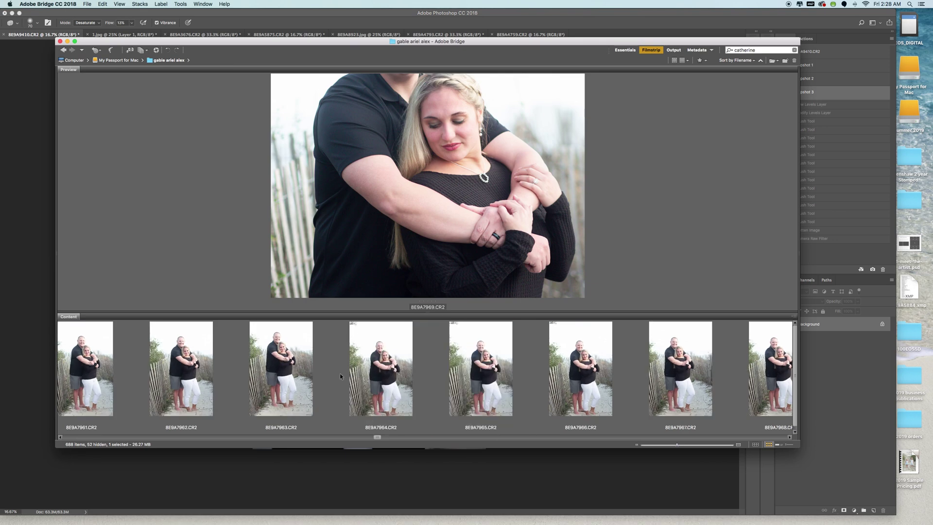
pyautogui.scroll(2, 327, 371)
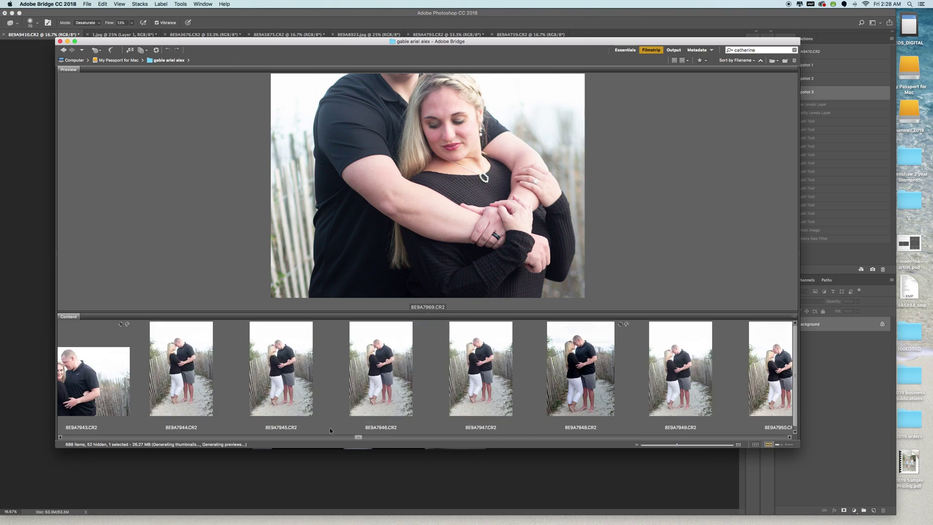
pyautogui.click(109, 60)
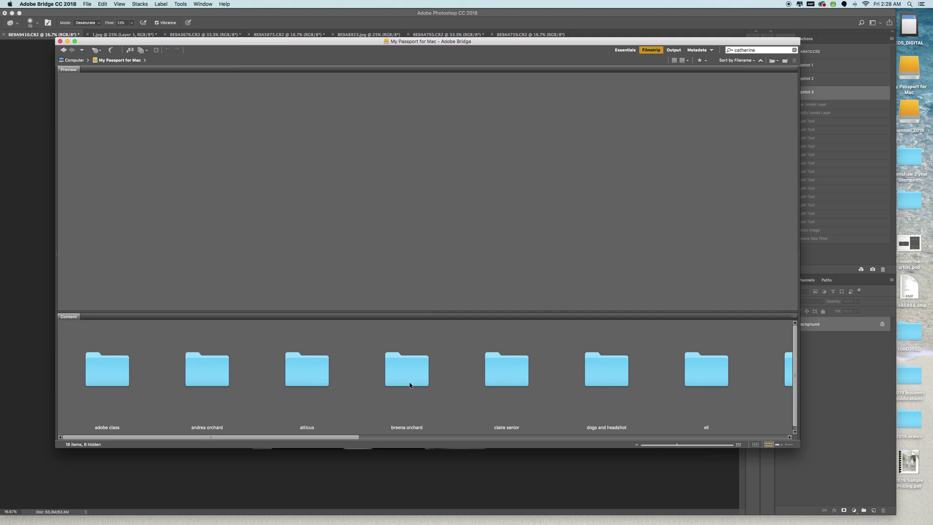
pyautogui.hscroll(6, 465, 384)
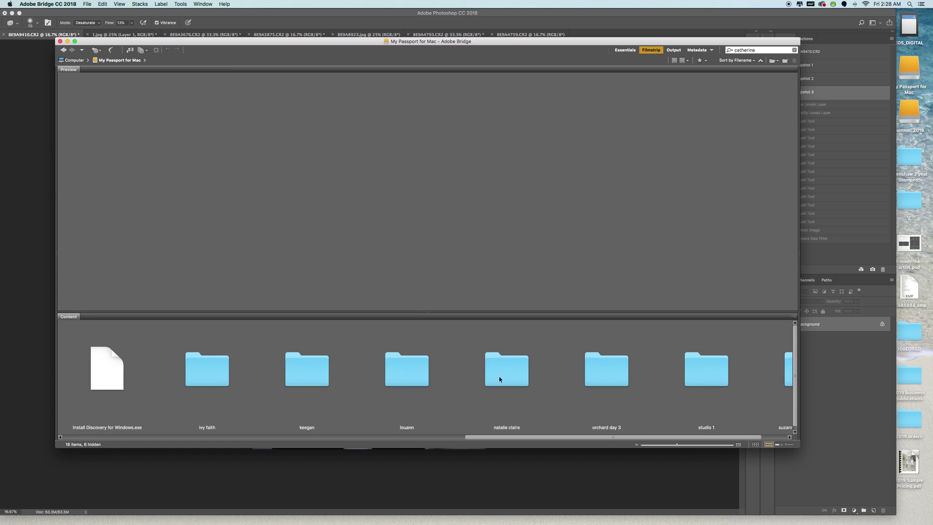
pyautogui.hscroll(-2, 402, 372)
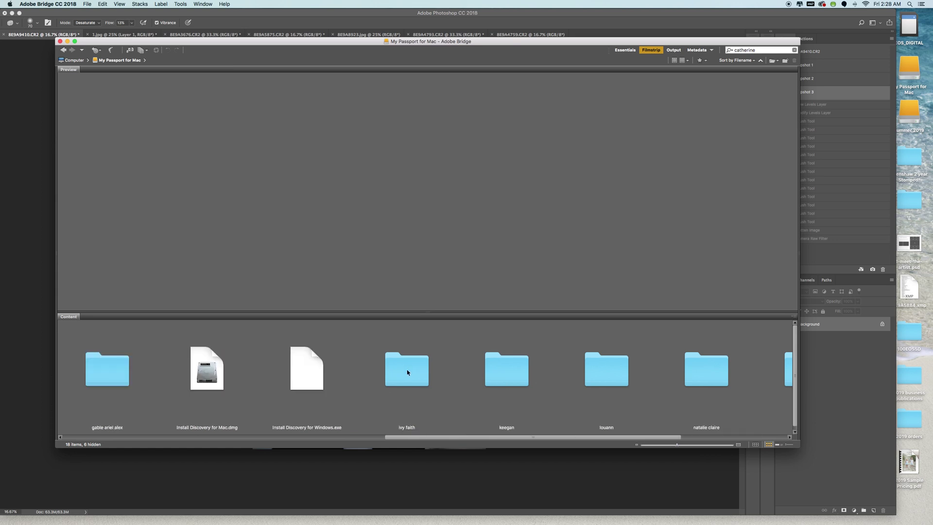
pyautogui.doubleClick(407, 372)
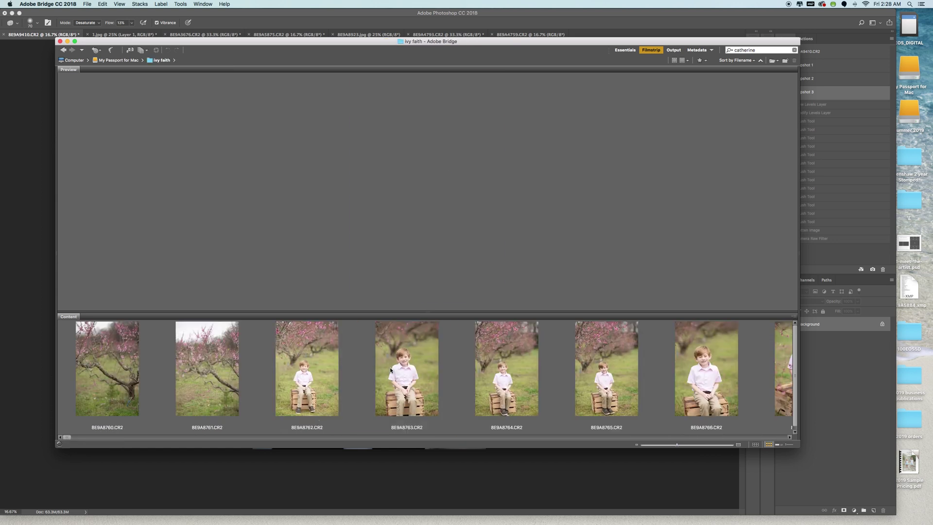
# Find the landscape CR2 portrait ending in 9281, showing the red-haired woman among white blossoms, and open it in Photoshop.
pyautogui.moveTo(66, 436); pyautogui.dragTo(485, 440)
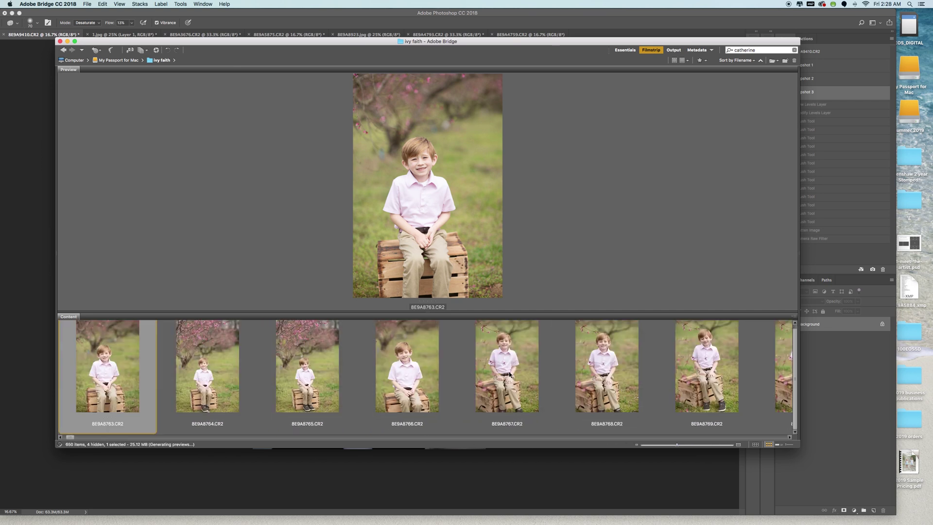
pyautogui.click(510, 375)
pyautogui.click(163, 436)
pyautogui.moveTo(79, 437); pyautogui.dragTo(651, 440)
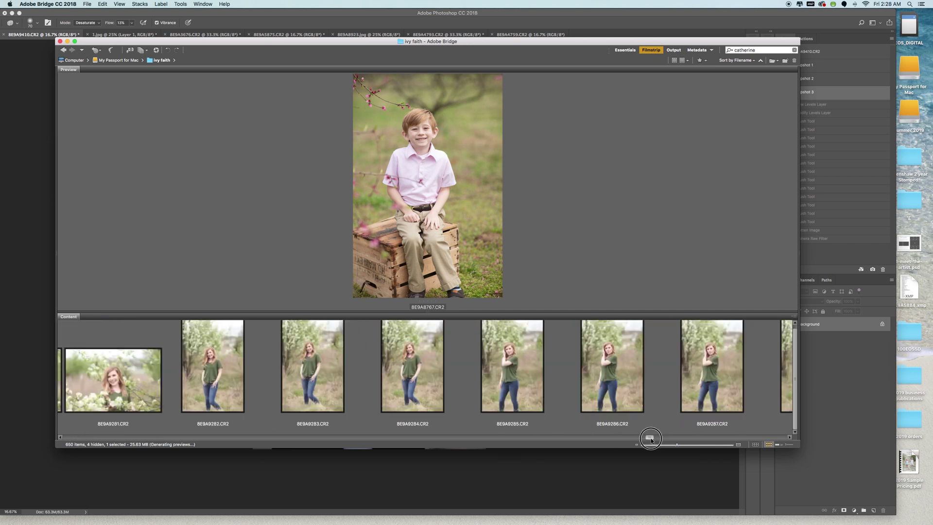
pyautogui.click(125, 380)
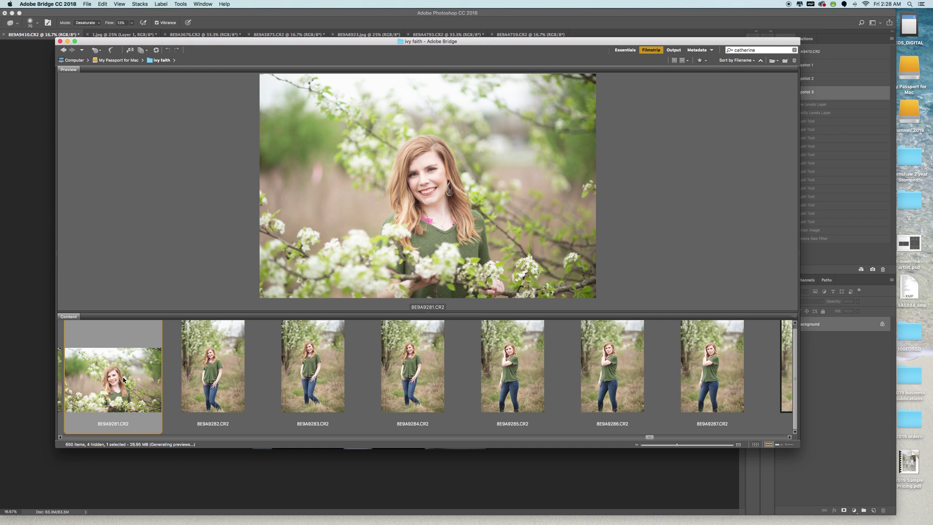
pyautogui.press('super+Tab')
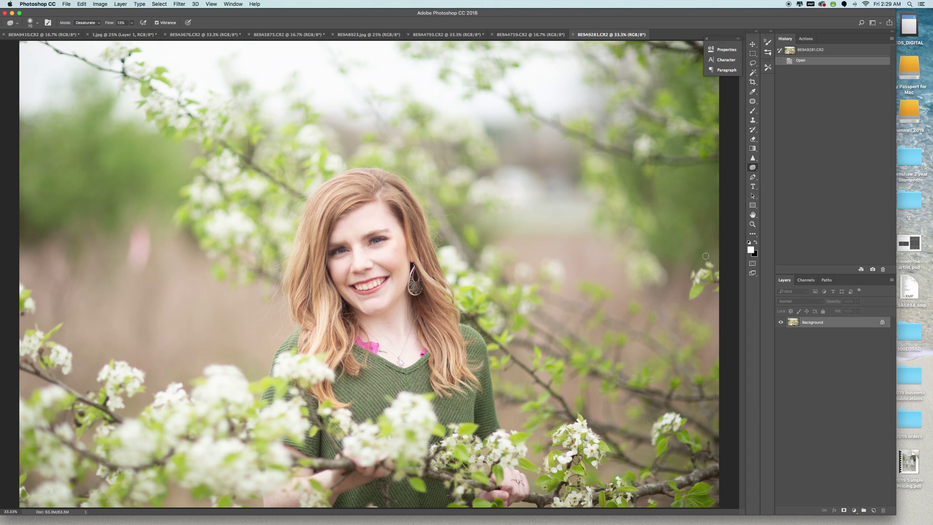
# Inspect the woman's face and hair at 100% zoom, and return to the 33.3% view.
pyautogui.click(752, 224)
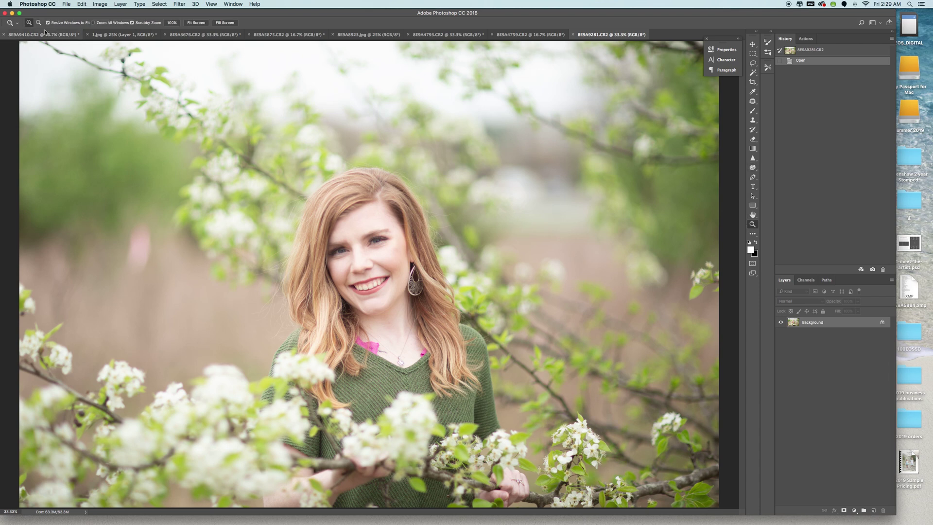
pyautogui.click(336, 225)
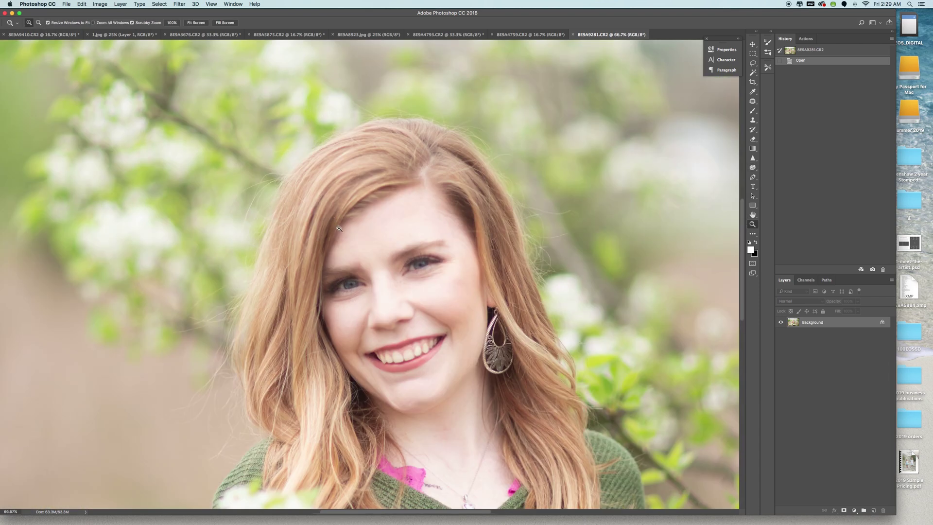
pyautogui.click(340, 228)
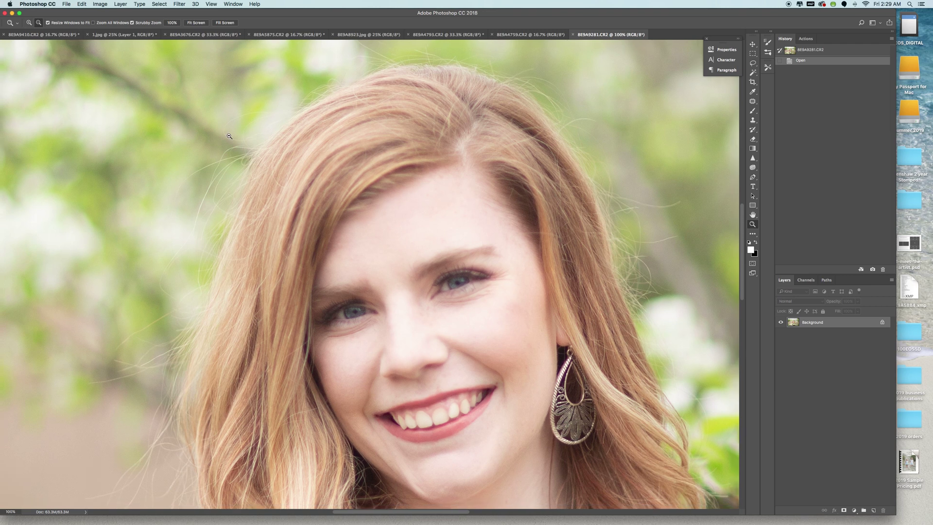
pyautogui.keyDown('alt'); pyautogui.click(227, 139); pyautogui.keyUp('alt')
pyautogui.keyDown('alt'); pyautogui.click(279, 136); pyautogui.keyUp('alt')
pyautogui.keyDown('alt'); pyautogui.click(340, 206); pyautogui.keyUp('alt')
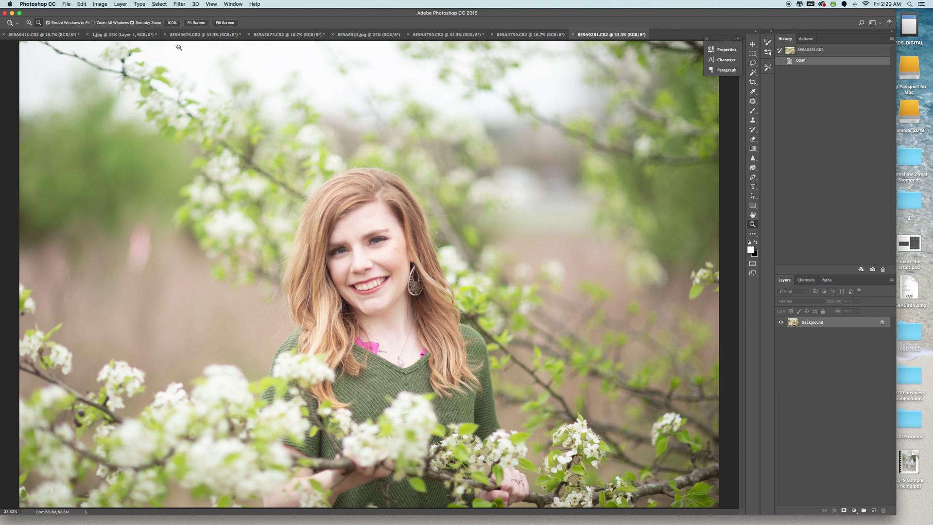
# Apply the Camera Raw filter with HSL saturation of Yellows at -13 and Greens at -43 to mute the foliage.
pyautogui.click(179, 4)
pyautogui.click(187, 50)
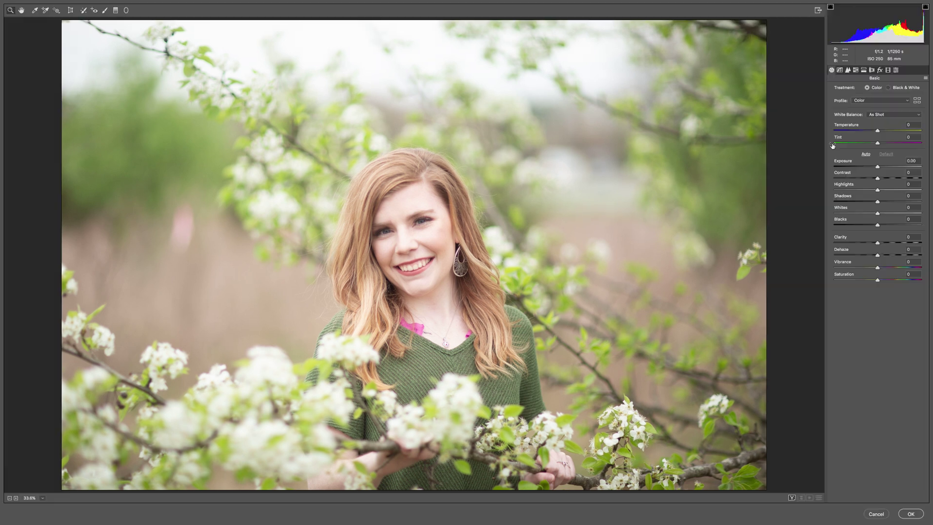
pyautogui.click(855, 70)
pyautogui.click(858, 89)
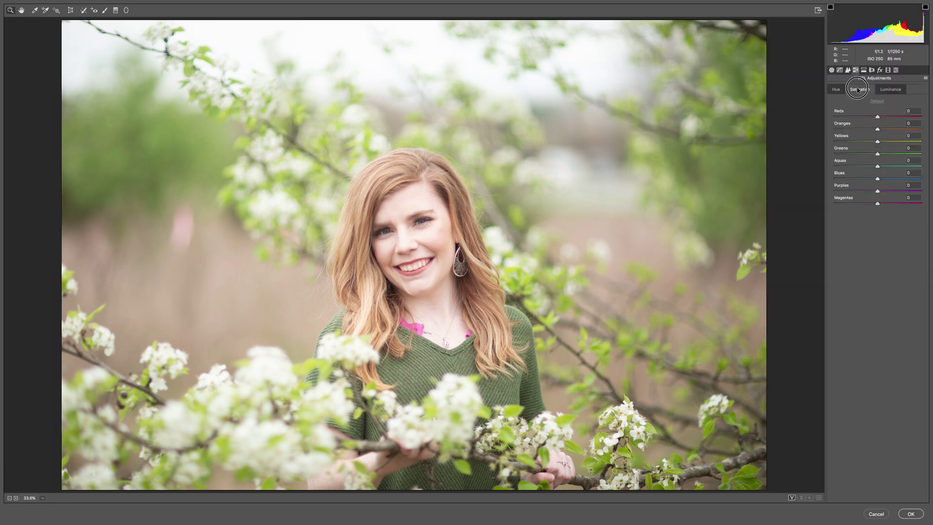
pyautogui.moveTo(877, 142); pyautogui.dragTo(871, 141)
pyautogui.click(873, 142)
pyautogui.moveTo(877, 153); pyautogui.dragTo(865, 154)
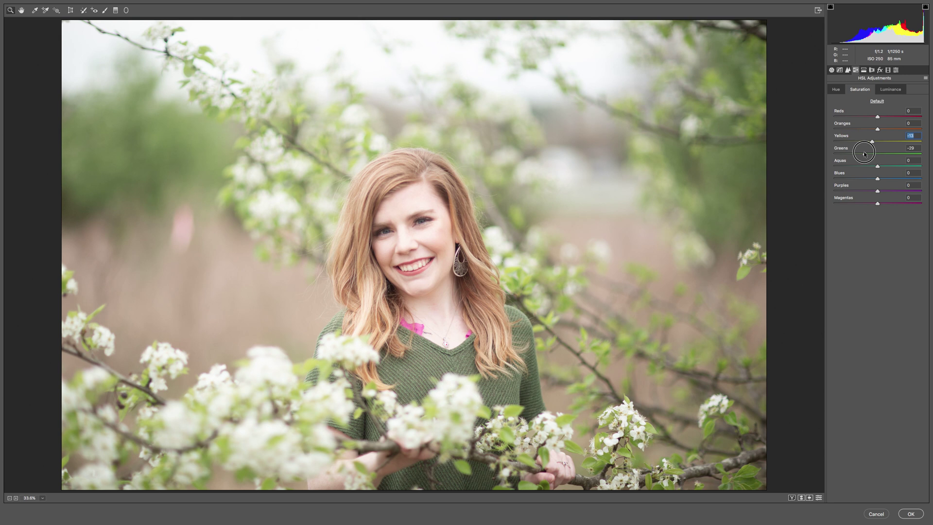
pyautogui.moveTo(864, 154); pyautogui.dragTo(858, 154)
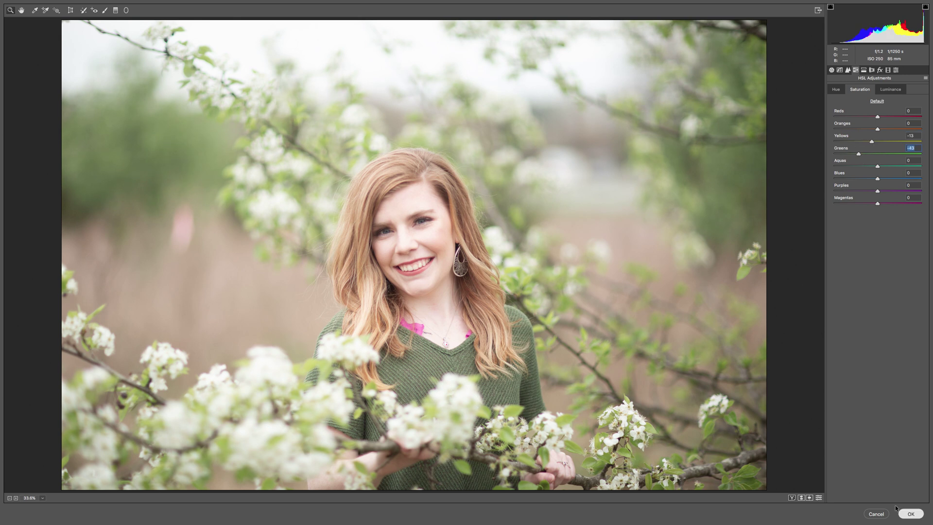
pyautogui.press('Return')
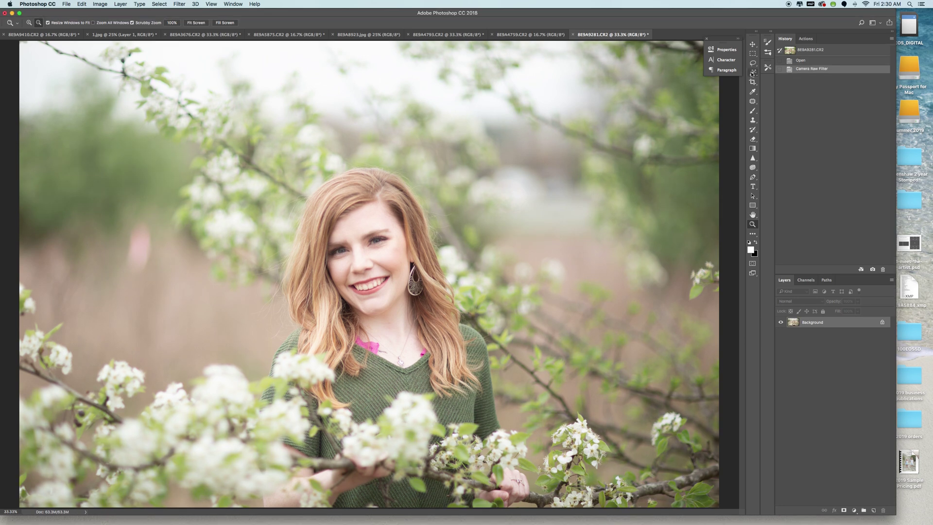
# Crop the portrait tighter around the woman at the 5:7 ratio in landscape orientation, placing her left of centre.
pyautogui.click(752, 82)
pyautogui.moveTo(43, 43); pyautogui.dragTo(64, 63)
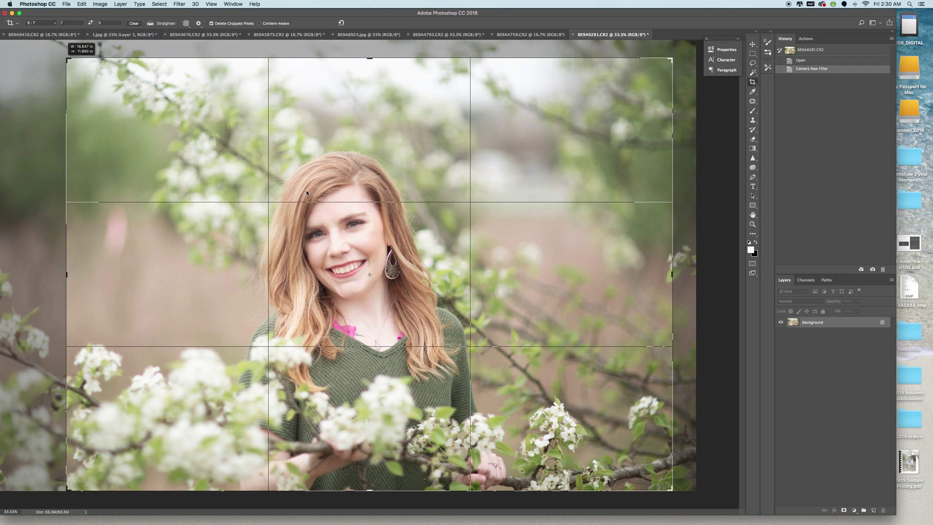
pyautogui.moveTo(354, 211)
pyautogui.mouseDown()
pyautogui.moveTo(333, 204)
pyautogui.moveTo(342, 221)
pyautogui.mouseUp()
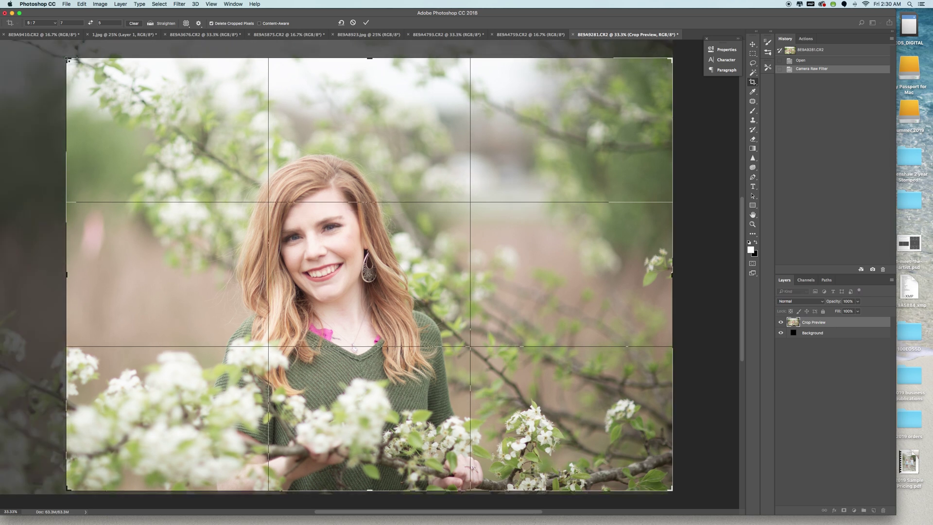
pyautogui.moveTo(68, 61); pyautogui.dragTo(83, 69)
pyautogui.press('Return')
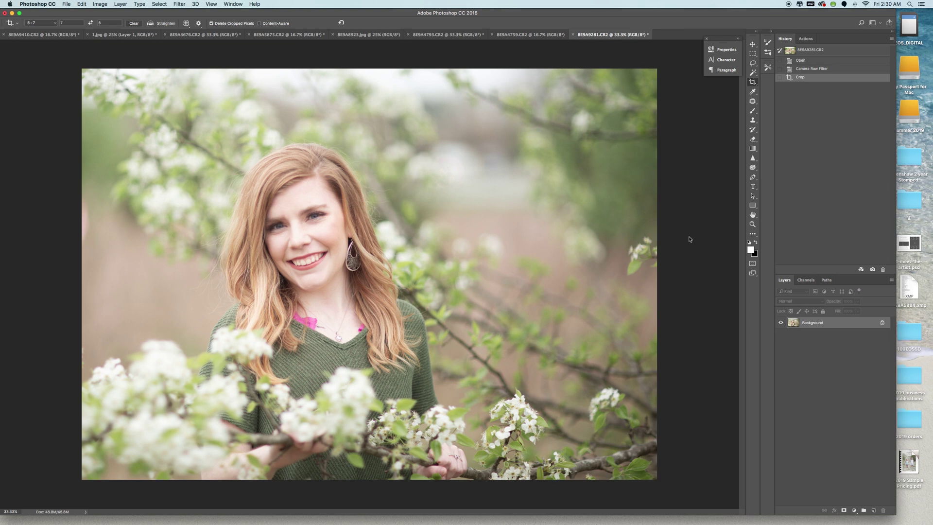
# Add a Brightness/Contrast adjustment layer and lower its brightness slightly.
pyautogui.click(854, 511)
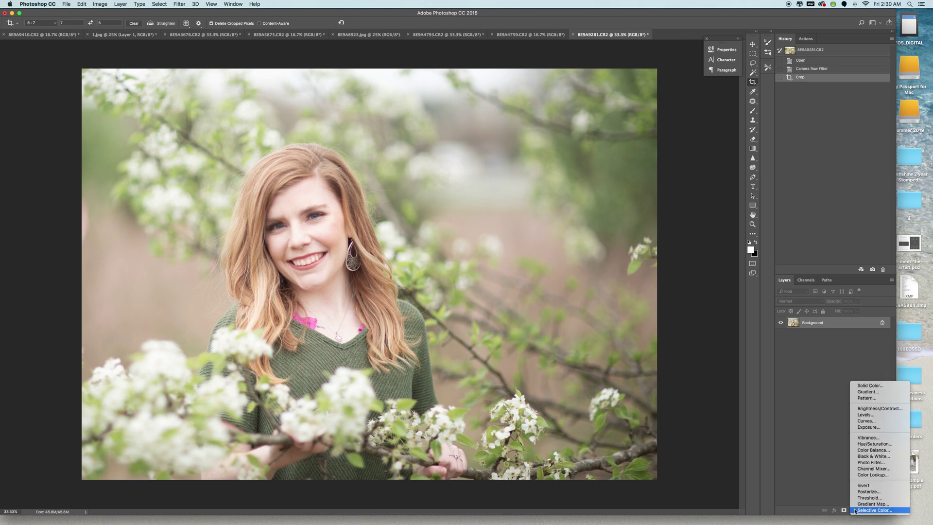
pyautogui.click(875, 408)
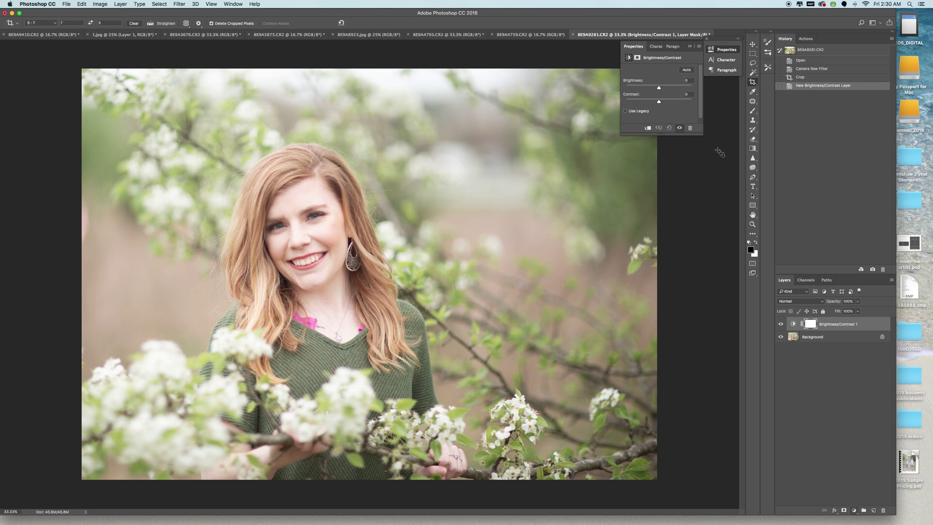
pyautogui.moveTo(659, 87)
pyautogui.mouseDown()
pyautogui.moveTo(665, 104)
pyautogui.moveTo(656, 89)
pyautogui.mouseUp()
# Paint black on the Brightness/Contrast mask over the background near the photo's right edge with a much larger brush at 14% opacity.
pyautogui.click(809, 324)
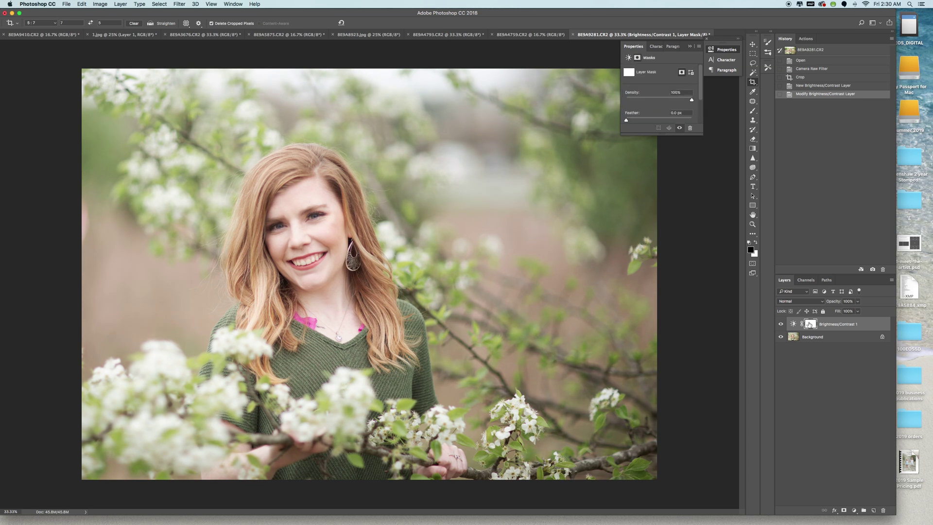
pyautogui.click(754, 111)
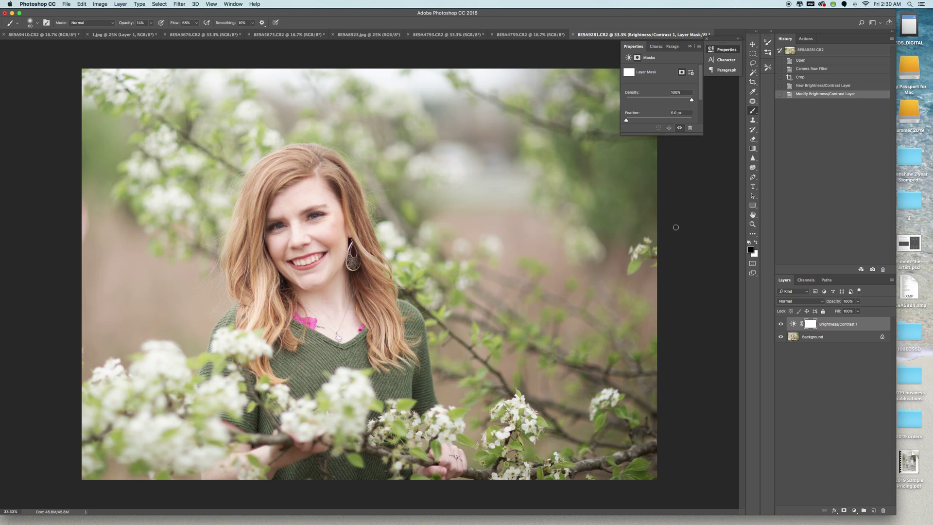
pyautogui.press(']')
pyautogui.press(']')
pyautogui.press(']')
pyautogui.press(']')
pyautogui.press(']')
pyautogui.press(']')
pyautogui.press(']')
pyautogui.press(']')
pyautogui.press(']')
pyautogui.press(']')
pyautogui.press(']')
pyautogui.press(']')
pyautogui.press(']')
pyautogui.press(']')
pyautogui.press(']')
pyautogui.moveTo(612, 120); pyautogui.dragTo(729, 260)
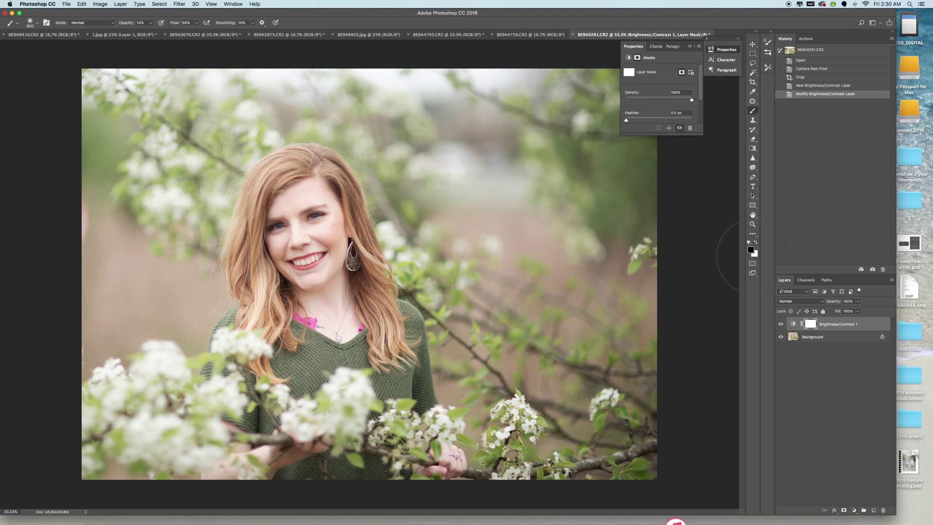
pyautogui.click(756, 243)
pyautogui.click(756, 242)
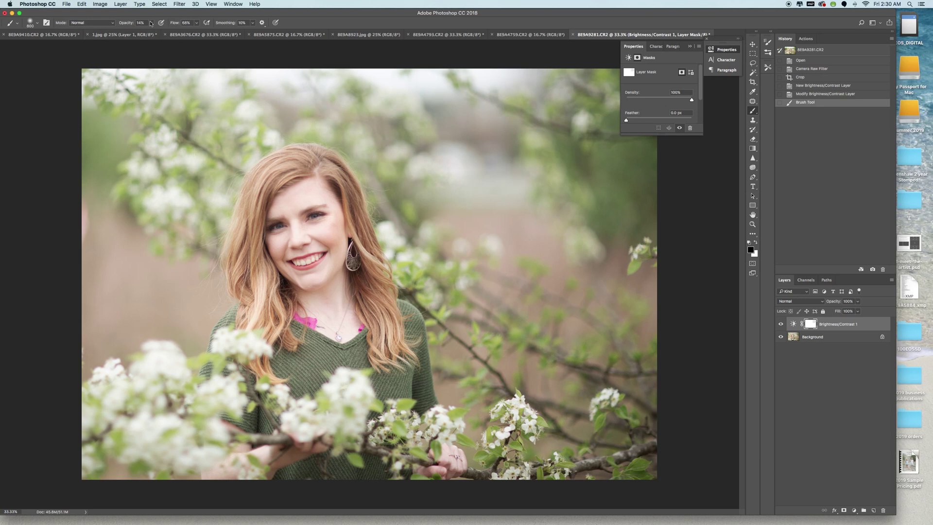
# Paint over the sky and blurred upper background on the mask at 60% brush opacity, and flatten the image.
pyautogui.press('6')
pyautogui.moveTo(306, 71); pyautogui.dragTo(422, 95)
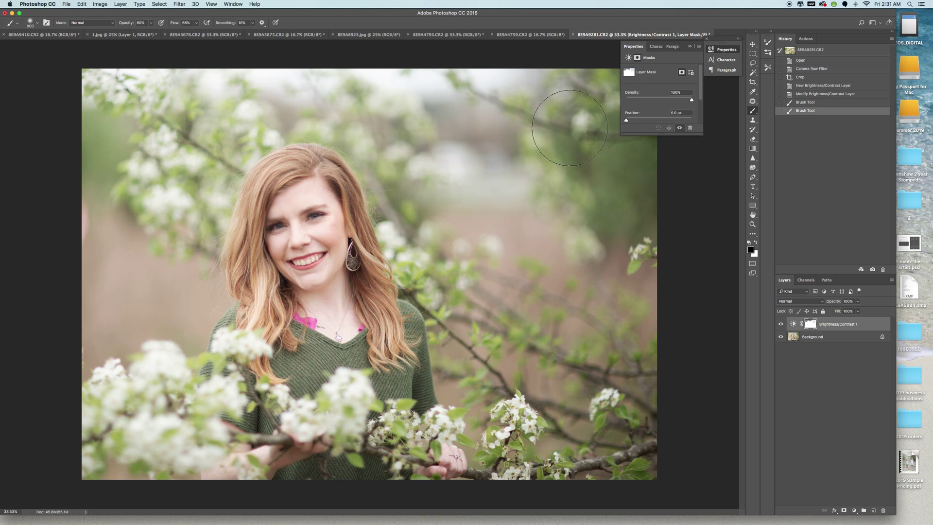
pyautogui.moveTo(574, 151); pyautogui.dragTo(448, 175)
pyautogui.moveTo(448, 176)
pyautogui.mouseDown()
pyautogui.moveTo(465, 202)
pyautogui.moveTo(498, 221)
pyautogui.mouseUp()
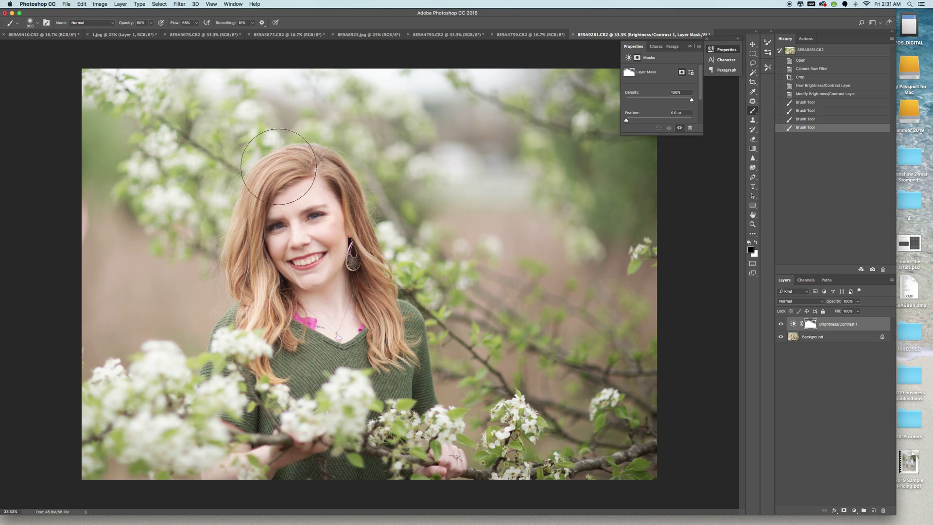
pyautogui.click(128, 7)
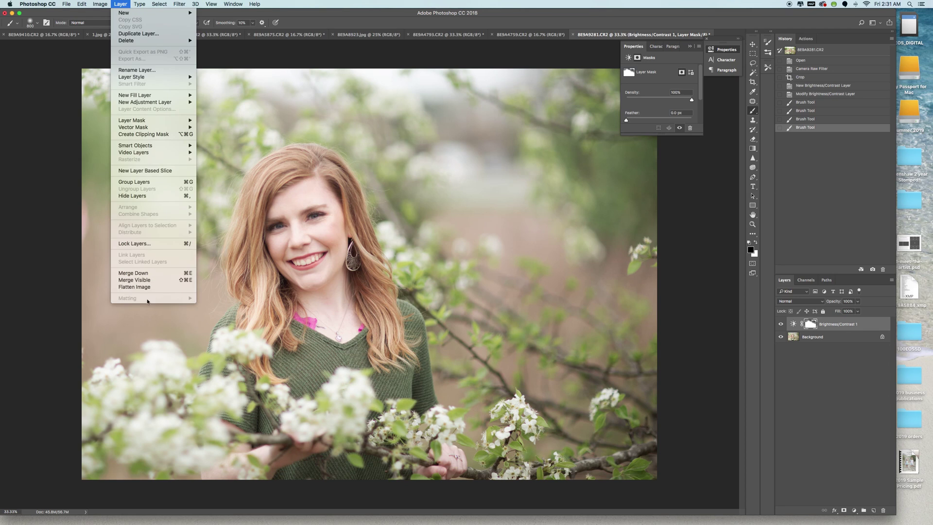
pyautogui.click(371, 324)
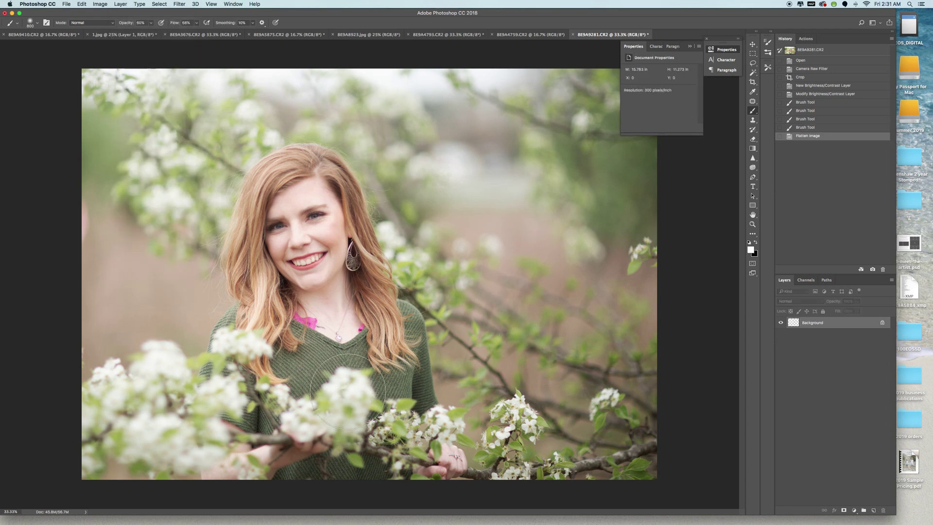
# Burn the midtones of the woman's hair and the shoulder edge of her sweater, using a smaller brush for the finer strokes.
pyautogui.press('x')
pyautogui.click(752, 167)
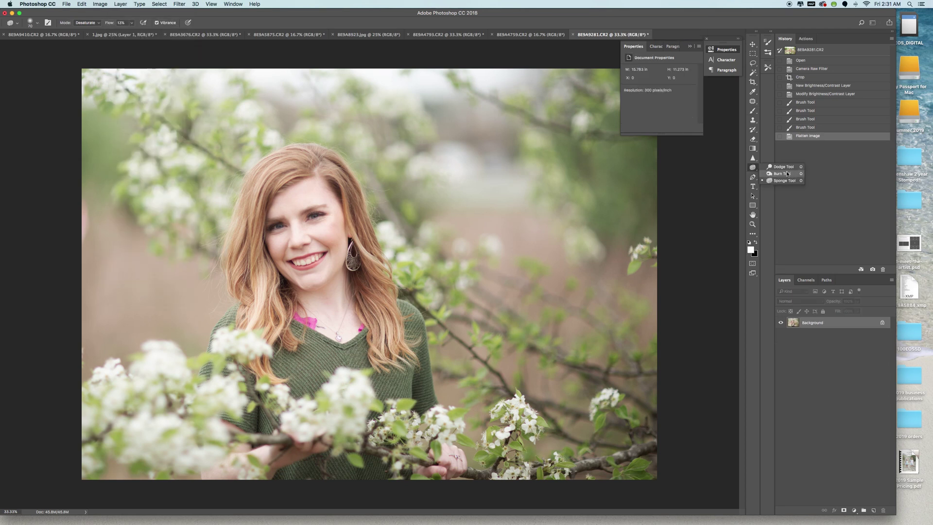
pyautogui.click(777, 168)
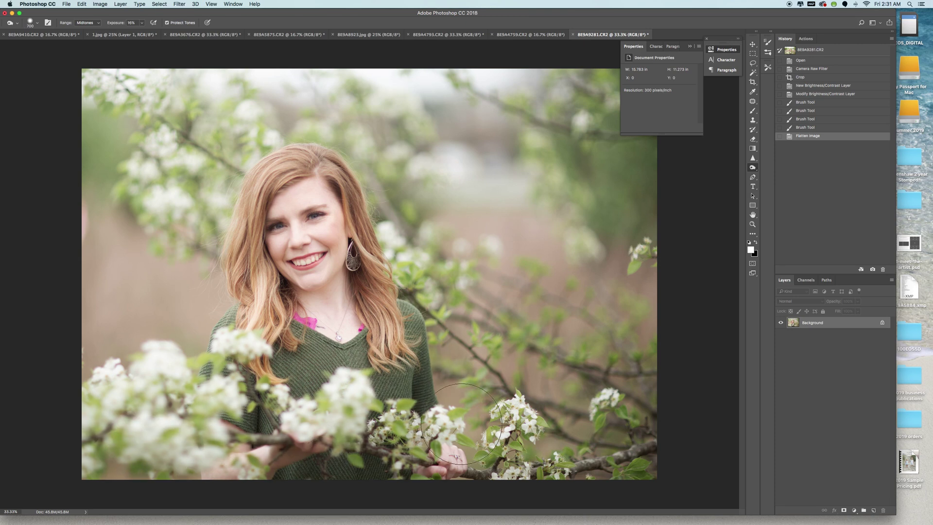
pyautogui.moveTo(350, 182); pyautogui.dragTo(330, 168)
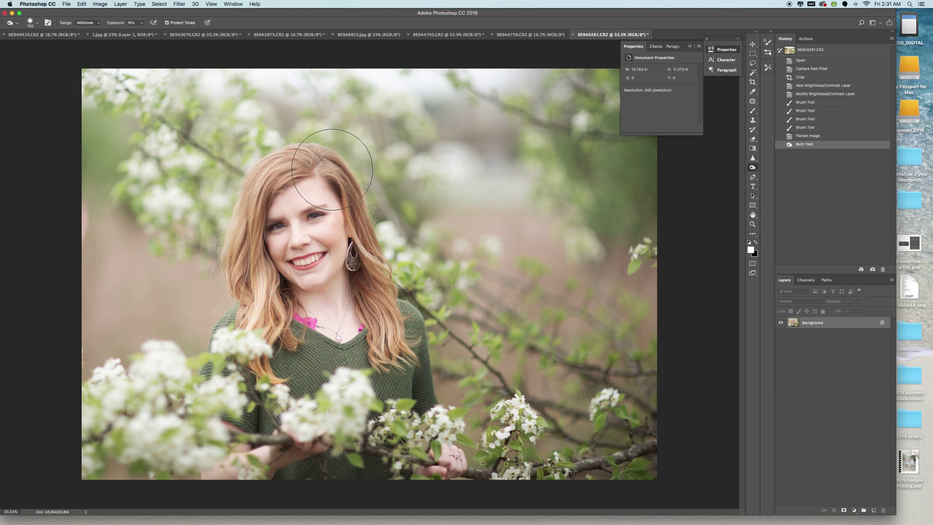
pyautogui.press('[')
pyautogui.press('[')
pyautogui.press('[')
pyautogui.press('[')
pyautogui.press('[')
pyautogui.moveTo(276, 167)
pyautogui.mouseDown()
pyautogui.moveTo(327, 171)
pyautogui.moveTo(365, 212)
pyautogui.moveTo(413, 362)
pyautogui.mouseUp()
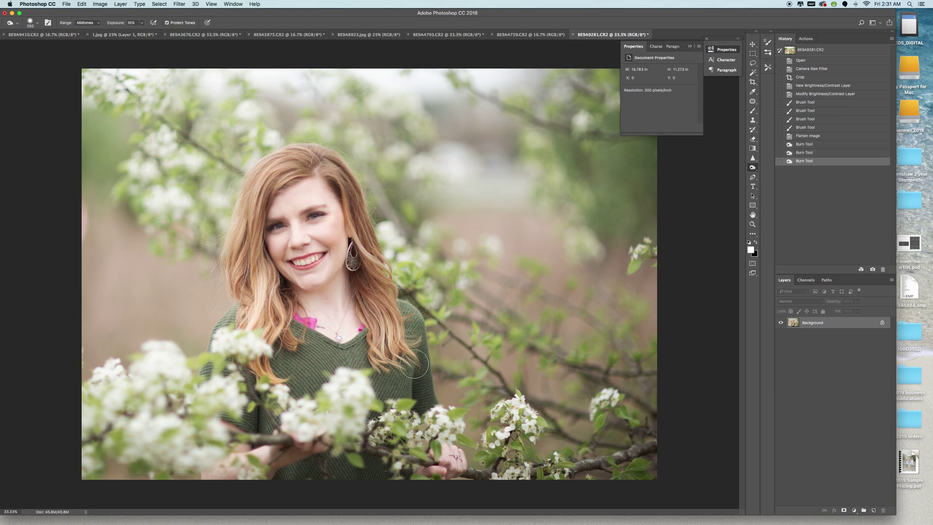
pyautogui.click(251, 280)
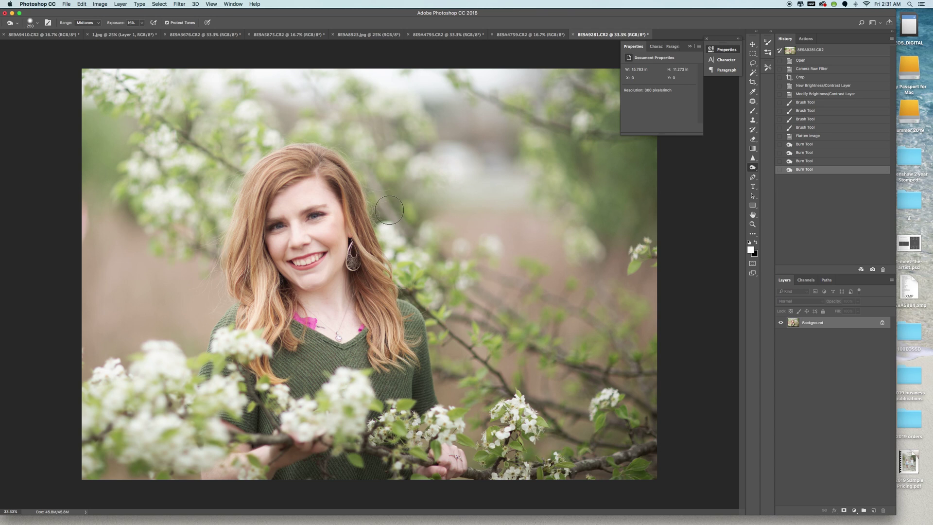
pyautogui.moveTo(299, 155); pyautogui.dragTo(338, 165)
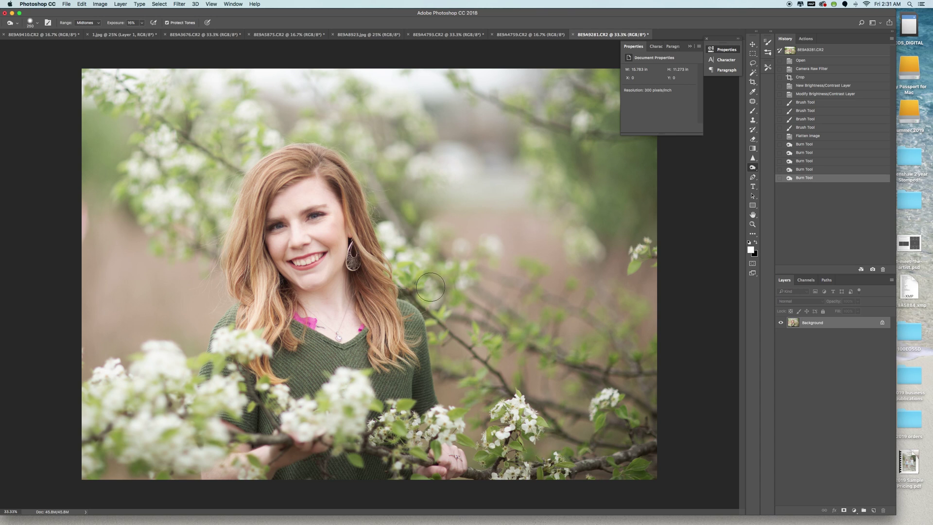
pyautogui.moveTo(431, 286)
pyautogui.mouseDown()
pyautogui.moveTo(392, 360)
pyautogui.moveTo(413, 326)
pyautogui.mouseUp()
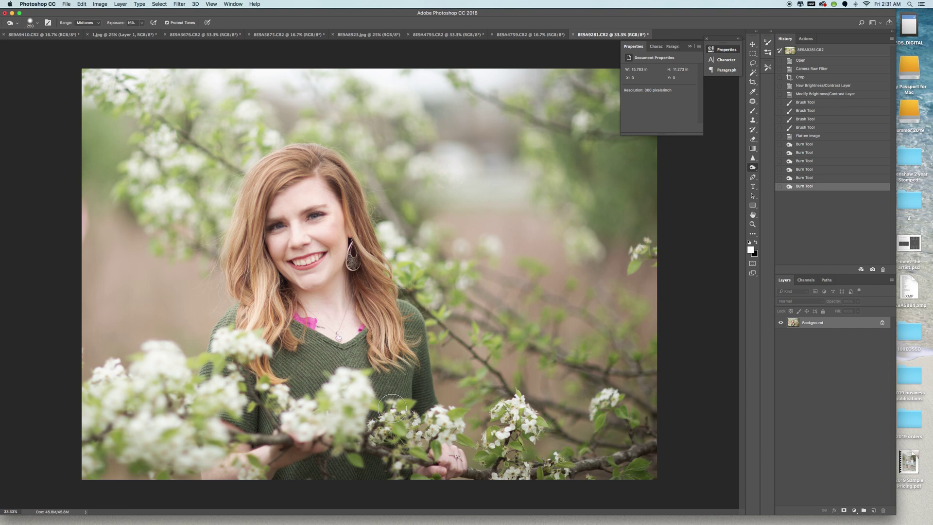
# Burn the branches and background along the photo's right edge with an enlarged brush.
pyautogui.press(']')
pyautogui.press(']')
pyautogui.press(']')
pyautogui.press(']')
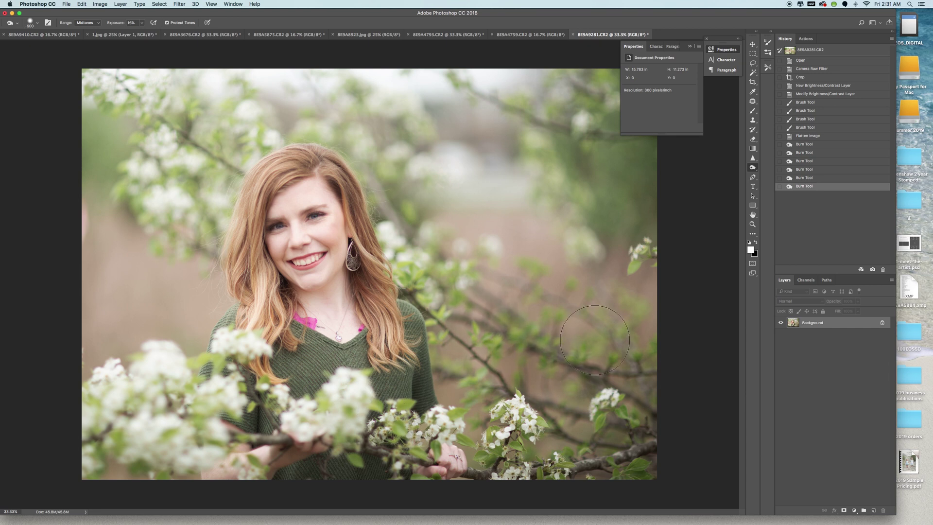
pyautogui.click(652, 339)
pyautogui.moveTo(670, 298)
pyautogui.mouseDown()
pyautogui.moveTo(655, 175)
pyautogui.moveTo(650, 229)
pyautogui.mouseUp()
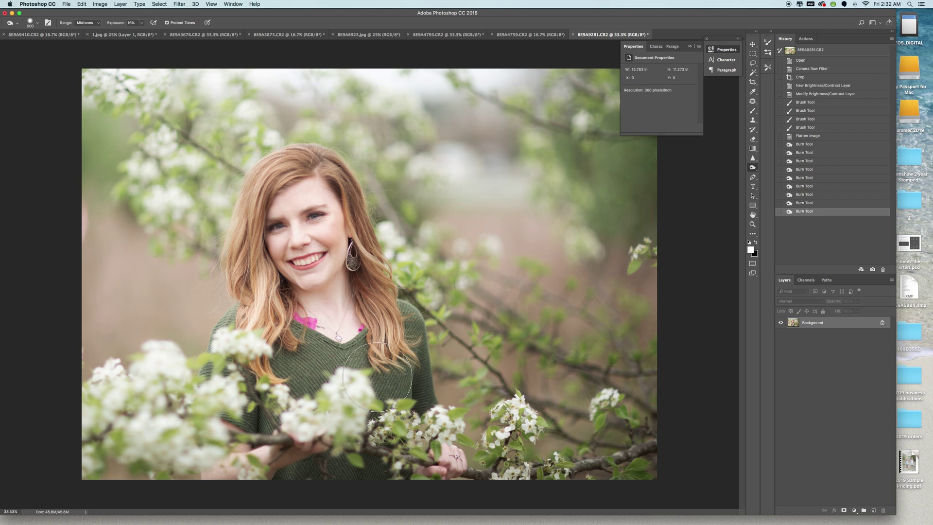
# Add a Color Balance adjustment layer with midtones shifted to blue +12 and red +5.
pyautogui.click(855, 510)
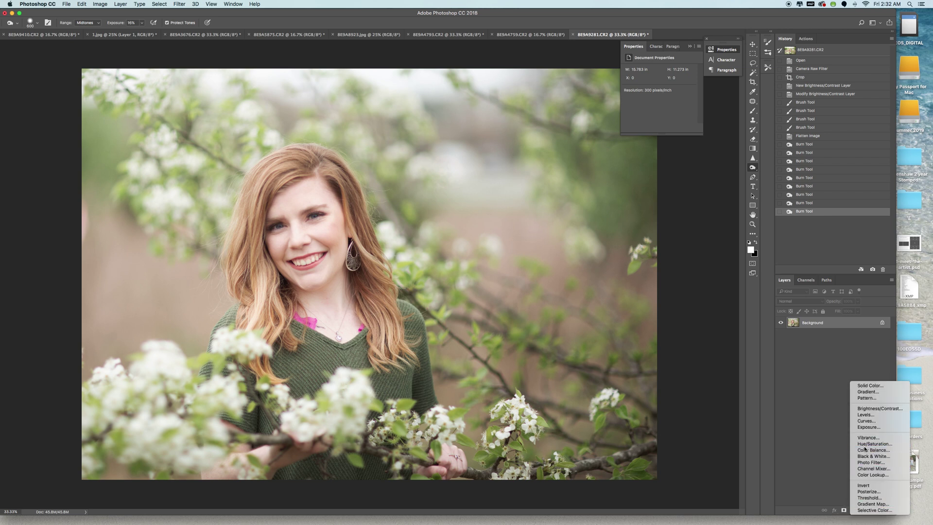
pyautogui.click(663, 149)
pyautogui.moveTo(651, 113); pyautogui.dragTo(653, 112)
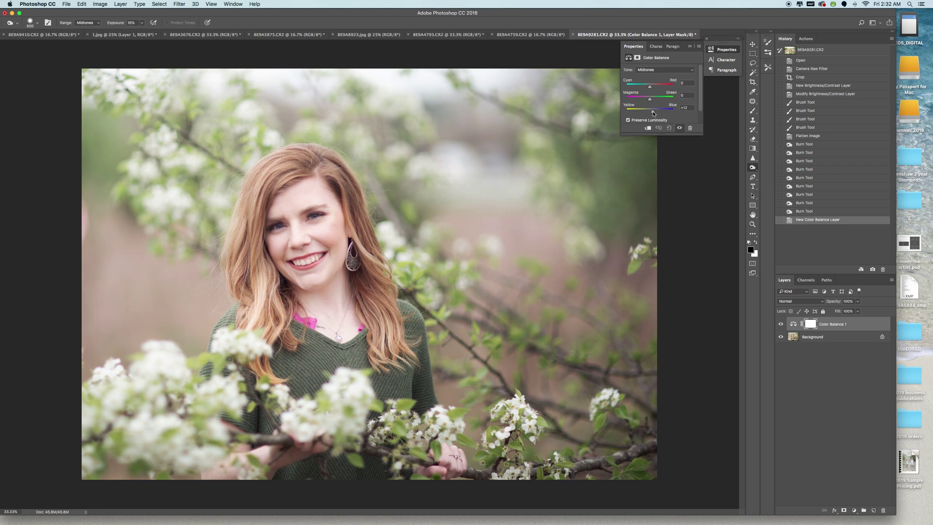
pyautogui.moveTo(649, 87); pyautogui.dragTo(652, 90)
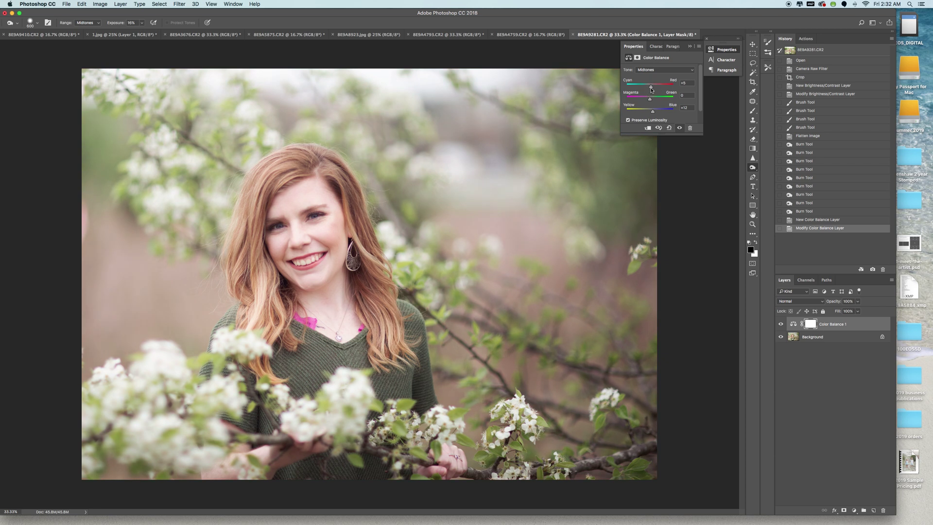
pyautogui.click(688, 48)
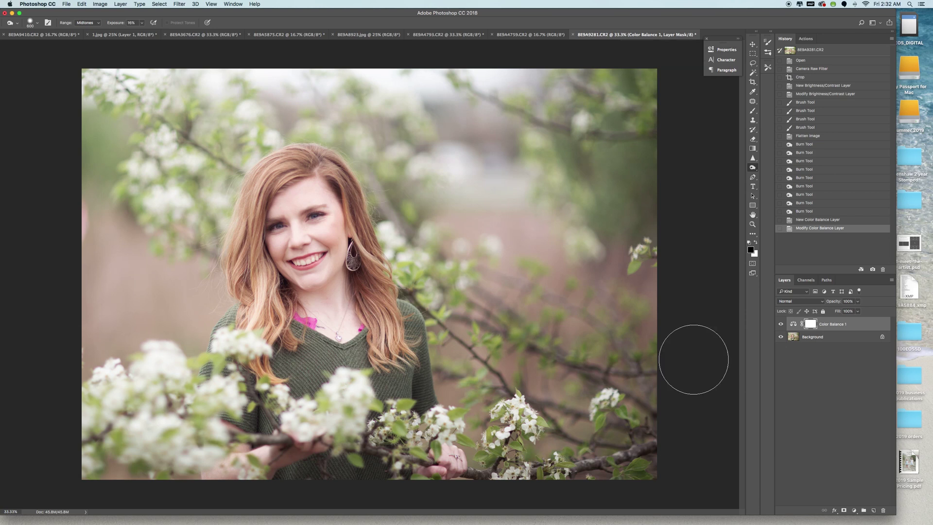
# Paint black at 60% opacity on the Color Balance mask over the woman's face, hair, sweater and arm, and the background beside her.
pyautogui.press('b')
pyautogui.moveTo(306, 266)
pyautogui.mouseDown()
pyautogui.moveTo(325, 192)
pyautogui.moveTo(311, 214)
pyautogui.mouseUp()
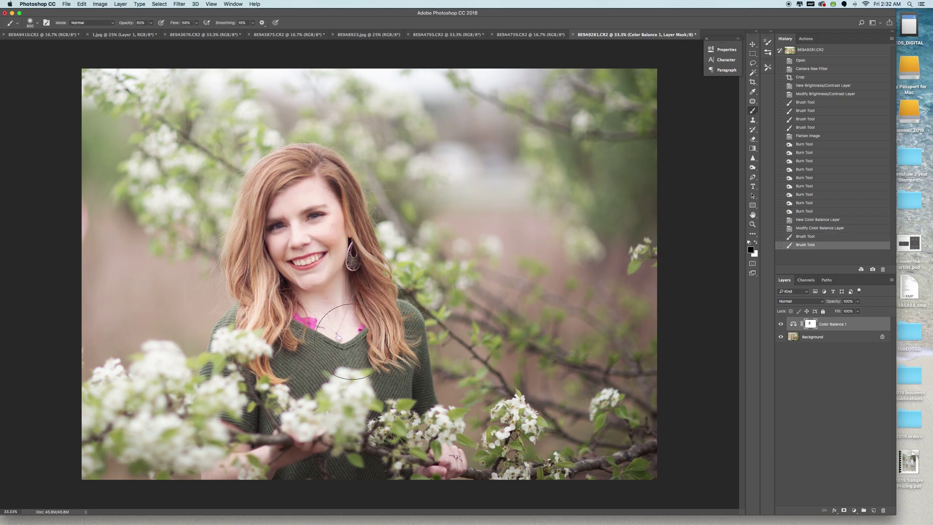
pyautogui.moveTo(285, 355)
pyautogui.mouseDown()
pyautogui.moveTo(393, 369)
pyautogui.moveTo(340, 204)
pyautogui.mouseUp()
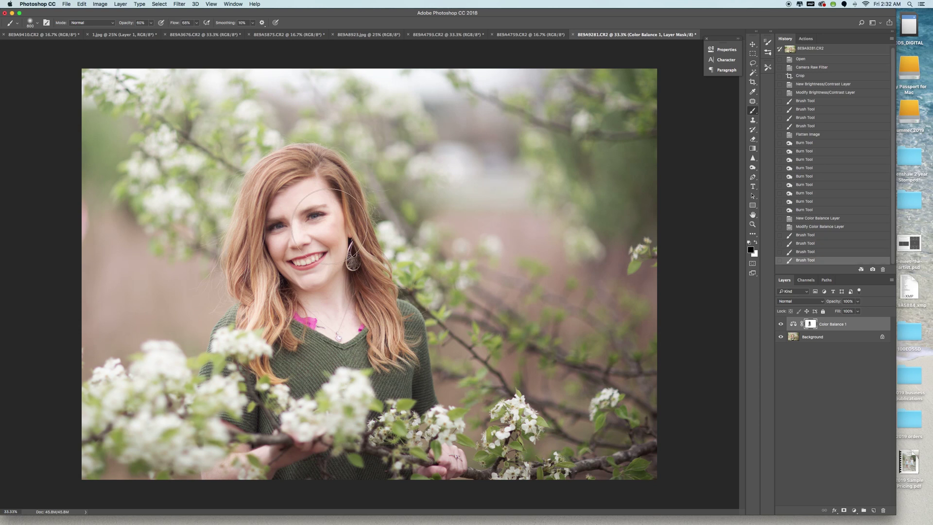
pyautogui.moveTo(194, 292)
pyautogui.mouseDown()
pyautogui.moveTo(131, 318)
pyautogui.moveTo(78, 313)
pyautogui.mouseUp()
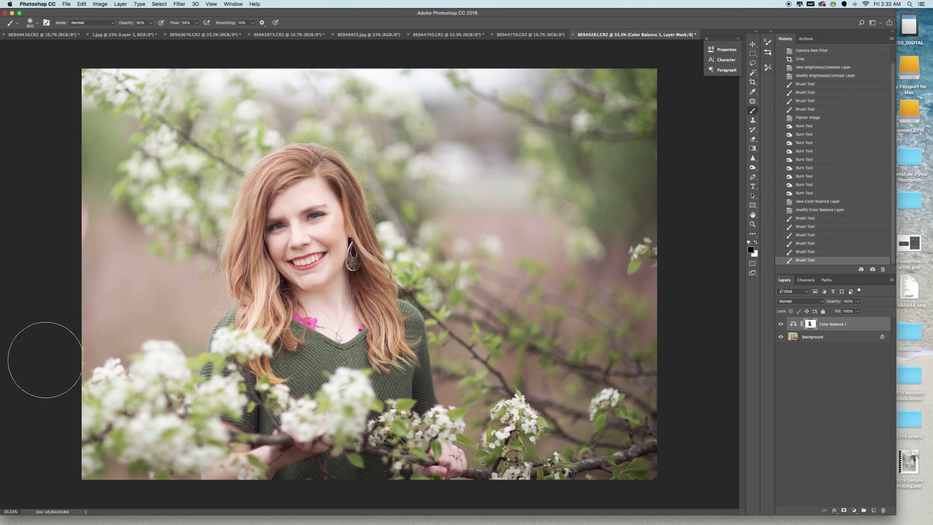
pyautogui.moveTo(264, 442)
pyautogui.mouseDown()
pyautogui.moveTo(308, 479)
pyautogui.moveTo(287, 475)
pyautogui.mouseUp()
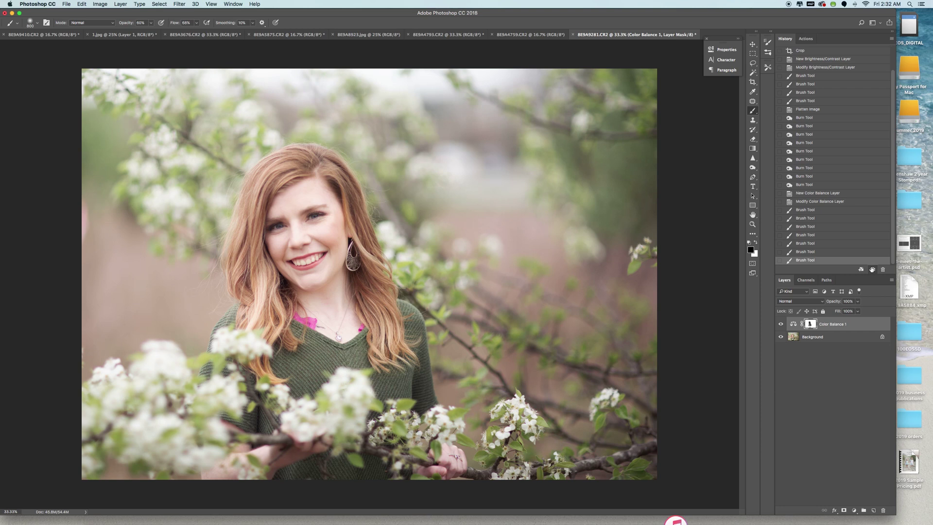
# Compare the photo's original history state with the snapshot of the current edit, ending on the snapshot.
pyautogui.scroll(3, 813, 84)
pyautogui.click(808, 50)
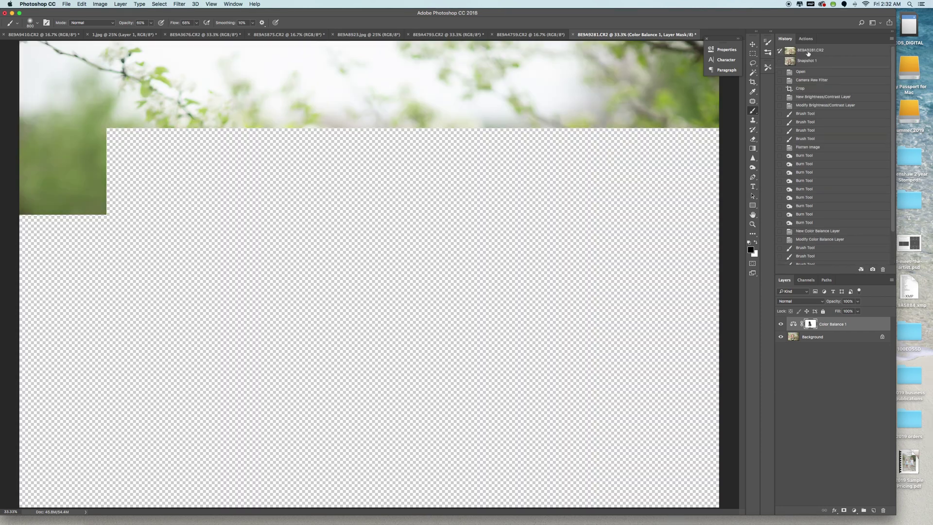
pyautogui.click(809, 61)
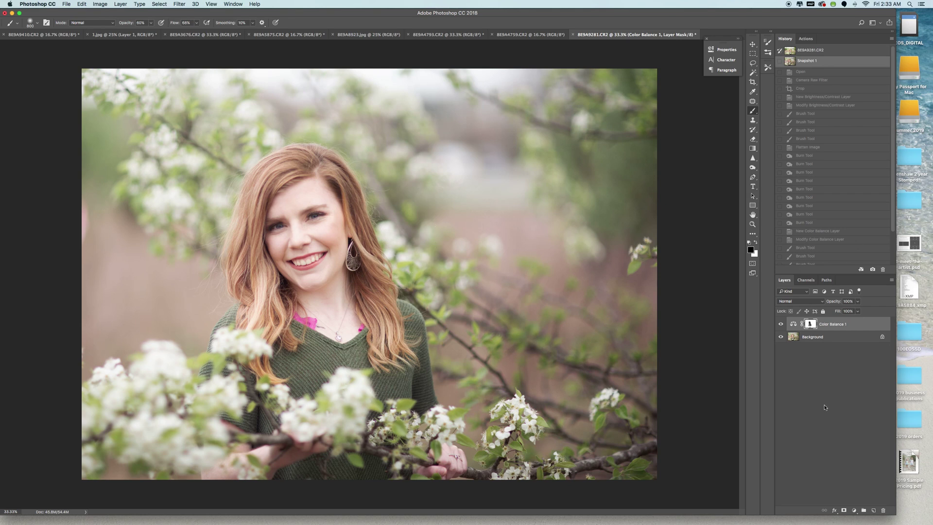
# Flatten the image and add a Brightness/Contrast adjustment layer with the brightness slightly lowered.
pyautogui.click(119, 4)
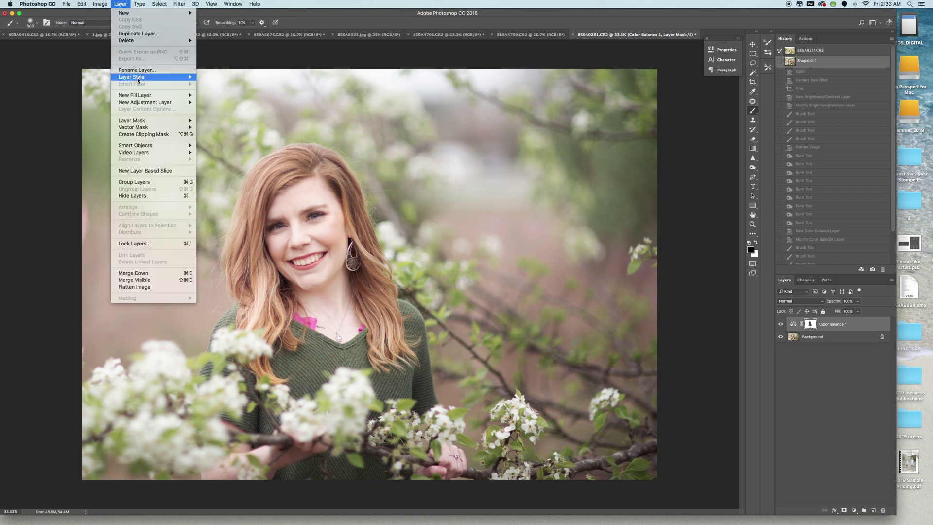
pyautogui.click(153, 287)
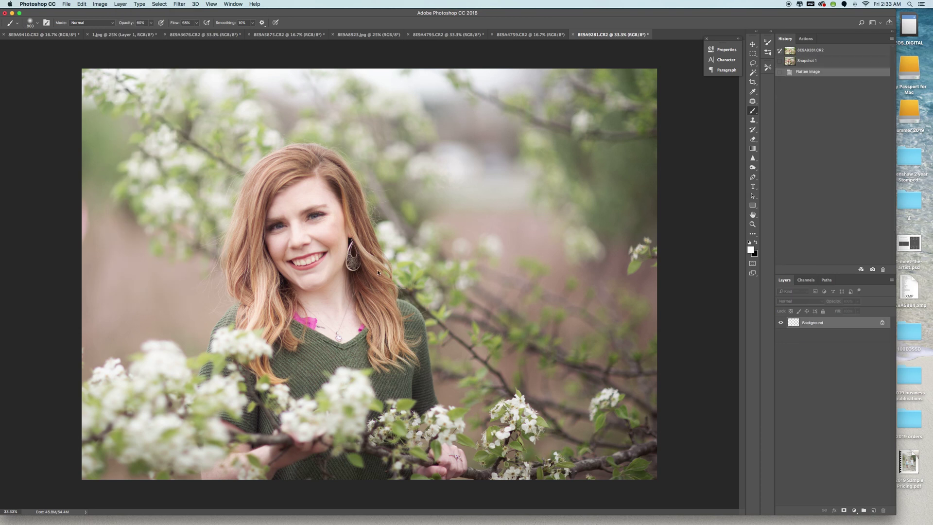
pyautogui.click(854, 510)
pyautogui.click(880, 408)
pyautogui.moveTo(659, 89); pyautogui.dragTo(658, 88)
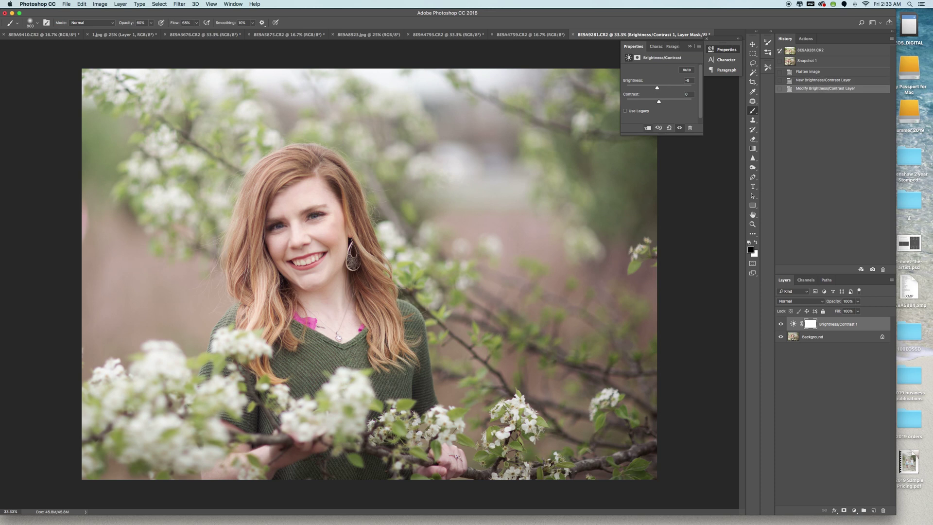
pyautogui.click(690, 46)
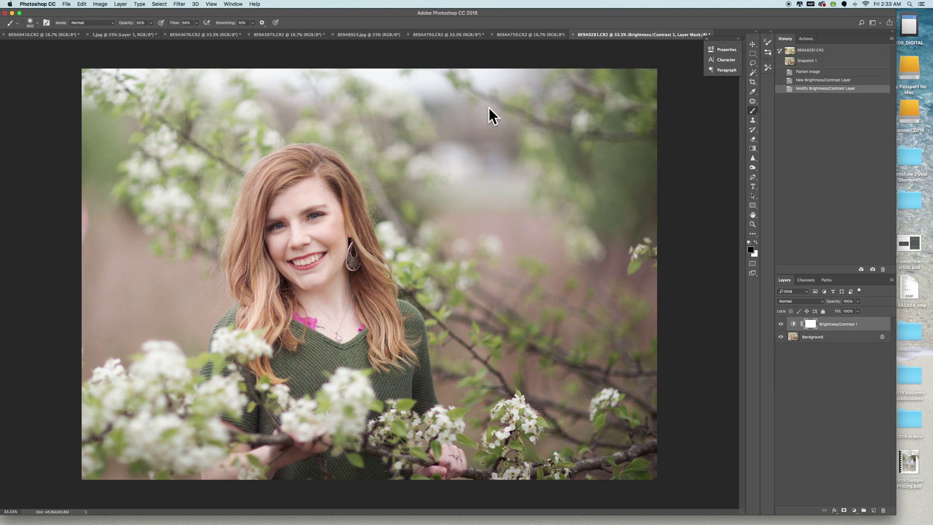
# Mask the darkening off the upper background and blossoms around the woman with black, raising brush opacity to 100%, and flatten the image.
pyautogui.moveTo(588, 188)
pyautogui.mouseDown()
pyautogui.moveTo(562, 124)
pyautogui.moveTo(538, 100)
pyautogui.mouseUp()
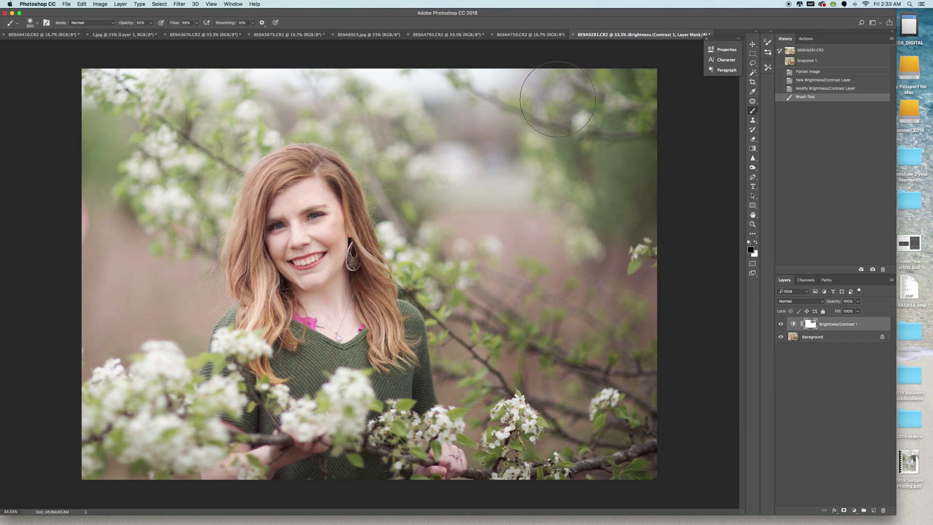
pyautogui.moveTo(139, 197)
pyautogui.mouseDown()
pyautogui.moveTo(146, 160)
pyautogui.moveTo(138, 99)
pyautogui.mouseUp()
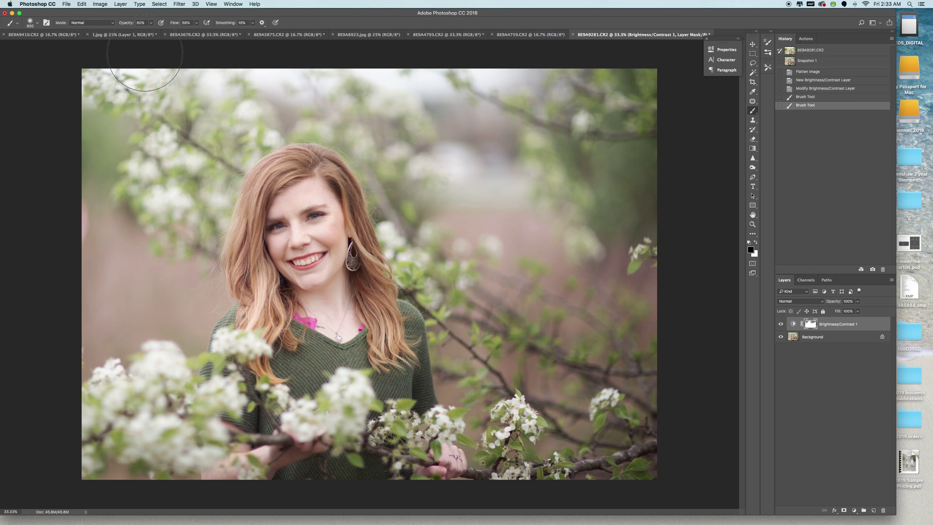
pyautogui.moveTo(150, 26); pyautogui.dragTo(168, 33)
pyautogui.moveTo(375, 109); pyautogui.dragTo(386, 119)
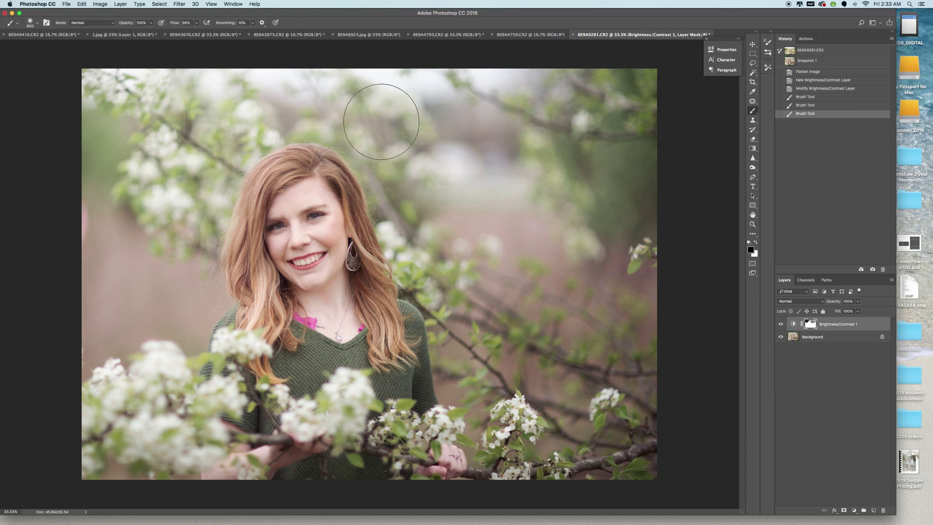
pyautogui.moveTo(579, 143); pyautogui.dragTo(573, 229)
pyautogui.click(120, 4)
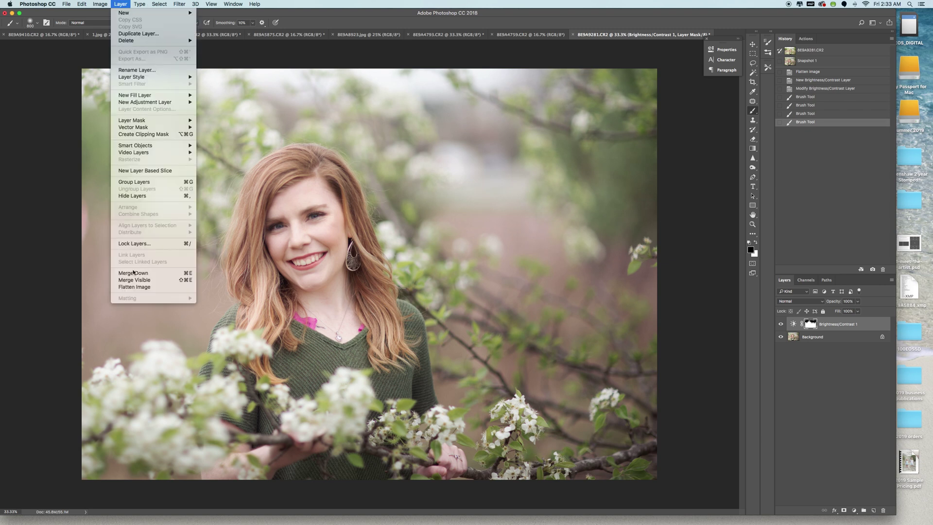
pyautogui.click(136, 287)
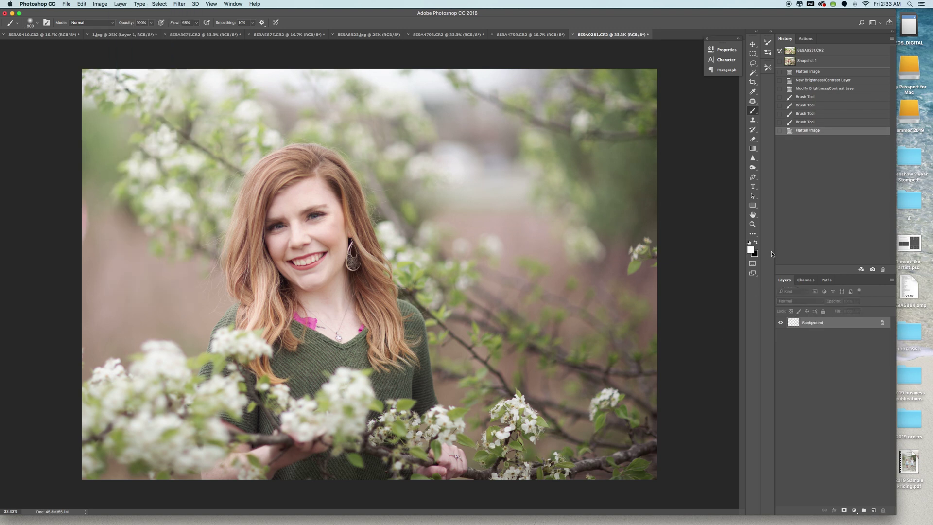
# Sample a pale skin tone from the woman's face as the foreground color and shrink the brush for work under her eyes.
pyautogui.click(752, 225)
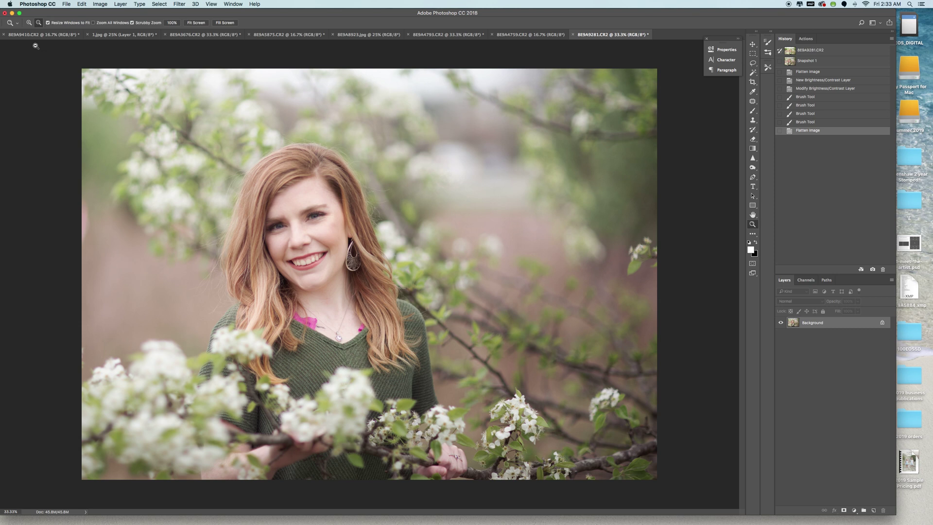
pyautogui.moveTo(280, 225); pyautogui.dragTo(303, 238)
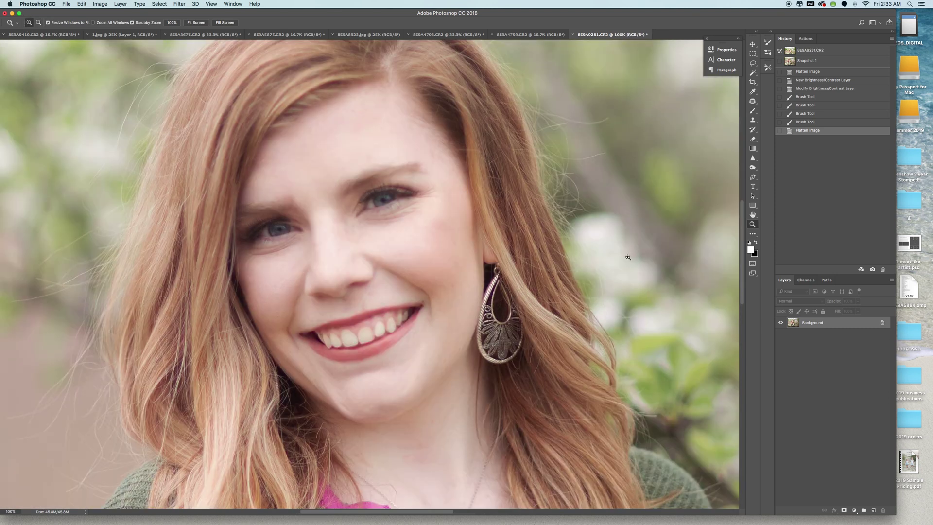
pyautogui.click(749, 251)
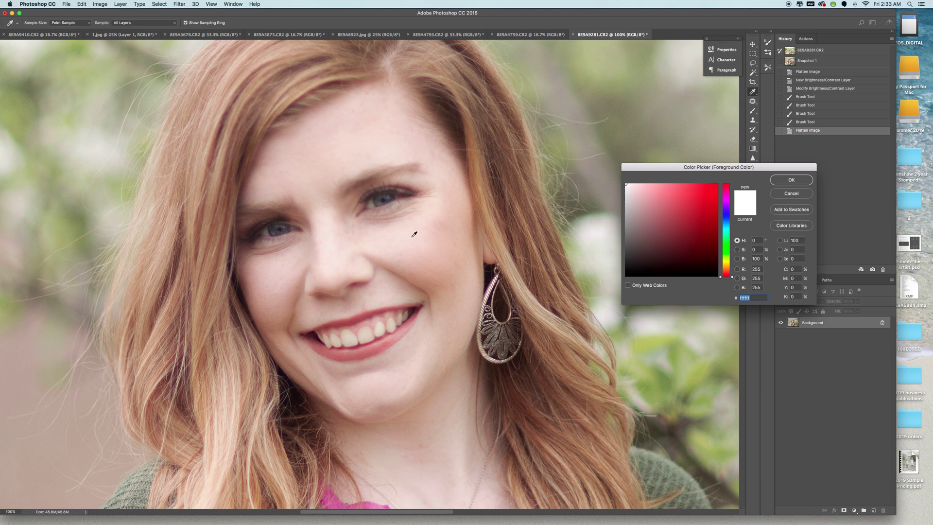
pyautogui.click(789, 179)
pyautogui.press('b')
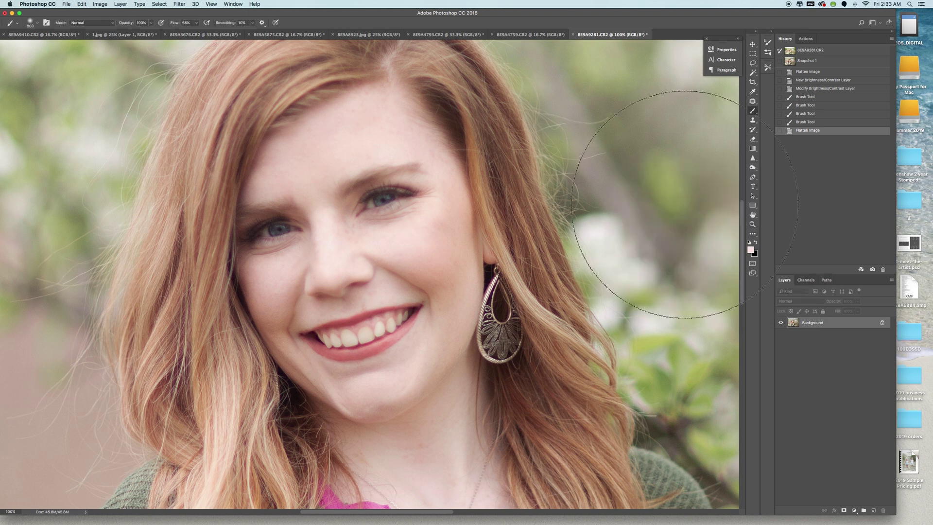
pyautogui.press('[')
pyautogui.press('[')
pyautogui.press('[')
pyautogui.press('[')
pyautogui.press('[')
pyautogui.press('[')
pyautogui.press('[')
pyautogui.press('[')
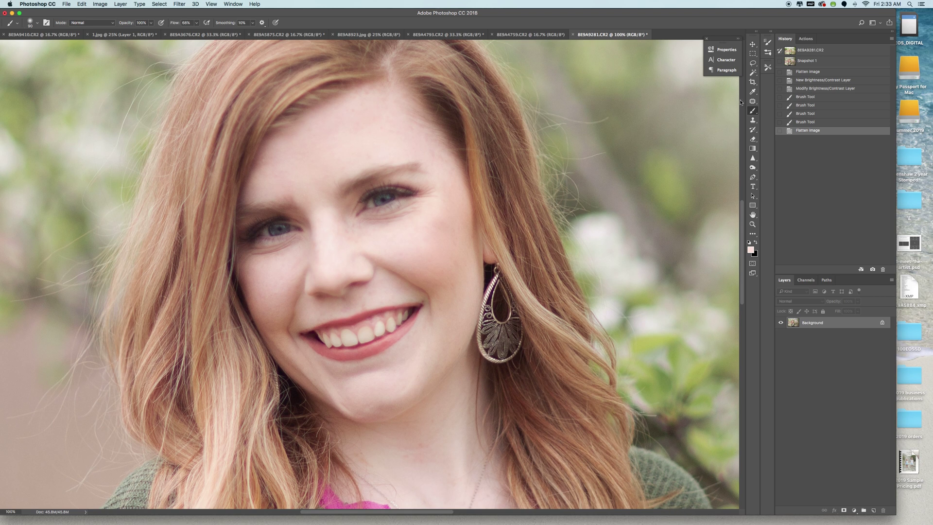
# Resample the foreground color from the skin beside the woman's nose as #e8d4ca.
pyautogui.click(751, 250)
pyautogui.click(413, 234)
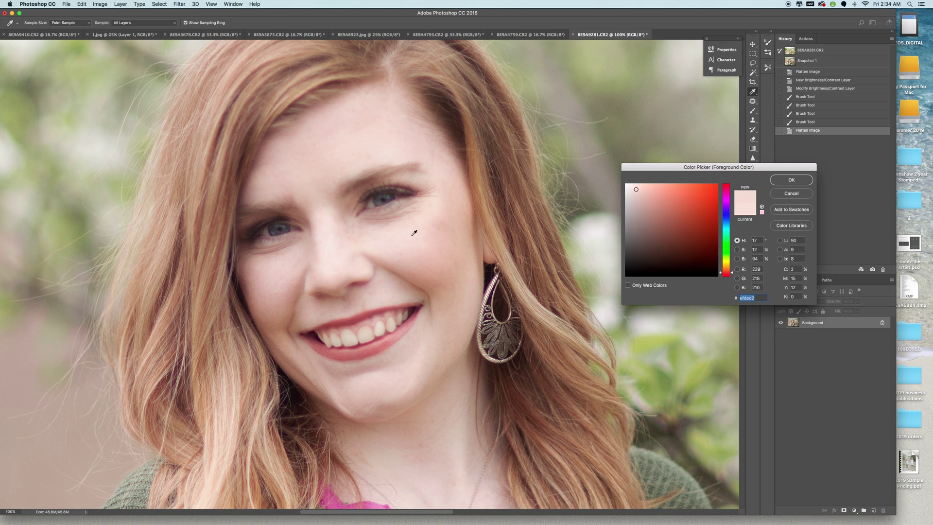
pyautogui.click(373, 232)
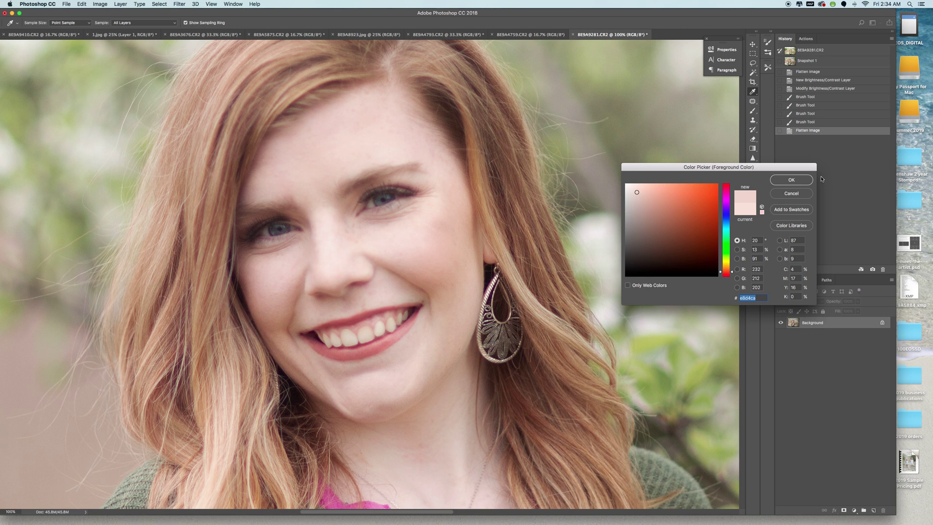
pyautogui.click(791, 180)
# Undo a trial stroke on the cheek, duplicate the photo onto a new layer, and paint the skin tone under both eyes.
pyautogui.moveTo(407, 240)
pyautogui.mouseDown()
pyautogui.moveTo(399, 237)
pyautogui.moveTo(454, 233)
pyautogui.mouseUp()
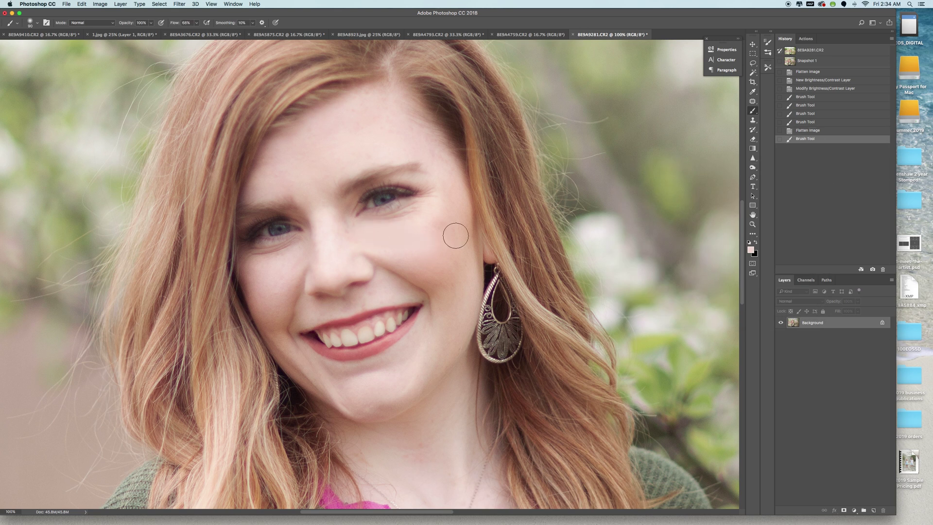
pyautogui.click(816, 131)
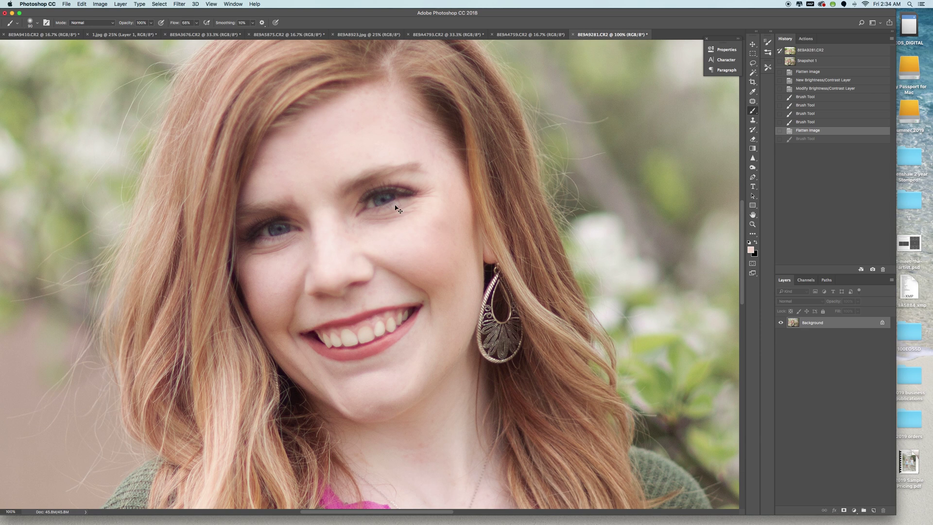
pyautogui.press('super+j')
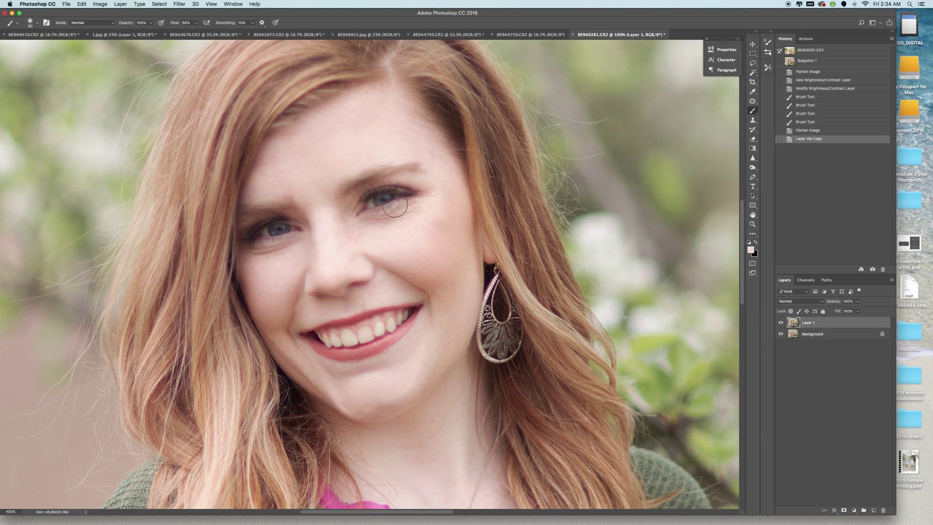
pyautogui.moveTo(418, 215)
pyautogui.mouseDown()
pyautogui.moveTo(411, 236)
pyautogui.moveTo(442, 217)
pyautogui.moveTo(444, 198)
pyautogui.mouseUp()
pyautogui.moveTo(301, 250)
pyautogui.mouseDown()
pyautogui.moveTo(258, 260)
pyautogui.moveTo(280, 266)
pyautogui.mouseUp()
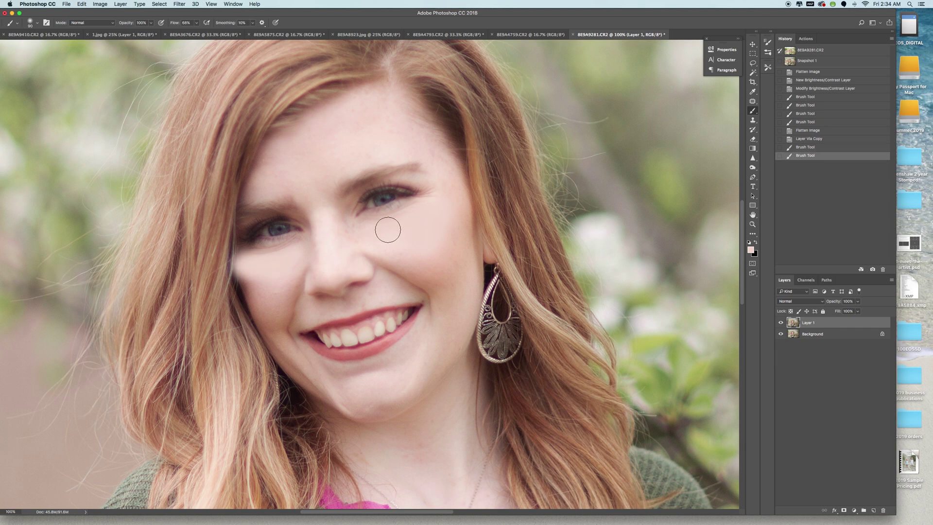
# Set the painted layer's opacity to 32% and brush black along the hair edge beside the woman's cheek.
pyautogui.moveTo(857, 301); pyautogui.dragTo(834, 312)
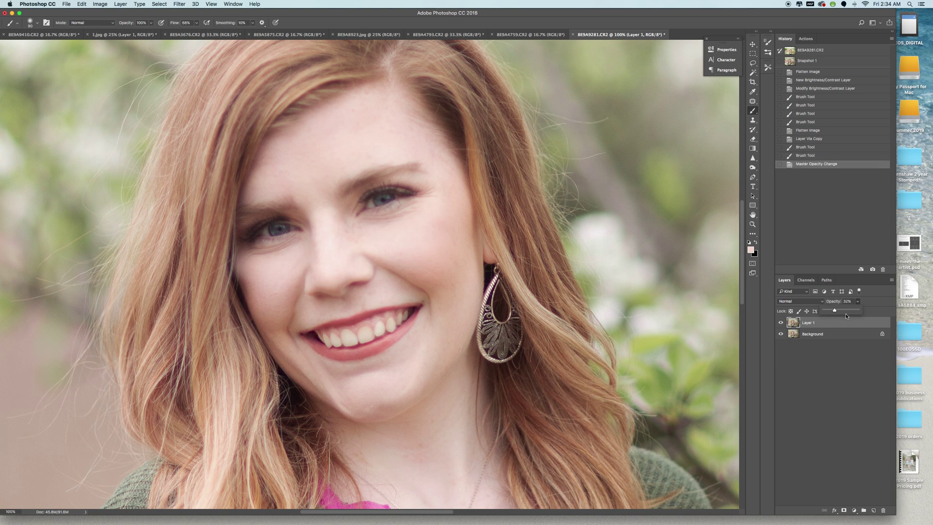
pyautogui.click(756, 244)
pyautogui.moveTo(236, 284); pyautogui.dragTo(243, 321)
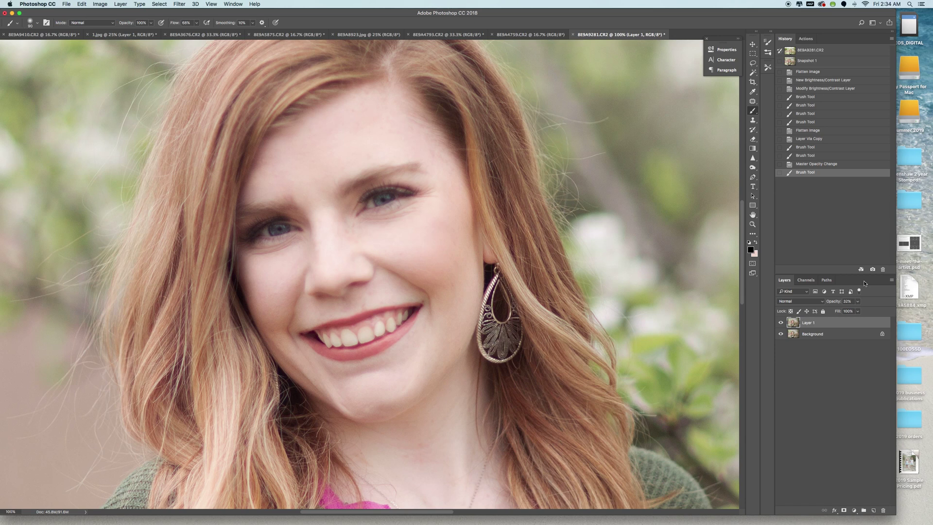
# Take a second history snapshot and compare the original photo with both snapshots at 33.3% zoom.
pyautogui.click(872, 269)
pyautogui.click(815, 54)
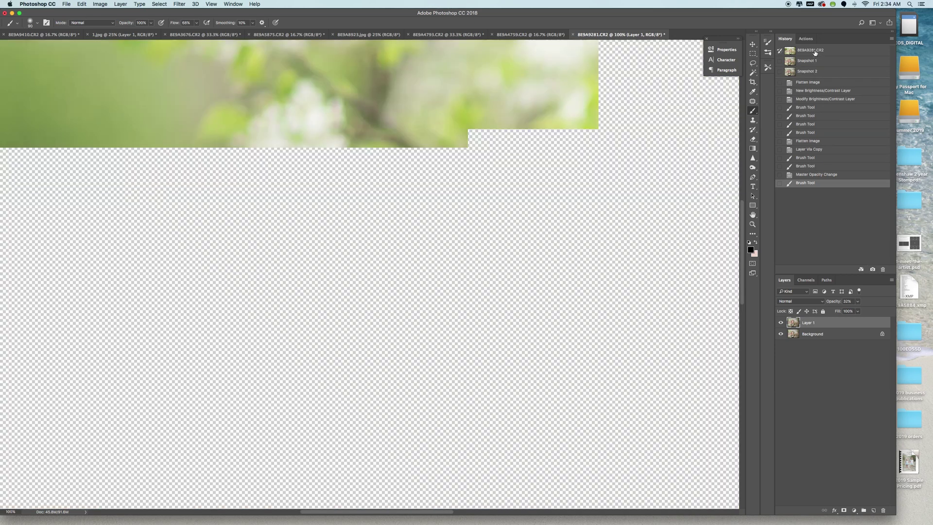
pyautogui.click(753, 224)
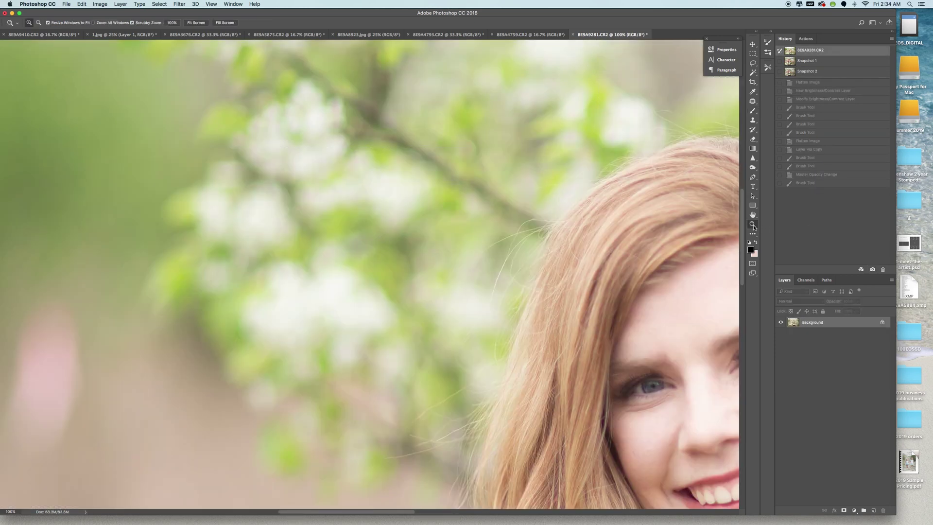
pyautogui.click(36, 22)
pyautogui.click(417, 132)
pyautogui.click(416, 132)
pyautogui.click(532, 154)
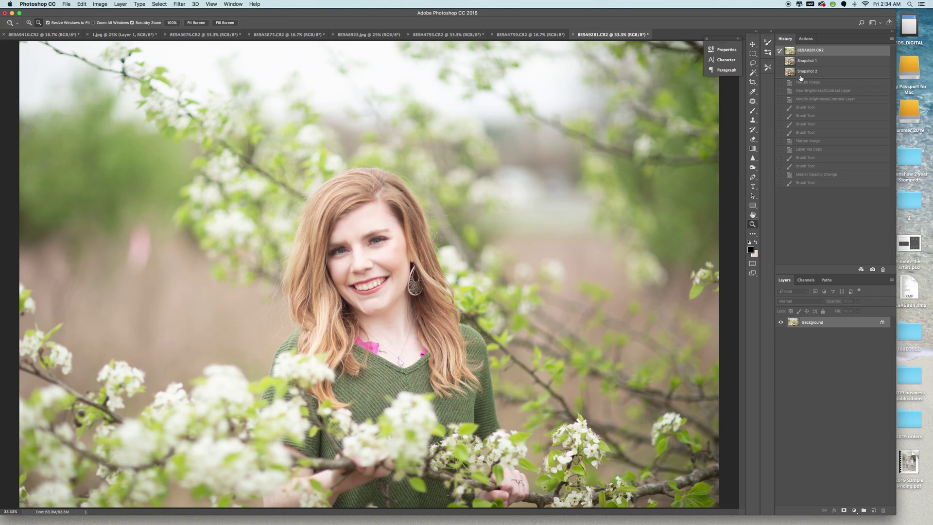
pyautogui.click(807, 61)
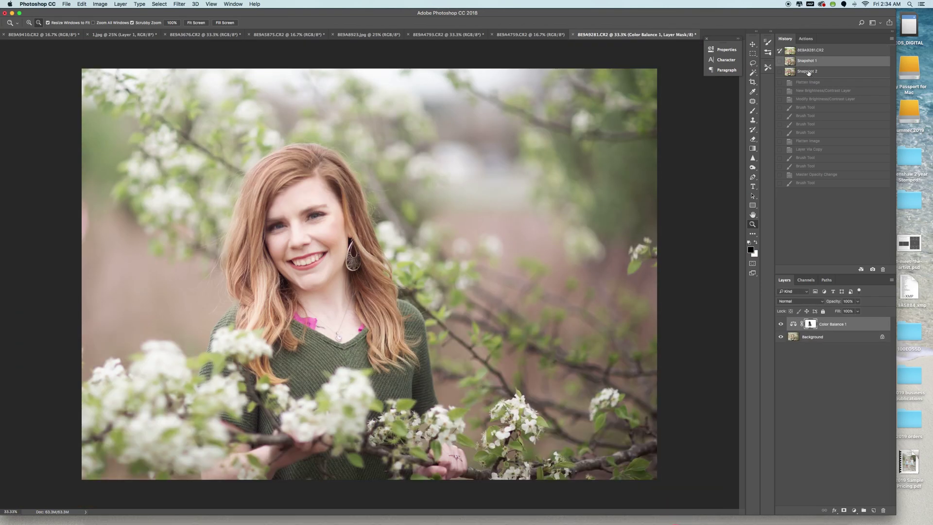
pyautogui.click(809, 72)
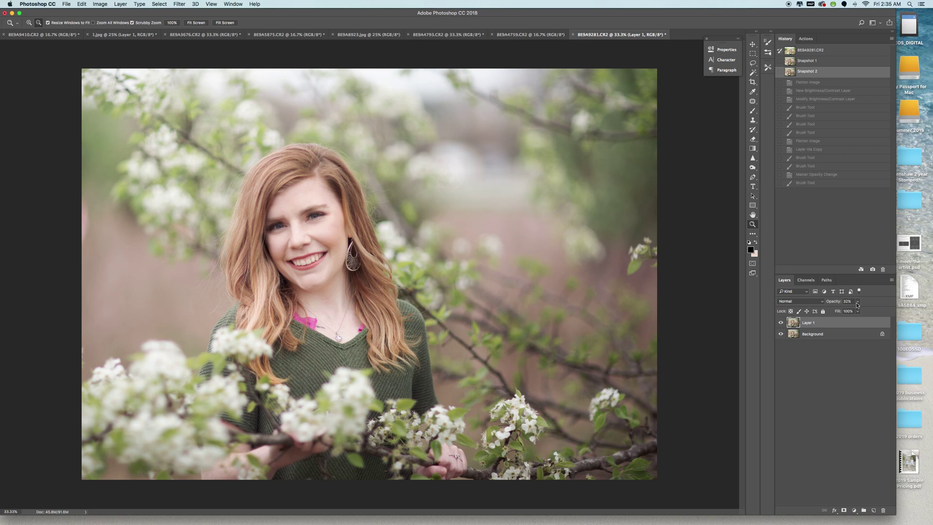
# Undo the under-eye painting back to the layer copy and flatten the image.
pyautogui.click(810, 184)
pyautogui.click(808, 175)
pyautogui.click(806, 166)
pyautogui.click(807, 149)
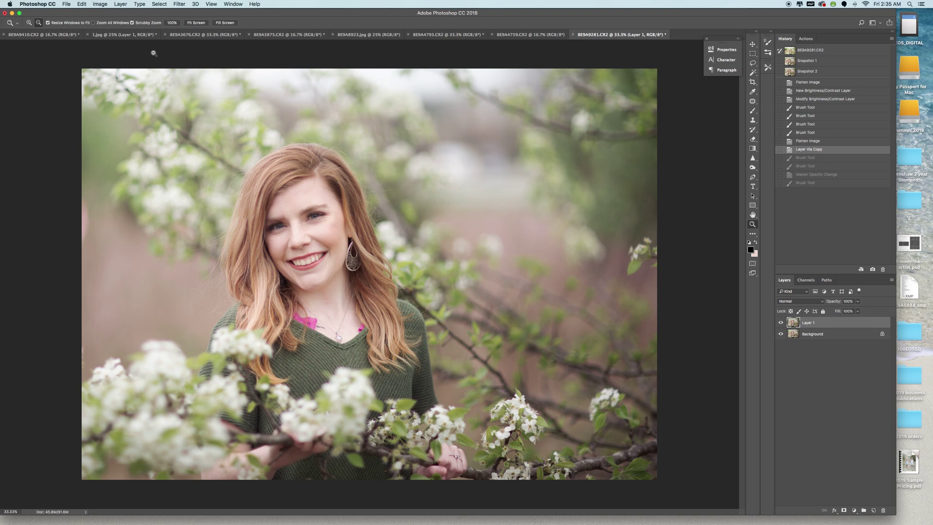
pyautogui.click(121, 5)
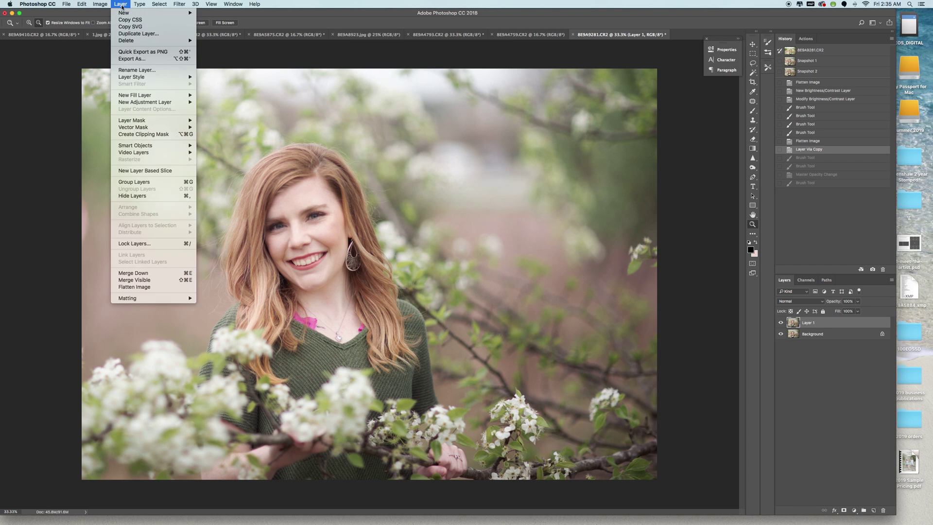
pyautogui.click(146, 287)
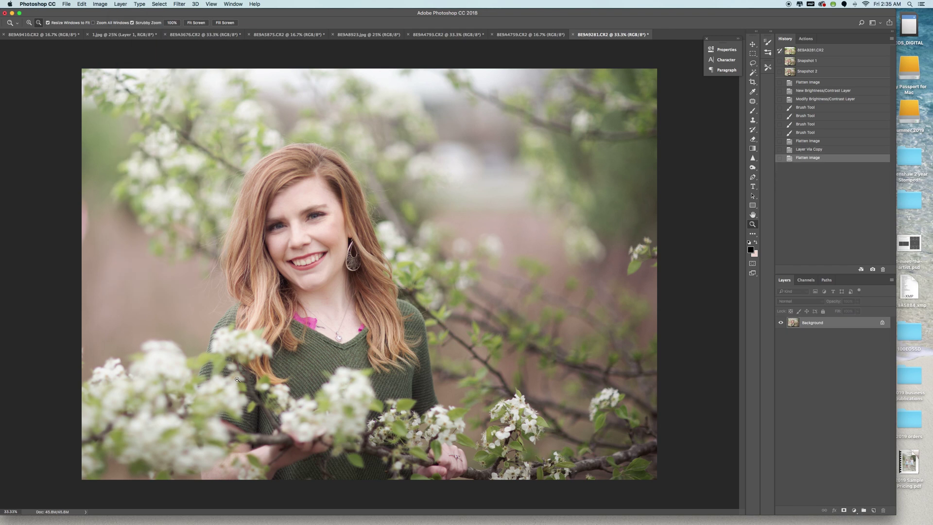
# Dodge the white blossoms in front of and beside the woman with the Dodge tool's range set to Highlights.
pyautogui.click(753, 169)
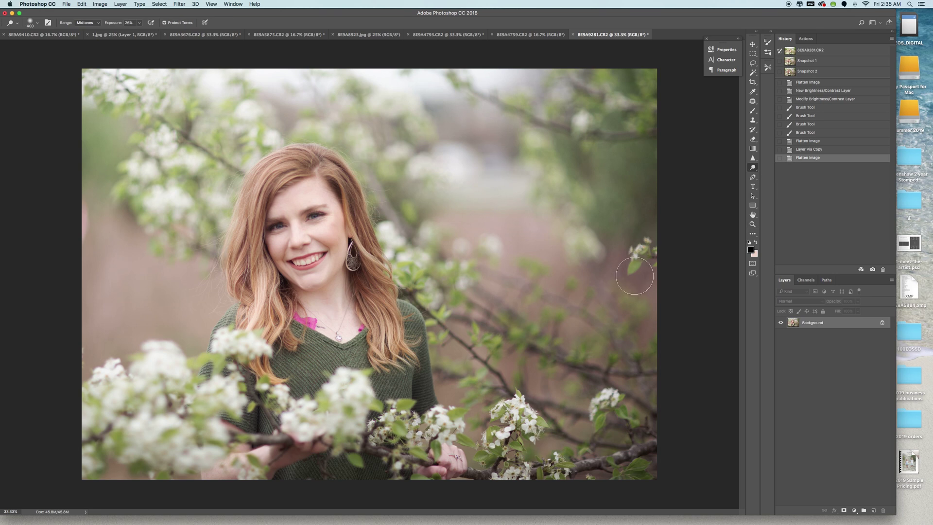
pyautogui.click(86, 24)
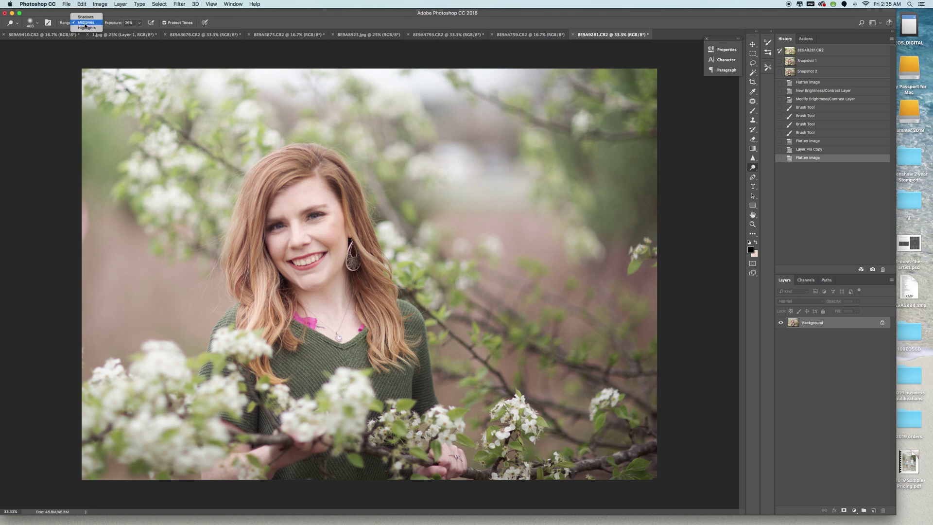
pyautogui.click(86, 17)
pyautogui.click(85, 22)
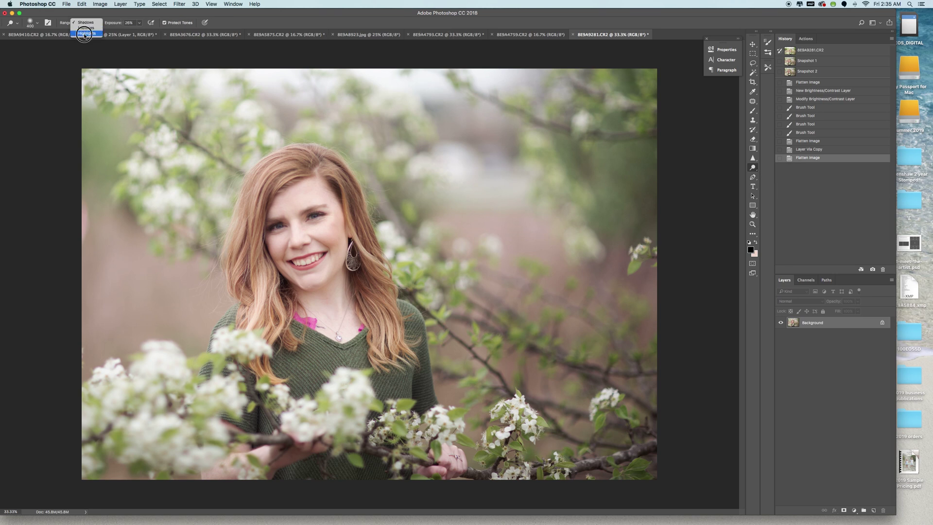
pyautogui.click(86, 33)
pyautogui.moveTo(500, 417); pyautogui.dragTo(520, 416)
pyautogui.click(603, 406)
pyautogui.click(354, 392)
pyautogui.click(234, 347)
pyautogui.moveTo(200, 378); pyautogui.dragTo(178, 375)
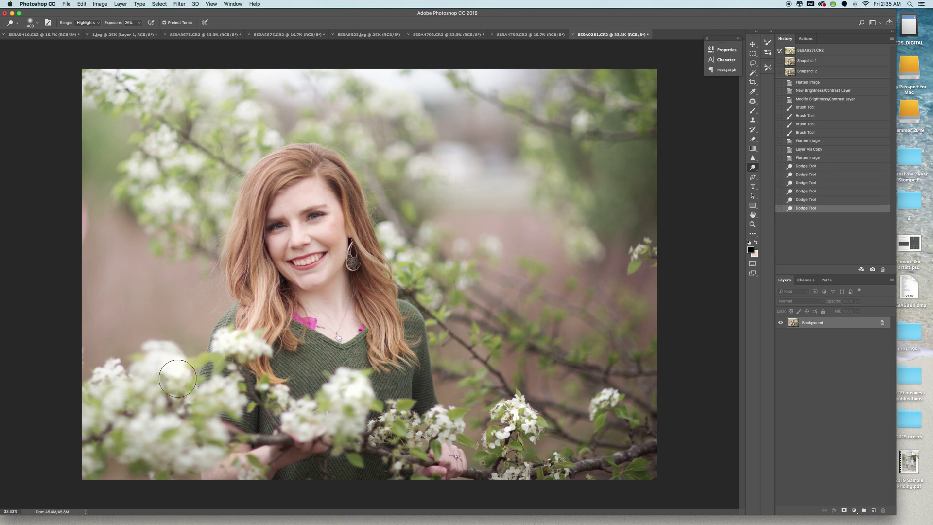
pyautogui.click(231, 390)
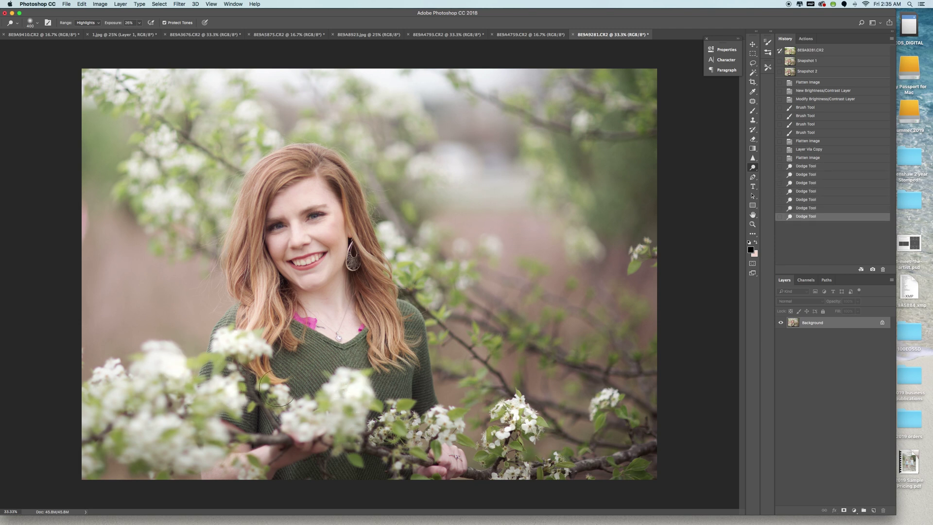
pyautogui.click(410, 427)
# Burn the branches and foliage along the lower part of the photo with the Burn tool's range set to Shadows.
pyautogui.click(752, 168)
pyautogui.click(778, 174)
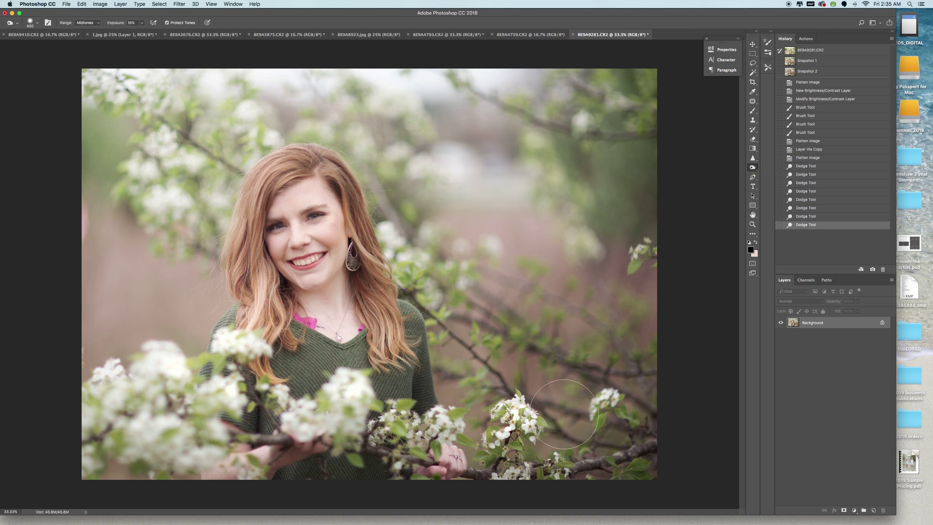
pyautogui.click(92, 22)
pyautogui.click(88, 15)
pyautogui.moveTo(303, 477)
pyautogui.mouseDown()
pyautogui.moveTo(386, 475)
pyautogui.moveTo(467, 506)
pyautogui.moveTo(485, 492)
pyautogui.moveTo(632, 481)
pyautogui.moveTo(629, 467)
pyautogui.moveTo(691, 451)
pyautogui.moveTo(627, 417)
pyautogui.moveTo(681, 392)
pyautogui.mouseUp()
pyautogui.moveTo(224, 461)
pyautogui.mouseDown()
pyautogui.moveTo(117, 428)
pyautogui.moveTo(46, 462)
pyautogui.moveTo(150, 408)
pyautogui.mouseUp()
pyautogui.moveTo(229, 431); pyautogui.dragTo(253, 425)
pyautogui.moveTo(242, 427); pyautogui.dragTo(258, 423)
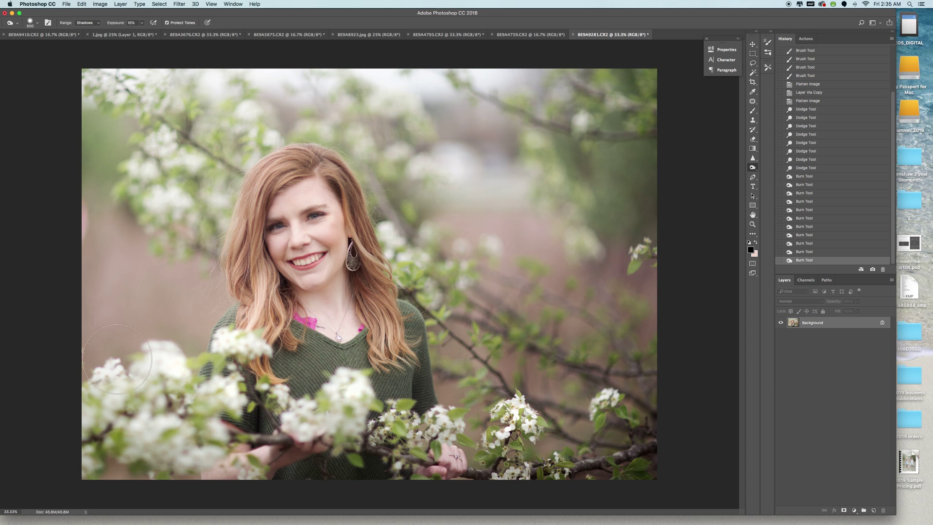
# Shrink the Burn brush and darken the shadows around the woman's earring and in the lower lengths of her hair.
pyautogui.press('[')
pyautogui.press('[')
pyautogui.press('[')
pyautogui.press('[')
pyautogui.press('[')
pyautogui.press('[')
pyautogui.click(358, 263)
pyautogui.click(356, 260)
pyautogui.click(368, 321)
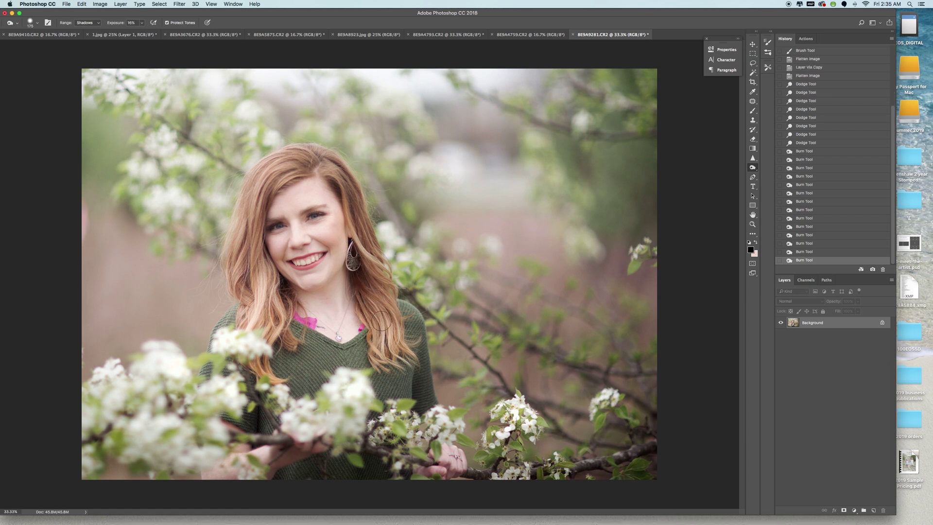
pyautogui.click(393, 369)
pyautogui.click(282, 297)
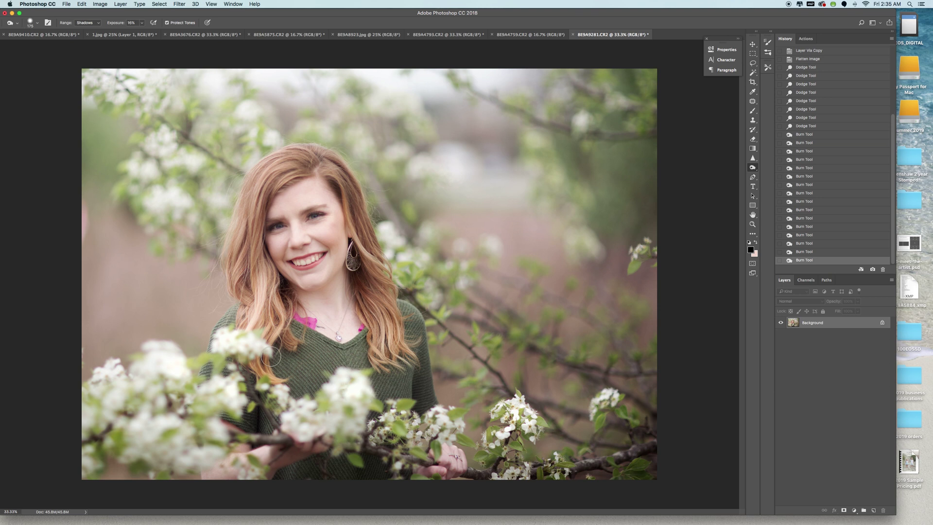
# Burn the shadows in the hair beside the woman's face and across the crown of her head.
pyautogui.click(263, 257)
pyautogui.click(315, 171)
pyautogui.click(304, 160)
pyautogui.click(335, 155)
pyautogui.click(353, 170)
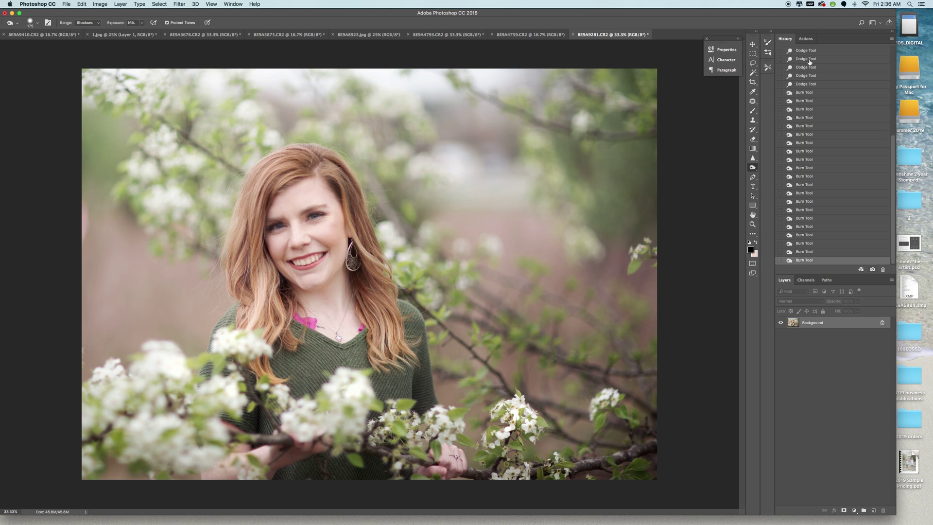
# Take a third history snapshot and compare the original photo with it, ending on Snapshot 3.
pyautogui.scroll(10, 809, 62)
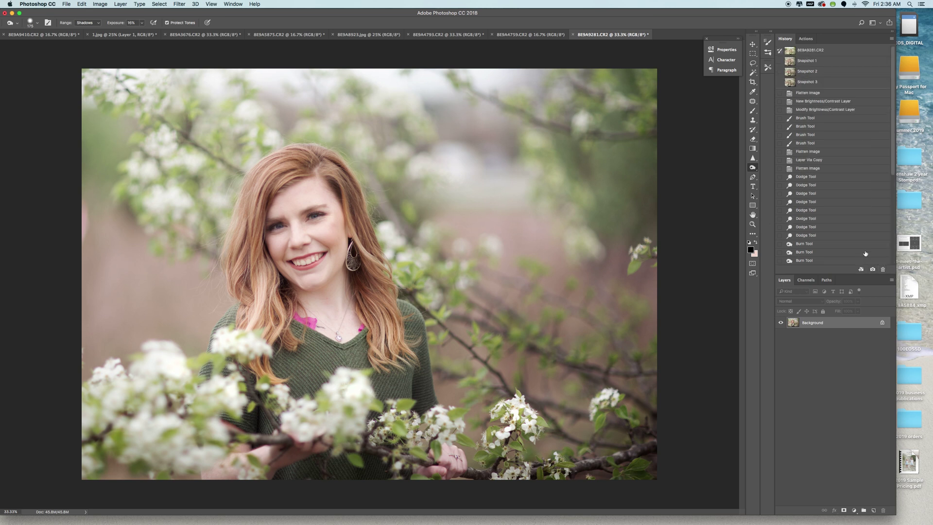
pyautogui.click(804, 51)
pyautogui.click(806, 82)
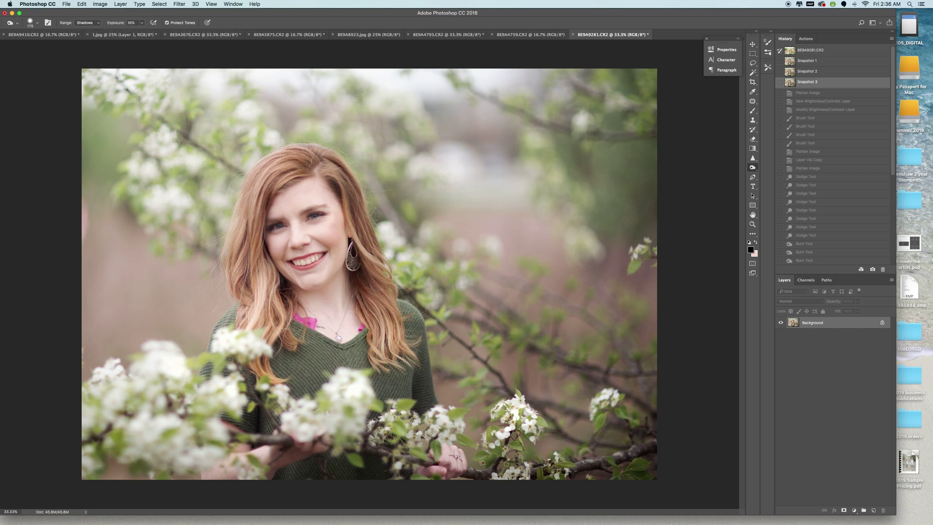
pyautogui.moveTo(656, 521)
pyautogui.click(734, 511)
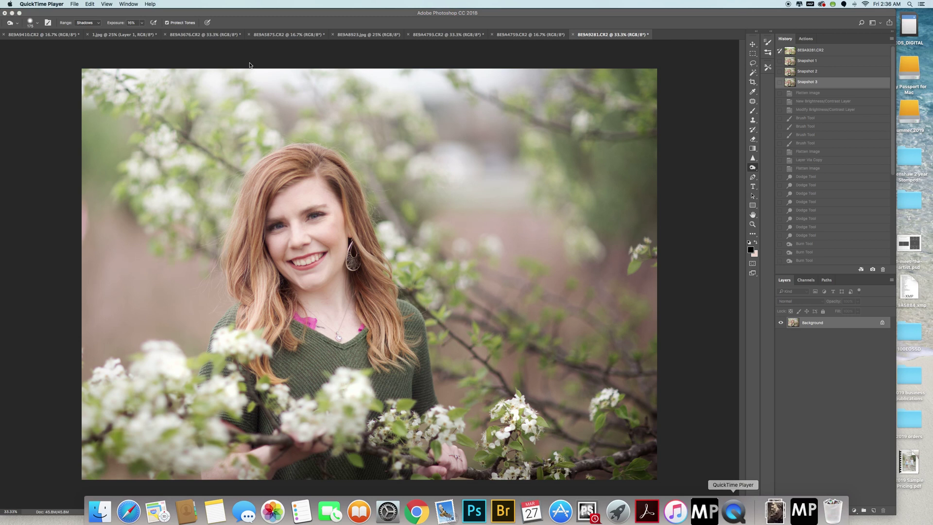
pyautogui.click(32, 7)
pyautogui.click(47, 61)
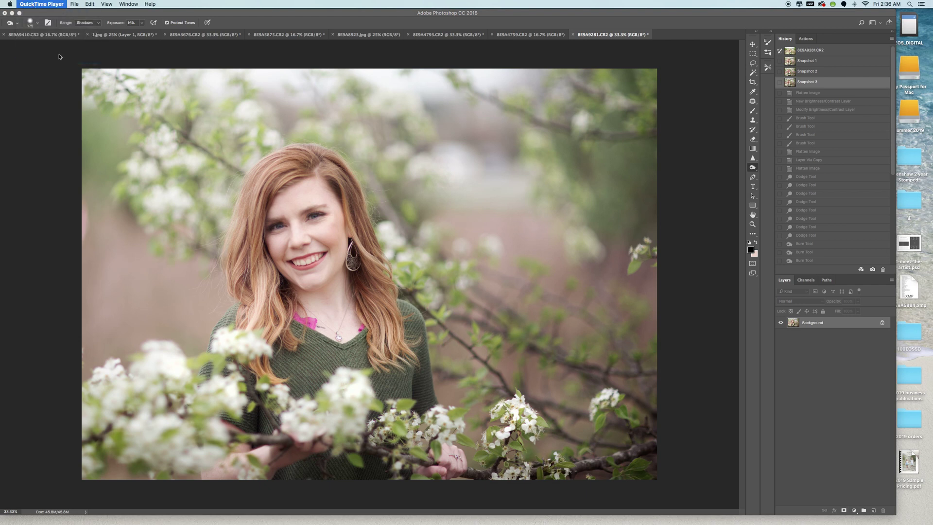